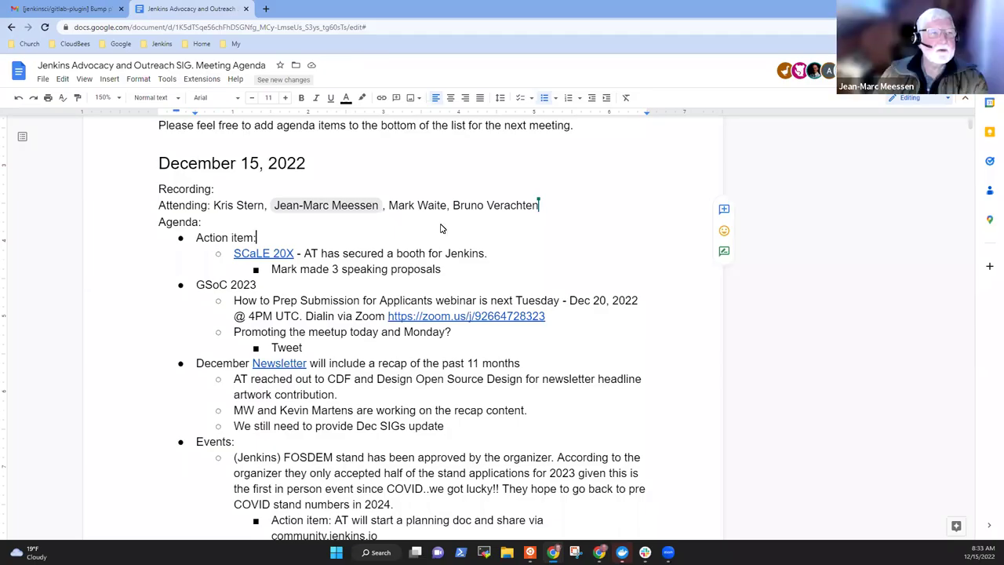
Add a "LinkedIn post?" sub-bullet below "Tweet" under the meetup promotion item
key("Down")
key("Down")
key("Down")
key("Down")
key("Down")
key("End")
key("Return")
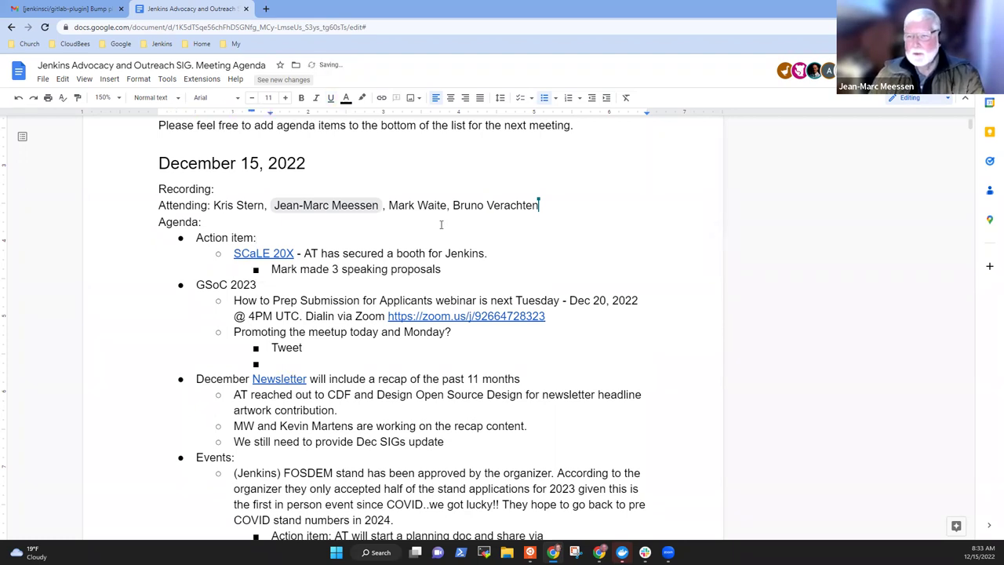
type("Linke")
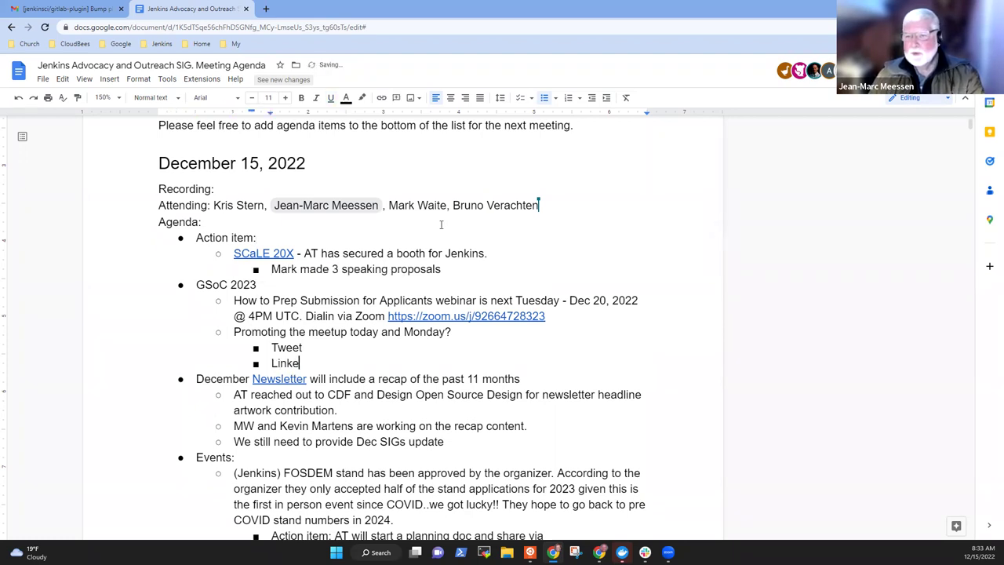
type("dIn post?")
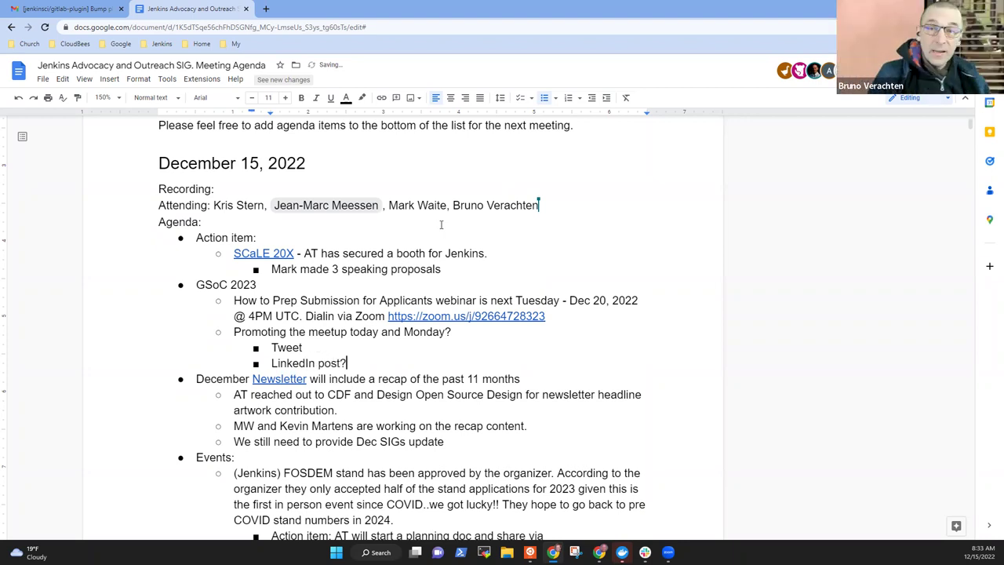
Turn the "Tweet" sub-bullet into a question by ending it with a question mark
key("Up")
key("BackSpace")
type("?")
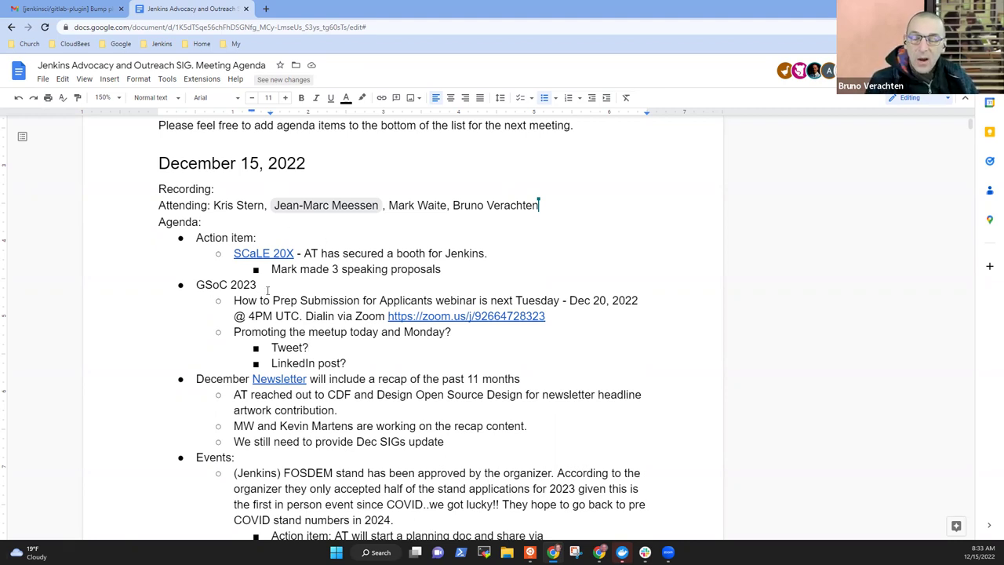
Append "(March 2023)" to the end of the SCaLE 20X booth line under Action item
left_click(446, 270)
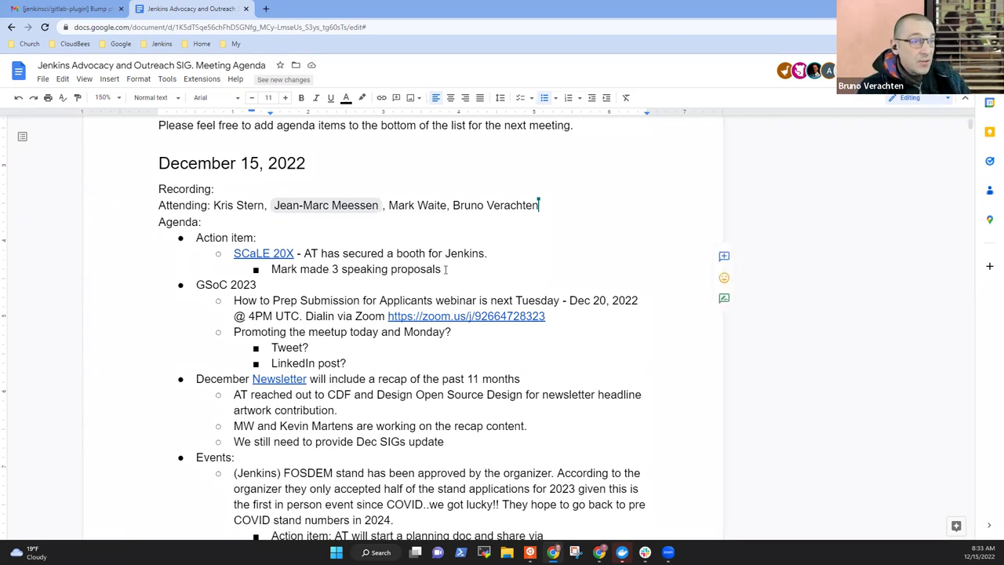
key("Up")
key("Home")
key("End")
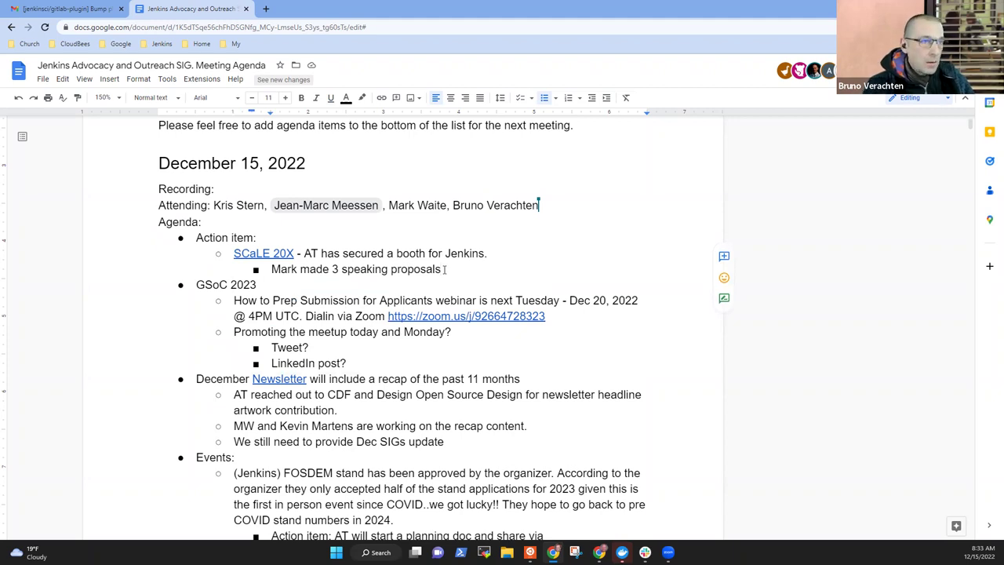
key("Up")
key("End")
type("(")
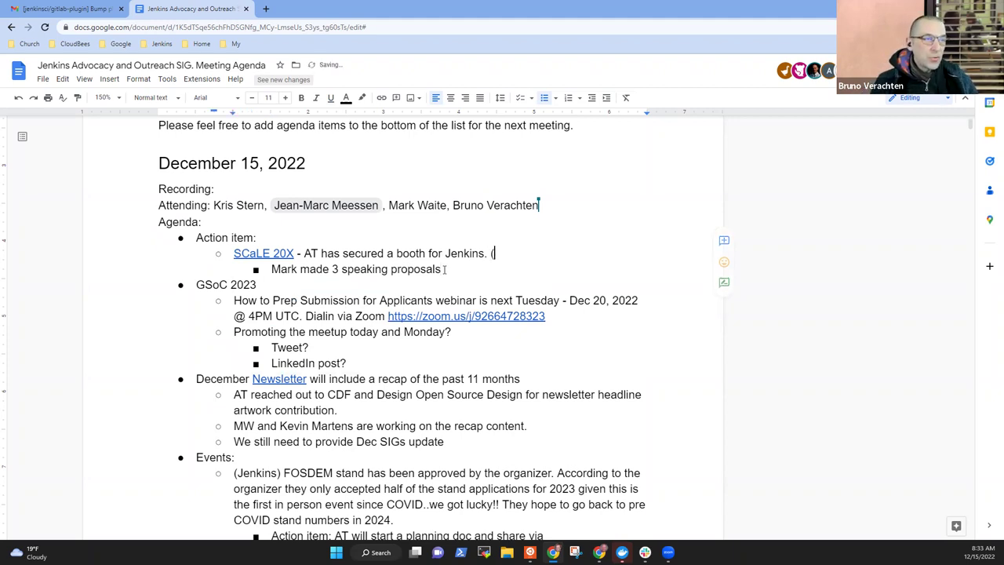
type("March 2023)")
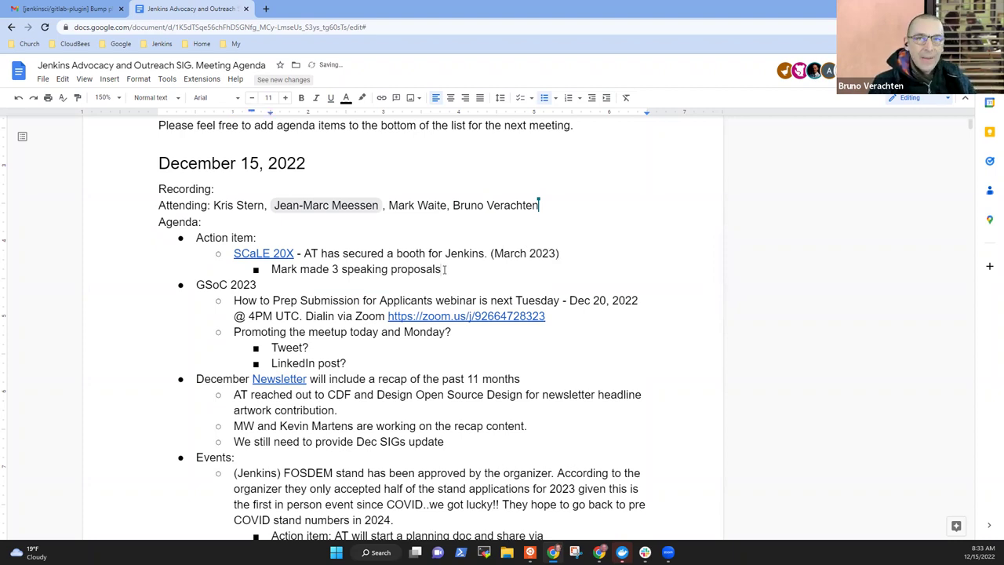
Add a "CFP has closed" sub-bullet below the speaking proposals line of the SCaLE 20X item
left_click(445, 269)
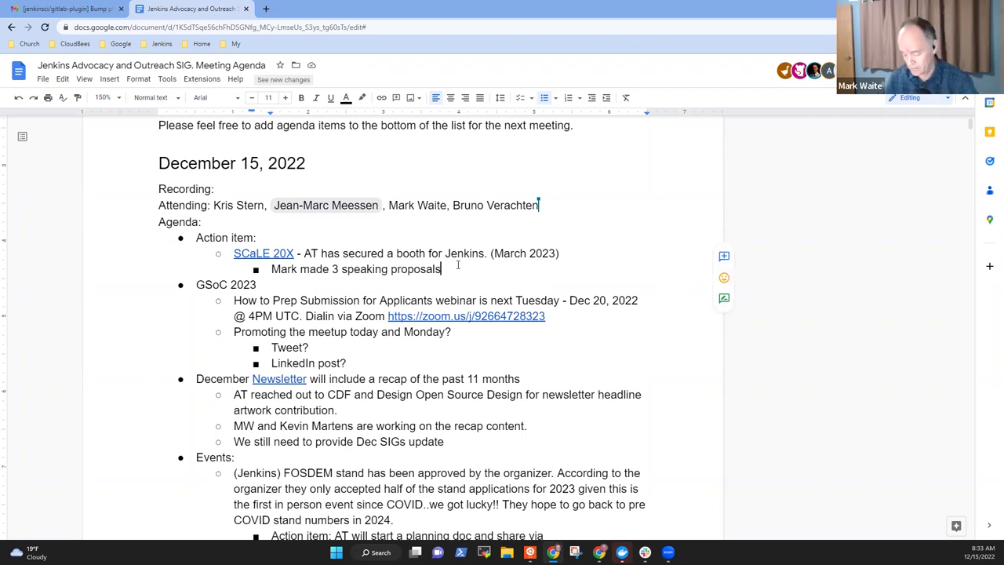
key("Return")
type("CFP has ")
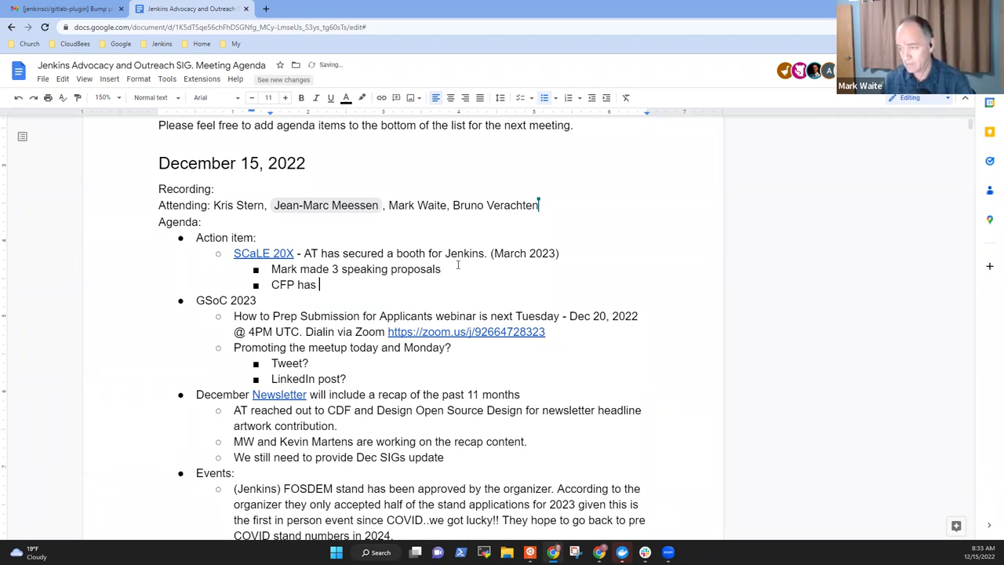
type("closed")
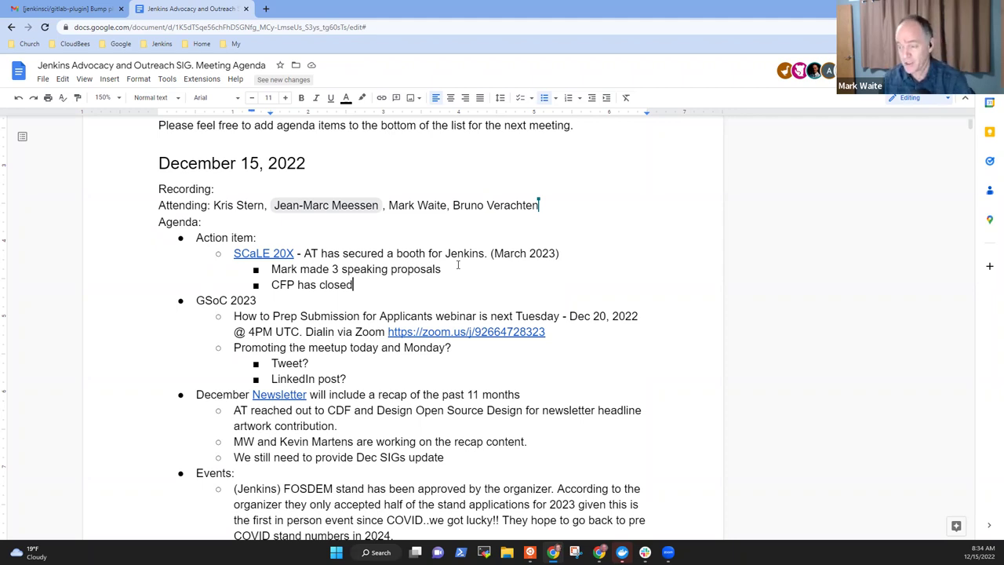
Add another SCaLE 20X sub-bullet reading "Jenkins project a regular part of that event"
key("Return")
key("shift+Tab")
key("Tab")
type("Jenkins projec")
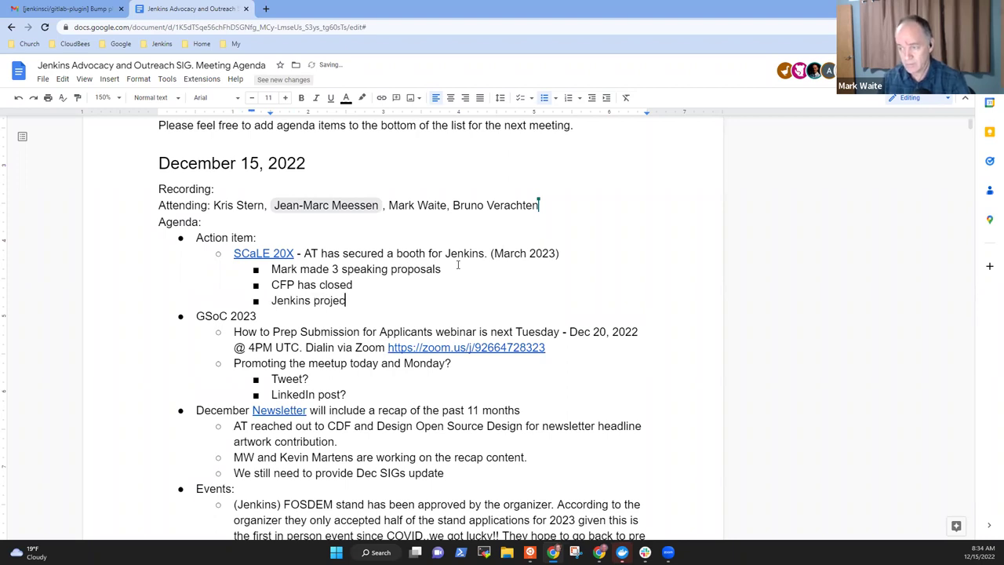
type("t a regf")
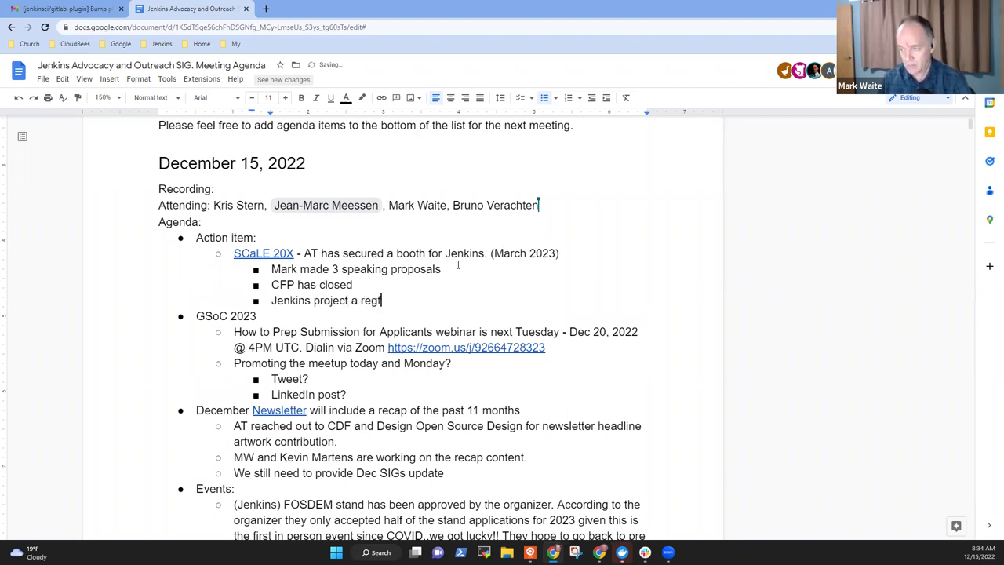
key("BackSpace")
type("ular part of")
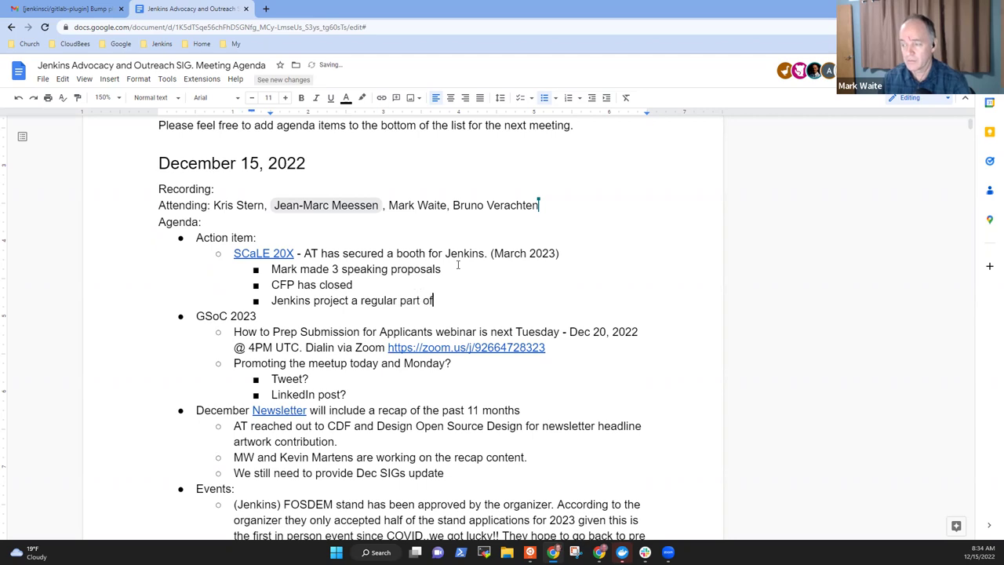
type(" that was")
key("BackSpace")
key("BackSpace")
key("BackSpace")
key("BackSpace")
type("event")
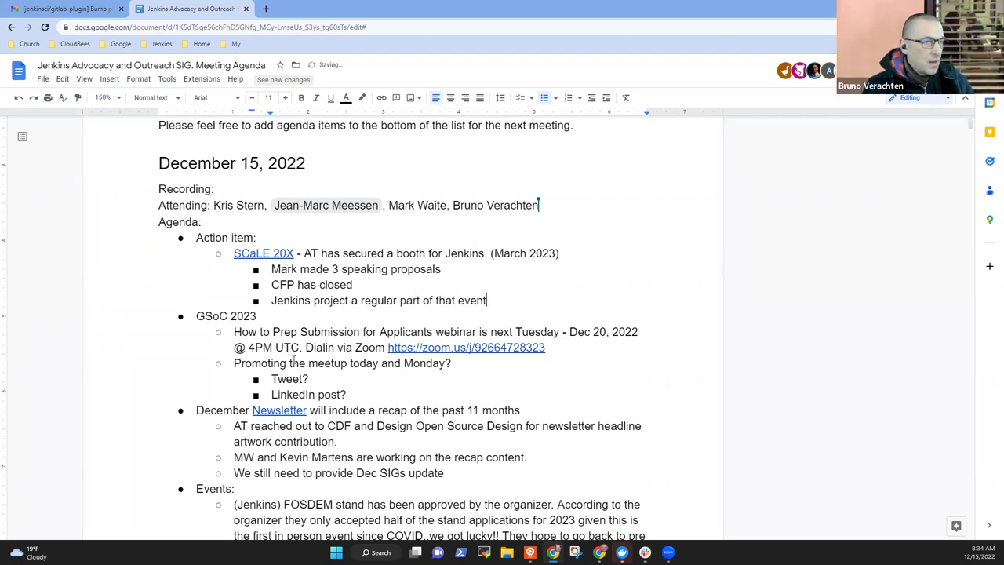
left_click(319, 376)
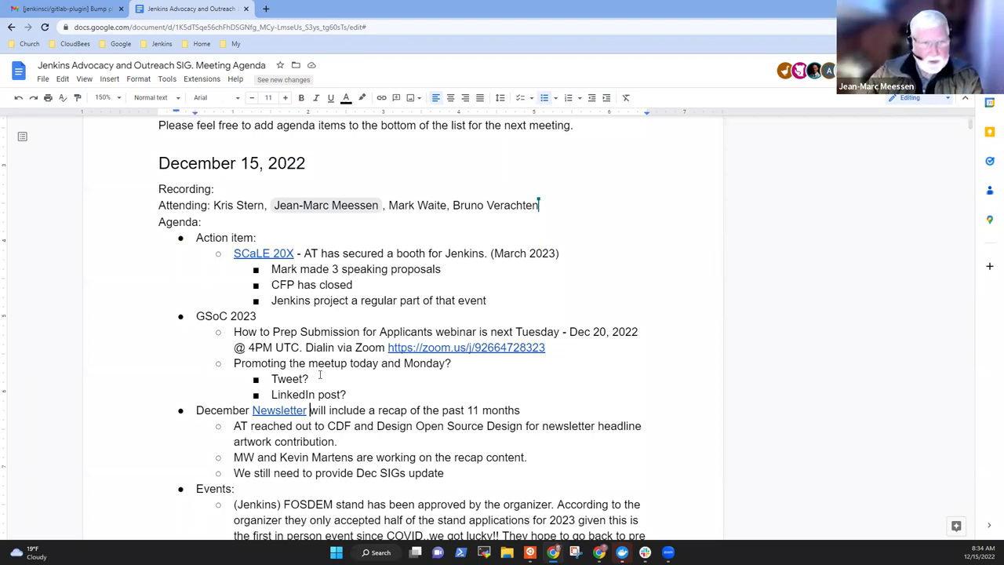
key("Down")
key("End")
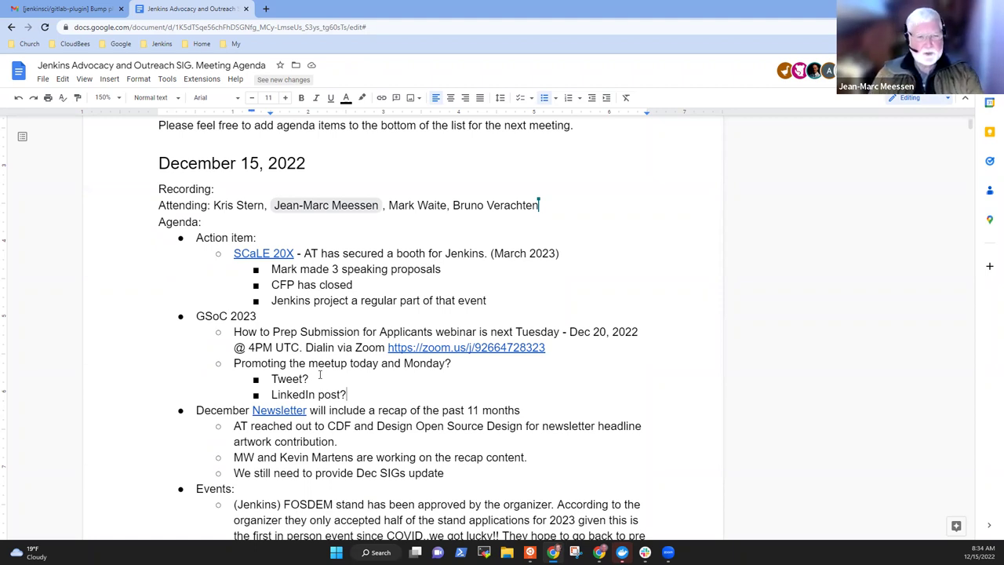
key("Up")
key("Up")
key("Up")
key("Up")
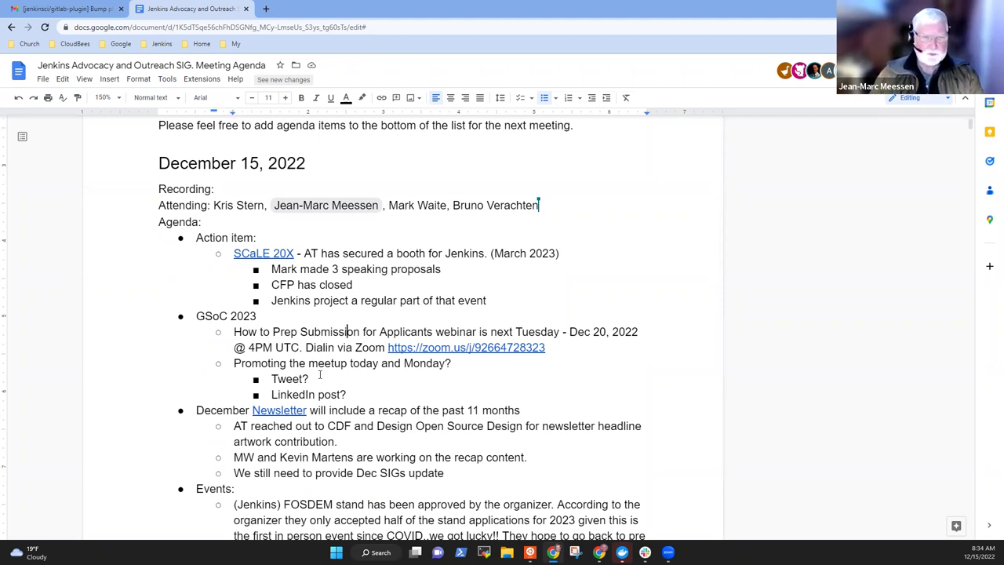
key("End")
key("ctrl+Left")
key("ctrl+Left")
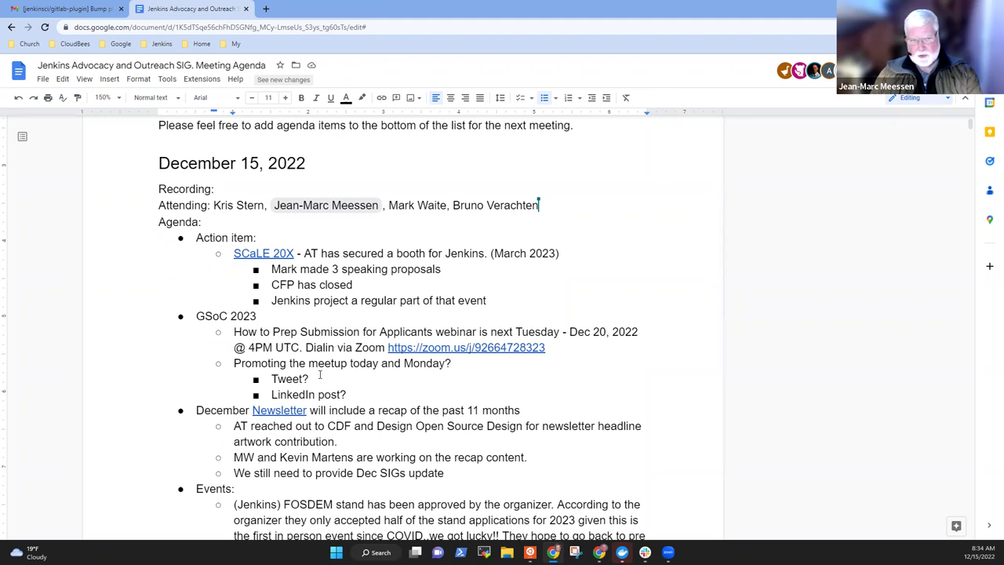
Add a second-level bullet "Need more project ideas" at the end of the GSoC 2023 section
key("Down")
key("Down")
key("Return")
key("shift+Tab")
type("Ned")
key("BackSpace")
type("ed more ")
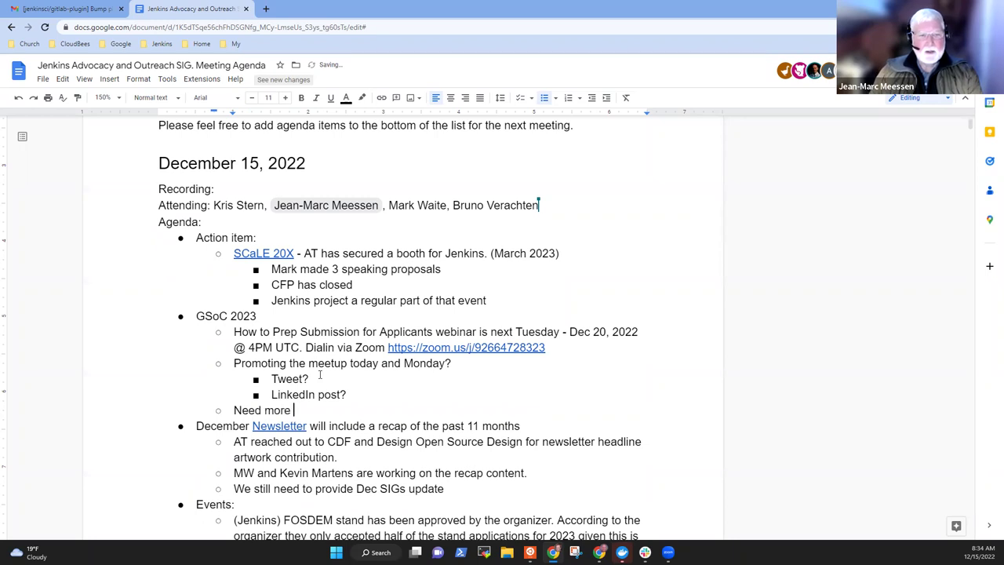
type("project ideas")
Add a bullet "Need more mentors" below the project ideas bullet in the GSoC 2023 section
key("Return")
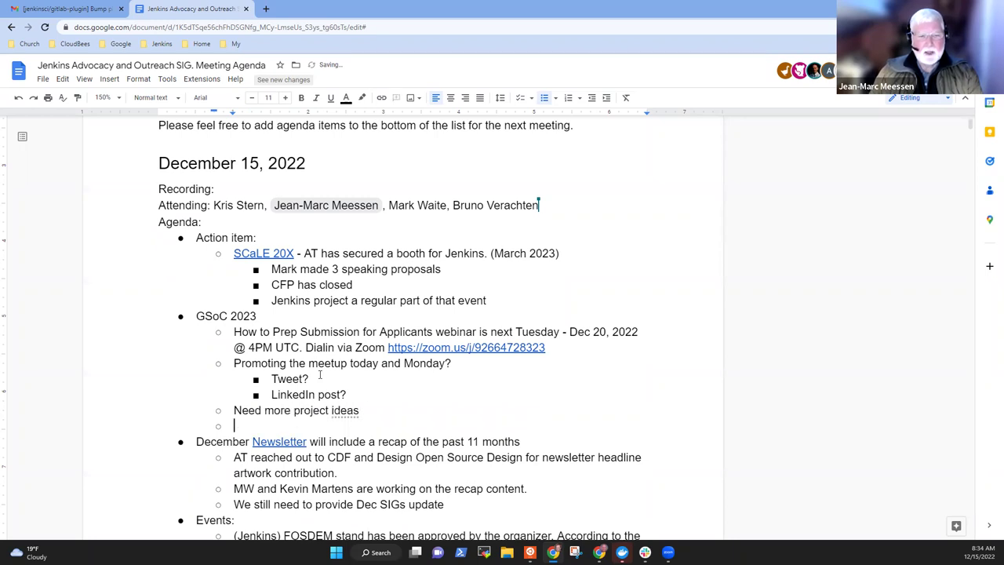
type("Need more metn")
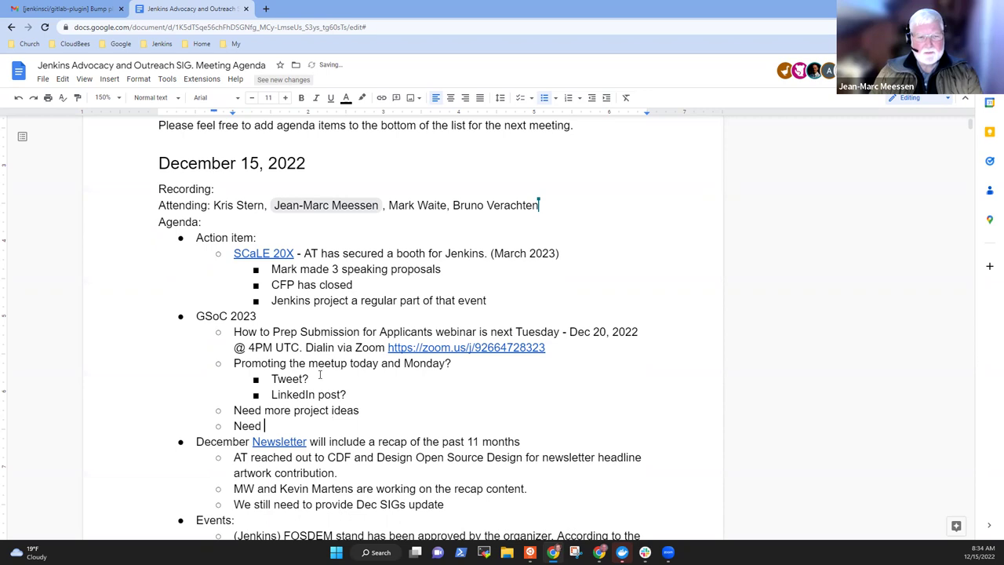
key("BackSpace")
key("BackSpace")
type("ntors")
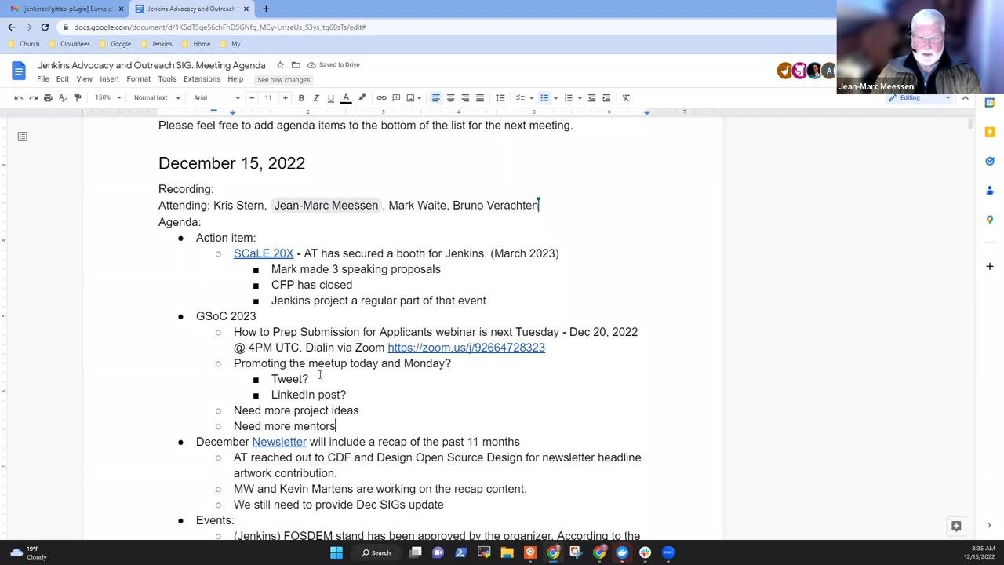
Select the date "Dec 20, 2022" in the GSoC 2023 webinar item
key("Up")
key("Up")
key("Up")
key("Up")
key("Up")
key("Up")
key("Up")
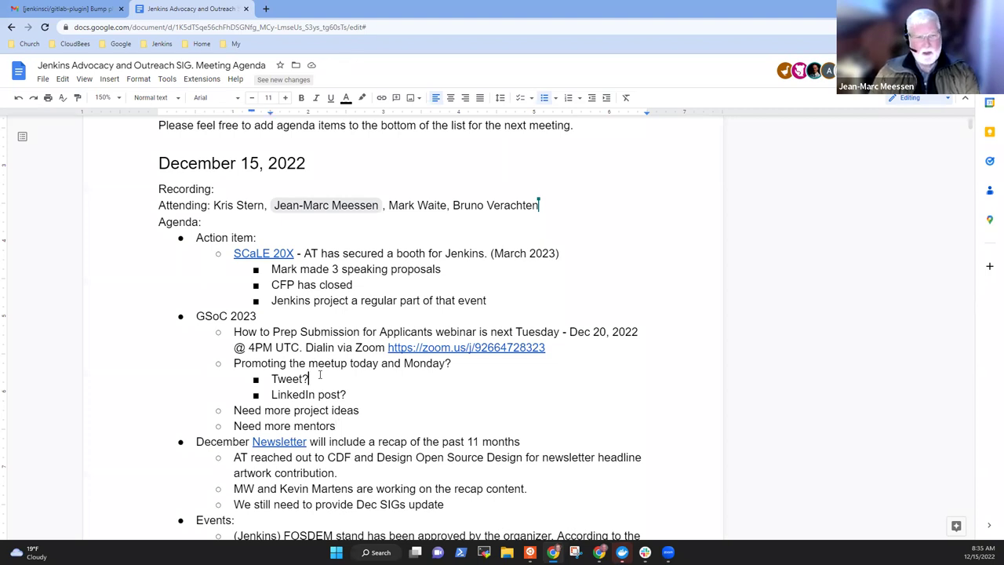
key("Down")
key("End")
key("ctrl+shift+Left")
key("ctrl+shift+Left")
key("ctrl+shift+Left")
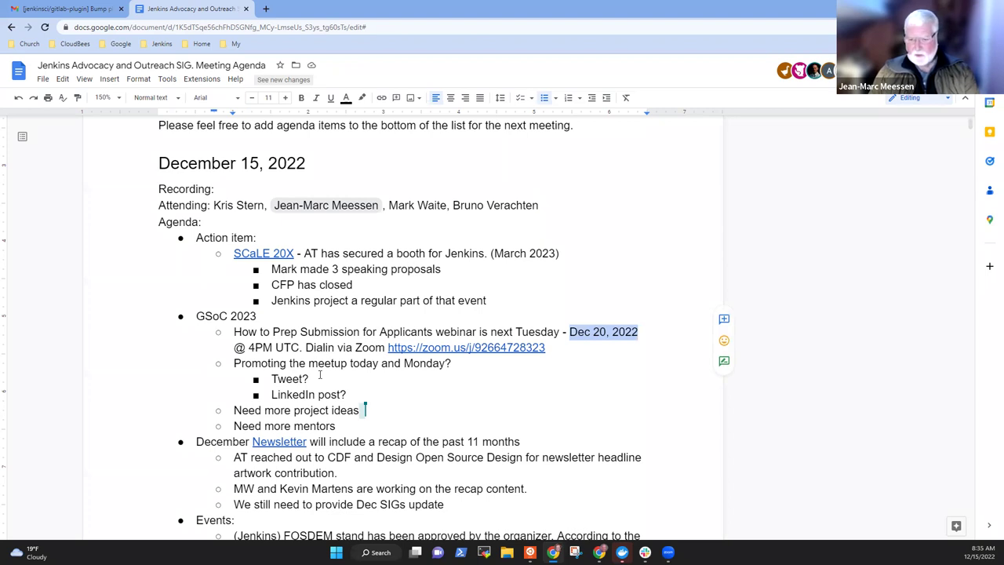
Add a sub-bullet "Orientation for interested students" under the GSoC 2023 webinar item
key("Down")
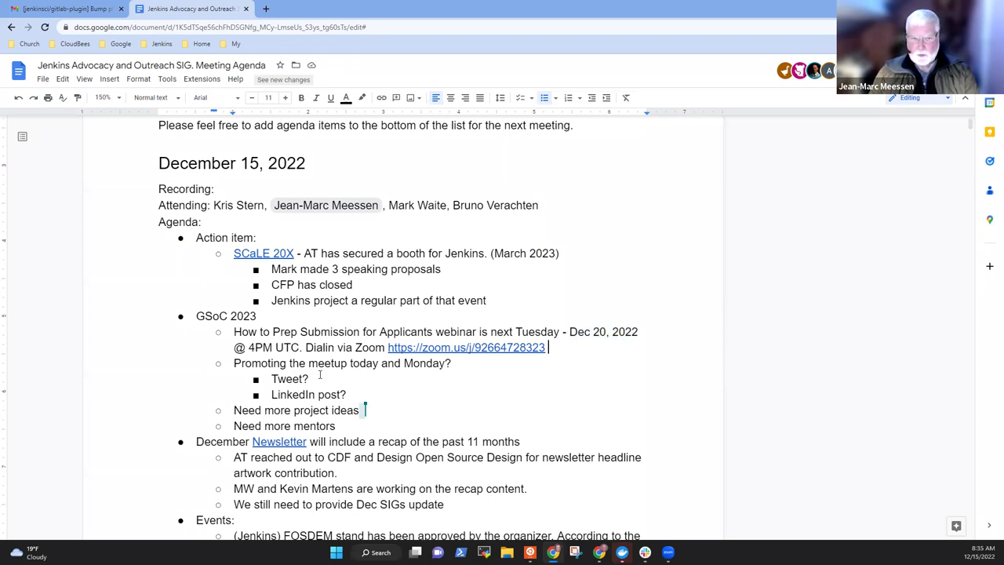
key("Return")
key("Tab")
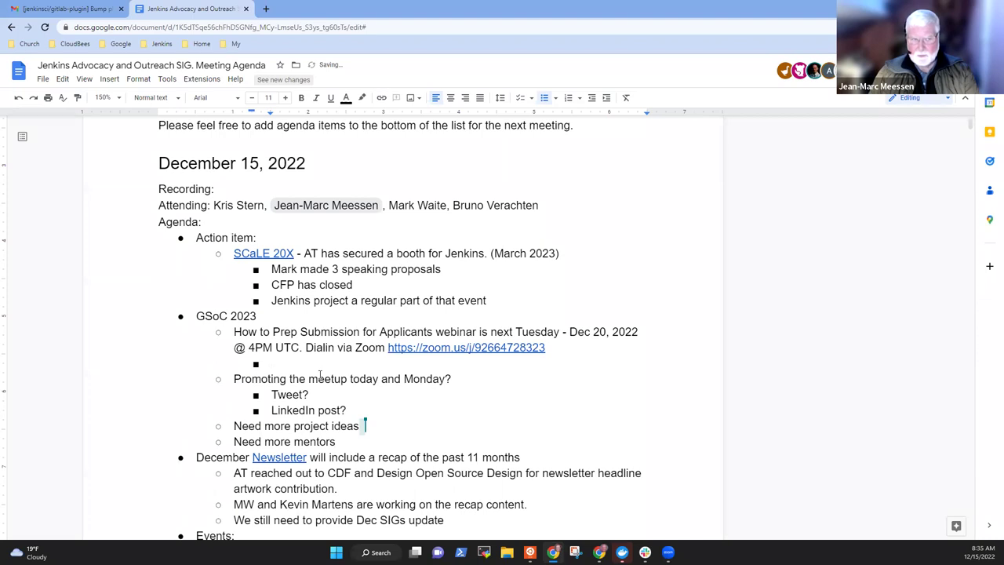
type("Instead")
key("ctrl+BackSpace")
type("Orientatio")
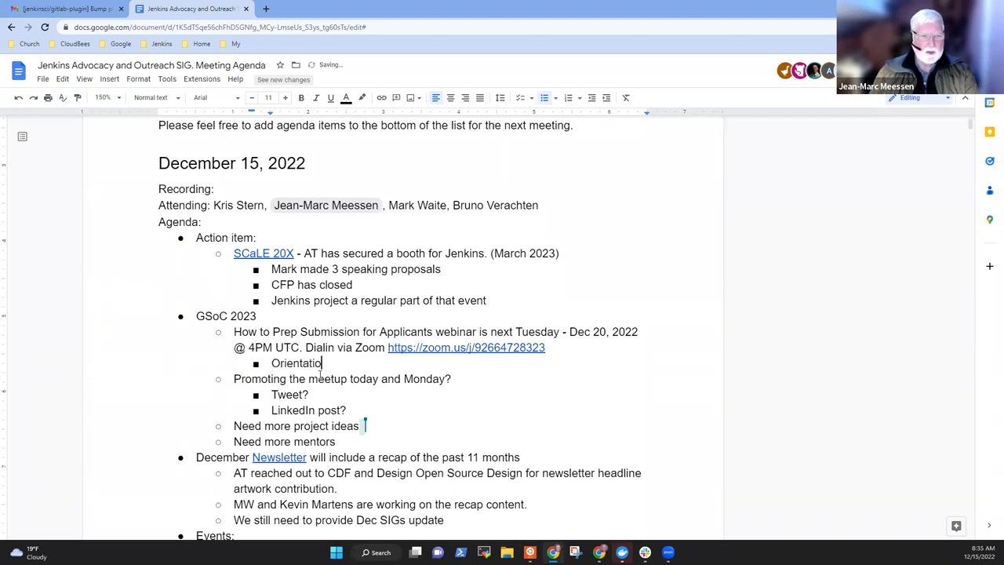
type("n for interested ")
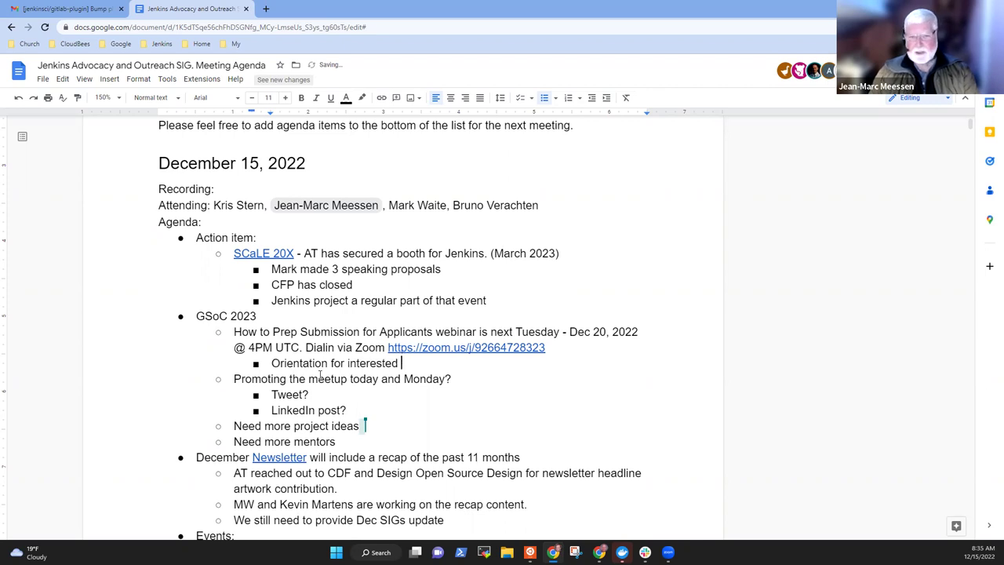
type("students")
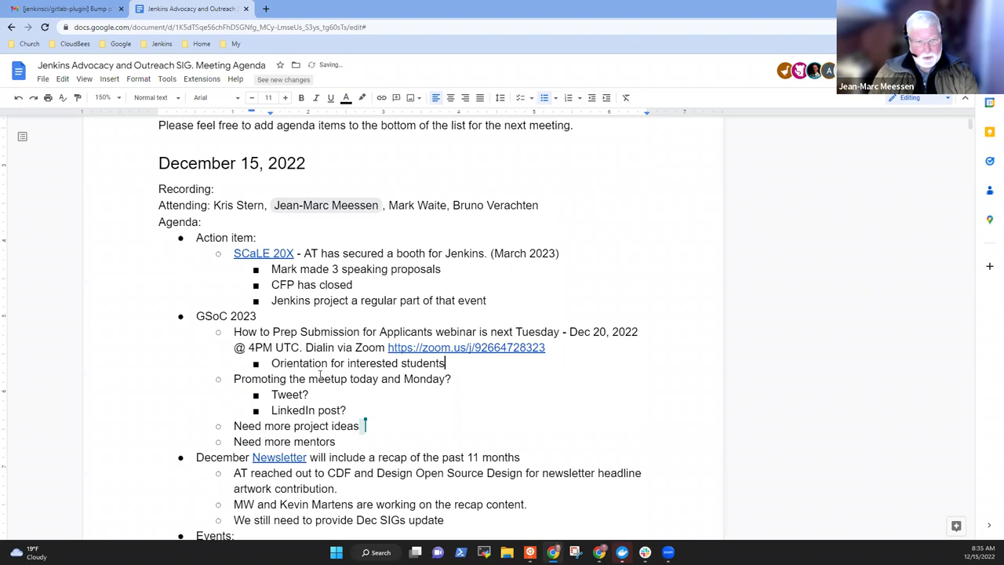
type("and")
key("BackSpace")
key("BackSpace")
key("BackSpace")
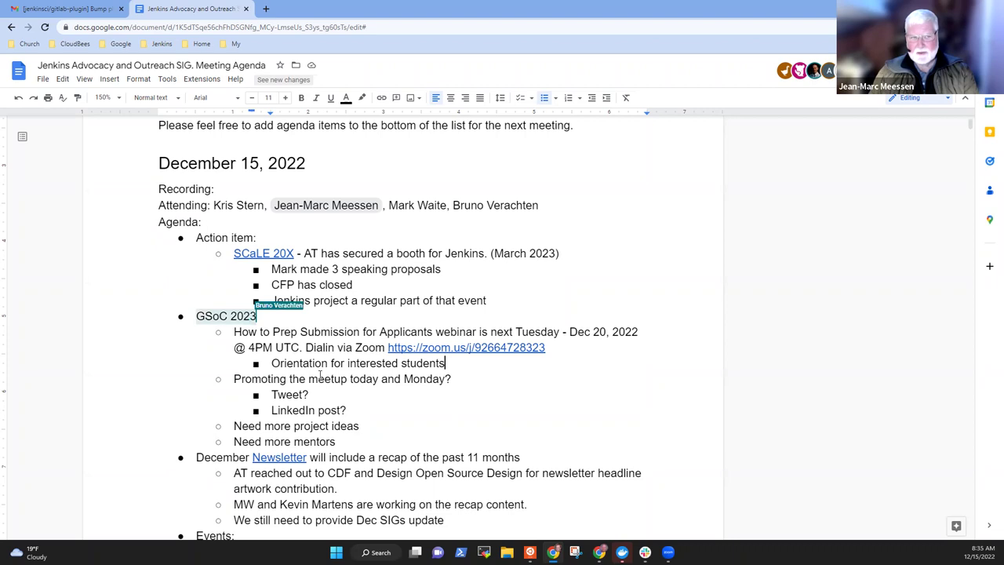
Add a sub-bullet "Highlight project ideas" below the orientation line of the GSoC 2023 webinar item
key("Return")
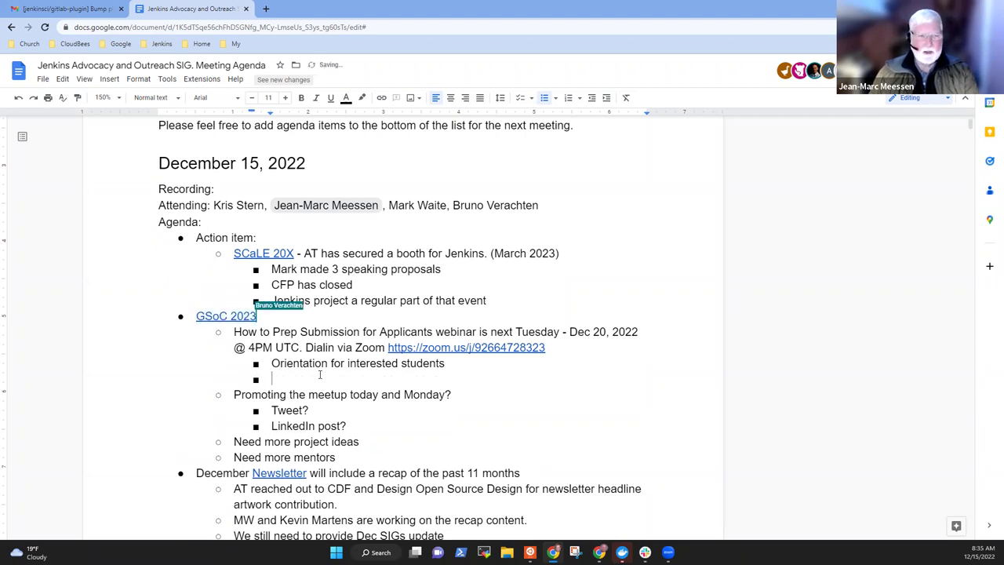
type("Highlight")
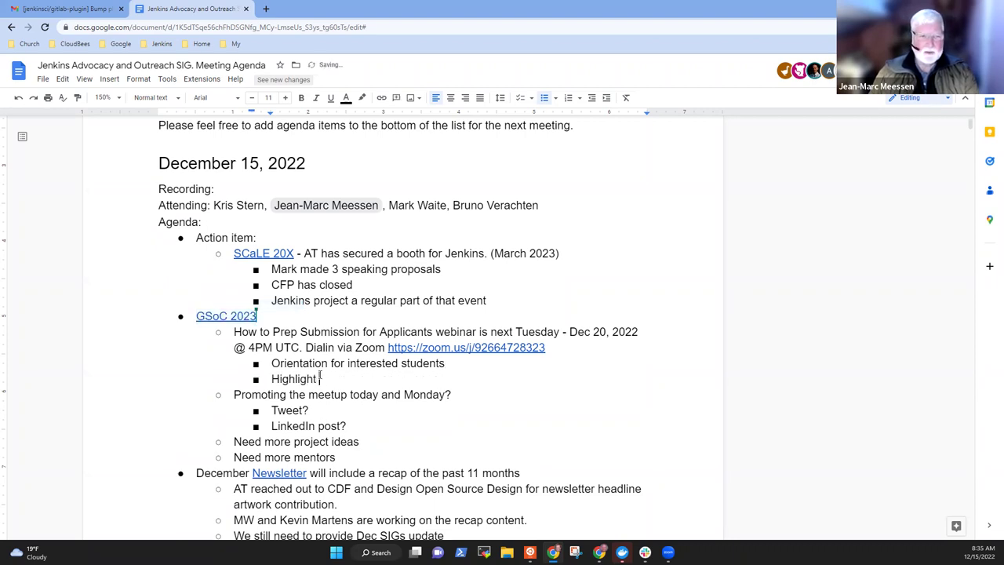
type(" proposal")
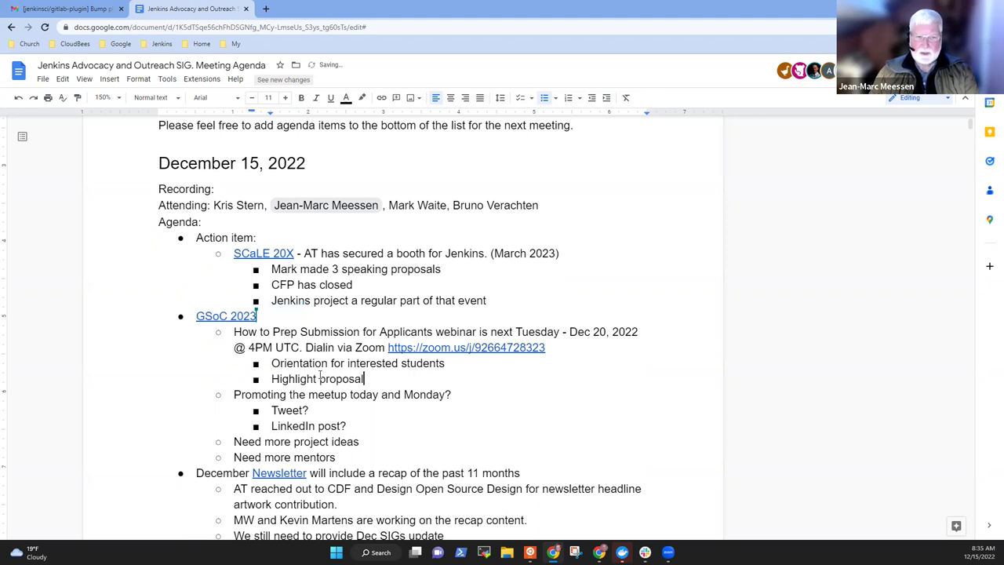
type("s and")
key("BackSpace")
key("BackSpace")
key("BackSpace")
key("BackSpace")
type("and")
key("BackSpace")
key("BackSpace")
key("BackSpace")
key("ctrl+BackSpace")
type("project ideas ")
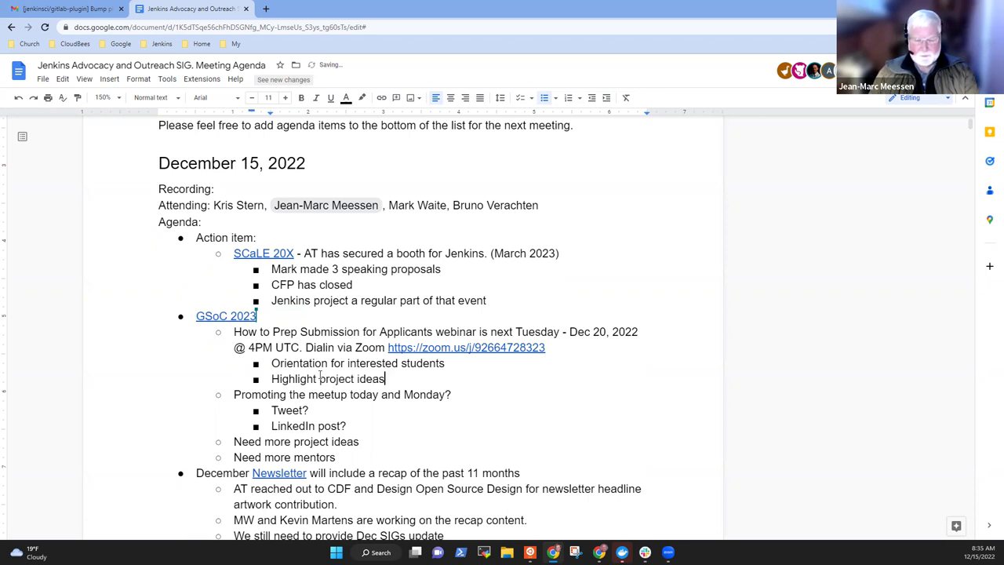
Extend the "Highlight project ideas" sub-bullet of the webinar item with "that they might consider"
type("that they sho")
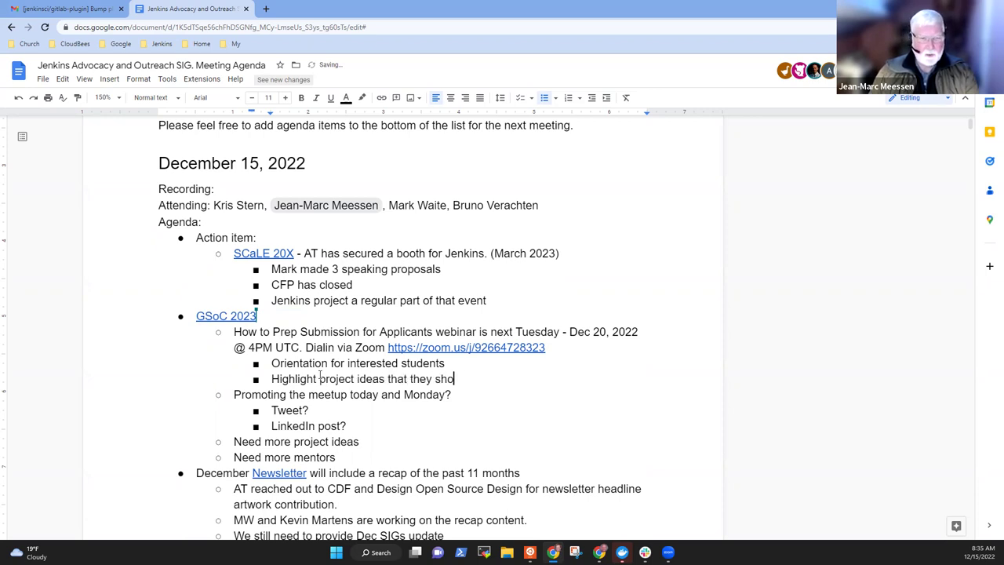
key("ctrl+BackSpace")
type("might ")
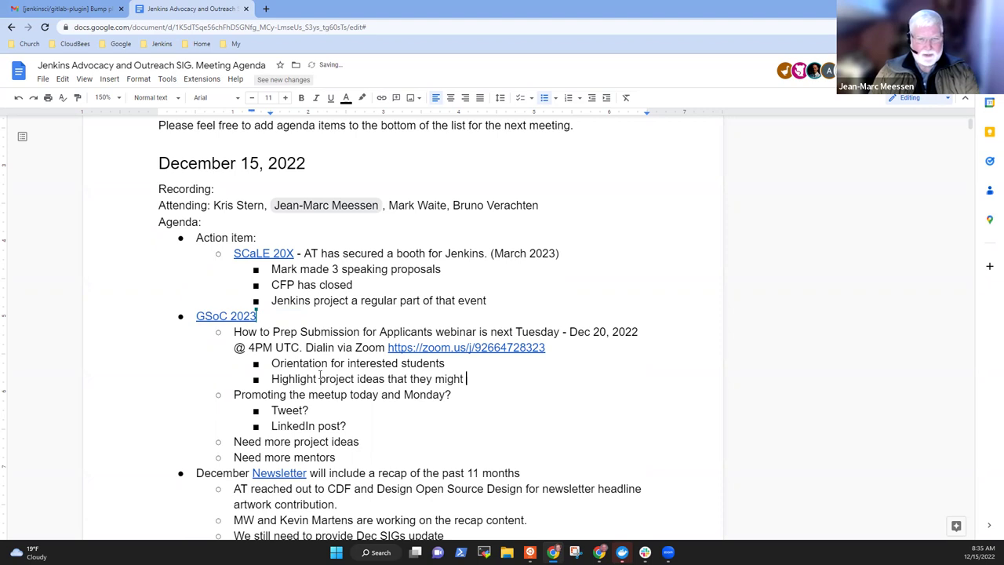
type("consider")
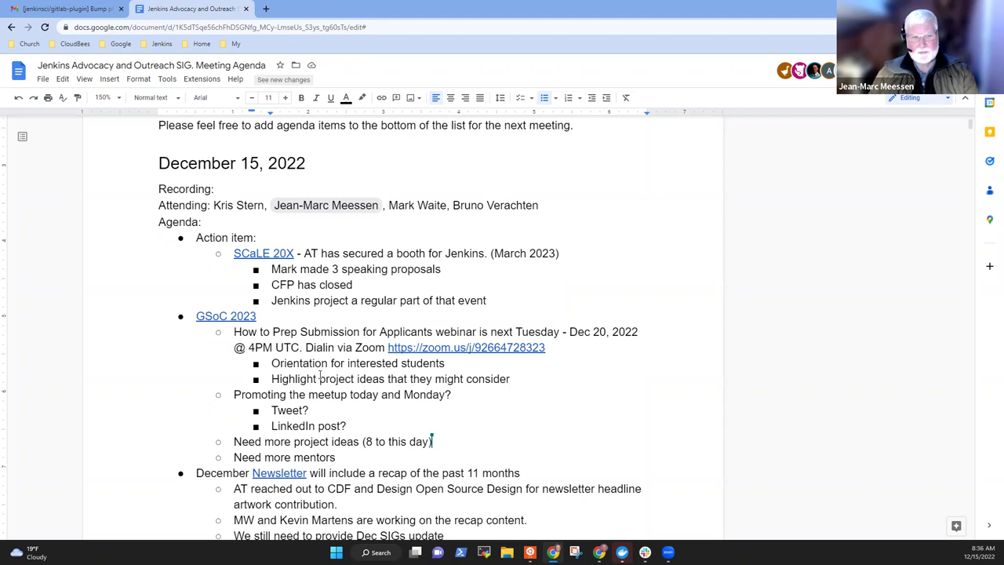
Add a sub-bullet "Many entry level ideas, not high skills requirements" under the "Need more project ideas" item
key("Down")
key("Down")
key("Down")
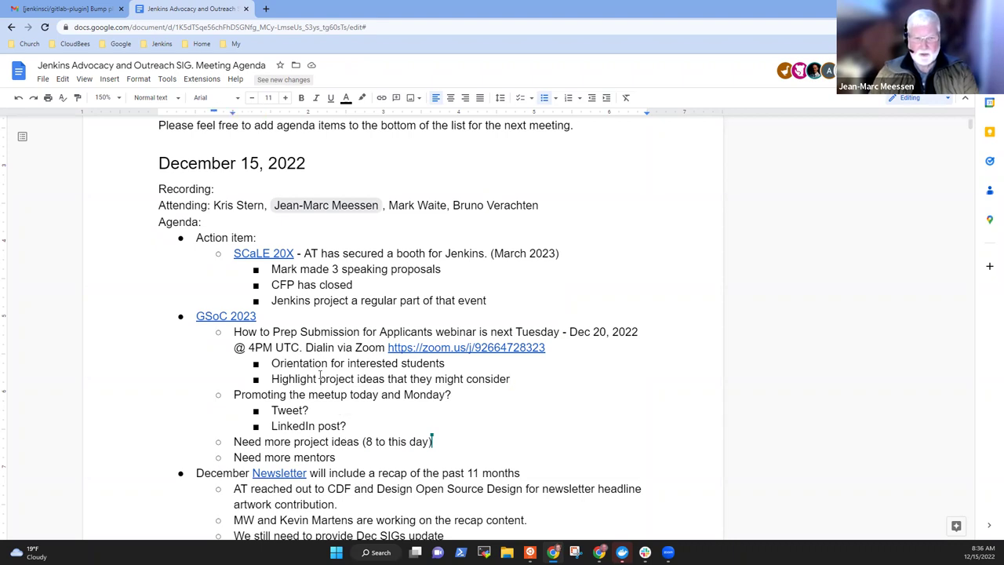
key("Return")
key("Tab")
type("Need more")
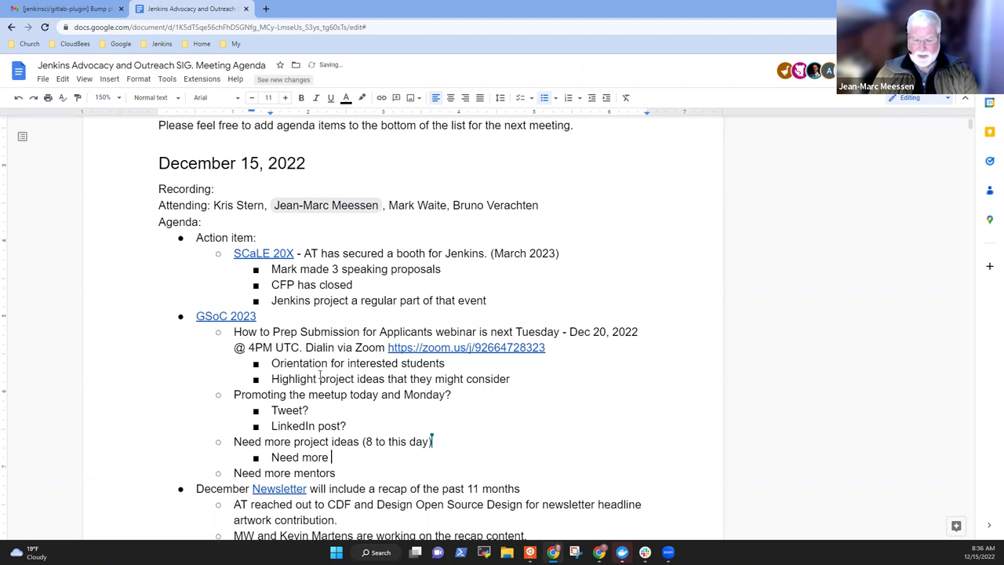
key("ctrl+shift+Left")
key("ctrl+shift+Left")
type("Many en")
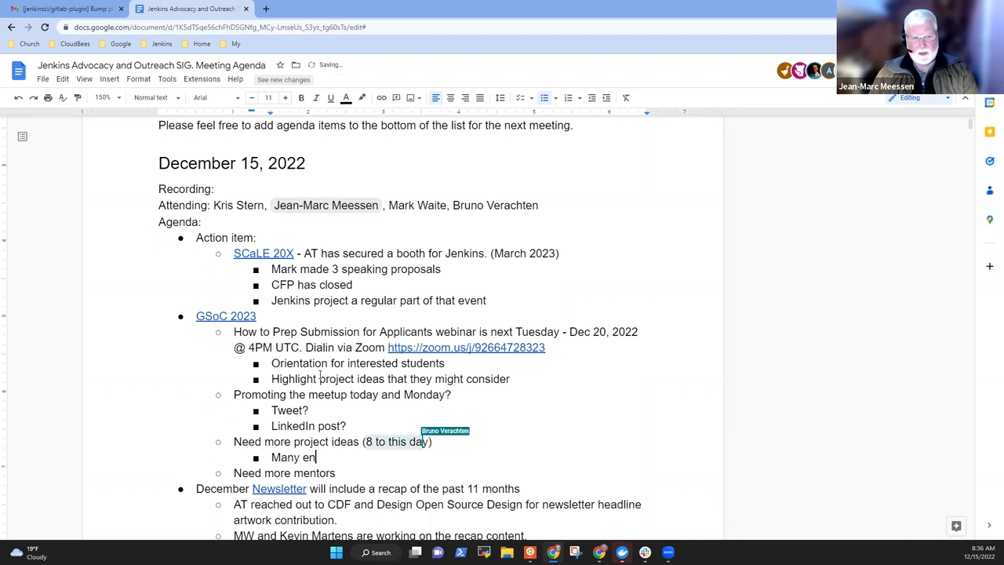
type("try level ideas, not high skills rre")
key("BackSpace")
key("BackSpace")
type("qeq")
type("uirement")
key("BackSpace")
key("BackSpace")
key("BackSpace")
key("BackSpace")
key("BackSpace")
key("BackSpace")
key("BackSpace")
key("BackSpace")
key("BackSpace")
key("BackSpace")
key("BackSpace")
type("equirements")
Add a sub-bullet "Medium complexity projects of interest" below the entry level ideas line
key("Return")
type("Medium complexity projects of interest")
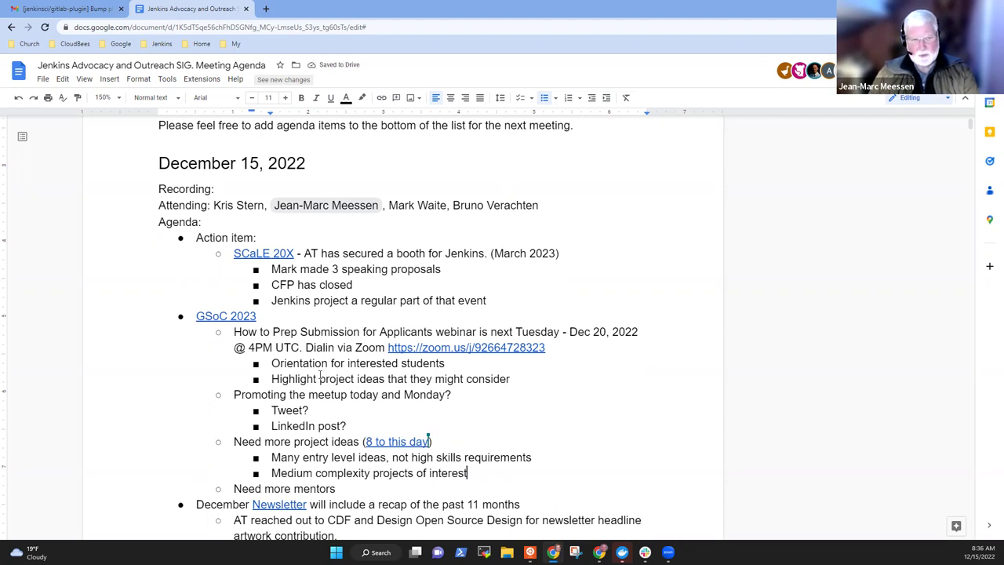
Add a sub-bullet "Specific email messages to invite more mentors" under the "Need more mentors" item
key("Down")
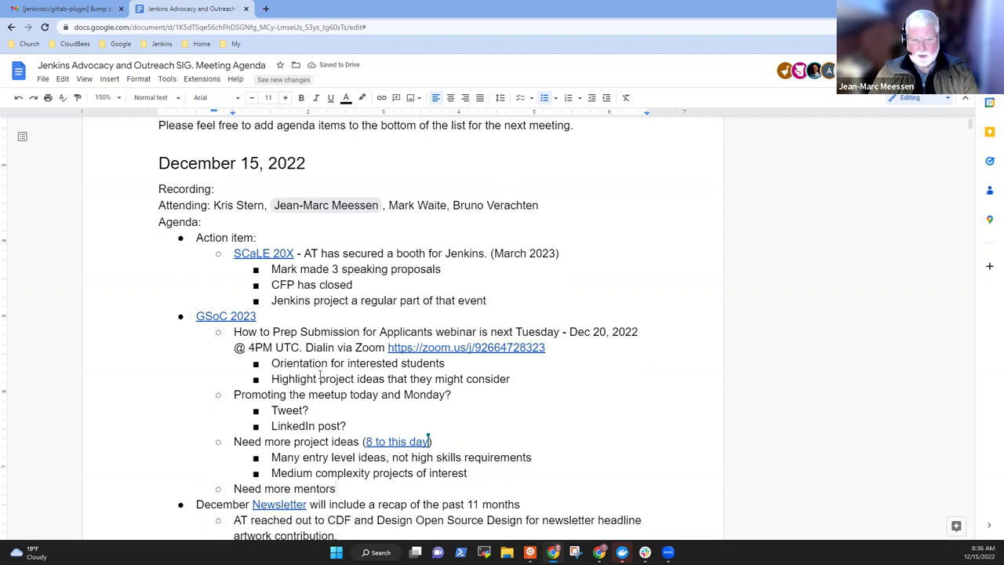
key("Return")
key("Tab")
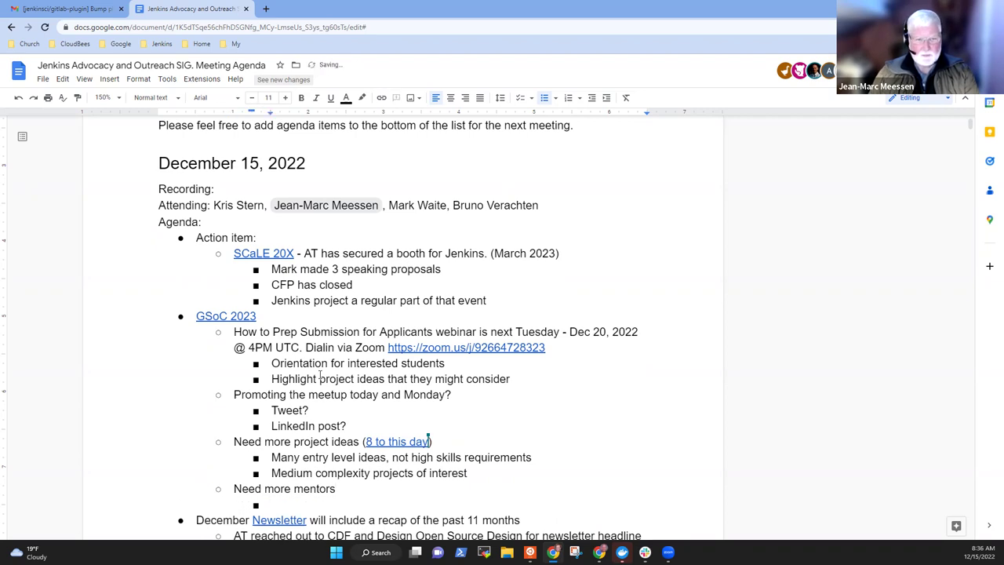
type("Need")
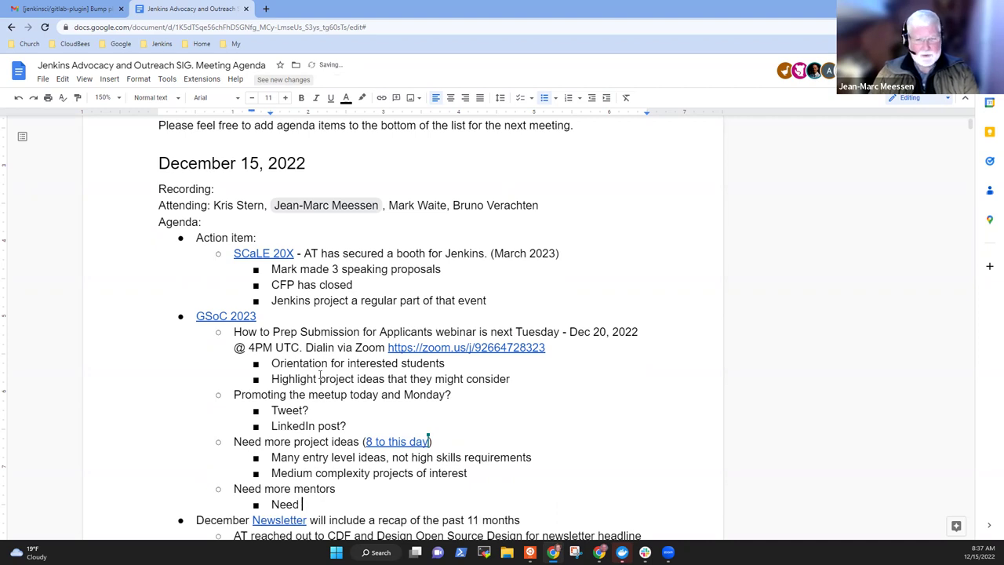
key("shift+Home")
key("BackSpace")
type("Specifi")
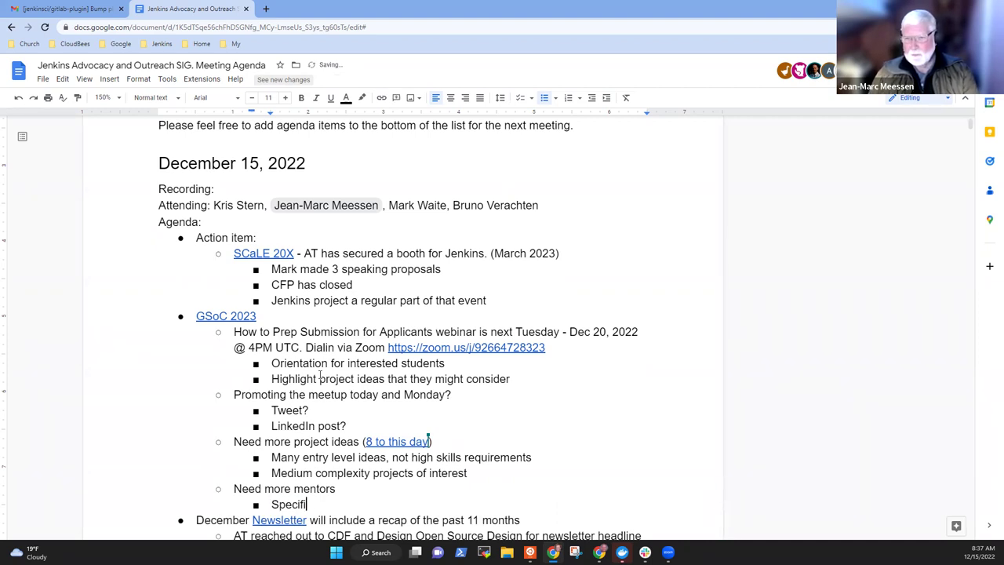
type("c email me")
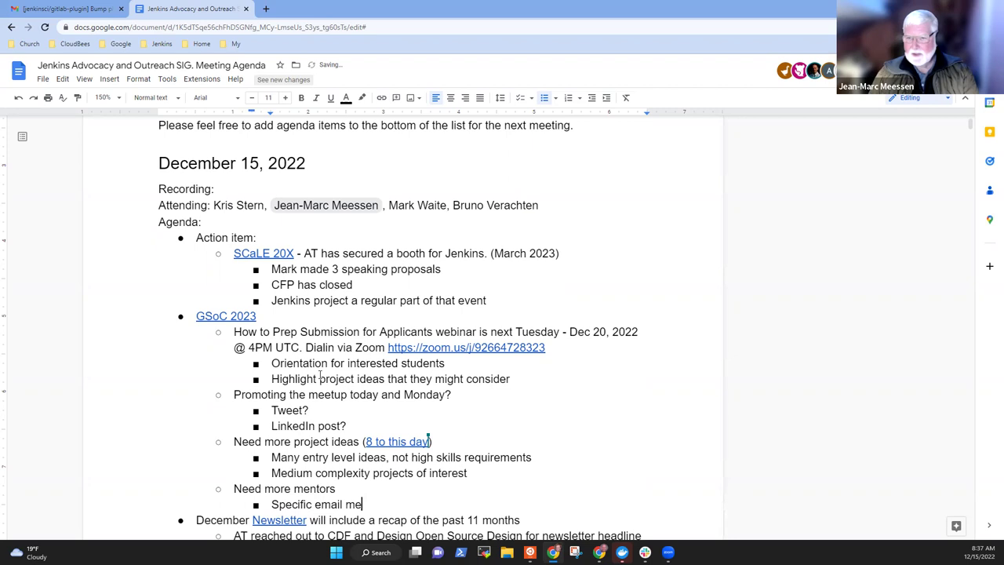
type("ssages to in")
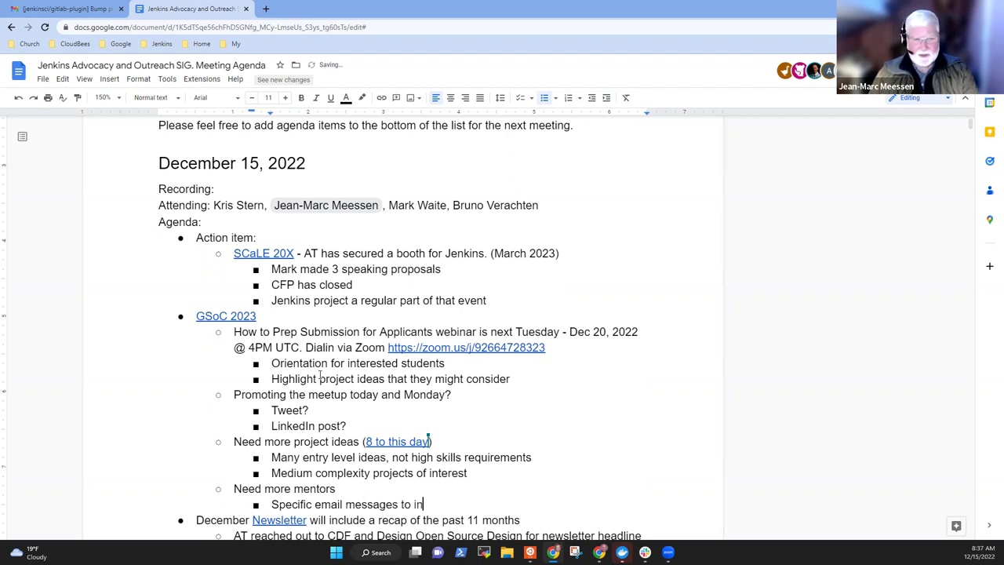
type("vite ")
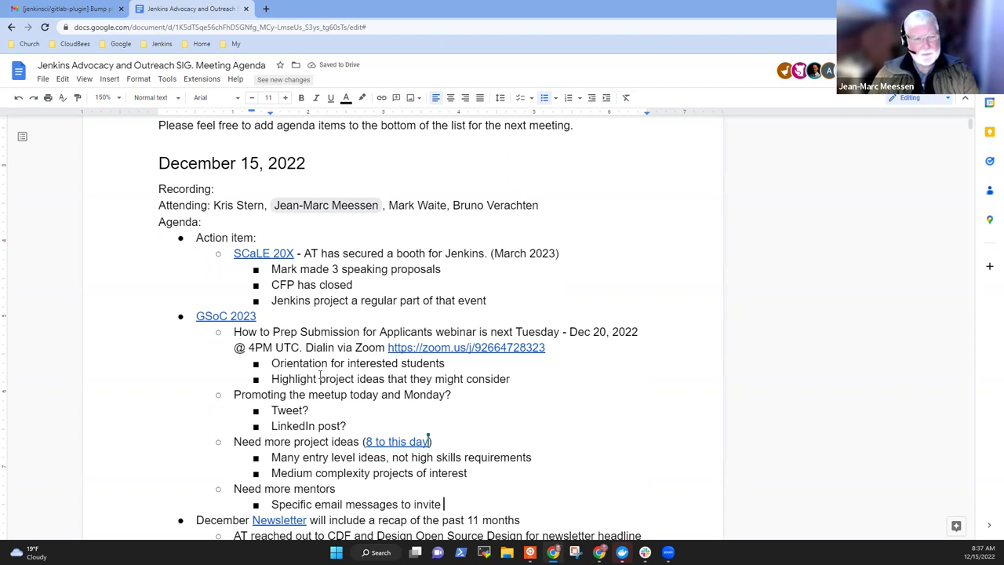
type("more mentors")
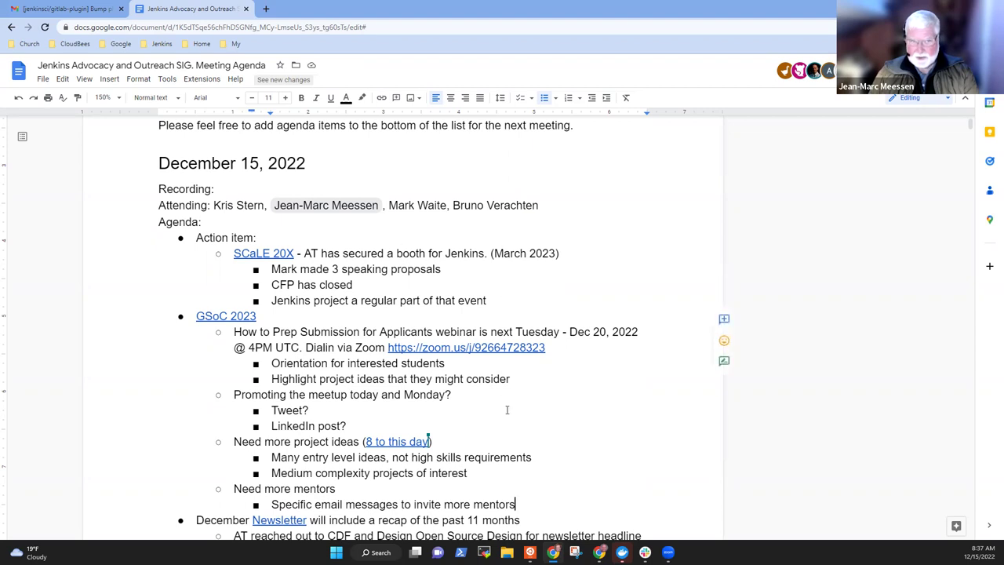
Append ", need more" to the medium complexity projects sub-bullet and return to the line about email messages to mentors
key("Up")
key("Up")
type(", need more")
key("Down")
key("Down")
key("Down")
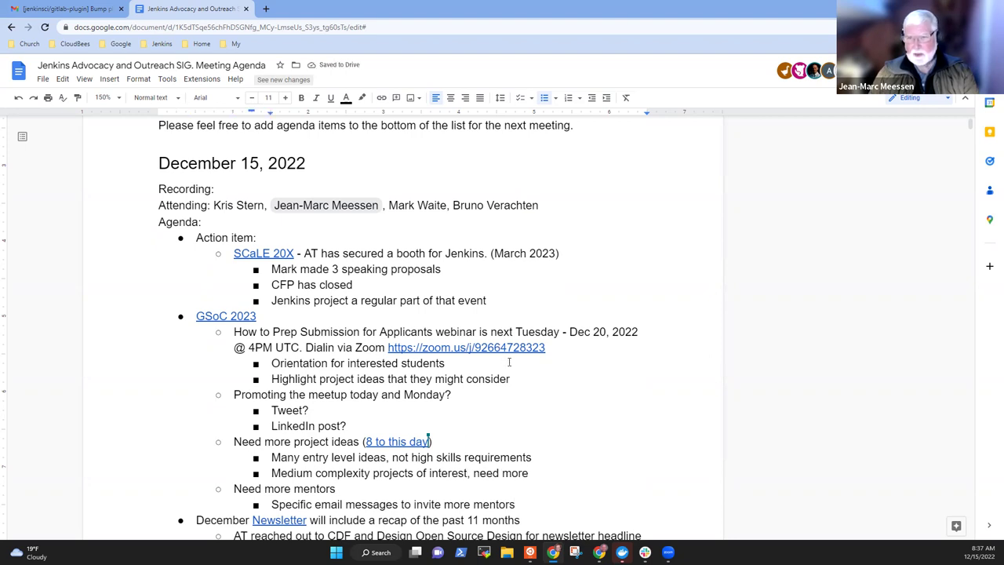
Add a sub-bullet "Coaching contributors as they prepare their proposal" below the email messages line under "Need more mentors"
scroll(521, 372, "down", 3)
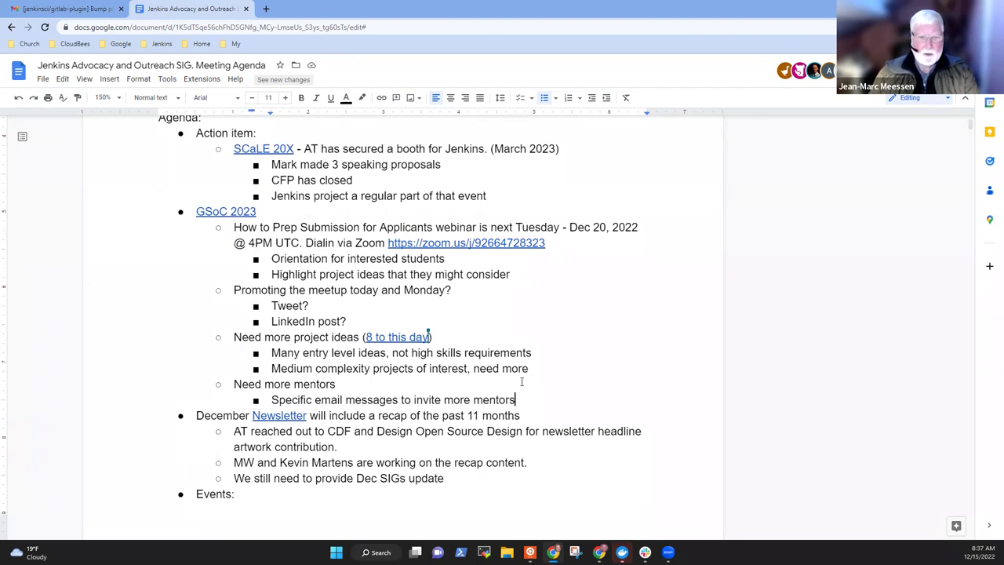
key("Return")
type("Coaching students in")
key("ctrl+z")
type("contrib")
key("ctrl+BackSpace")
type("contri")
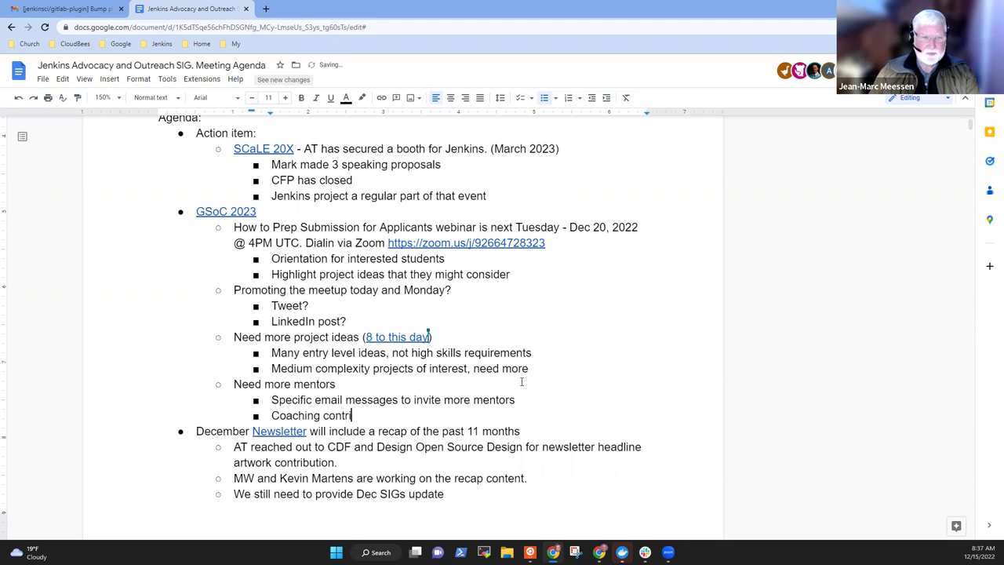
type("but")
key("BackSpace")
key("BackSpace")
key("BackSpace")
type("butors as")
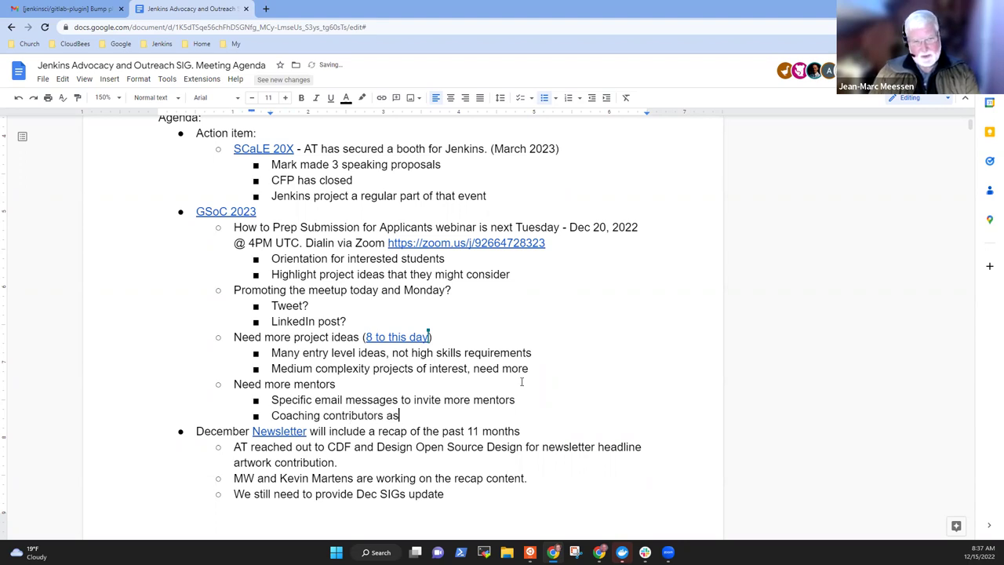
type(" they")
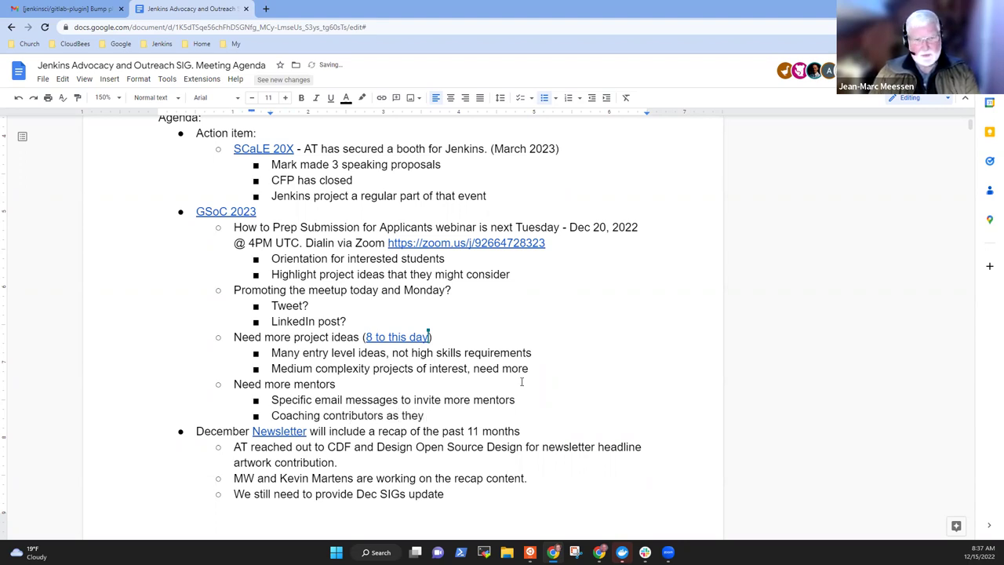
type(" prepare their ")
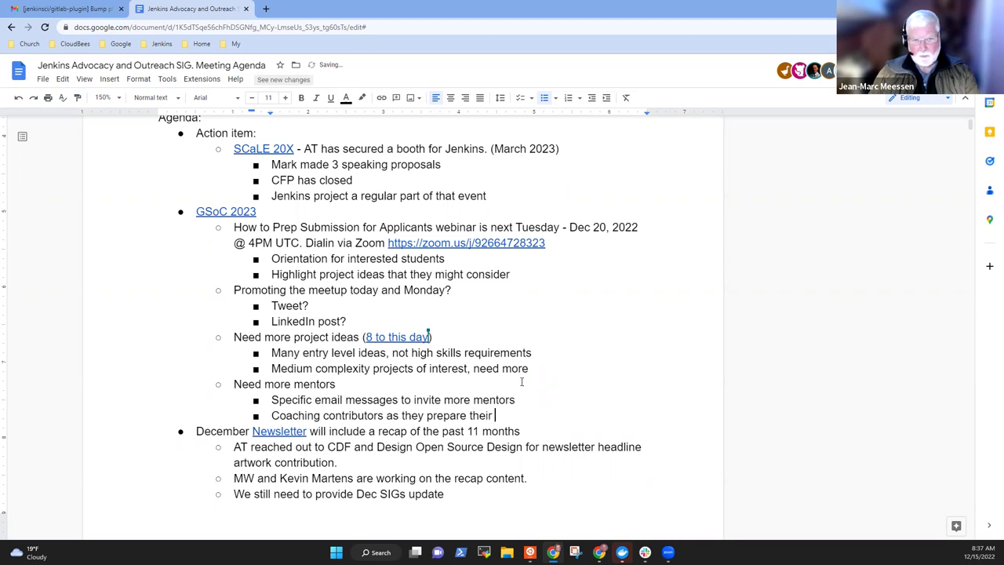
type("propo")
key("BackSpace")
key("BackSpace")
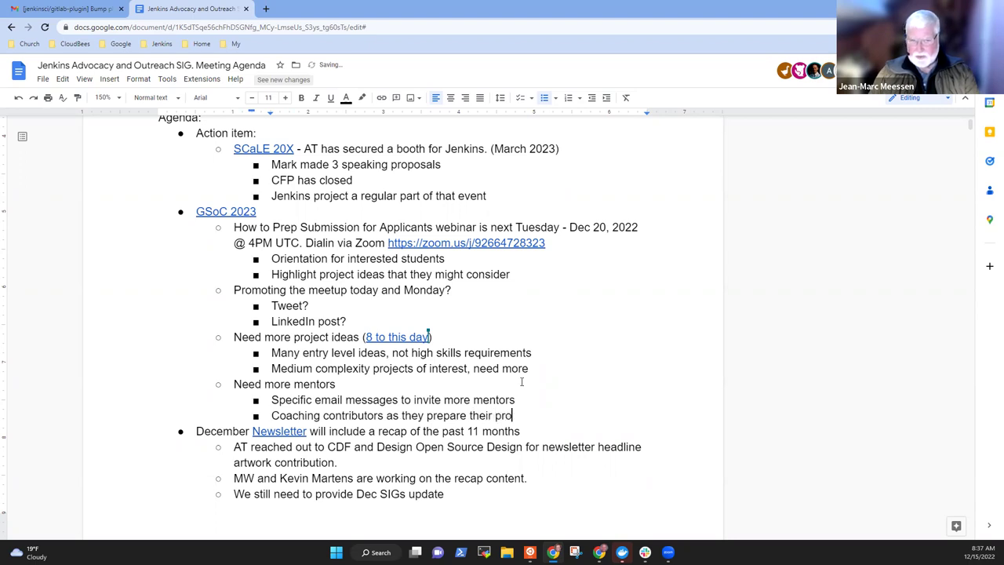
type("posal")
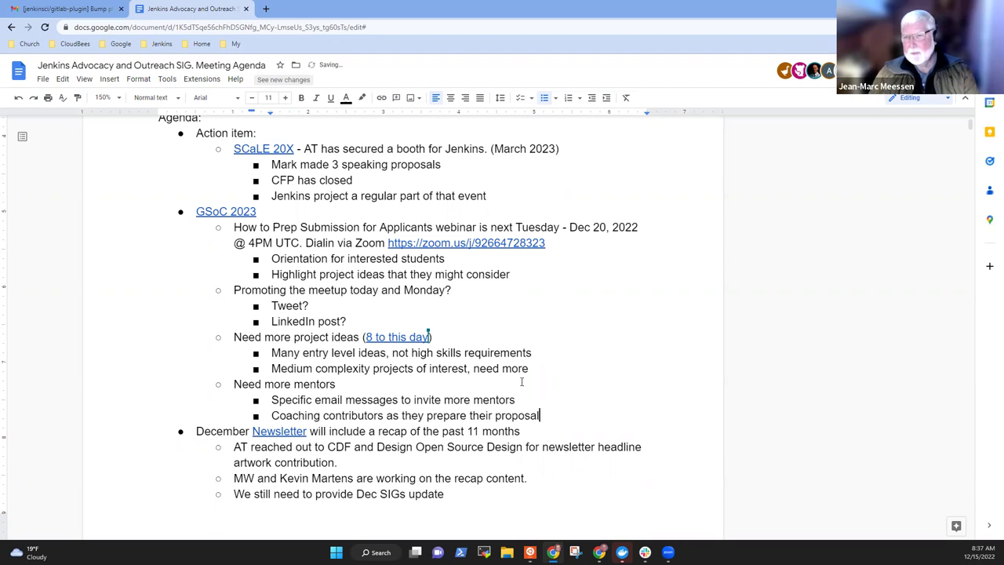
Add a sub-bullet "CDF ambassadors may offer some recruiting" below the coaching line under "Need more mentors"
key("Return")
type("CDF")
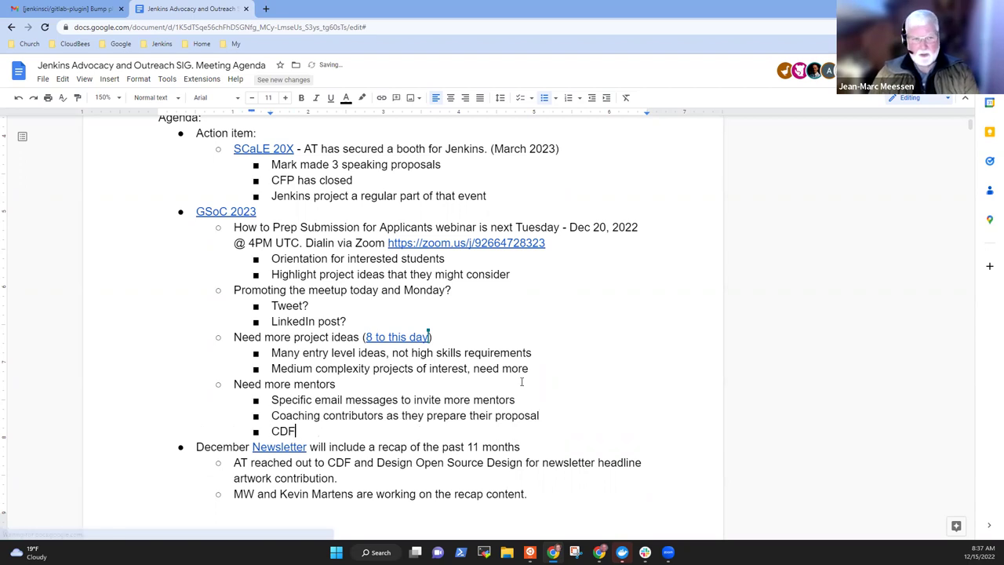
type(" ambassaf")
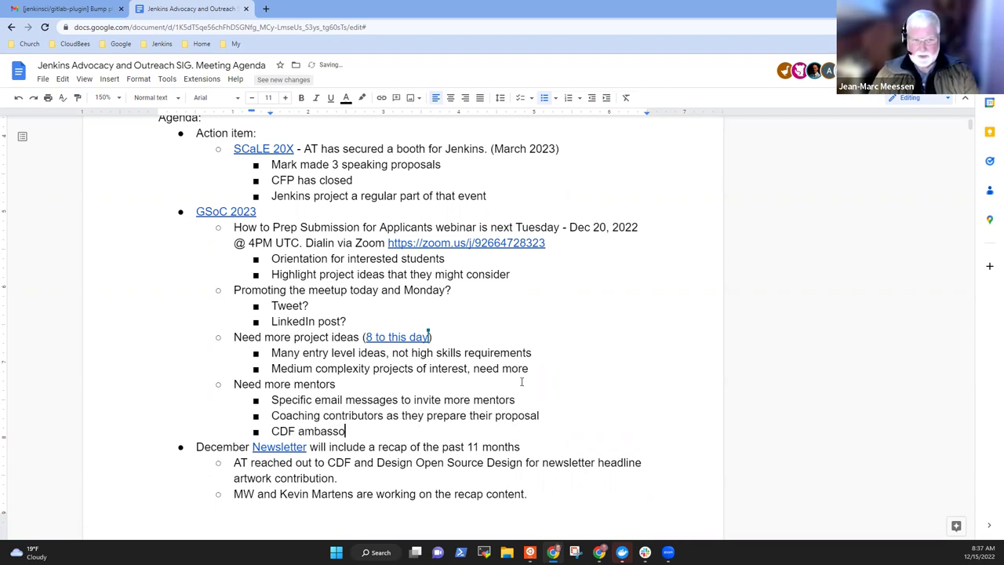
key("BackSpace")
type("dor")
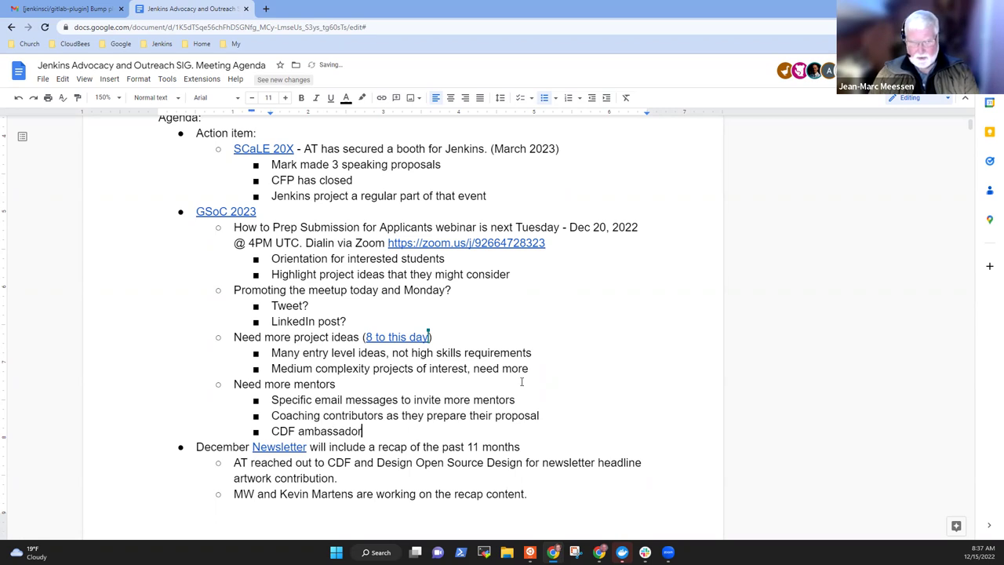
type("s may")
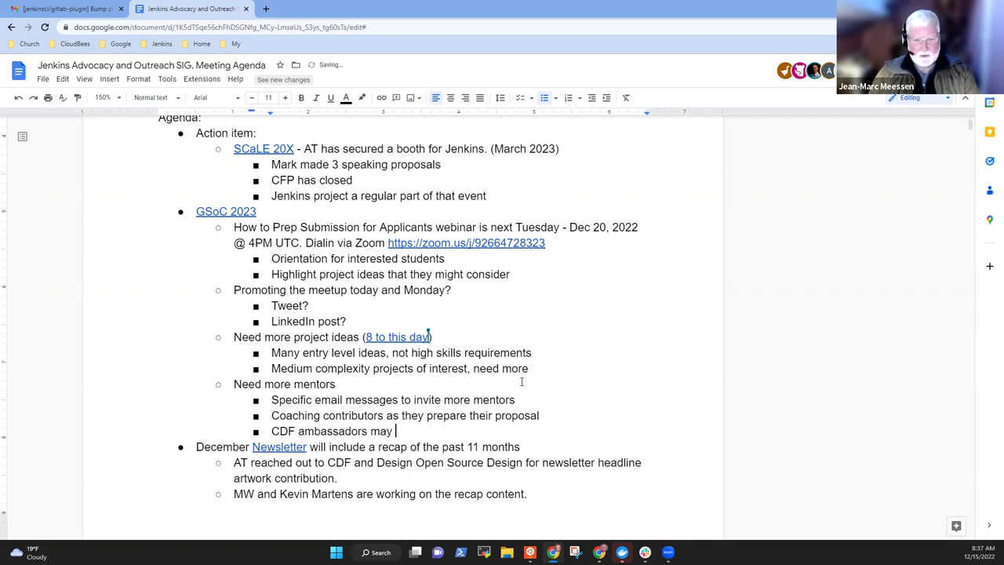
type(" offer some ")
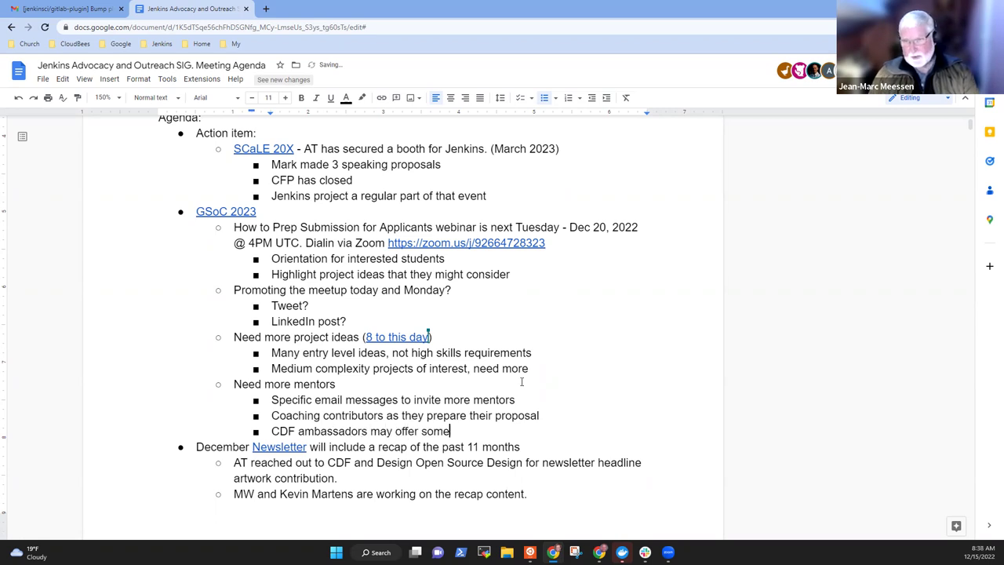
type("recruiting")
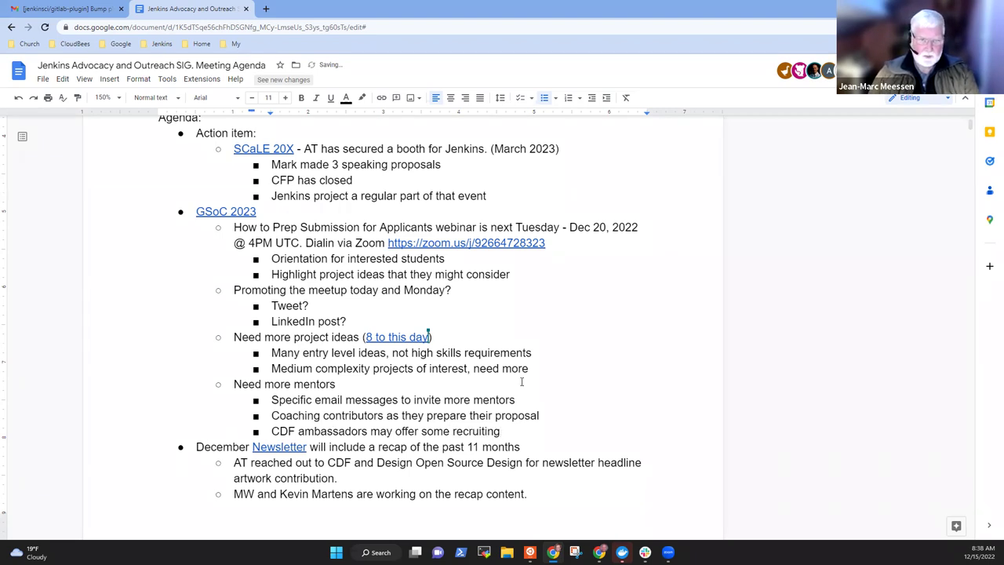
Start a sub-bullet reading "Past experience indicates that" below the CDF ambassadors line under "Need more mentors"
key("Return")
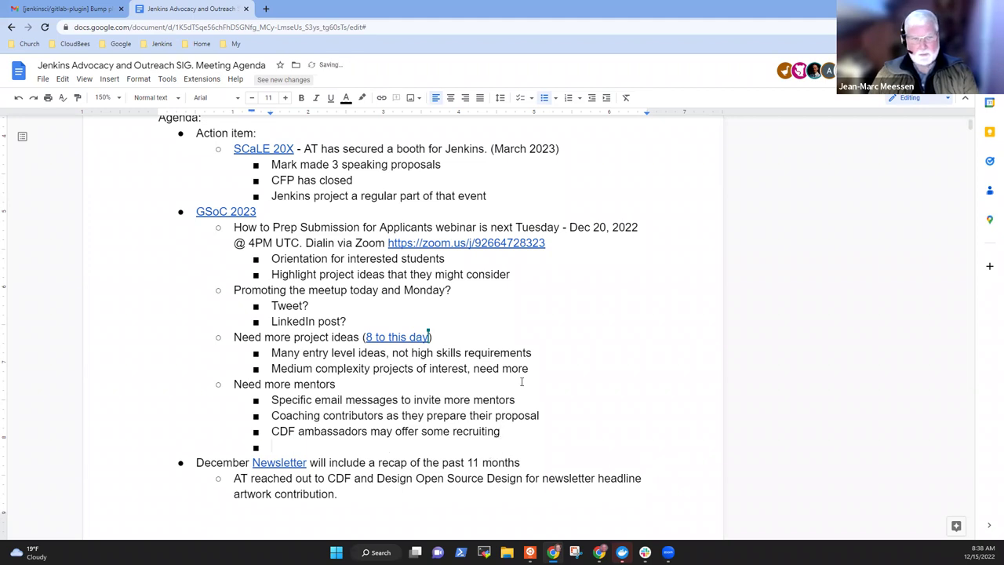
type("Past")
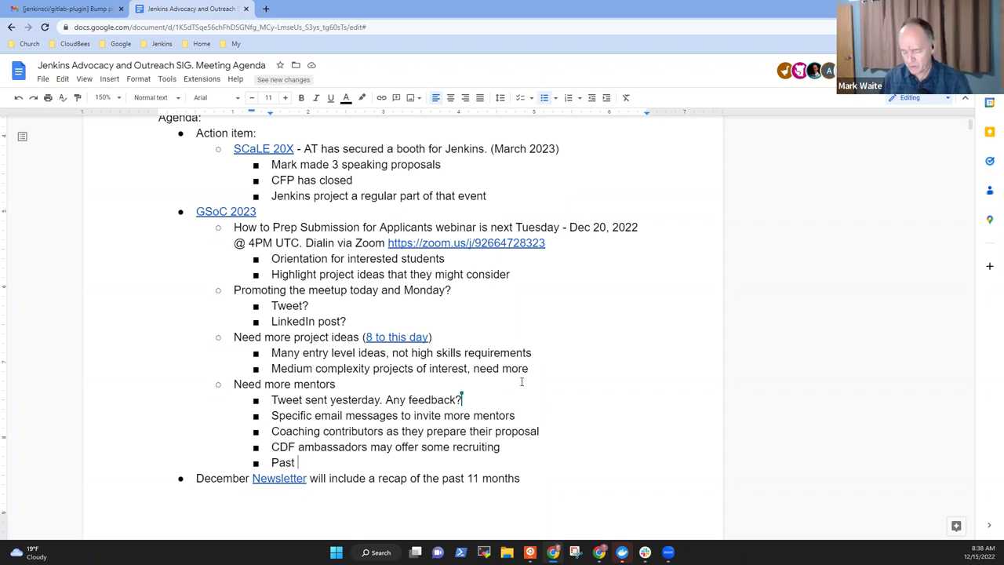
type("exper")
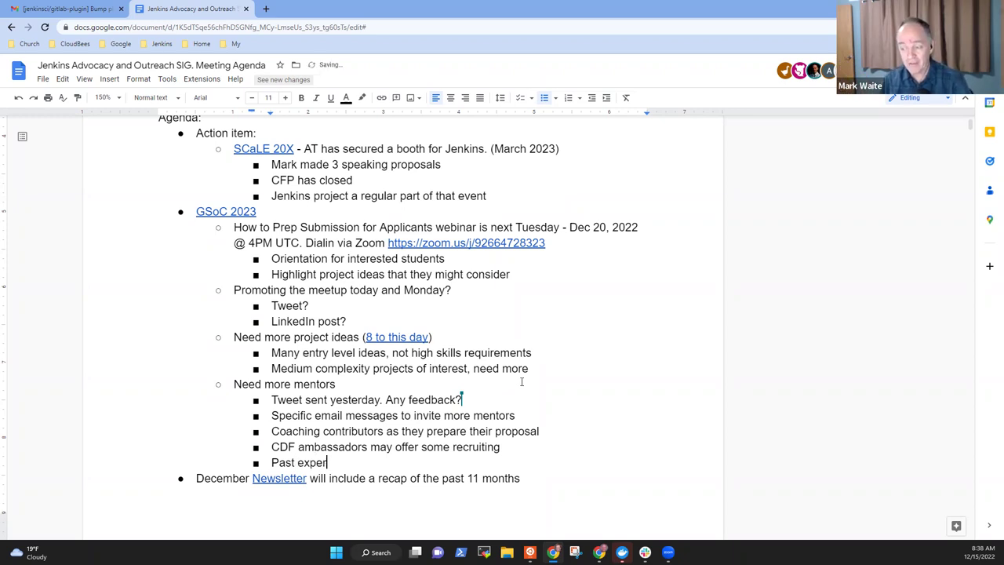
type("ience")
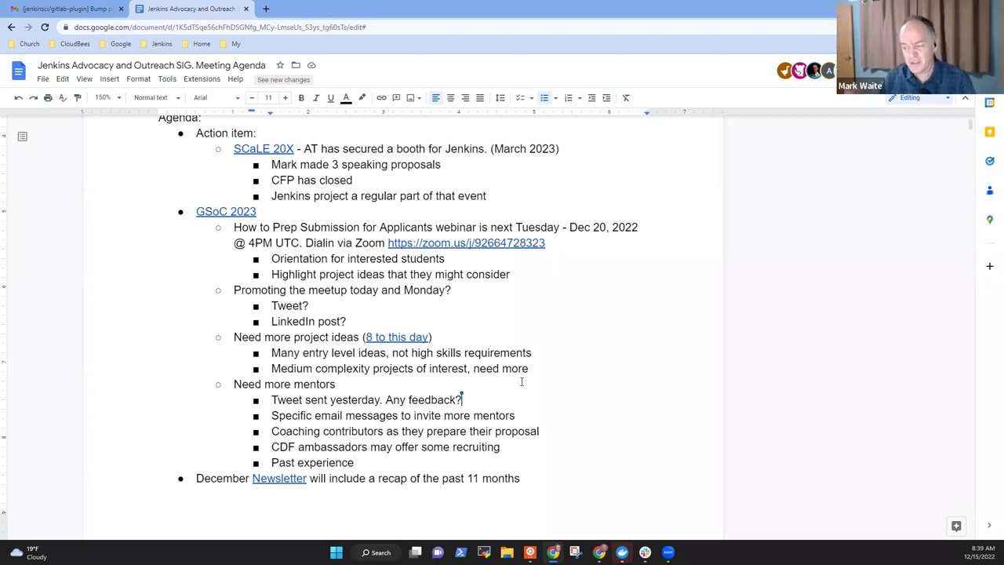
type("in")
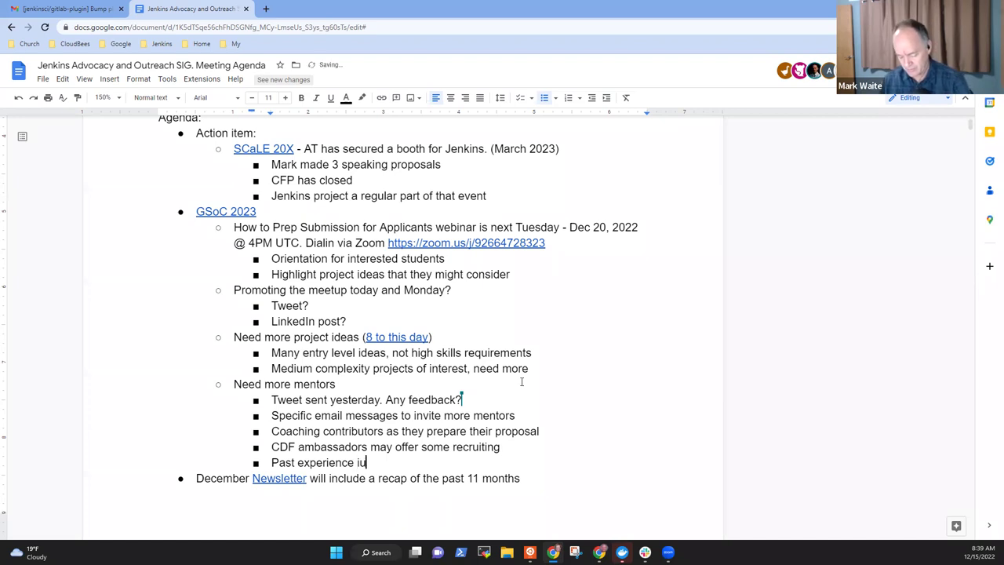
type("dicaets")
key("BackSpace")
key("BackSpace")
key("BackSpace")
type("tes that")
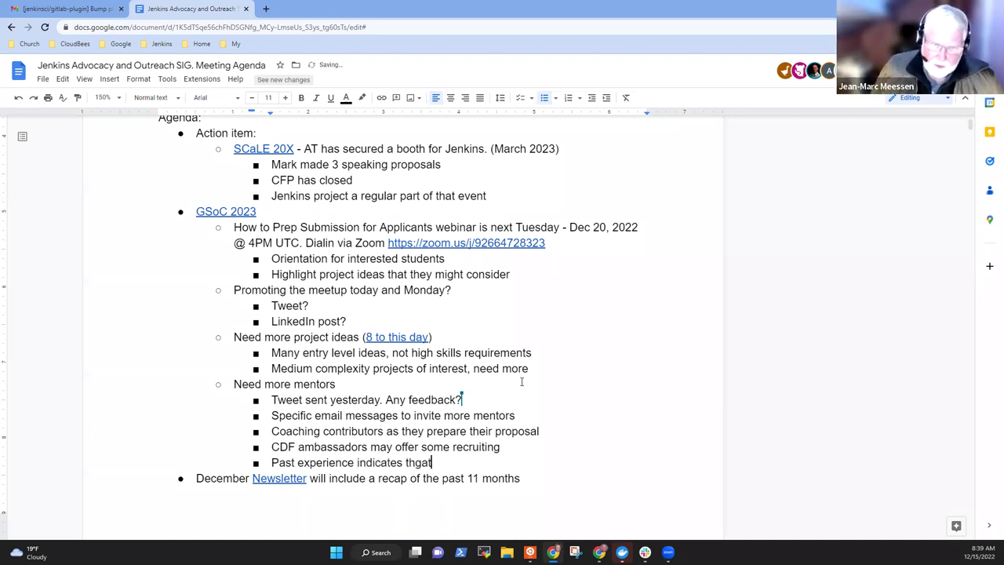
Continue the past experience sub-bullet with "direct, personal invitations with an existing project idea"
type(" personss")
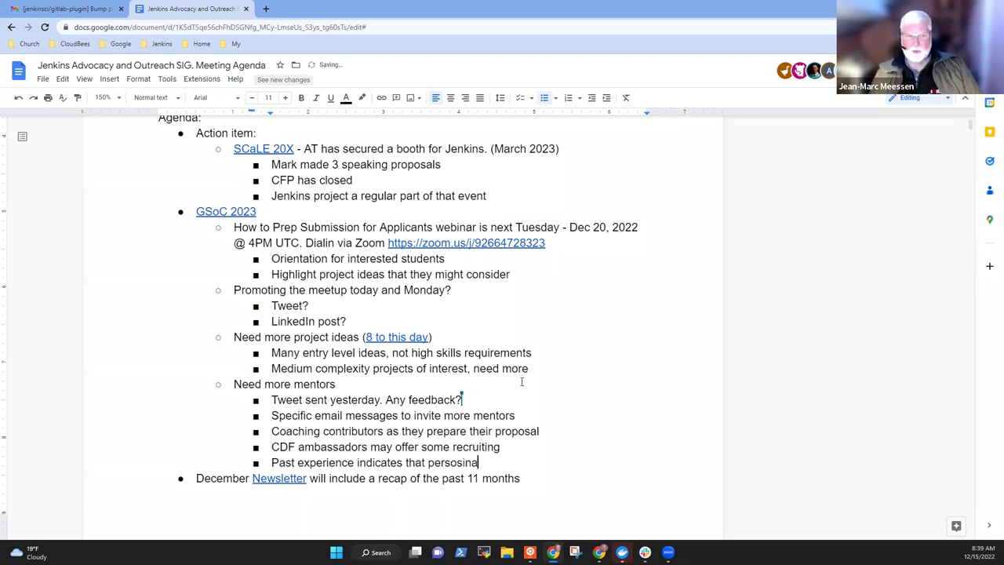
key("BackSpace")
key("BackSpace")
key("BackSpace")
type("s")
key("BackSpace")
key("BackSpace")
key("BackSpace")
key("BackSpace")
key("BackSpace")
key("BackSpace")
type("dire")
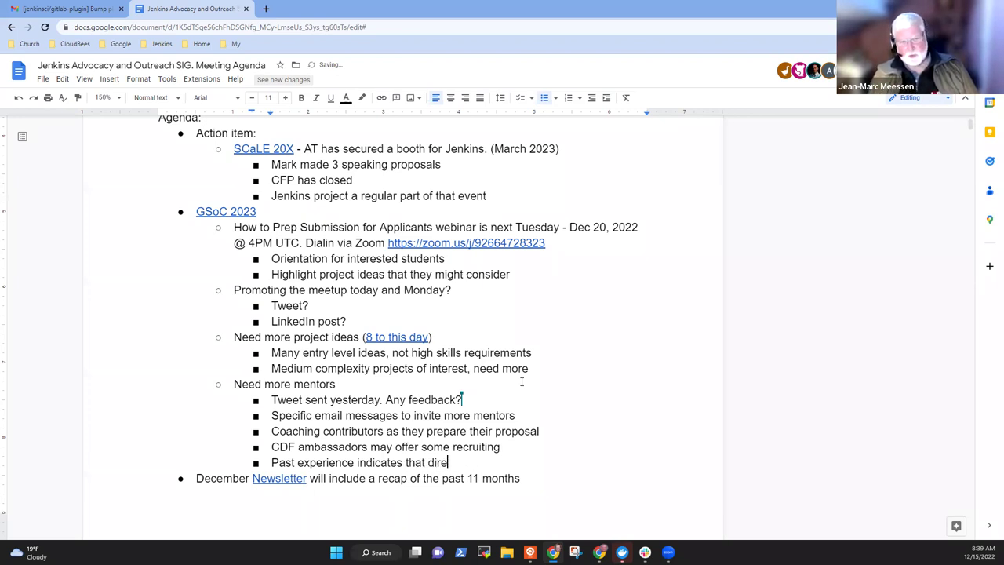
type("ct, personal in")
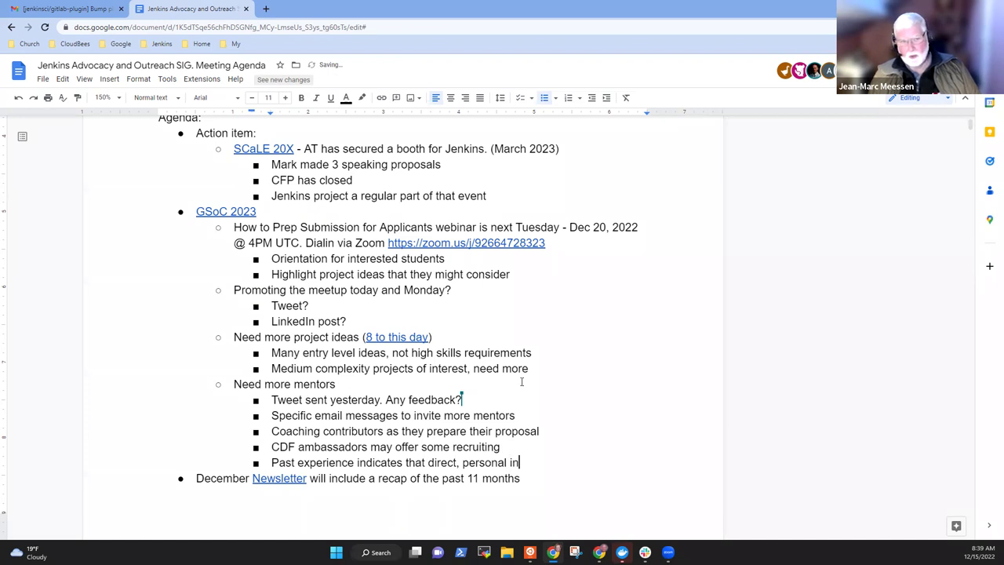
type("vitations with a")
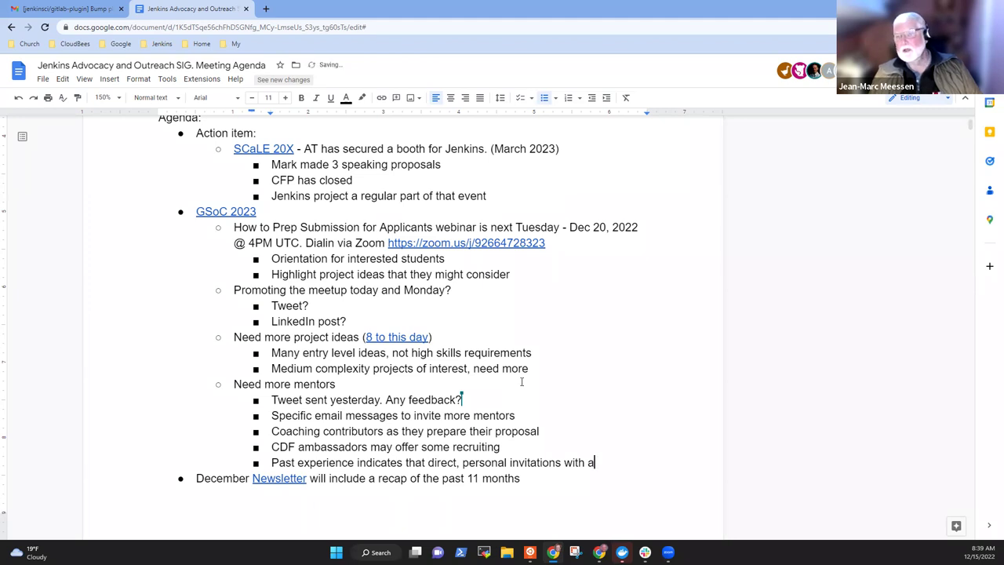
type("n existing projec")
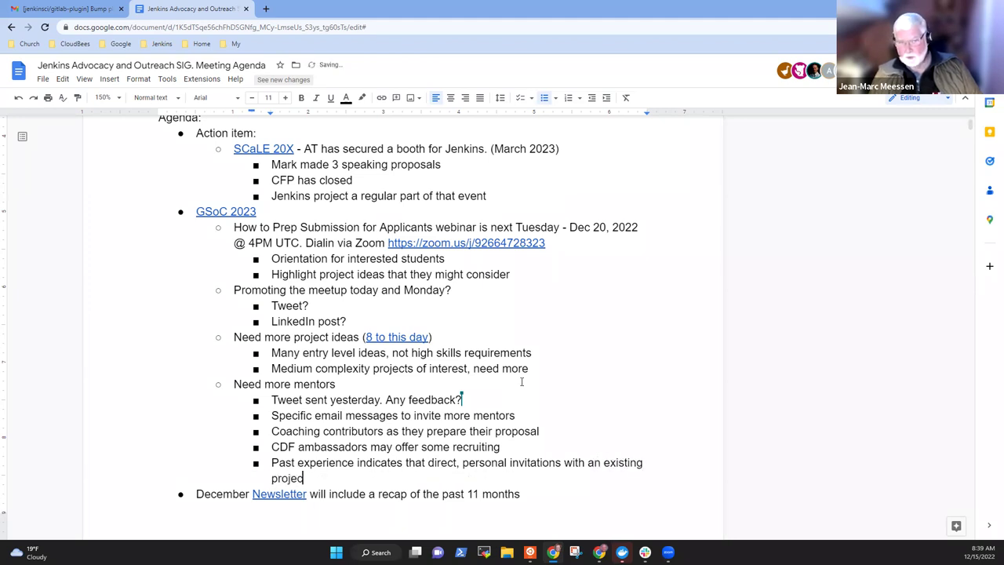
type("t")
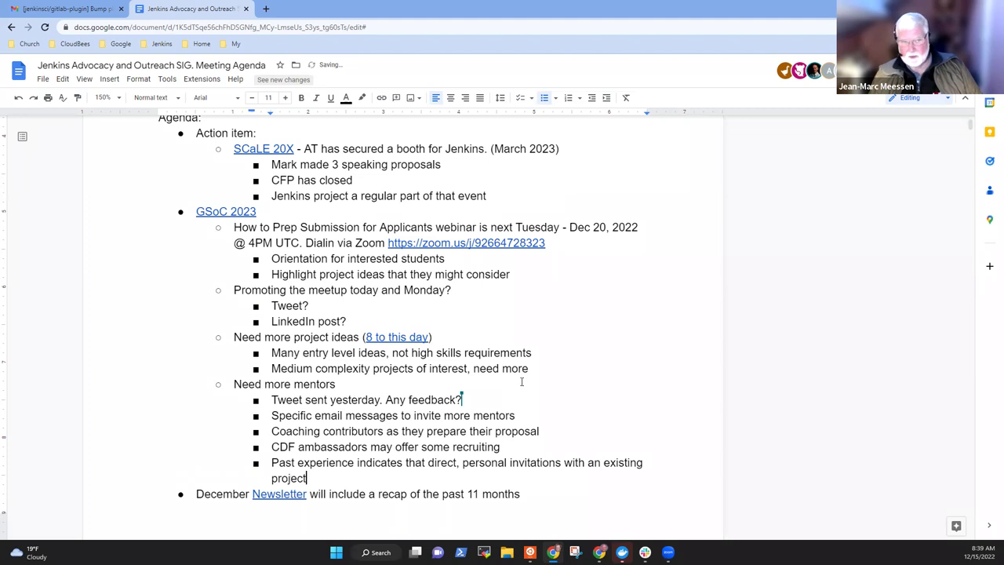
type(" idea ")
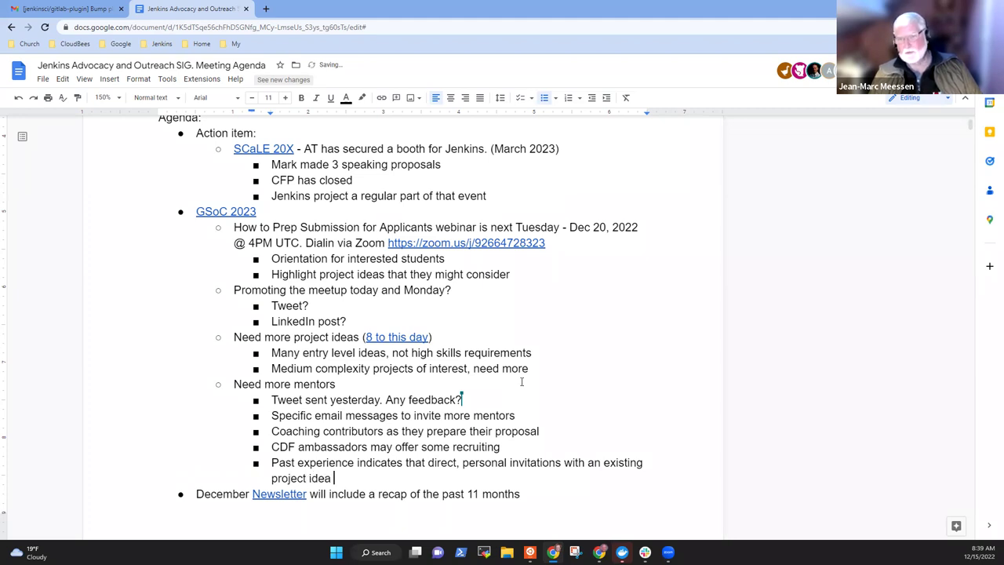
type("to use for")
key("BackSpace")
key("BackSpace")
key("BackSpace")
key("BackSpace")
key("BackSpace")
key("BackSpace")
key("BackSpace")
type("use for discussion")
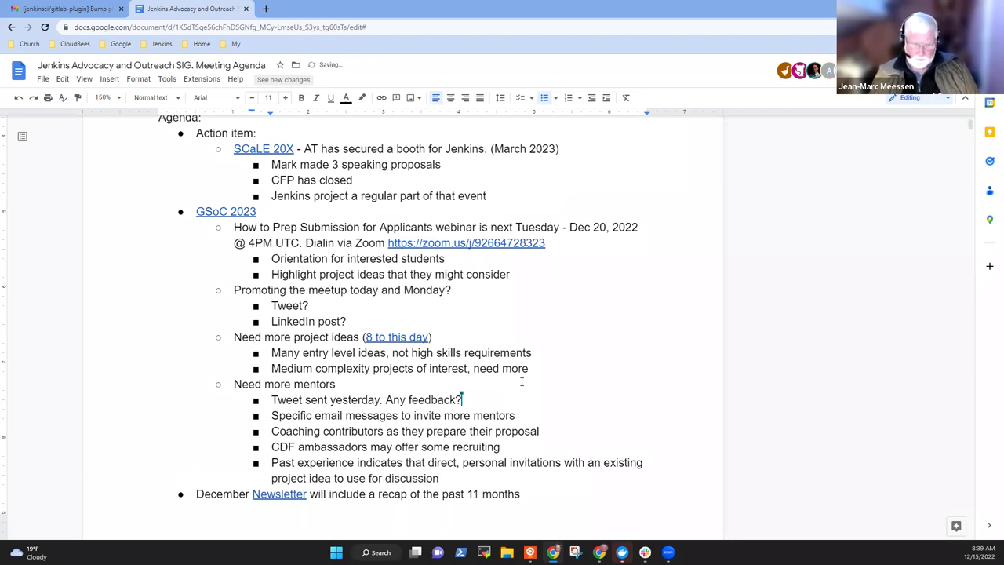
key("BackSpace")
key("BackSpace")
key("BackSpace")
key("BackSpace")
key("BackSpace")
key("BackSpace")
key("BackSpace")
key("BackSpace")
key("BackSpace")
key("BackSpace")
key("BackSpace")
key("BackSpace")
key("BackSpace")
key("BackSpace")
key("BackSpace")
key("BackSpace")
key("BackSpace")
key("BackSpace")
key("BackSpace")
key("BackSpace")
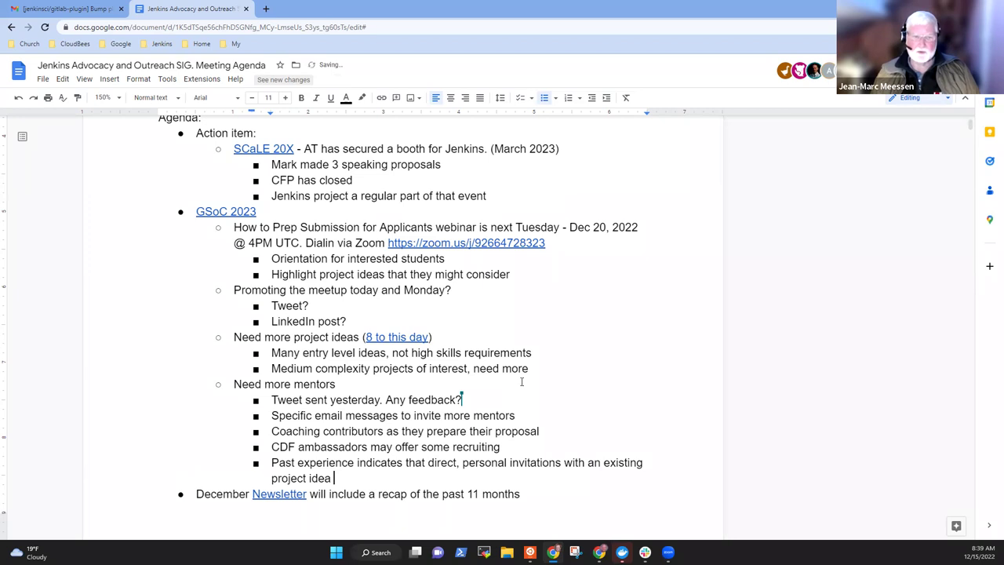
Complete the past experience sub-bullet with "are most likely to bring more mentors"
type("are most likely ")
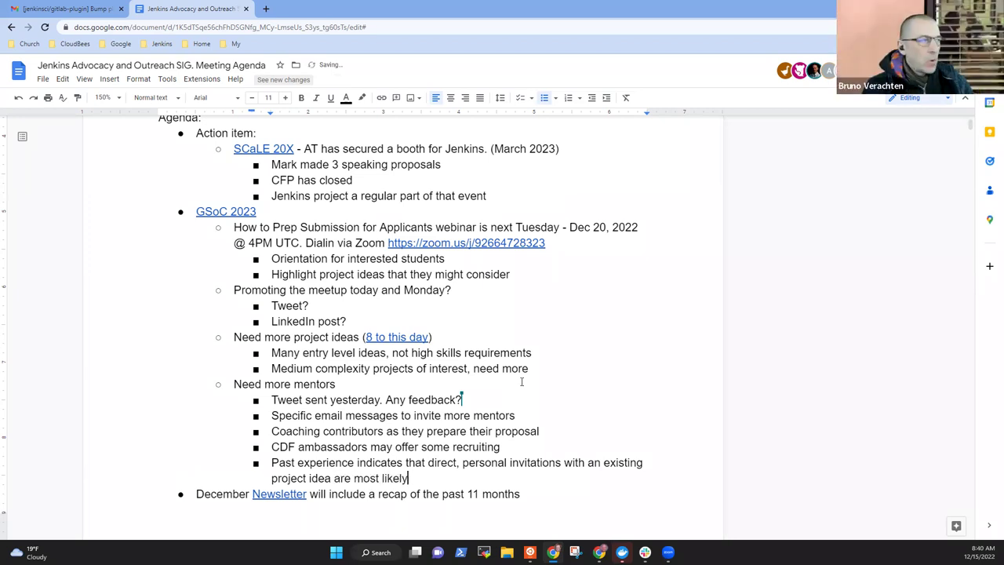
type("to bring")
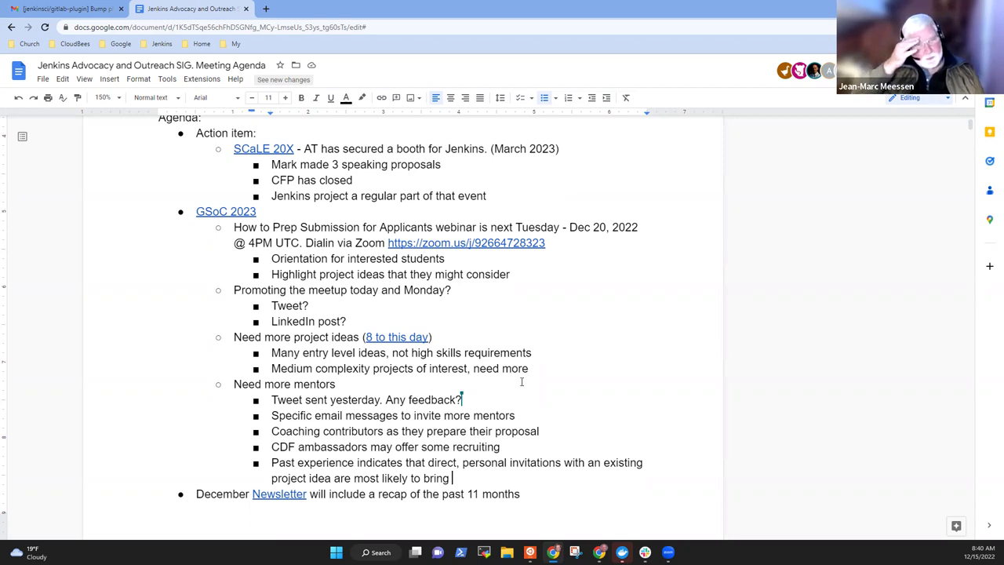
type("more mentors")
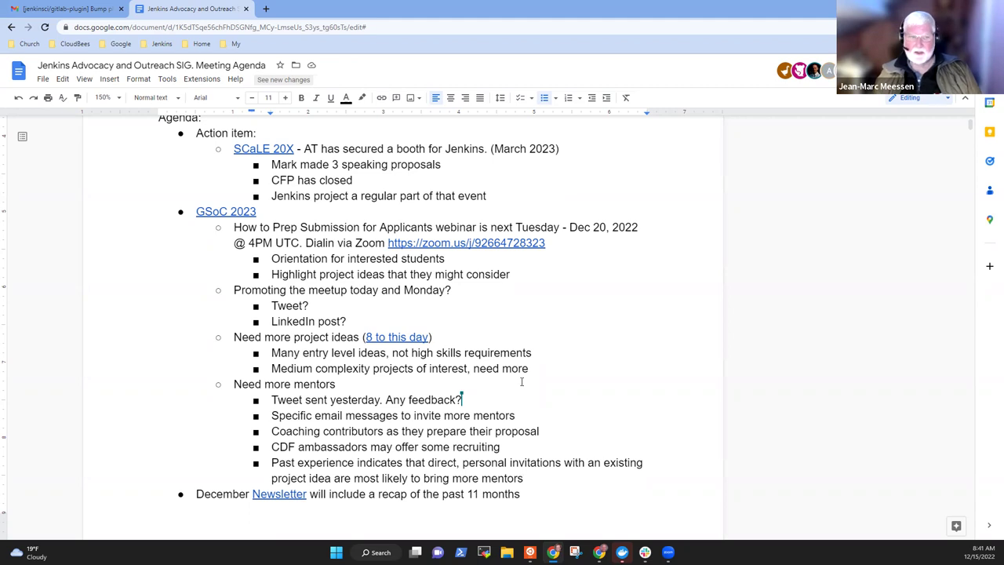
Add a sub-bullet "More focused requests directed at individuals" below the past experience line under "Need more mentors"
key("Return")
type("More focused")
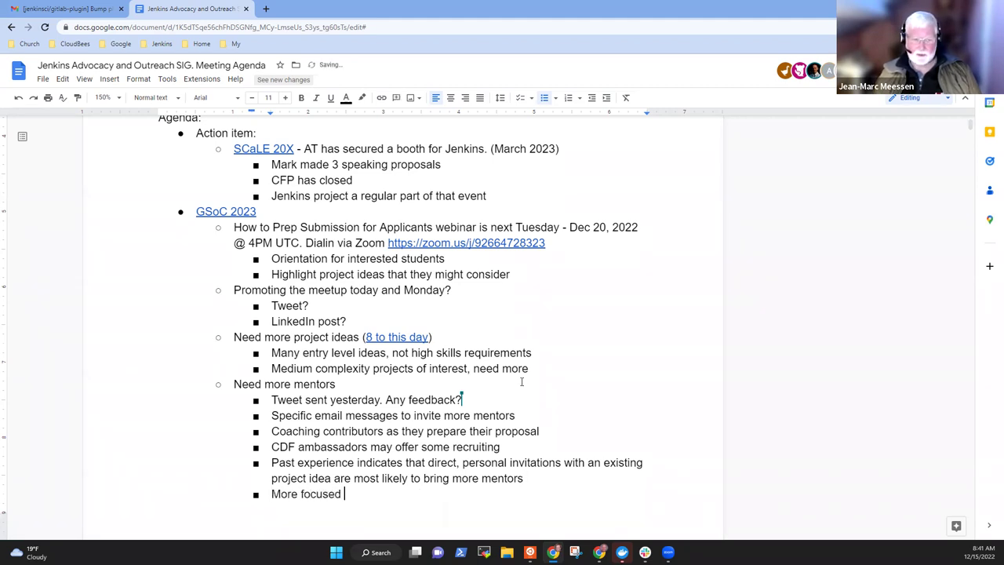
type(" requests")
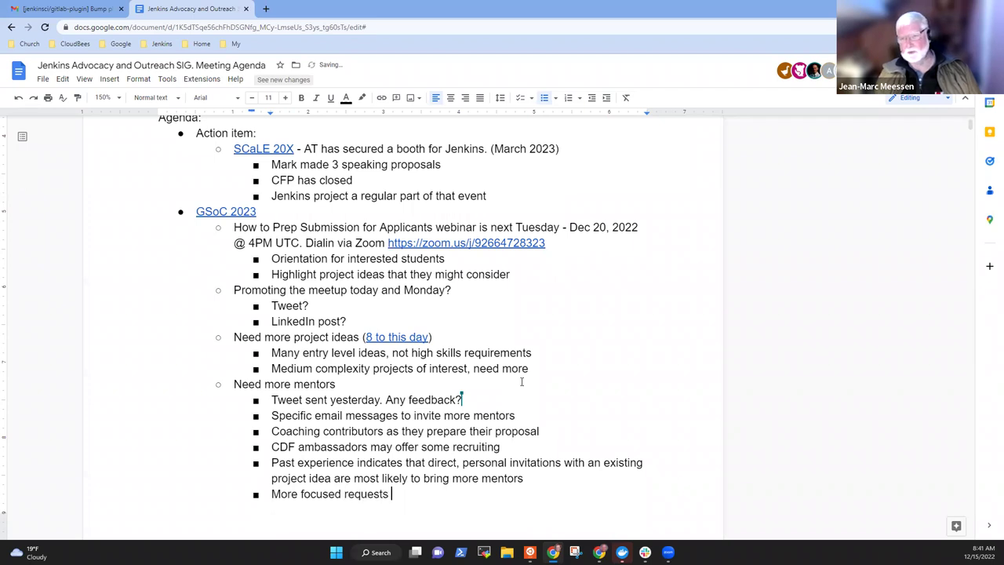
type(" directed at in")
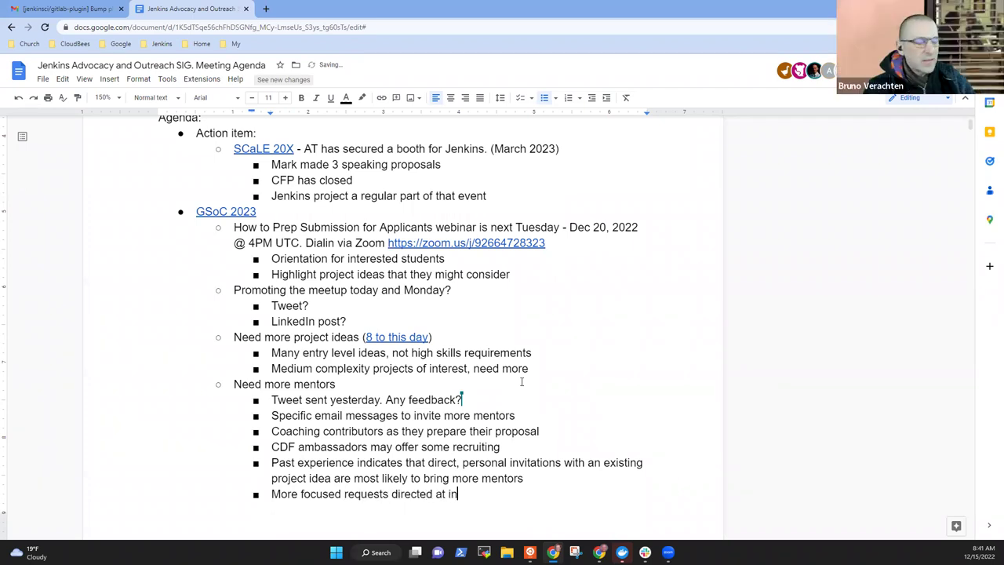
type("dividuals")
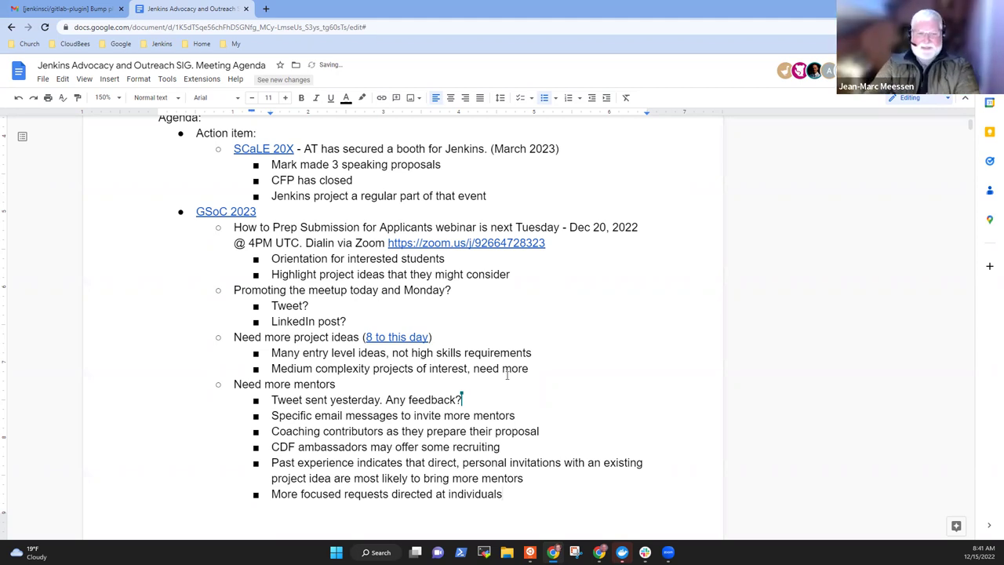
Remove the empty bullet between the "Need more mentors" list and the December Newsletter item
scroll(582, 343, "down", 1)
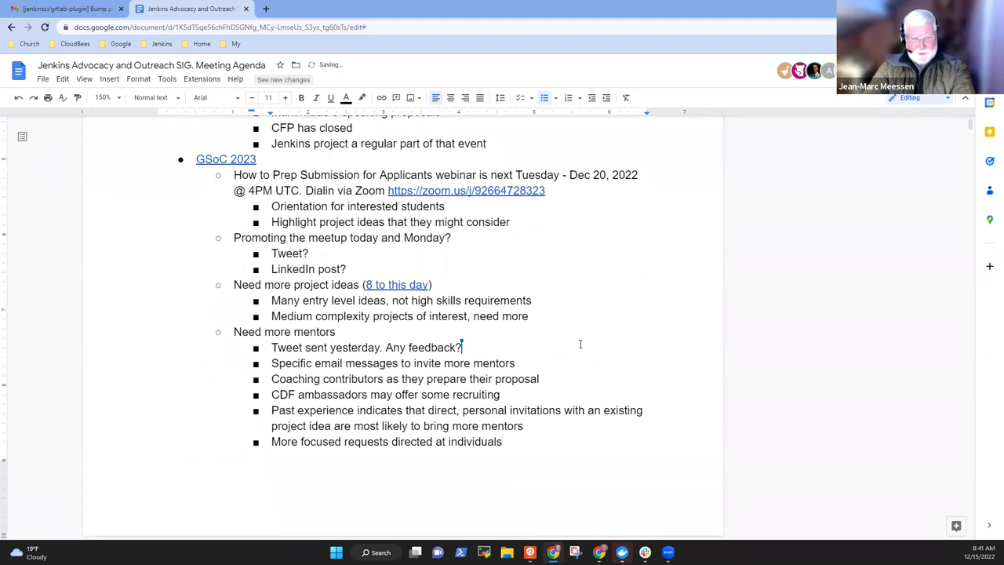
scroll(581, 343, "down", 2)
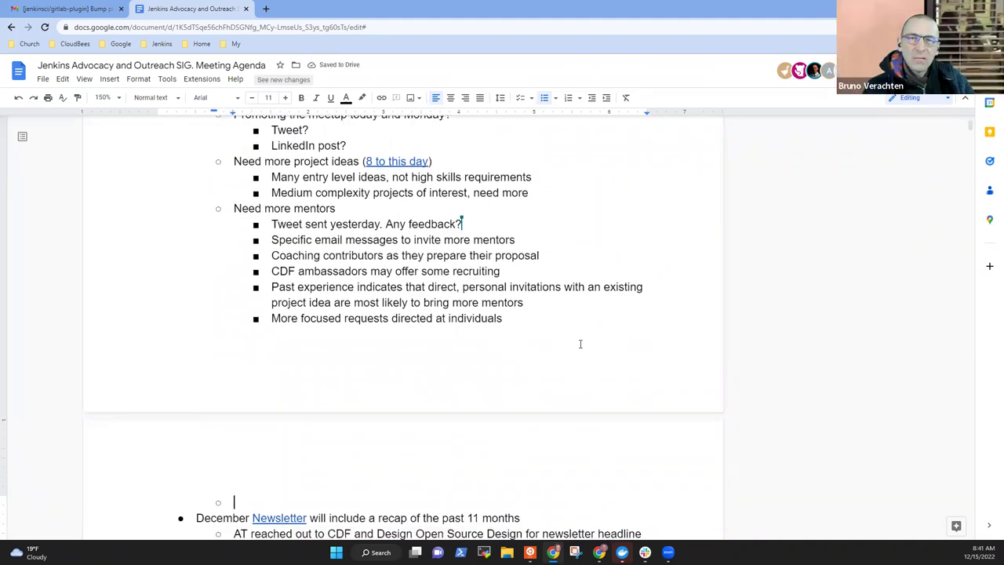
key("BackSpace")
key("BackSpace")
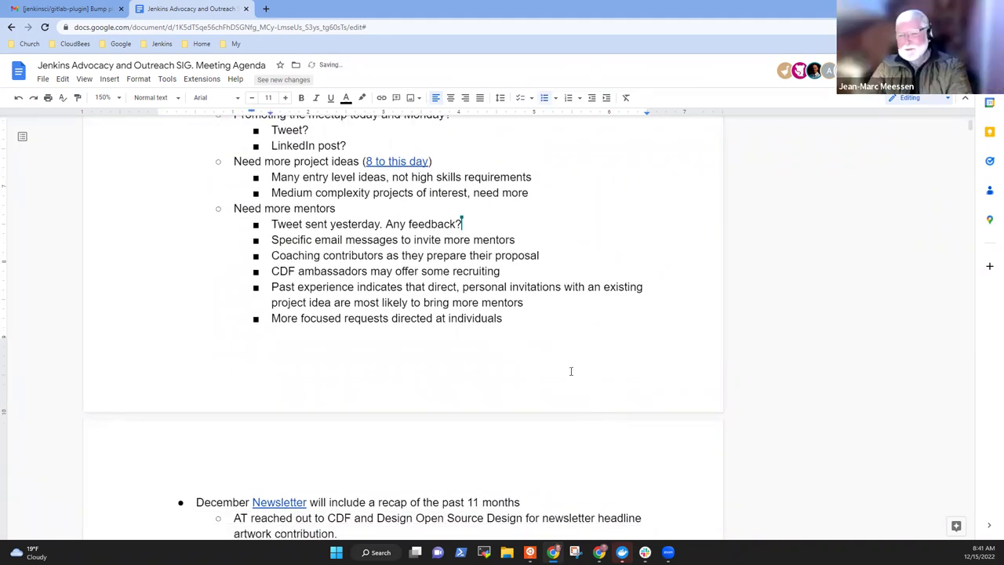
Return the cursor to the end of the "Highlight project ideas that they might consider" sub-bullet under GSoC 2023
scroll(554, 378, "up", 3)
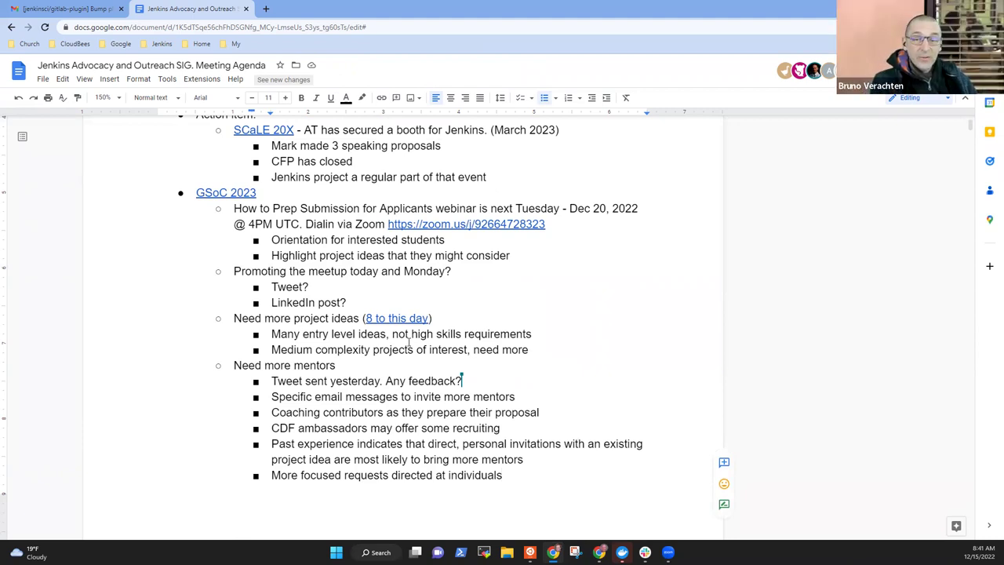
key("Up")
key("Up")
key("Up")
key("Up")
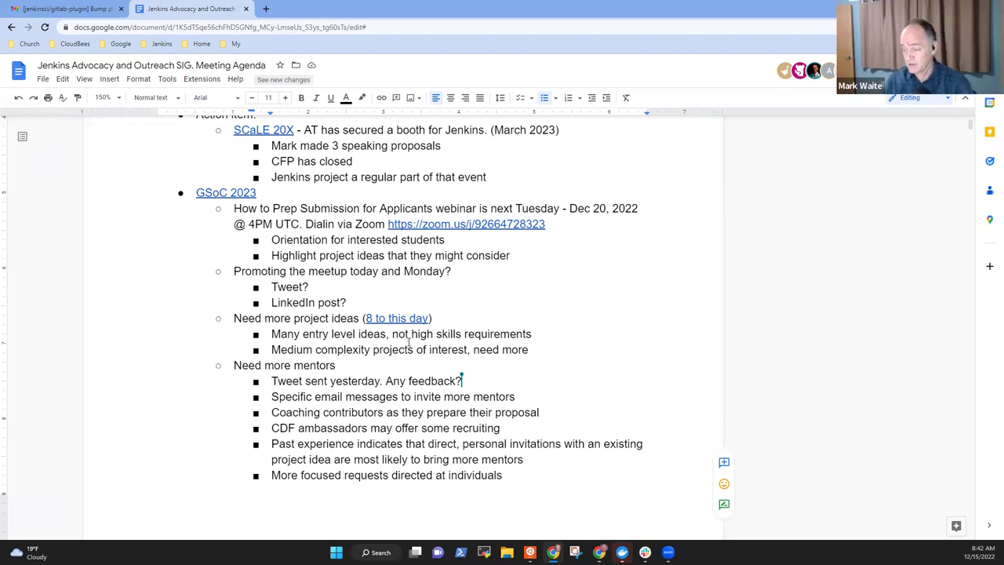
scroll(485, 372, "down", 2)
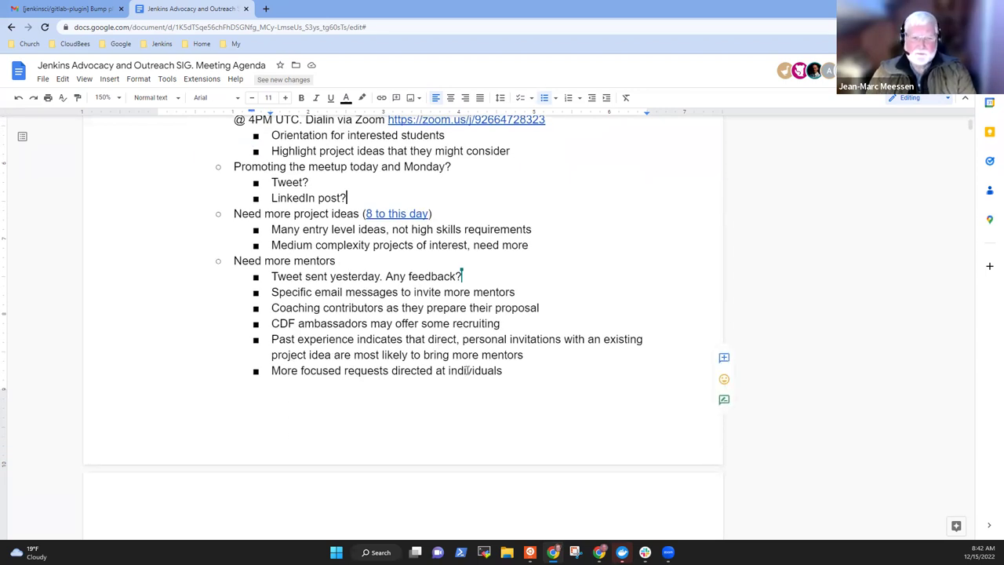
scroll(468, 370, "up", 2)
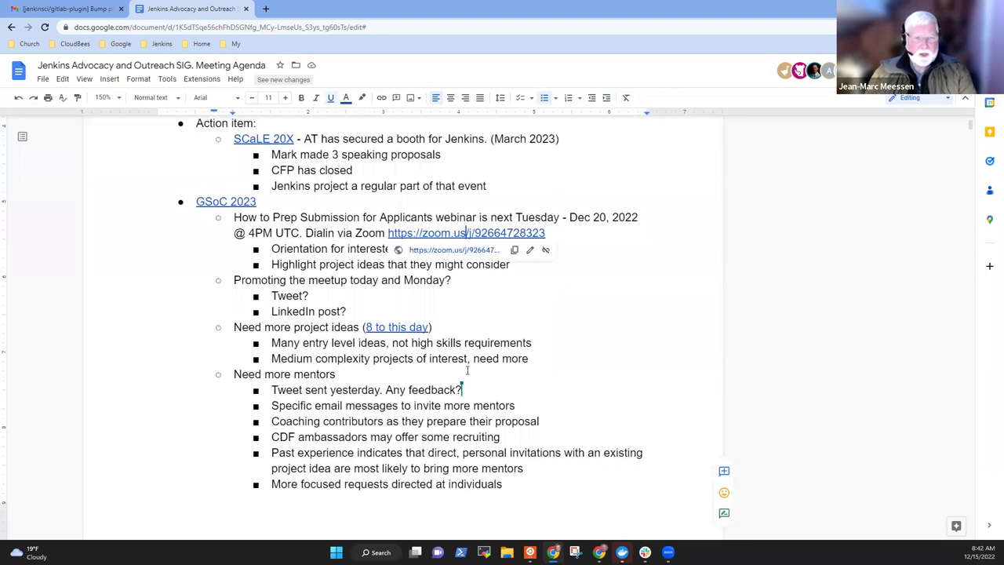
key("Up")
key("Up")
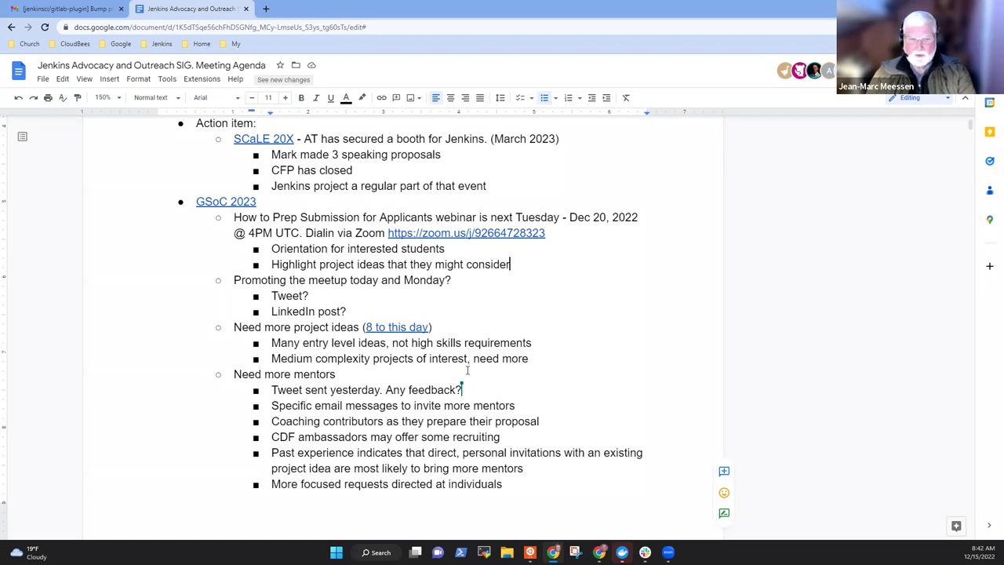
key("Down")
key("Down")
key("Down")
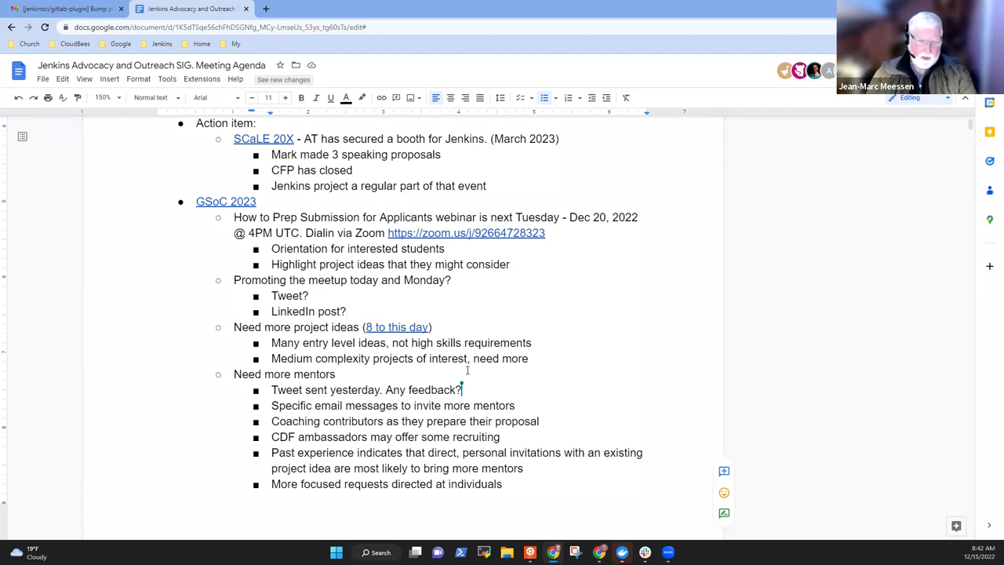
key("Up")
key("Up")
key("Up")
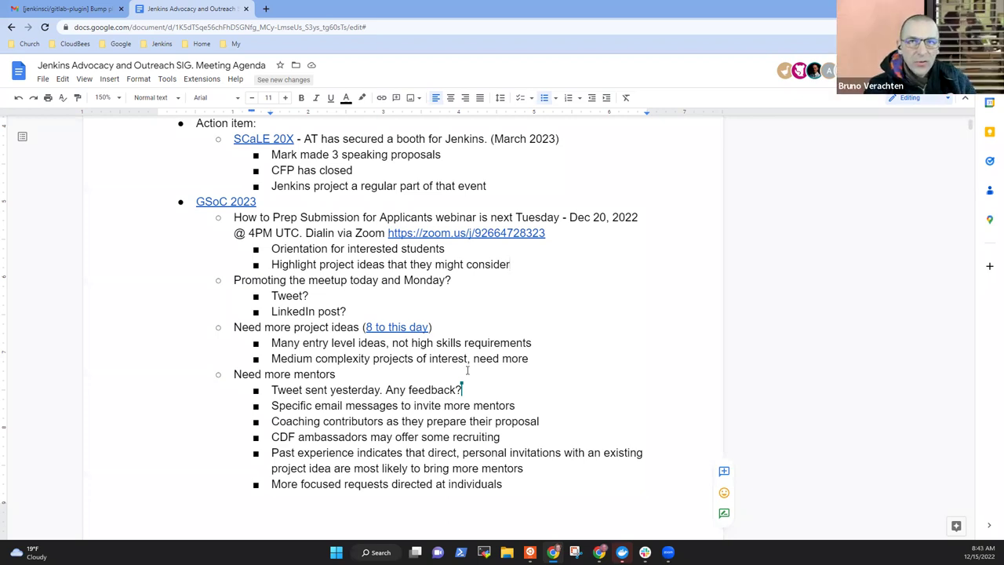
key("Return")
type("Should")
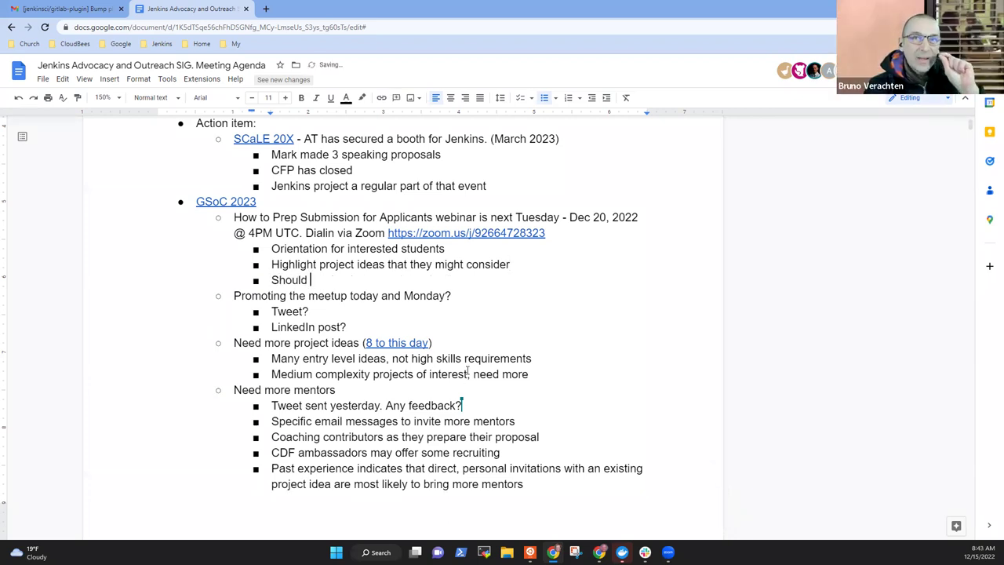
key("ctrl+shift+Left")
key("BackSpace")
key("BackSpace")
key("BackSpace")
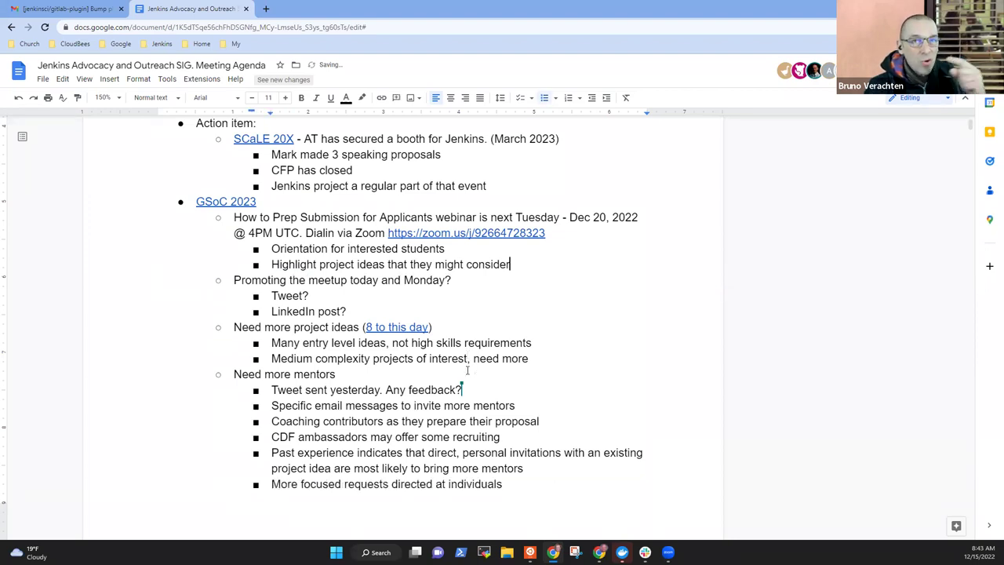
Add the sub-bullet "Should we invite past participants to attend the webinar?" below "LinkedIn post?" in the meetup promotion list
key("Down")
key("Down")
key("Down")
key("Return")
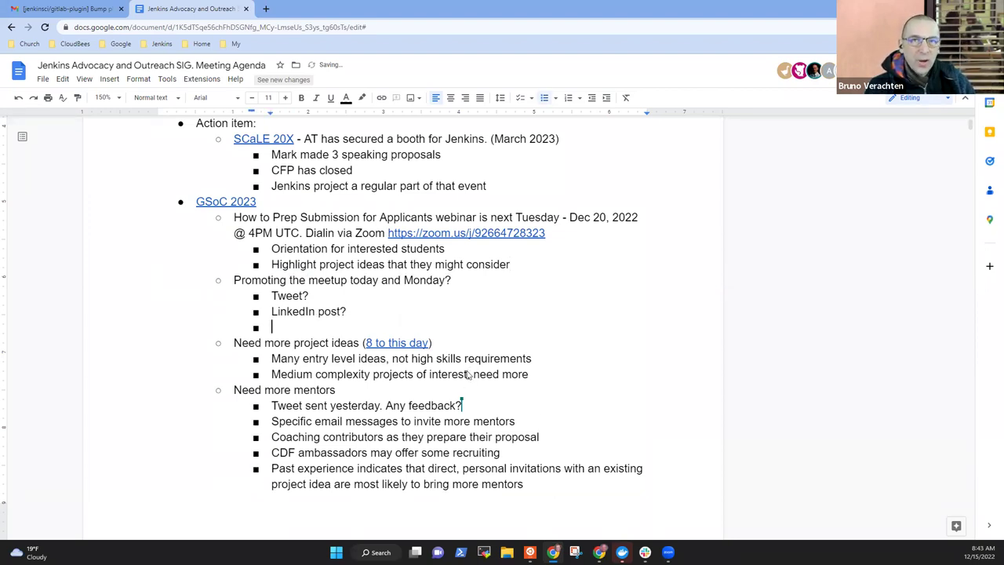
type("Shoudl")
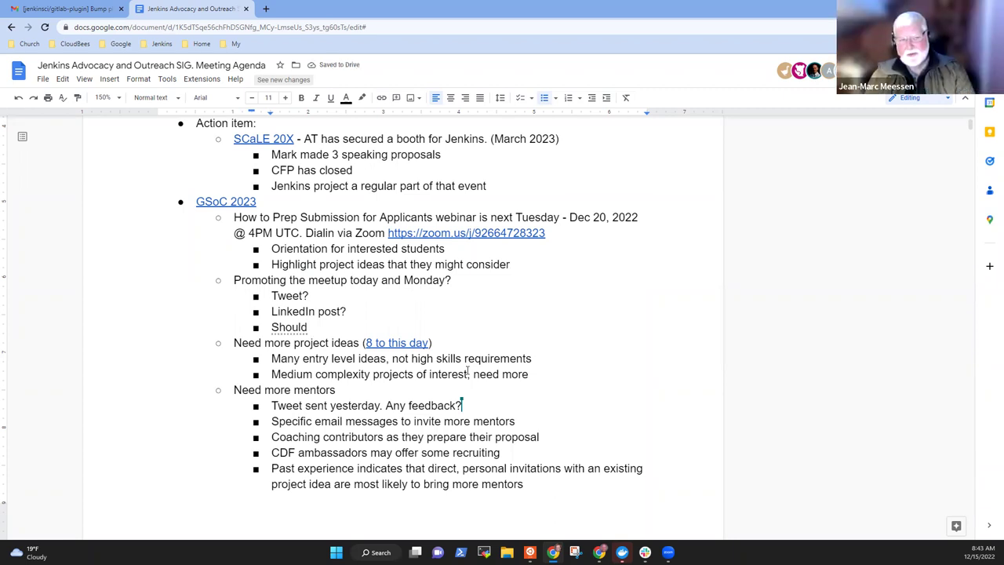
type(" we invite past participants to atte")
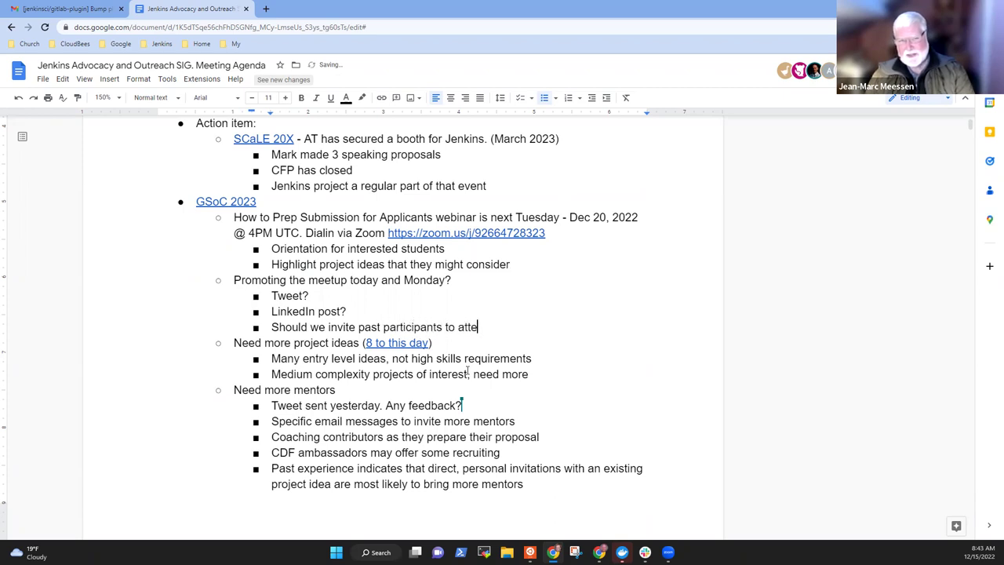
type("nd the webina")
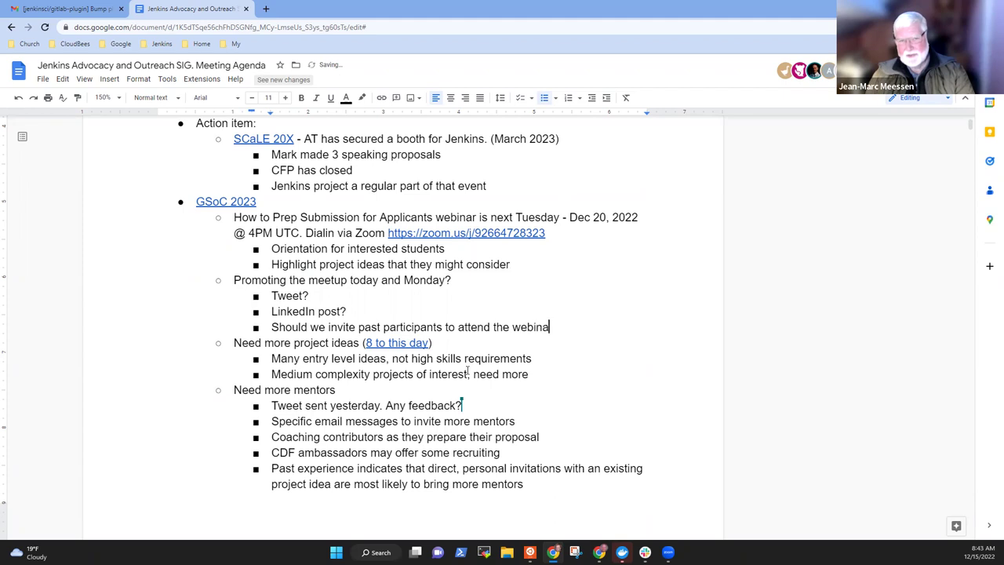
type("r?")
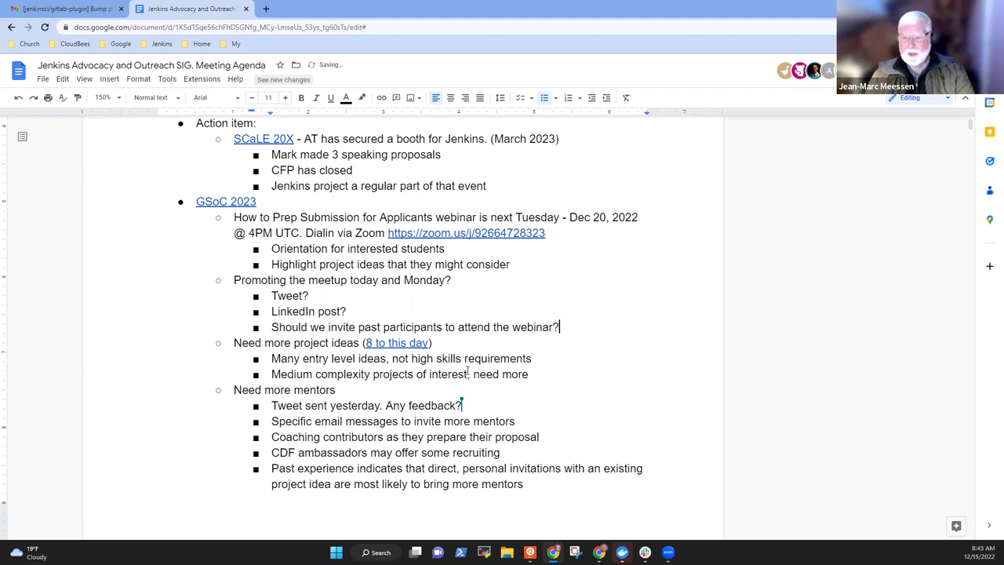
Add the sub-bullet "Final deadline for project ideas is not until close of project submissions (March 2023?)" at the end of the "Need more project ideas" list
key("Down")
key("Down")
key("Down")
key("Down")
key("Down")
key("Down")
key("Down")
key("Down")
key("Down")
key("Up")
key("Up")
key("Up")
key("Up")
key("Up")
key("Up")
key("Return")
type("Final deadline f")
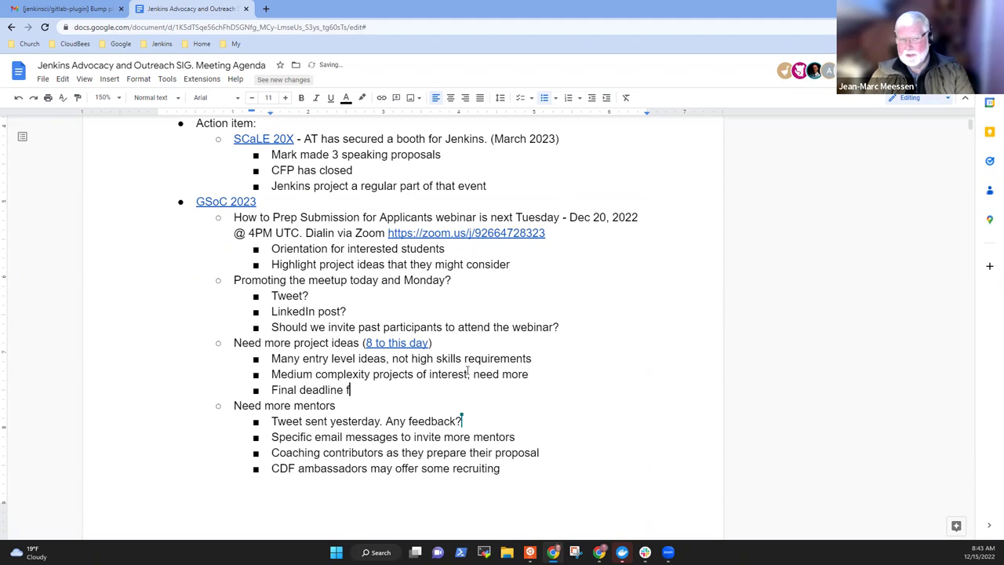
type("or project ideas ")
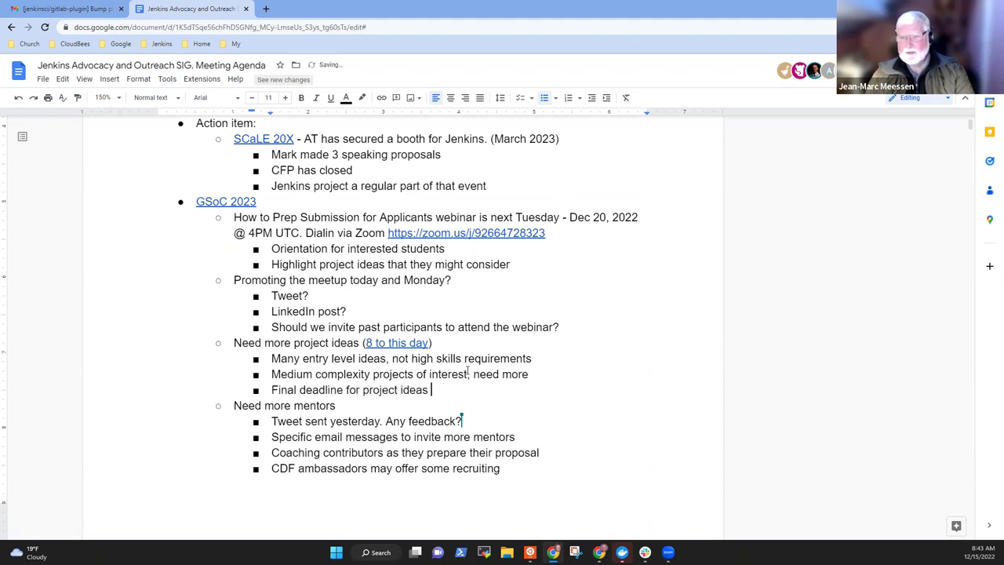
type("is not unti")
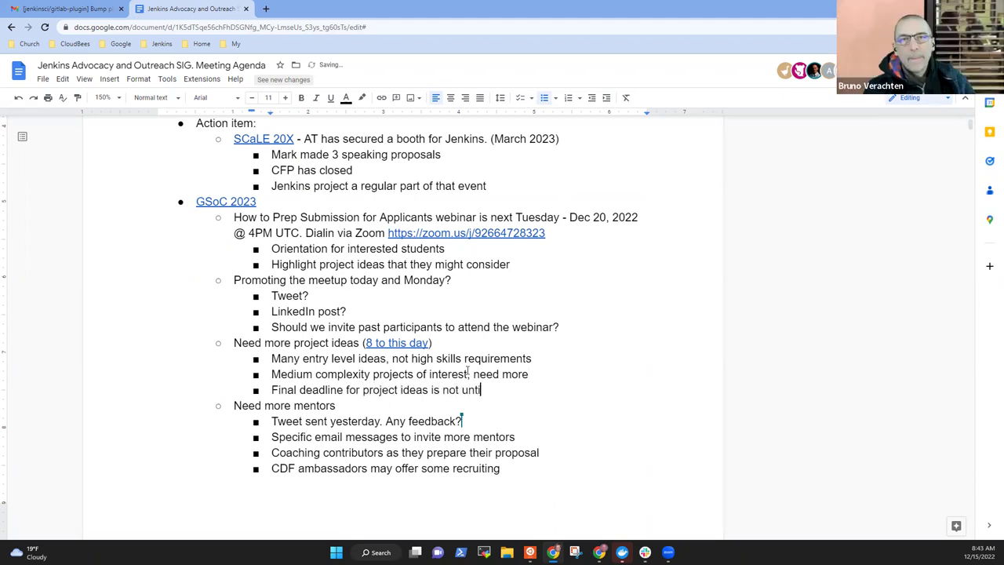
type("l close of project submissions (Mar")
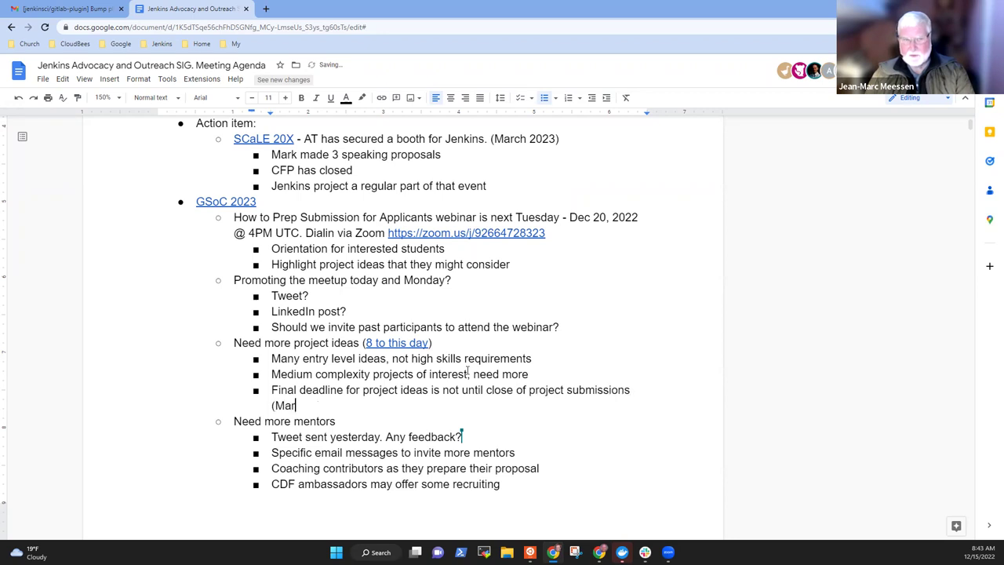
type("ch 2023?)")
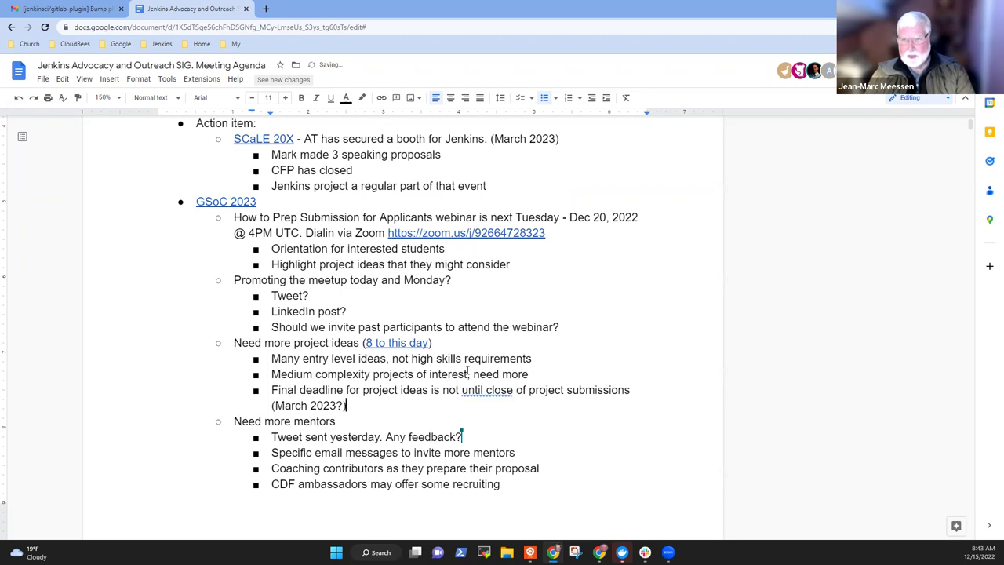
Change the parenthesised date in the final deadline sub-bullet to "February or March 2023", without the question mark
key("ctrl+Left")
type("February or")
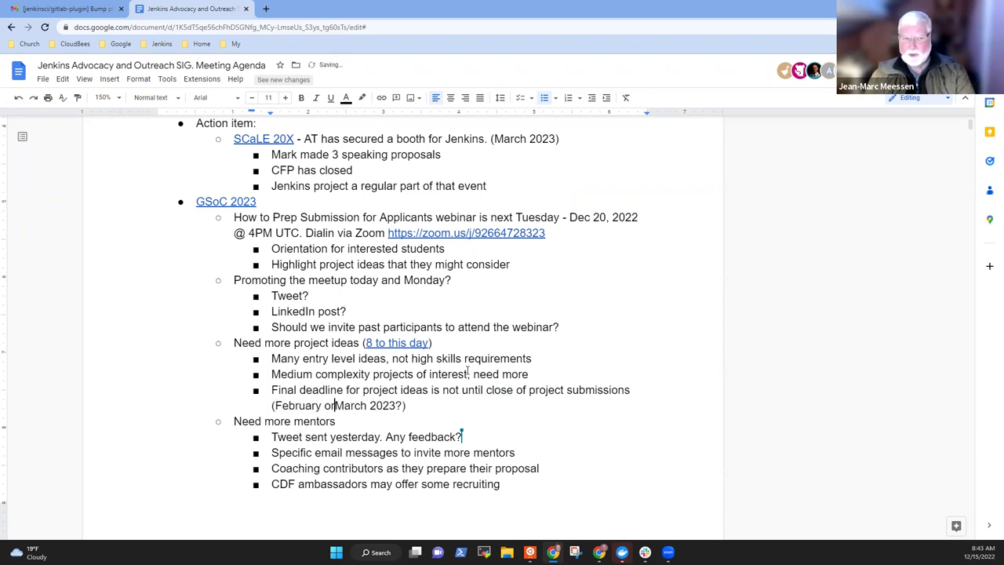
key("Left")
key("BackSpace")
Insert "the" before "close of project submissions" in the final deadline sub-bullet
key("Up")
key("ctrl+Right")
key("ctrl+Right")
key("ctrl+Right")
key("ctrl+Right")
type("the")
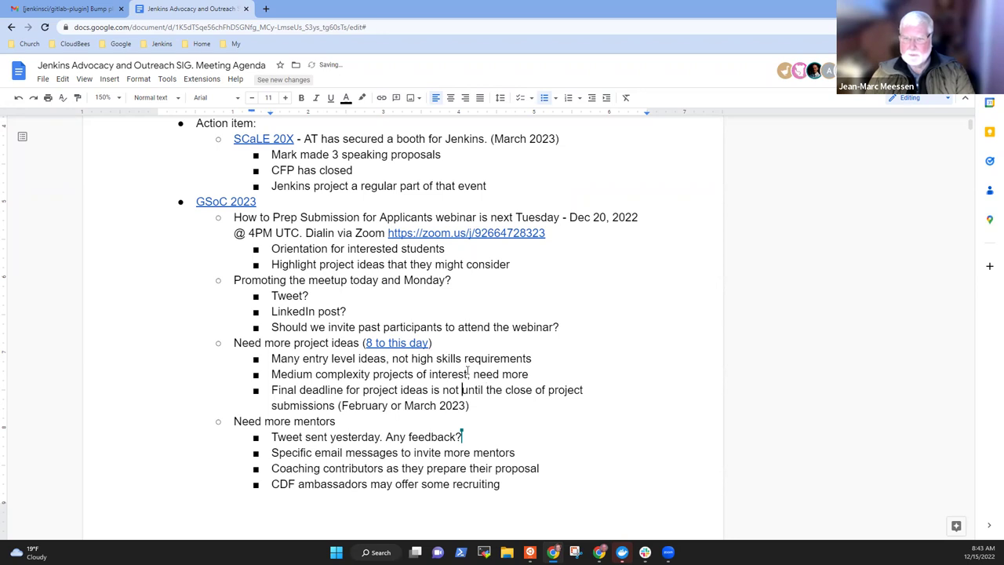
Delete "project" before "ideas" so the sub-bullet begins "Final deadline for ideas"
key("ctrl+Left")
key("ctrl+Left")
key("ctrl+Left")
key("ctrl+Left")
key("ctrl+Left")
key("ctrl+shift+Right")
key("Delete")
key("End")
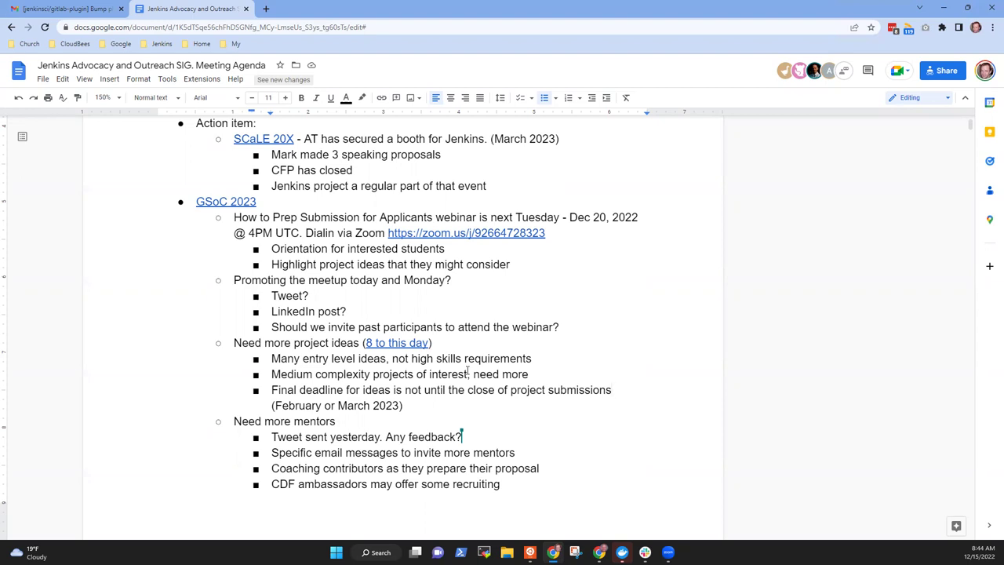
Remove "February or" from the final deadline sub-bullet, keeping only "(March 2023)" as the date
key("Up")
key("Up")
key("Up")
key("Up")
key("Home")
key("Down")
key("Down")
key("Down")
key("Down")
key("Down")
key("Right")
key("ctrl+shift+Right")
key("ctrl+shift+Right")
key("Delete")
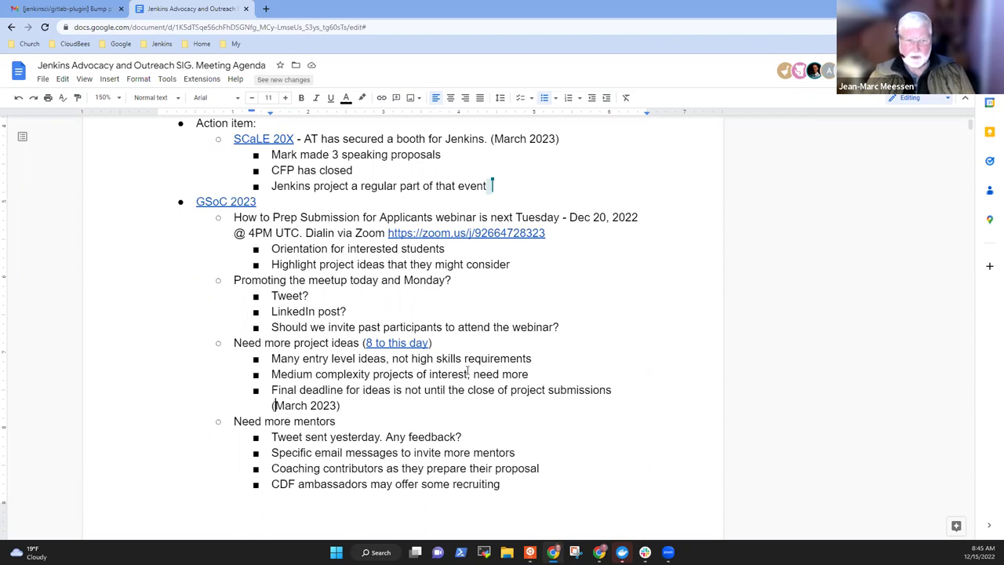
Add a nested bullet under the question about inviting past participants and enter the first names of two participants, separated by commas
key("Up")
key("Up")
key("Up")
key("Up")
key("Up")
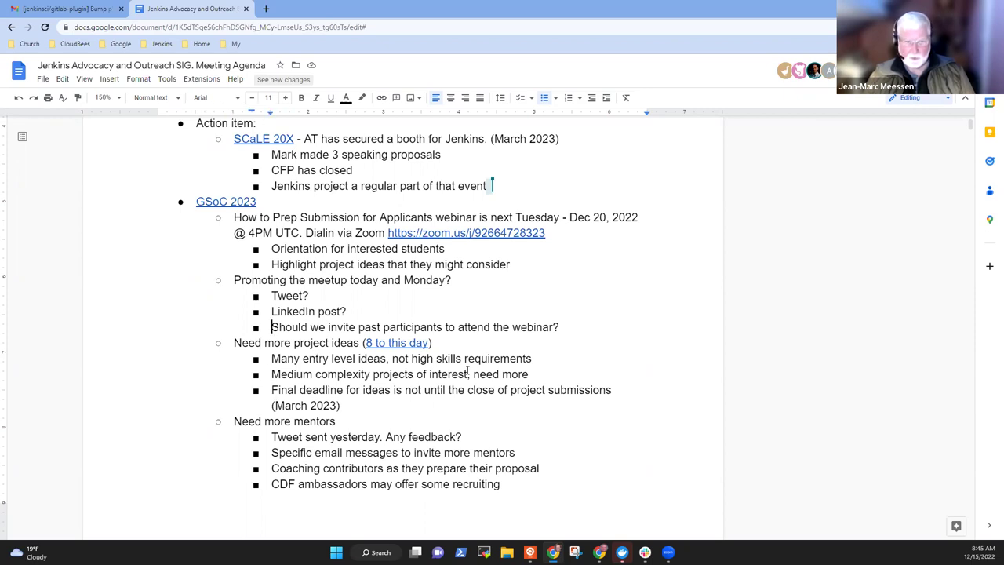
key("End")
key("Return")
key("Tab")
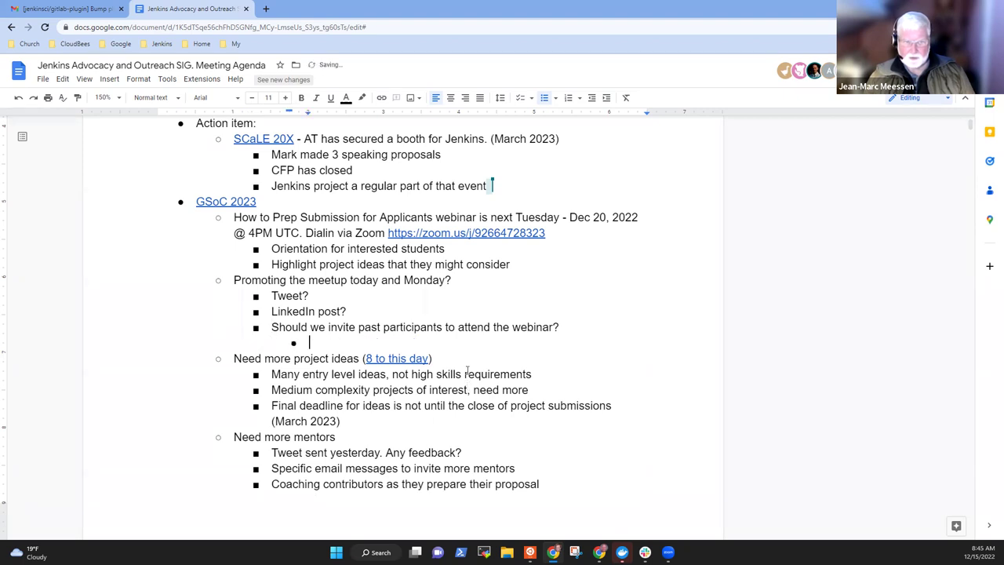
type("RT")
key("BackSpace")
key("BackSpace")
type("RT")
key("BackSpace")
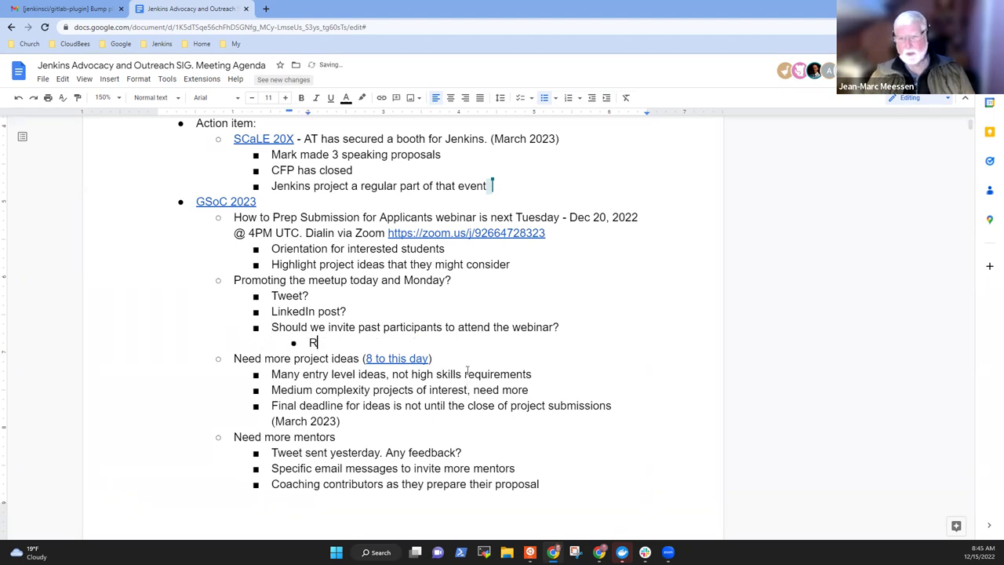
type("ishabh, ")
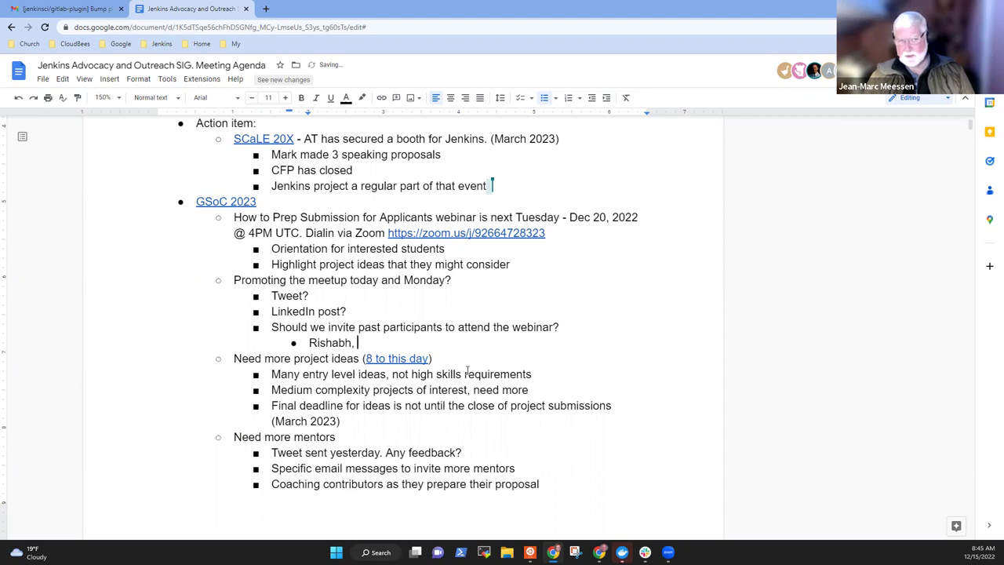
type("Hrushikehs")
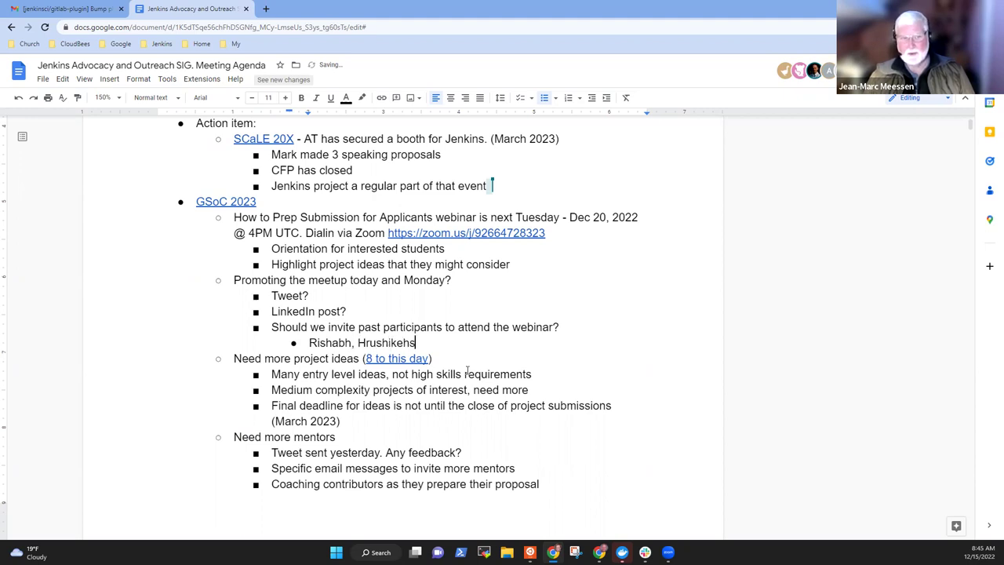
key("BackSpace")
key("BackSpace")
type("sh, ")
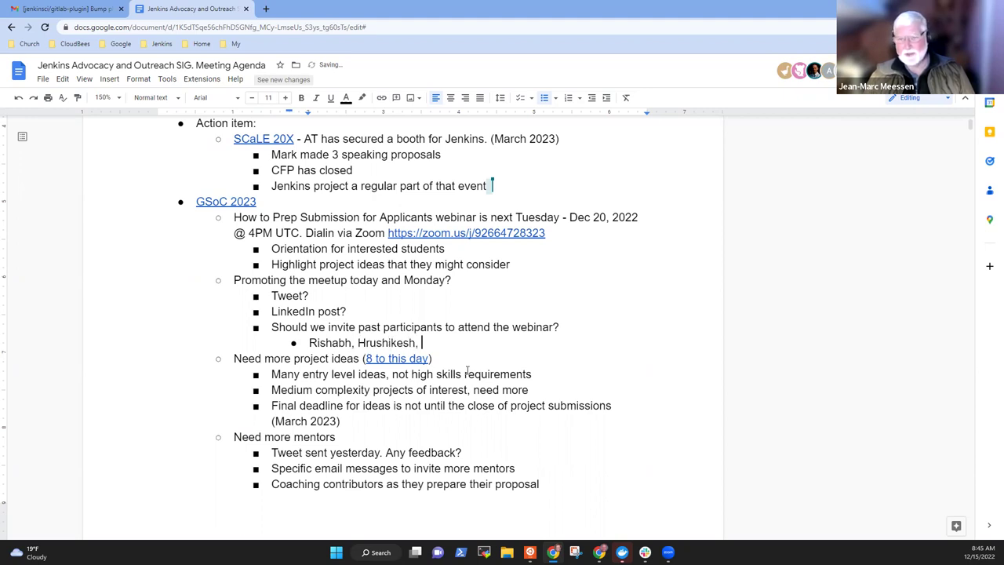
Extend the nested participant list with two more first names followed by "etc."
type("X")
key("BackSpace")
type("Yimin")
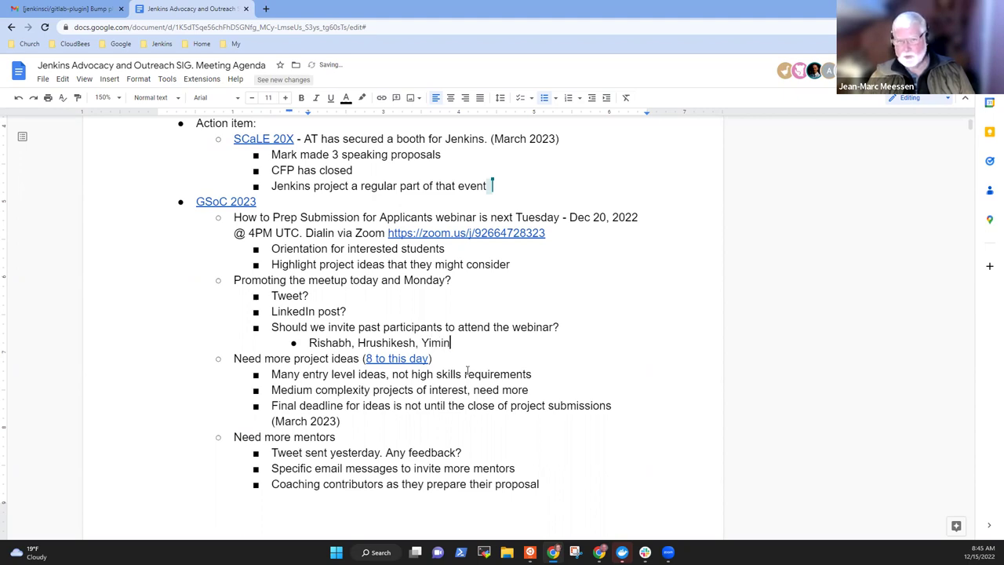
type("g, ")
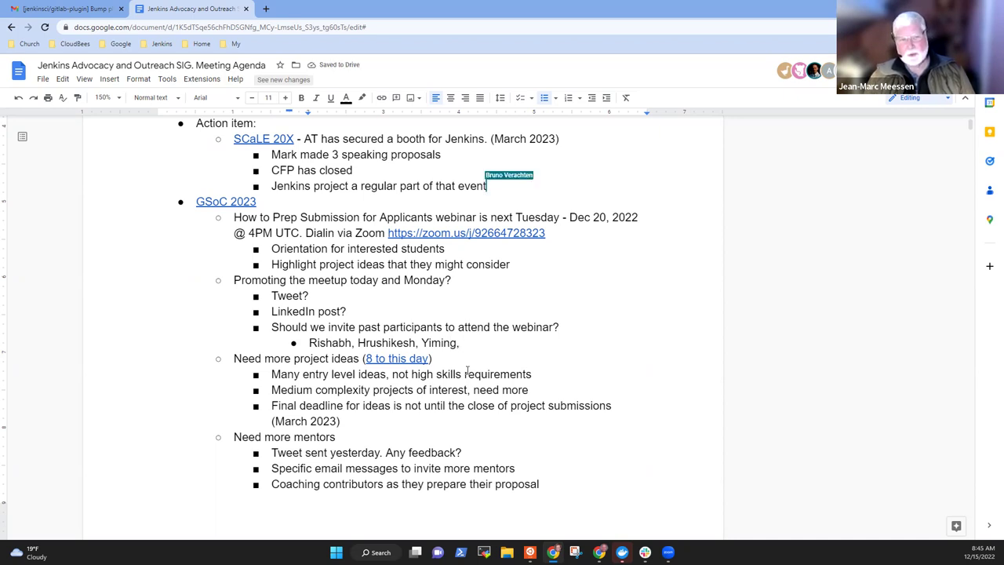
type("Vihaan , etc.")
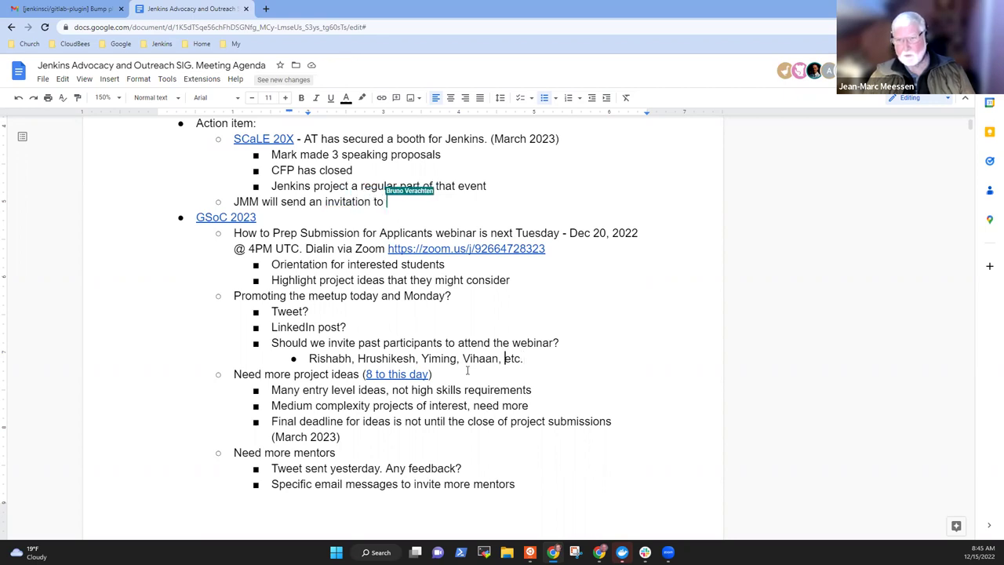
Delete the first participant's name from the nested list under the webinar invitation question
key("ctrl+Left")
key("ctrl+Left")
key("ctrl+Left")
key("ctrl+Left")
key("ctrl+shift+Left")
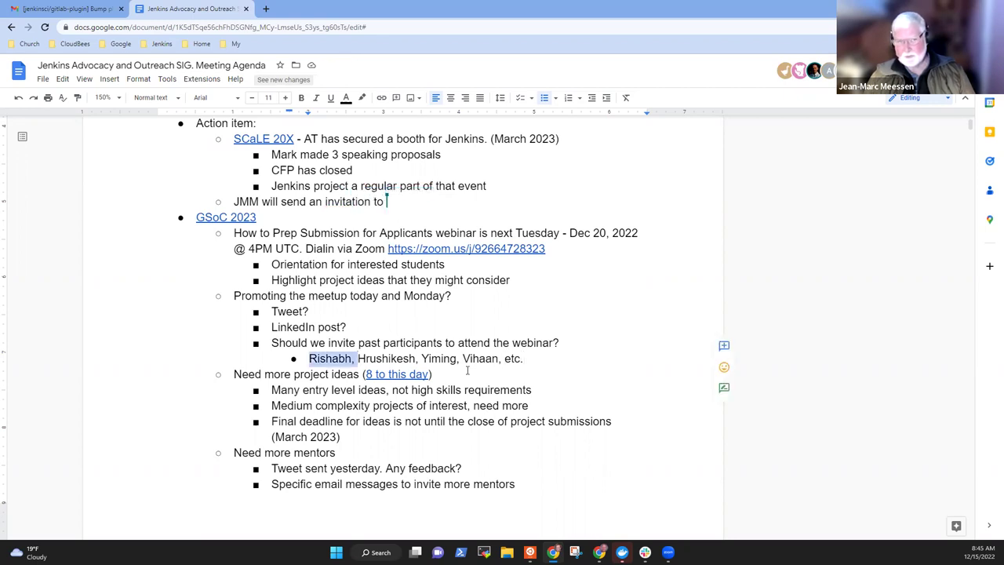
key("BackSpace")
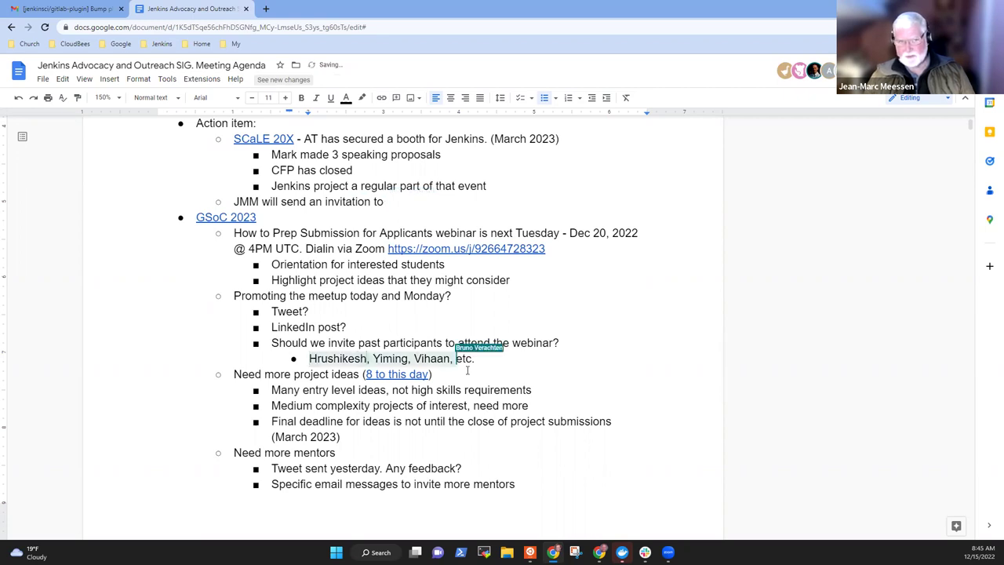
key("ctrl+Right")
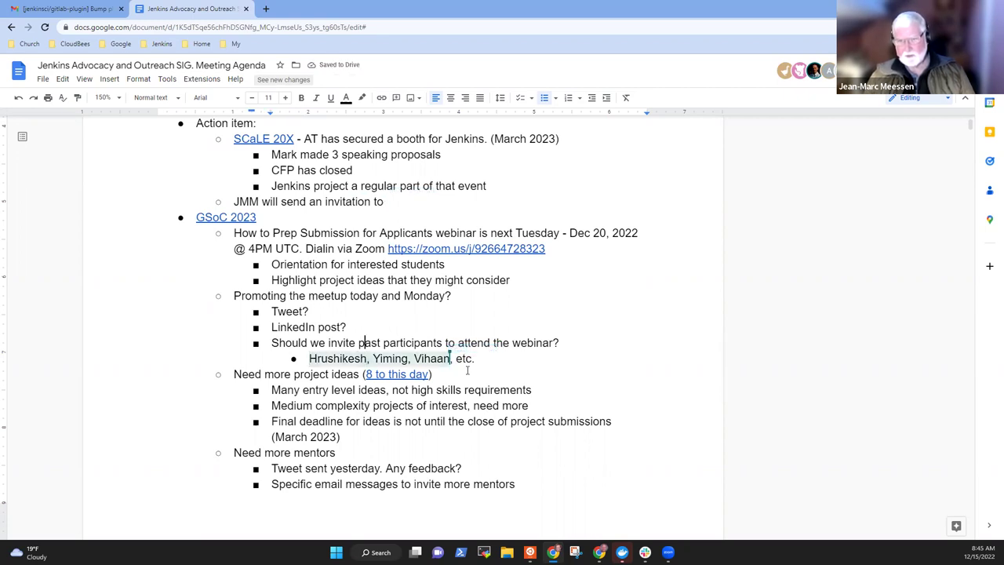
key("Up")
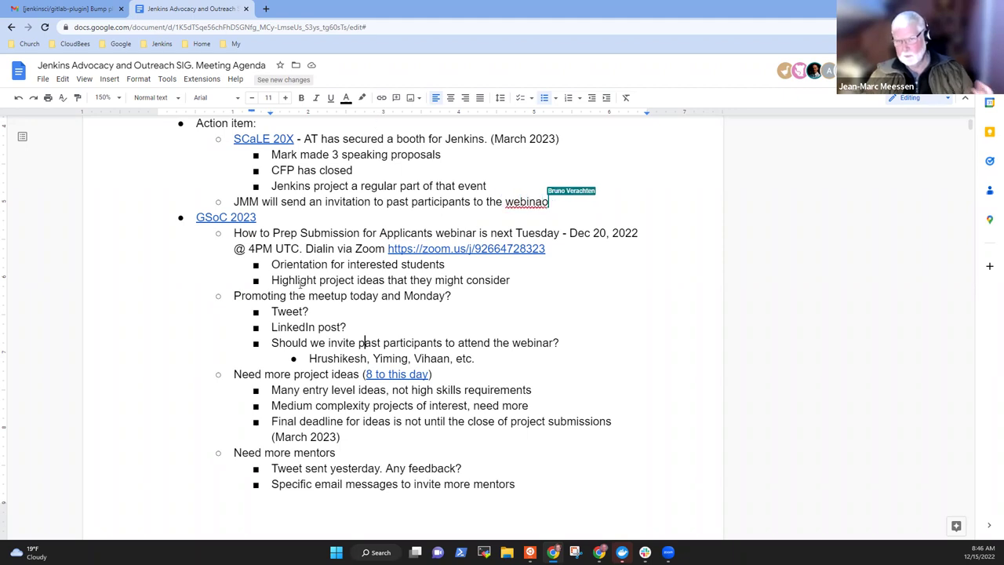
Replace the sub-bullet "Highlight project ideas that they might consider" with "General preparation session for community involvement"
triple_click(502, 281)
key("BackSpace")
type("M")
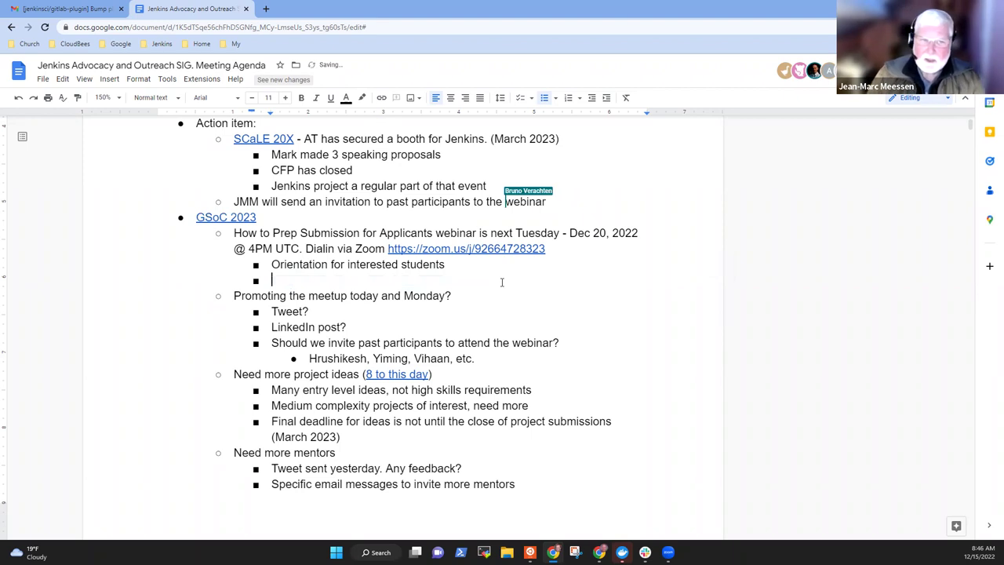
key("BackSpace")
type("Genre")
key("BackSpace")
key("BackSpace")
key("BackSpace")
key("BackSpace")
key("BackSpace")
type("General pr")
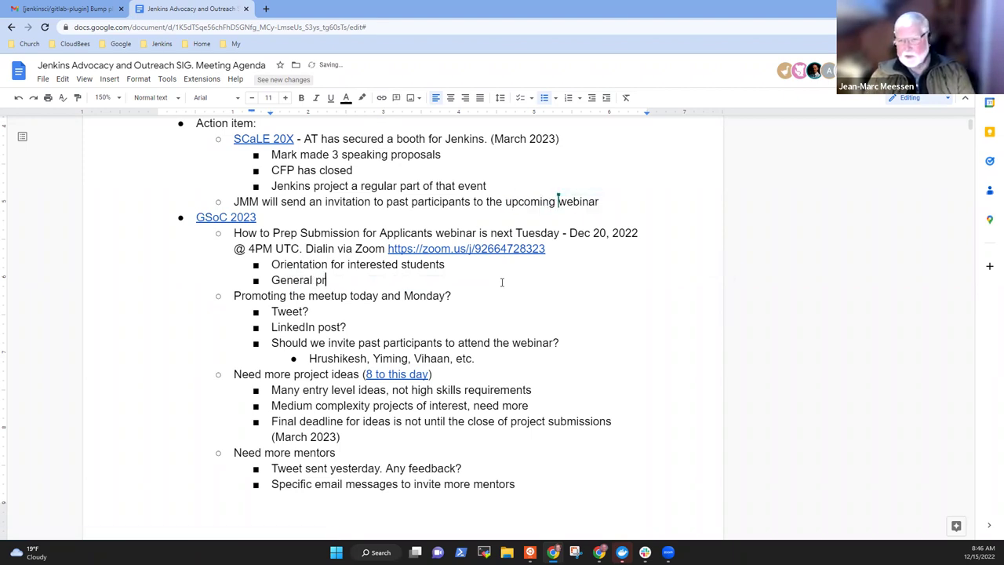
type("eparation sessio")
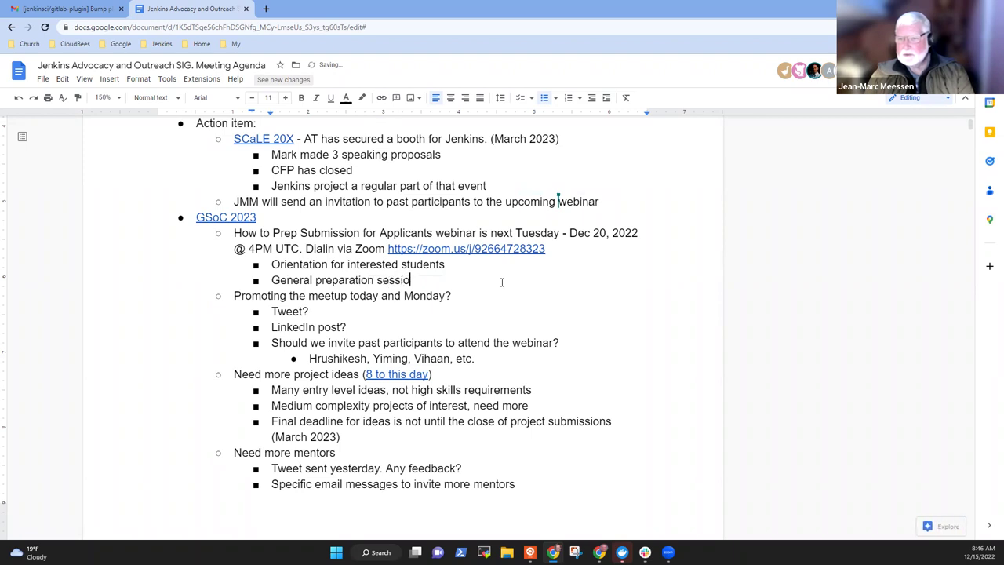
type("for ")
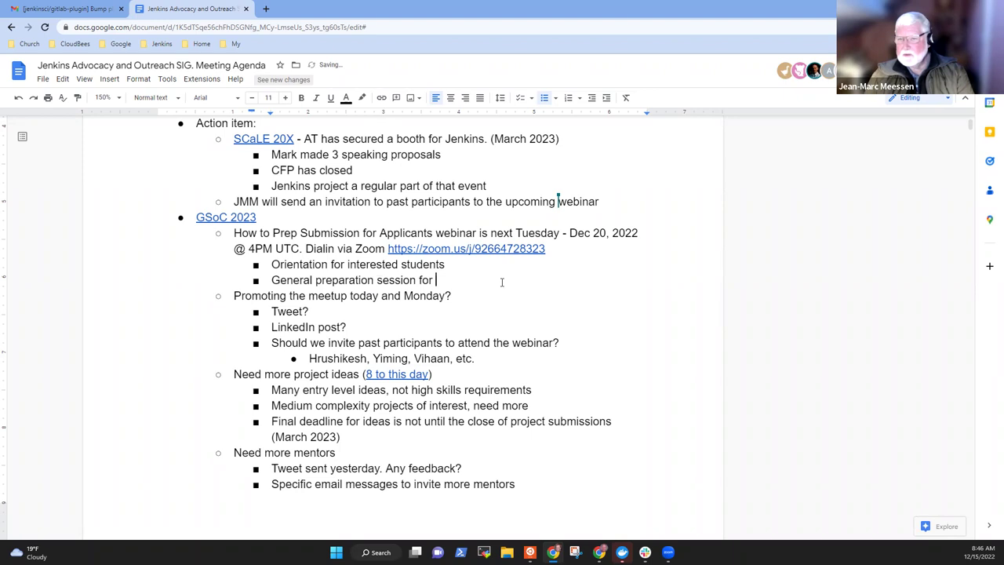
type("community ")
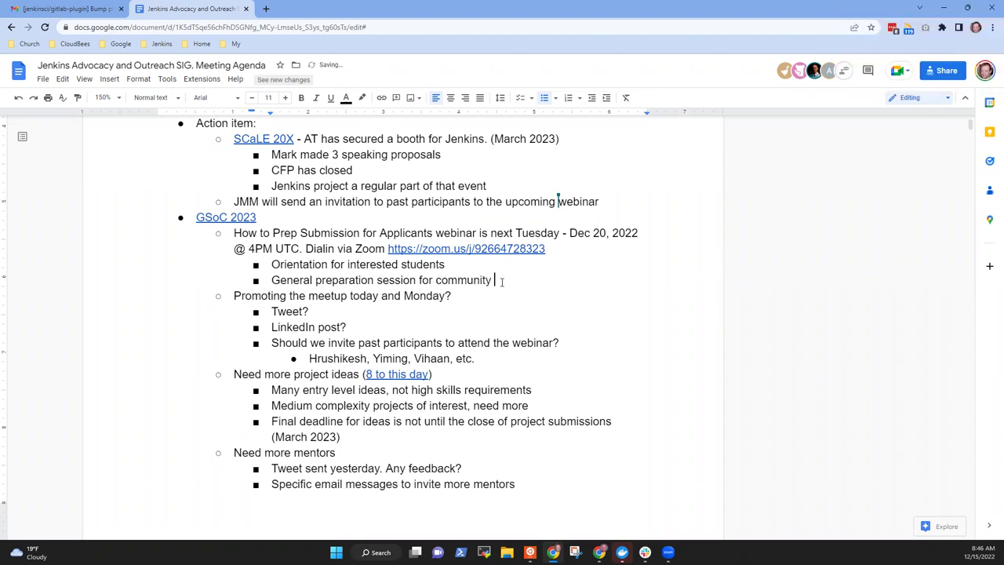
type("involvement")
Add one more participant's first name and a comma before "etc." in the nested list under the webinar invitation question
key("Down")
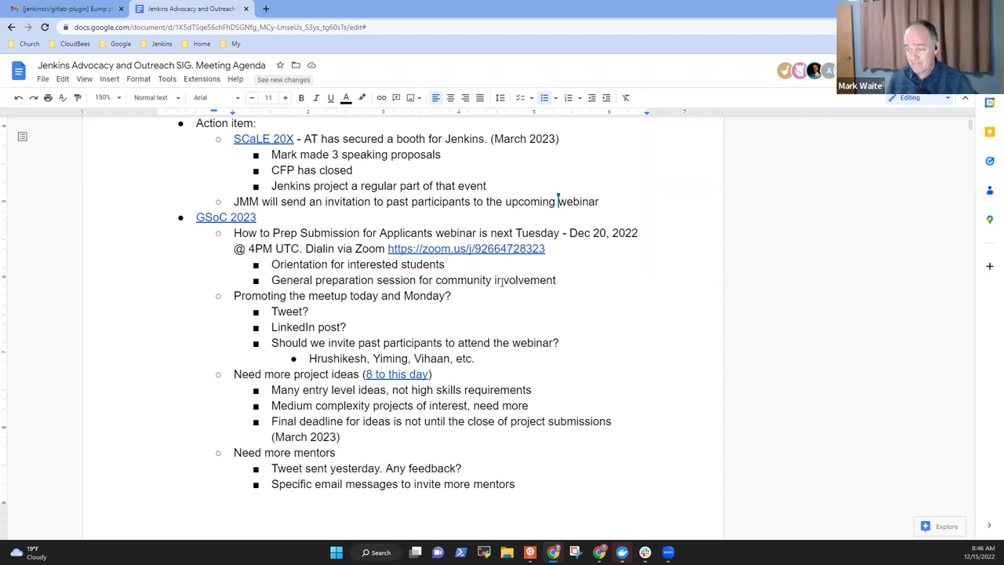
key("Down")
key("Down")
key("Down")
key("Down")
key("End")
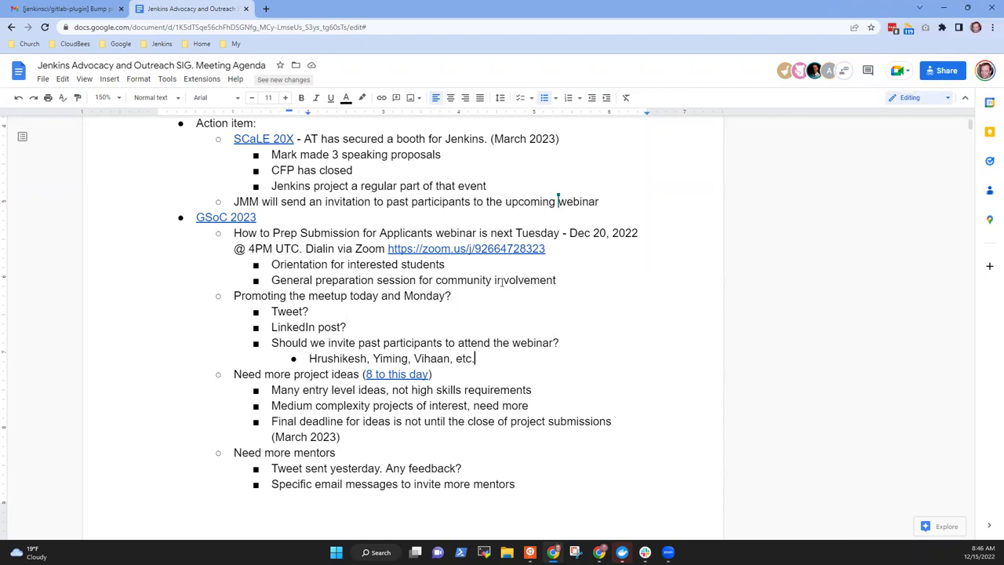
key("ctrl+Left")
key("ctrl+Left")
key("ctrl+Left")
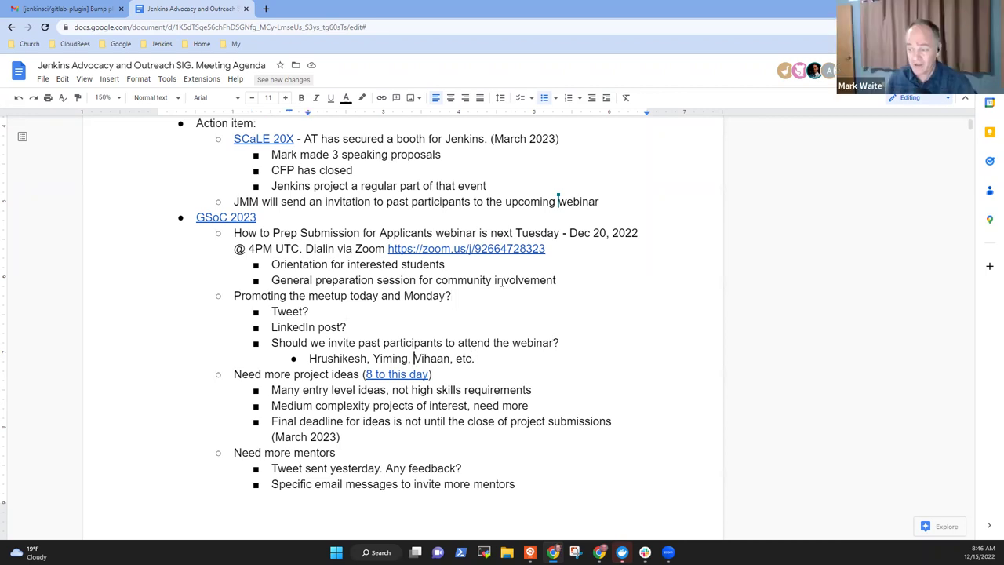
key("ctrl+shift+Right")
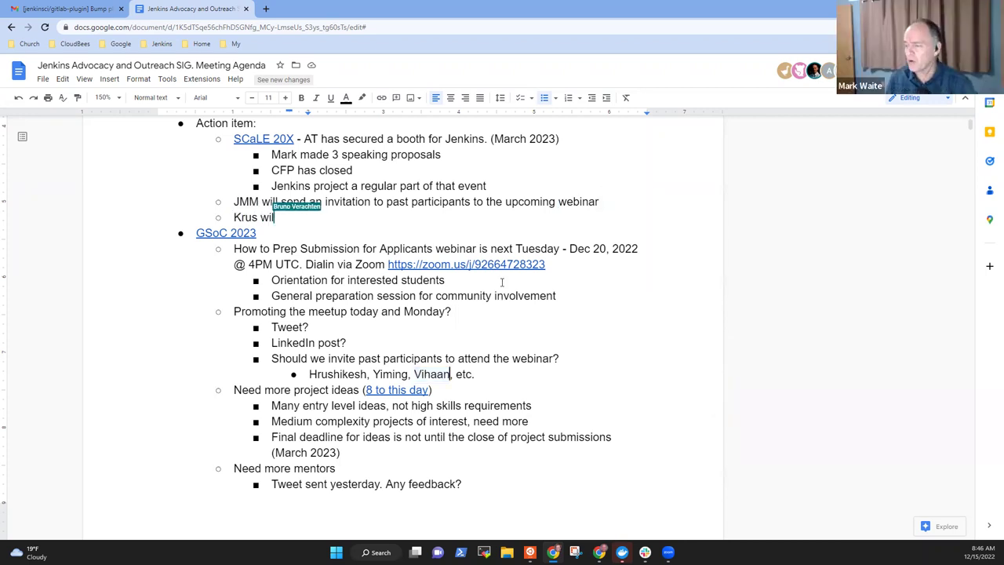
key("ctrl+Right")
type("Dheeraj")
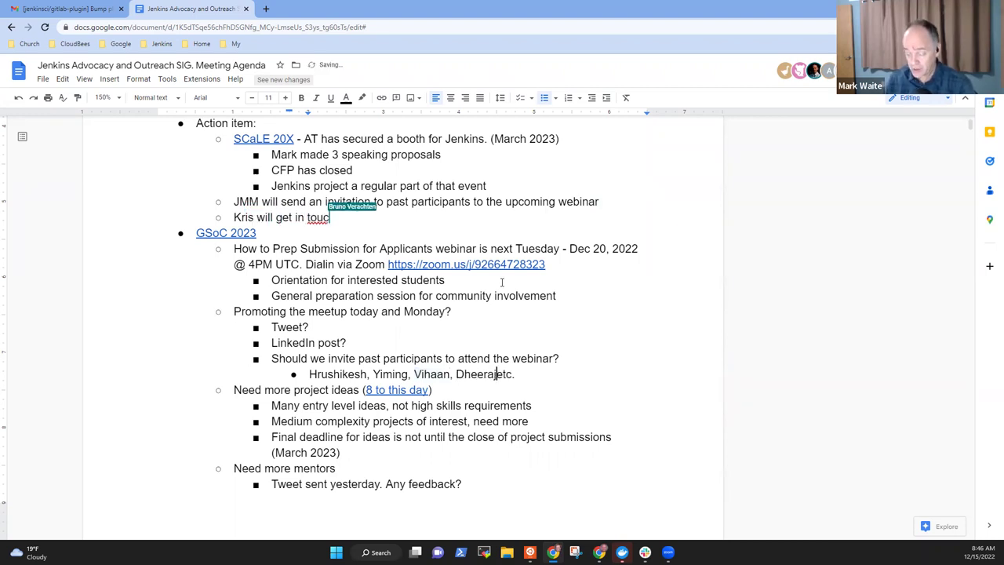
type(",")
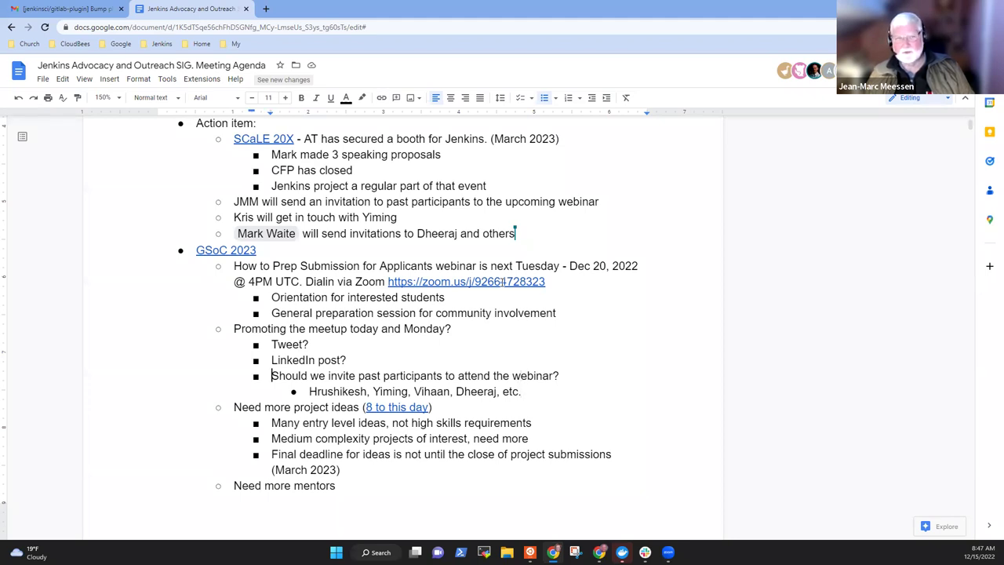
Reword the past participants question into the statement "Invite past participants to attend the webinar" without a question mark
left_click_drag(271, 376, 357, 376)
key("shift+Left")
key("shift+Left")
key("shift+Left")
key("shift+Left")
key("shift+Left")
key("shift+Left")
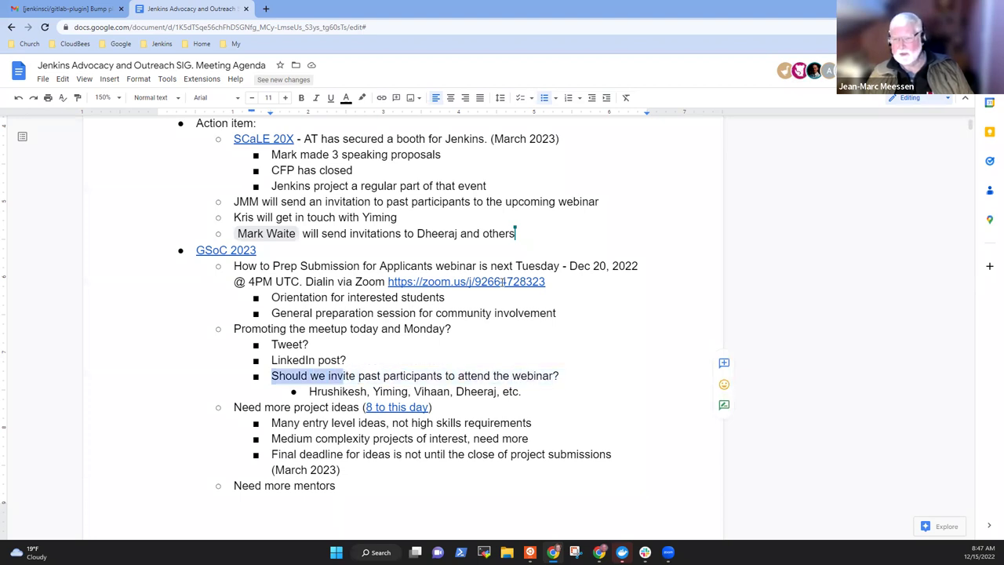
type("I")
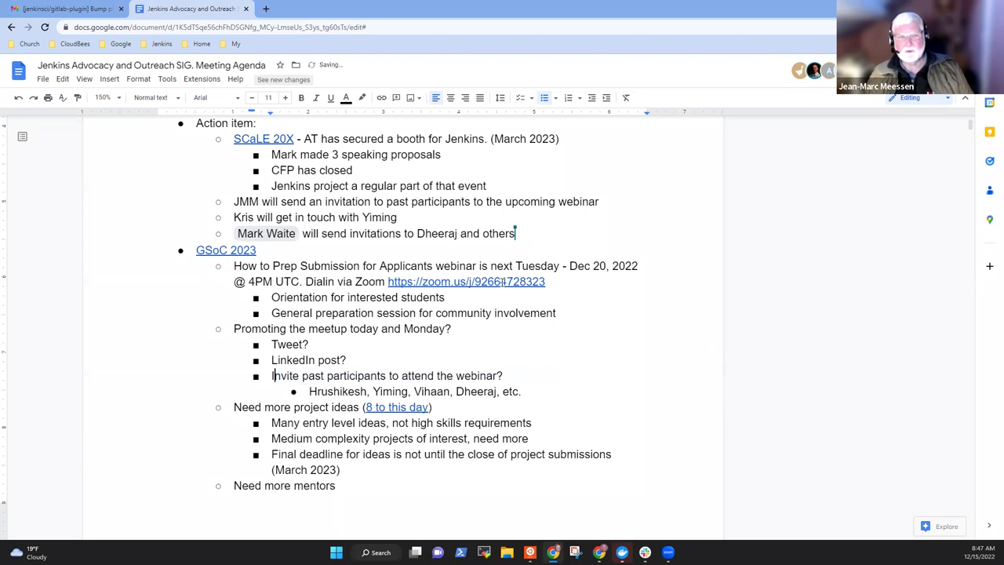
key("BackSpace")
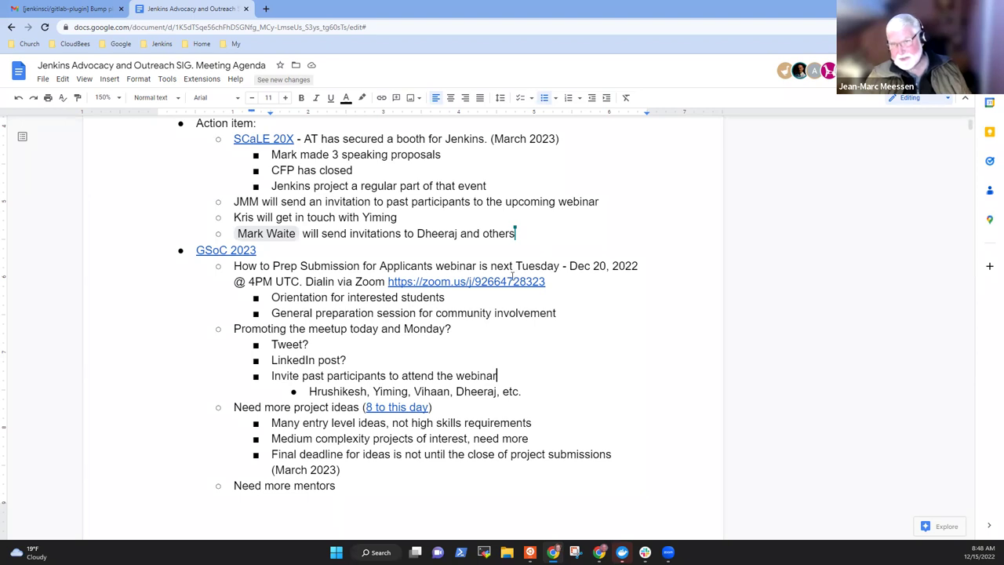
key("Down")
key("End")
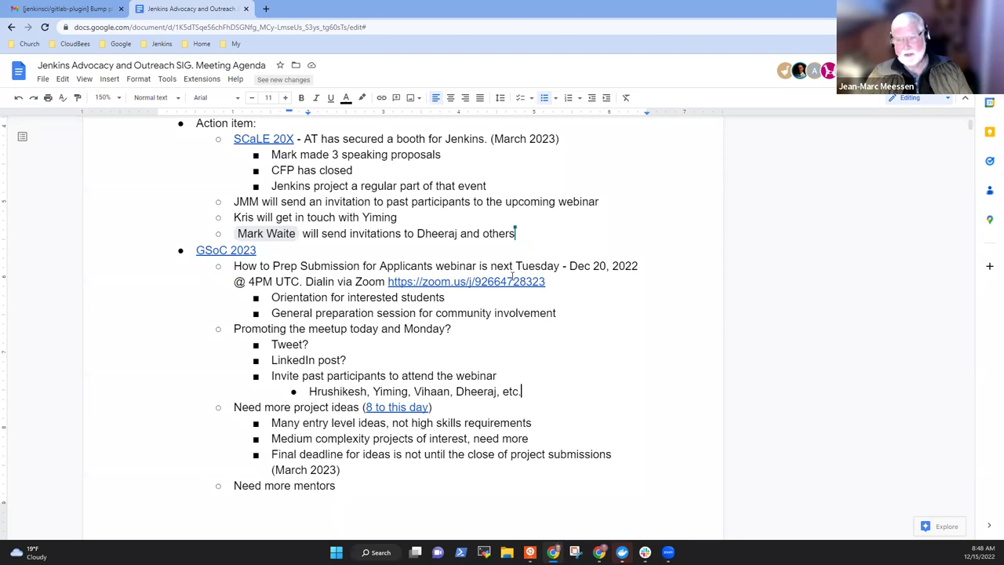
key("Up")
key("Up")
key("Up")
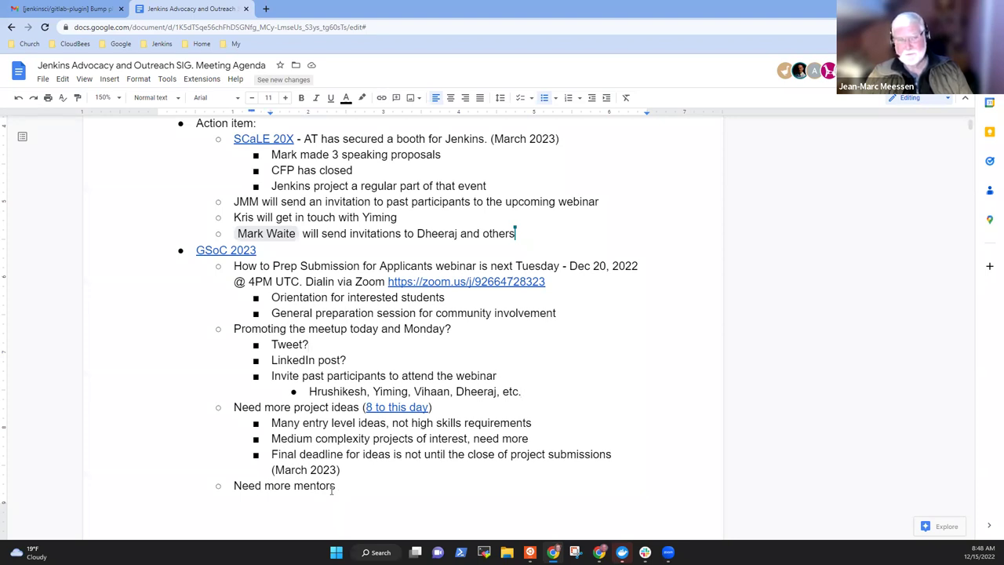
left_click(335, 488)
key("Down")
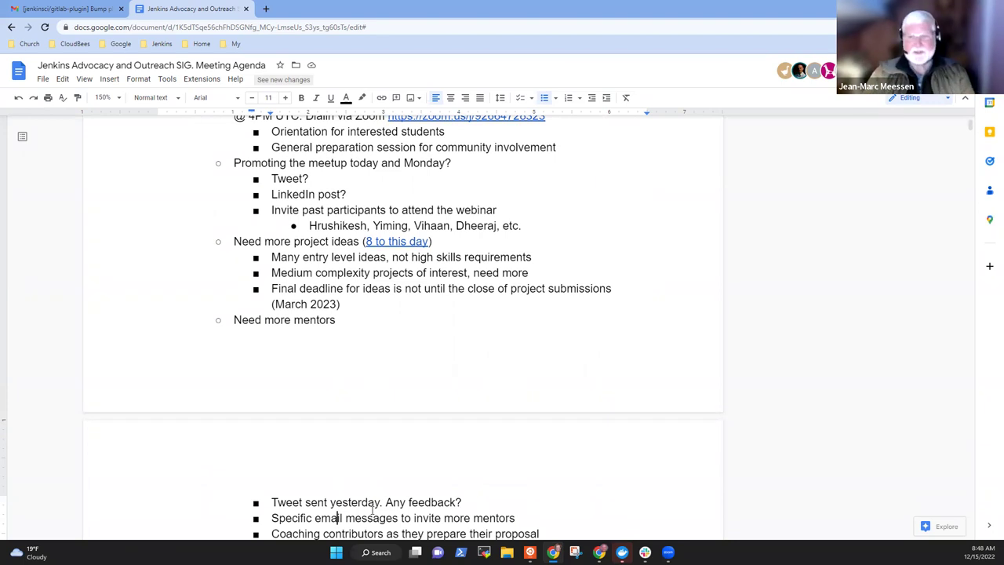
key("Up")
key("Up")
key("Up")
key("Up")
key("Up")
key("Up")
key("Up")
key("Up")
key("Up")
key("Up")
key("Up")
key("Up")
key("Up")
key("Up")
key("Up")
key("Up")
key("Up")
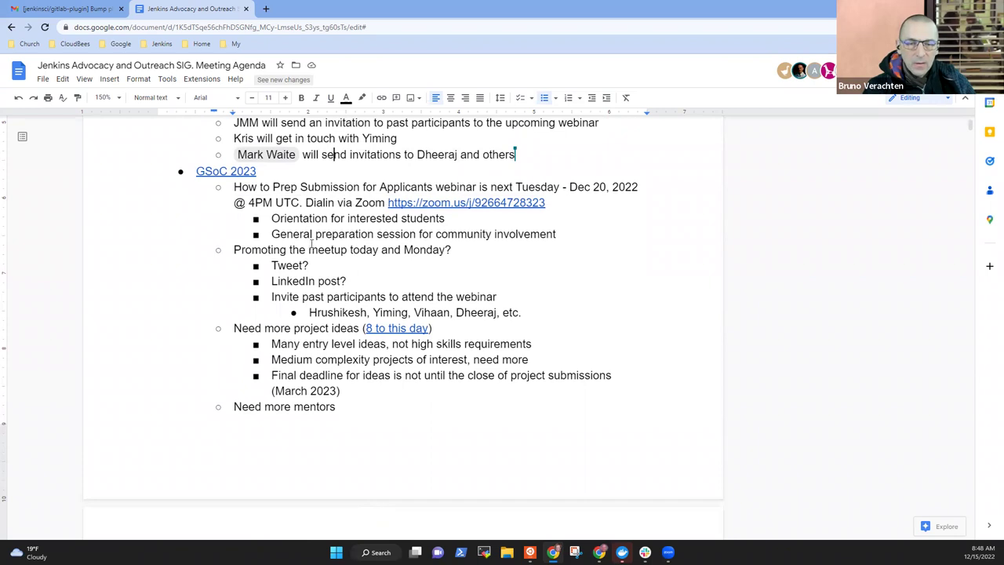
Add the nested bullet "See the Docs Office Hours meeting notes for an outline" under the newsletter's recap content item
scroll(427, 326, "down", 2)
scroll(428, 326, "down", 8)
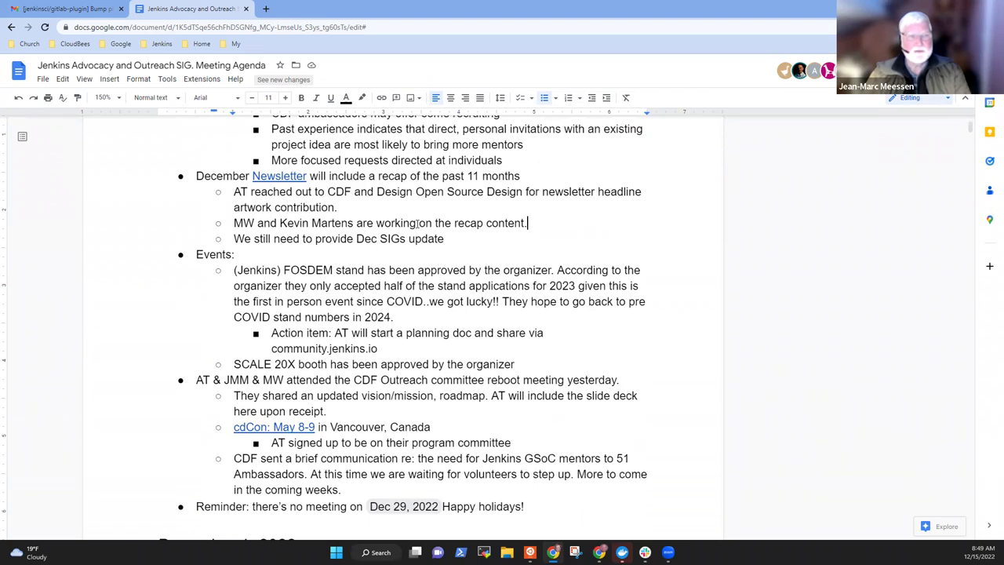
key("Return")
key("Tab")
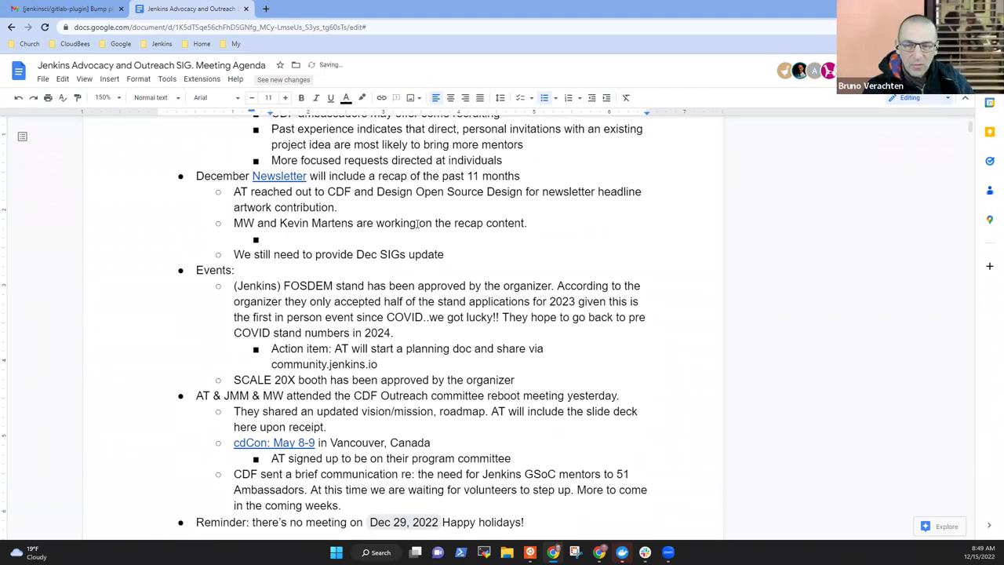
type("See the Docs O")
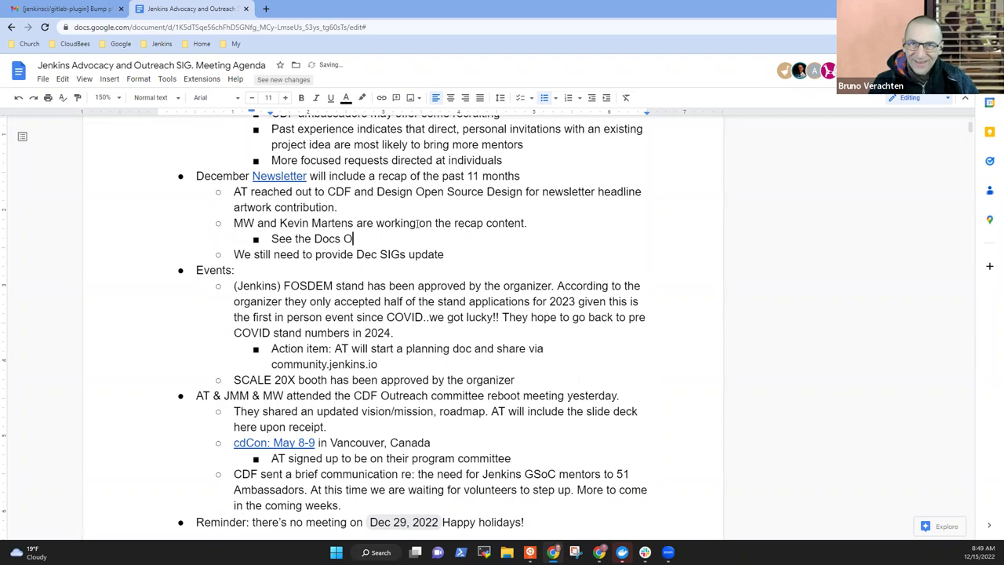
type("ffice Hours ")
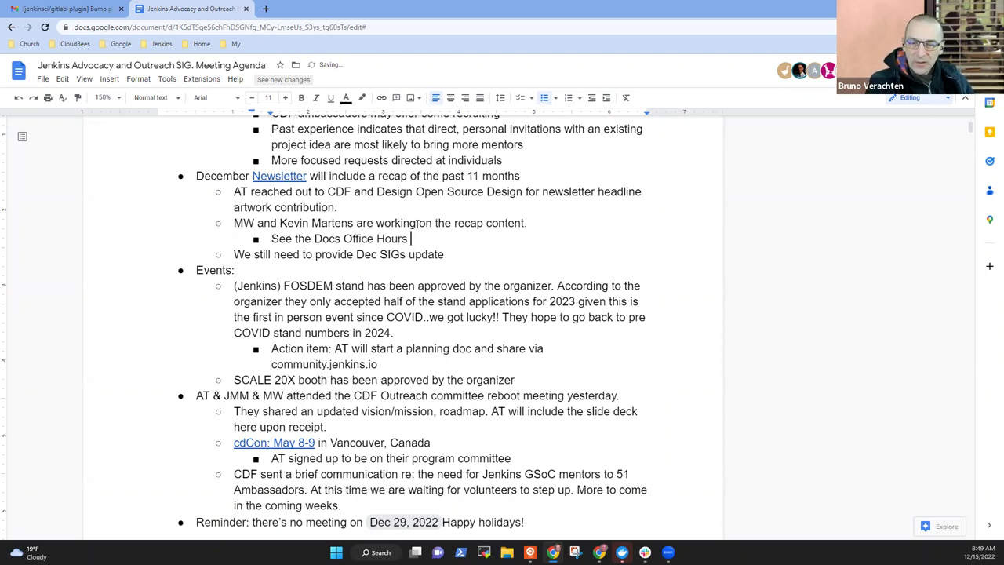
type("meeting notes for ")
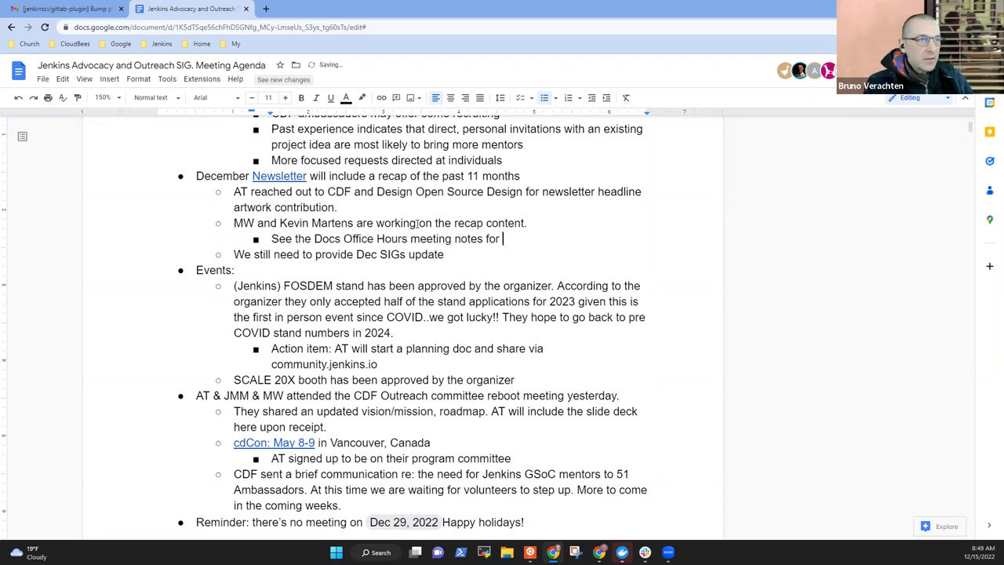
type("an outline")
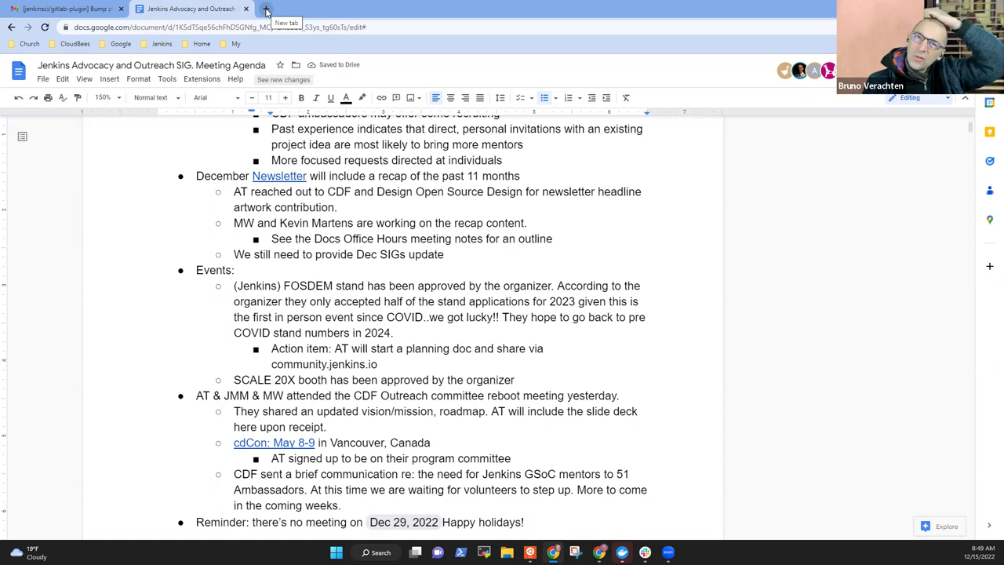
Open the bookmarked Documentation SIG meeting notes in a new browser tab and go to the 2022-12-15 (EU/US) entry
left_click(266, 9)
left_click(161, 44)
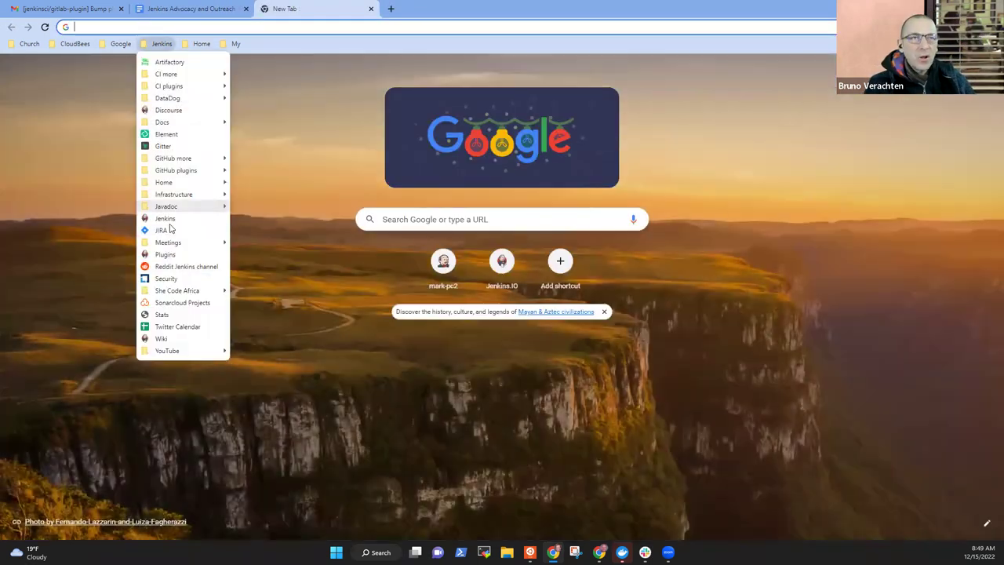
mouse_move(180, 242)
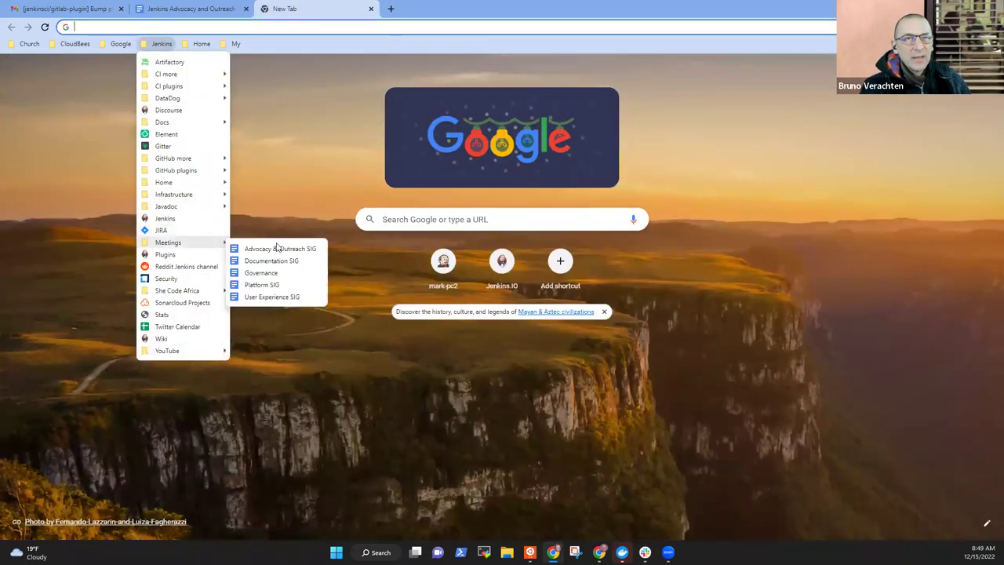
left_click(277, 261)
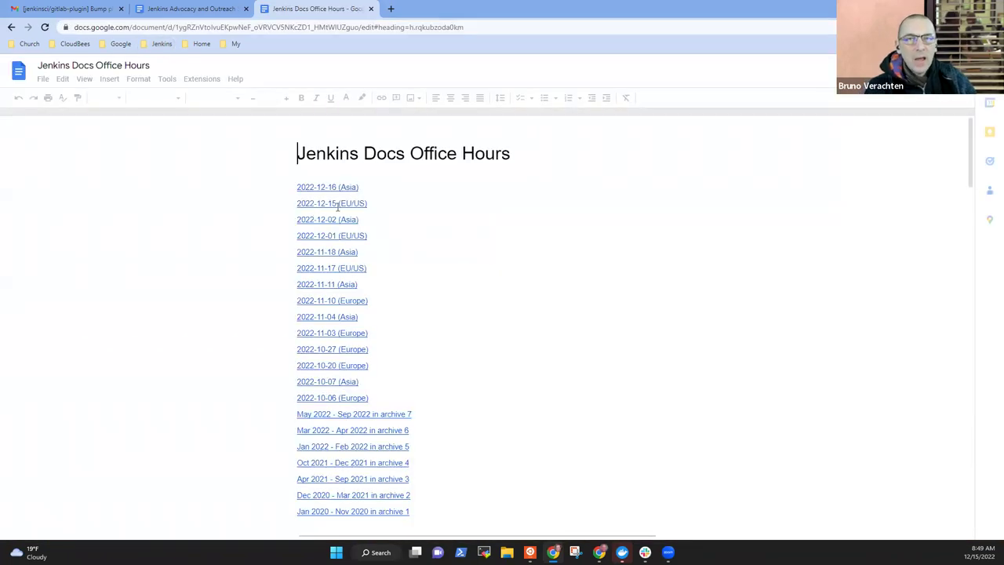
left_click(339, 203)
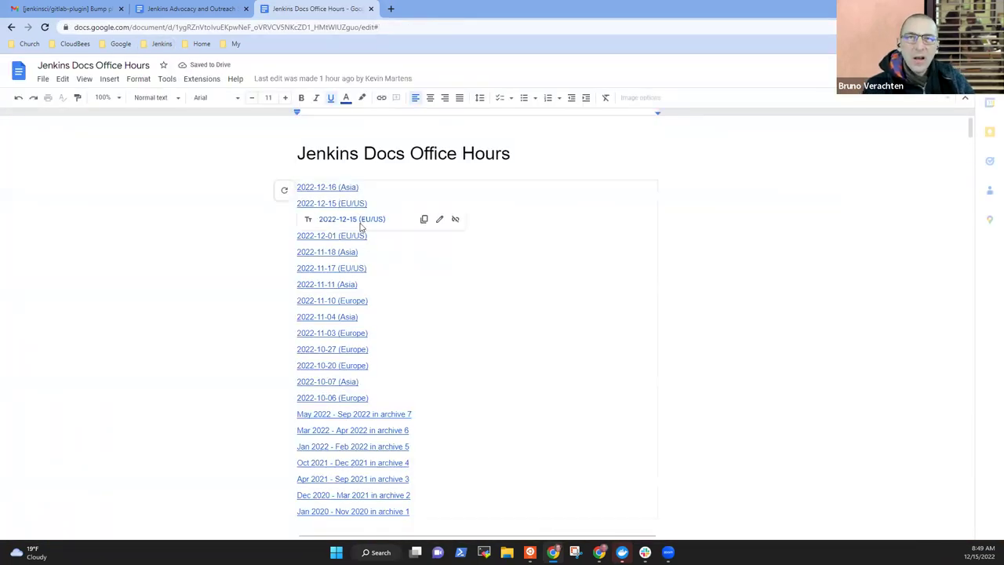
left_click(361, 219)
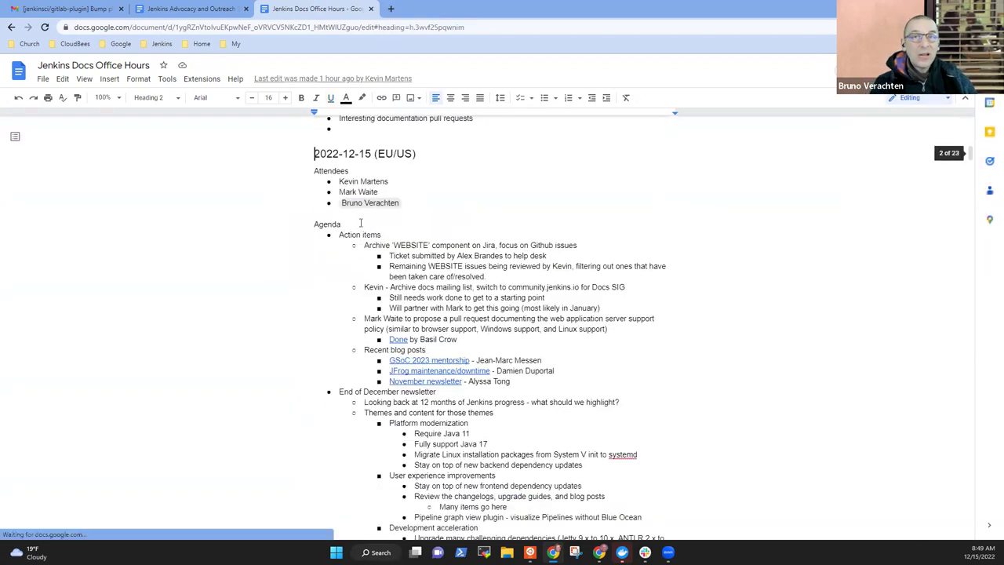
Enlarge the Docs Office Hours notes to 150% and review the End of December newsletter outline
left_click(115, 97)
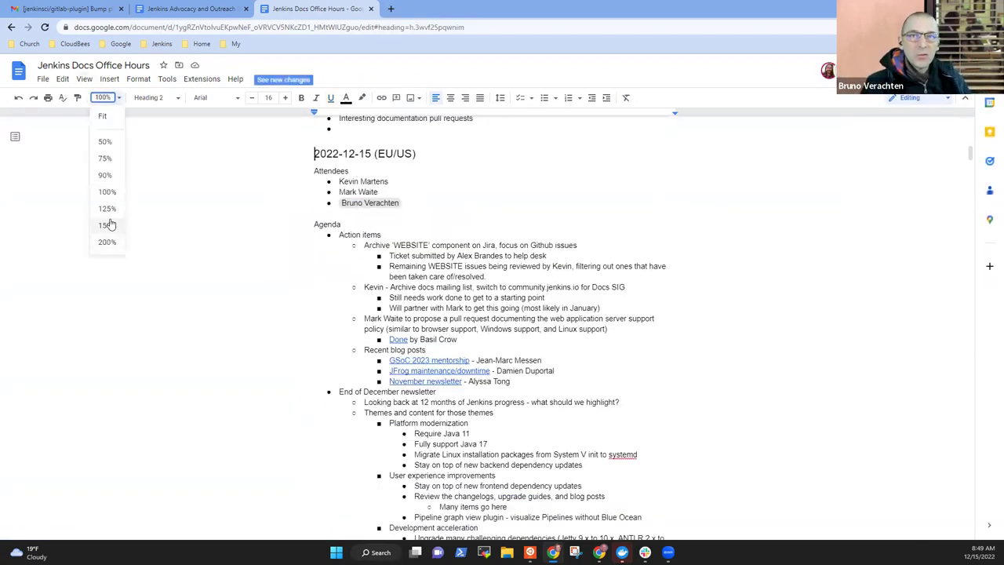
key("Return")
scroll(438, 301, "down", 5)
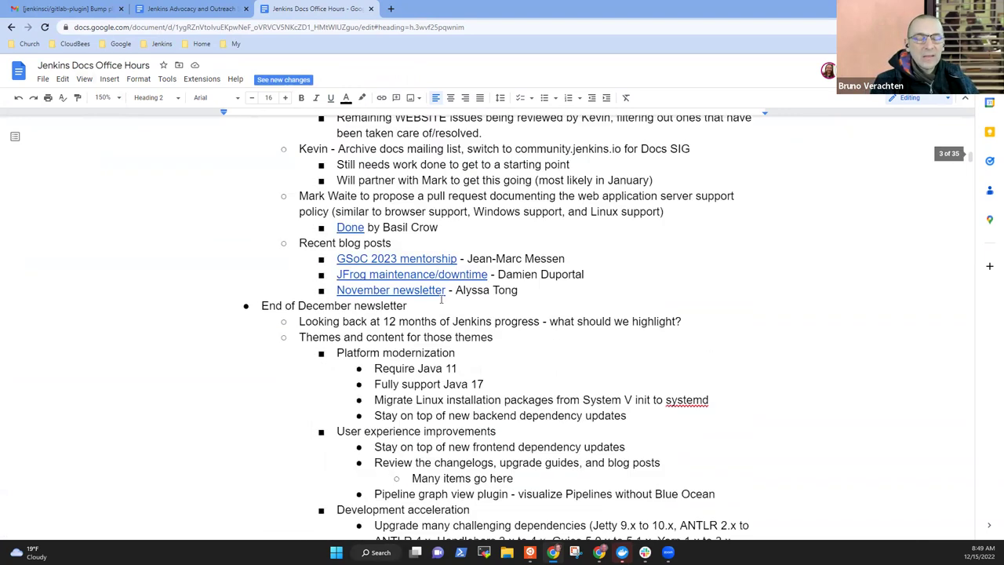
left_click(189, 8)
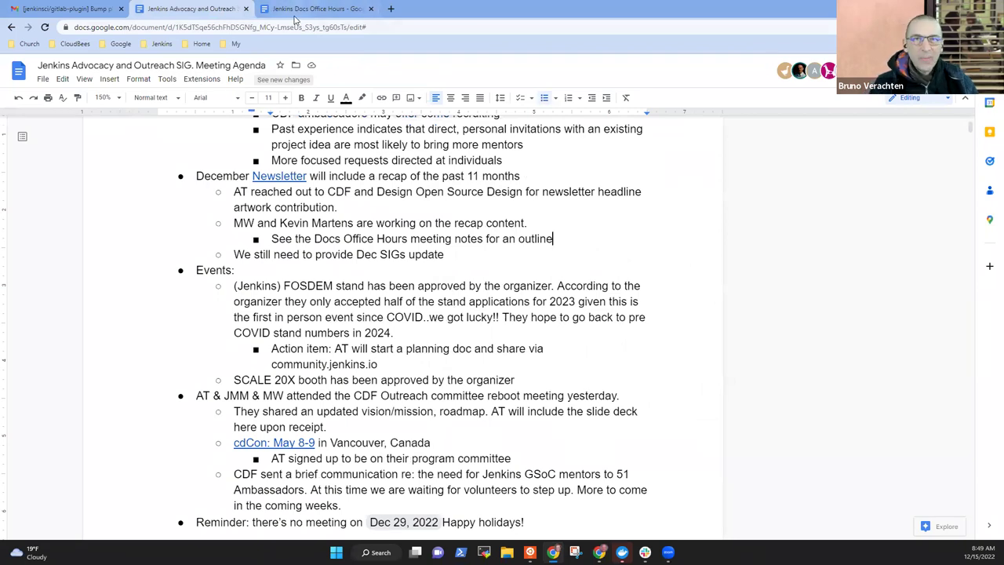
Copy the sharing link of the Jenkins Docs Office Hours document and return to the Advocacy and Outreach agenda
left_click(296, 14)
left_click(886, 70)
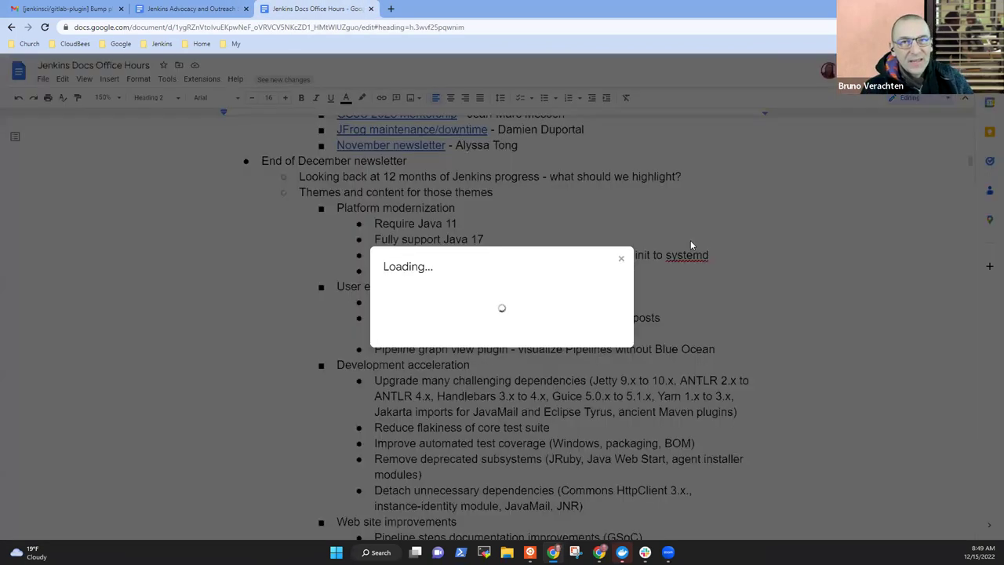
left_click(411, 448)
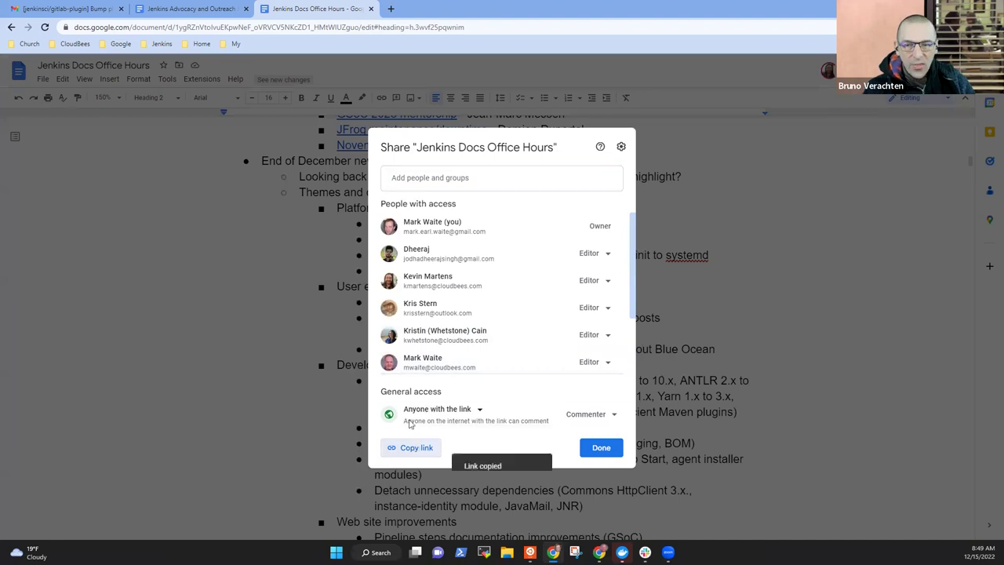
left_click(187, 9)
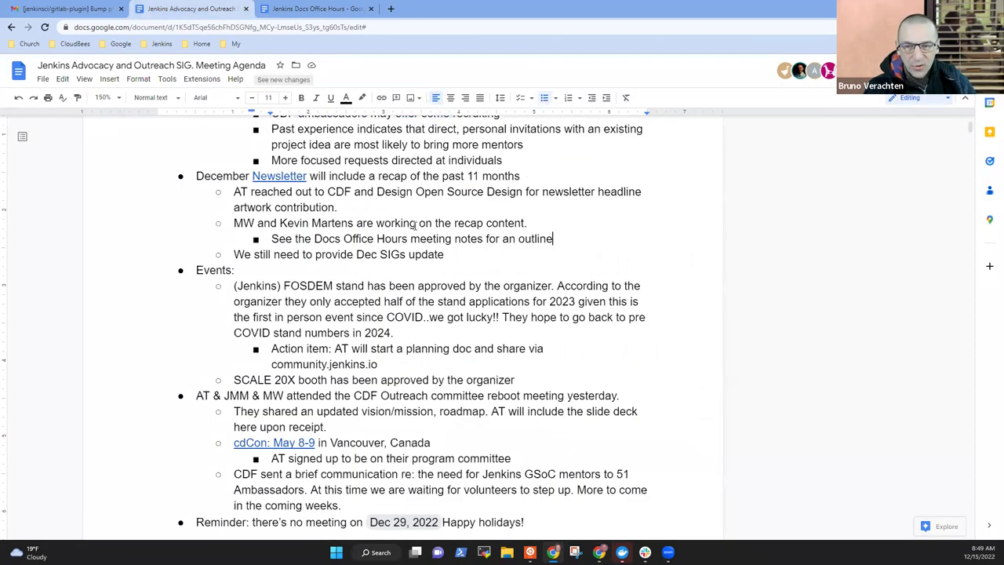
Link the words "Docs Office Hours meeting notes" in the new nested bullet to the copied document URL
key("ctrl+Left")
key("ctrl+Left")
key("ctrl+Left")
key("ctrl+Left")
key("ctrl+Left")
key("ctrl+Left")
key("ctrl+Left")
key("ctrl+Left")
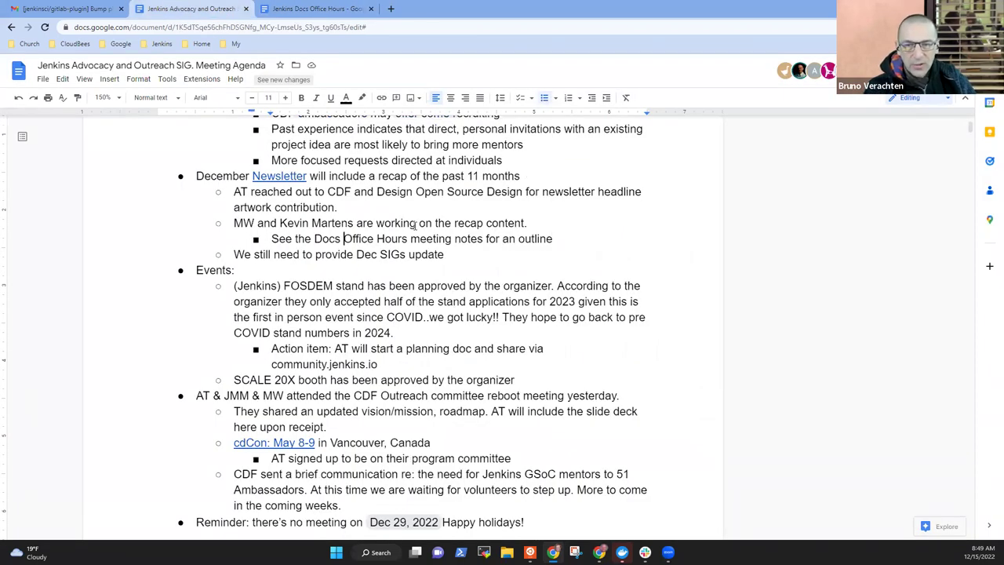
key("ctrl+shift+Right")
key("ctrl+shift+Right")
key("ctrl+shift+Right")
key("ctrl+shift+Right")
key("ctrl+shift+Right")
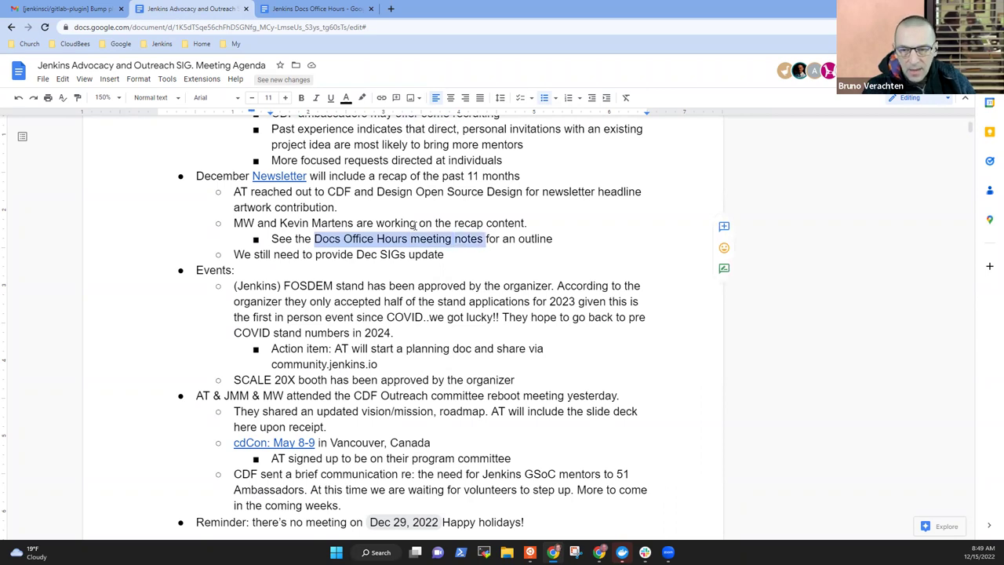
key("ctrl+k")
key("ctrl+v")
key("Return")
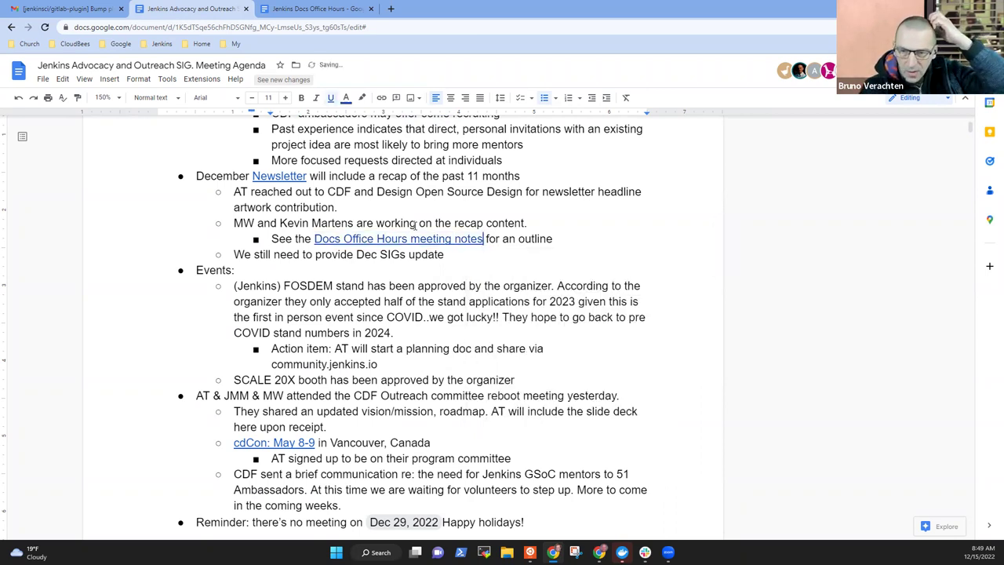
Switch back to the Jenkins Docs Office Hours document and close its sharing dialog
left_click(316, 8)
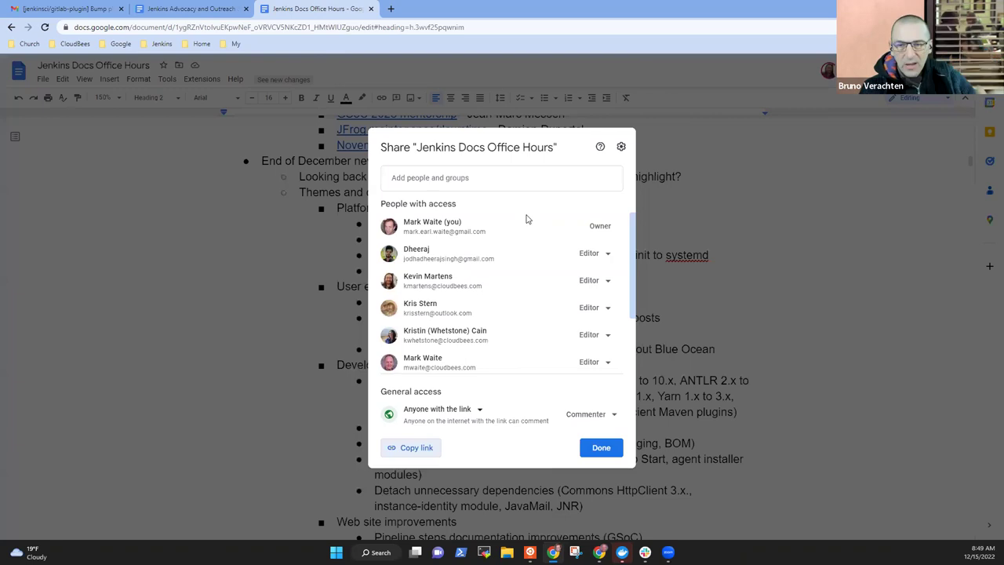
left_click(314, 208)
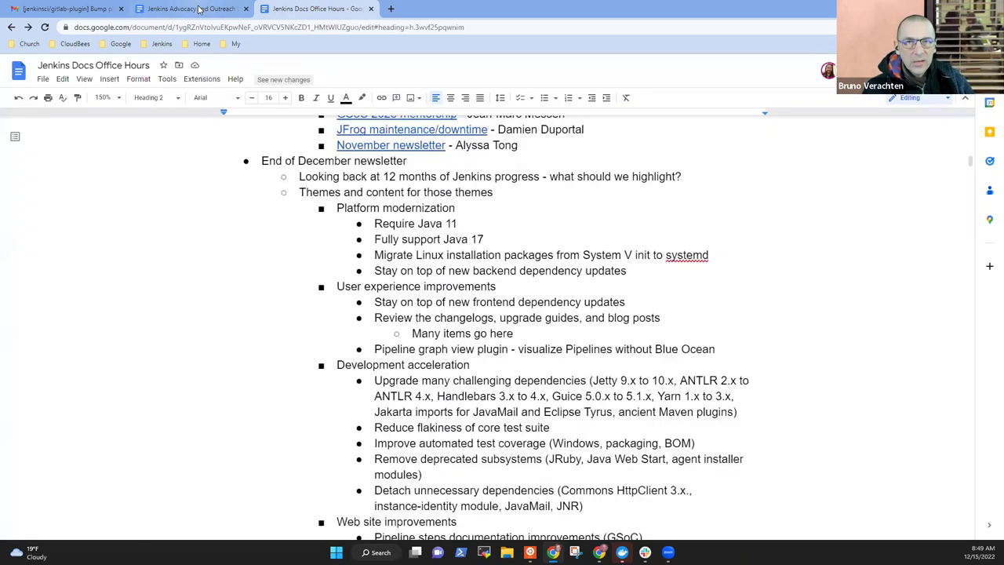
In the Advocacy and Outreach agenda, drop the period after "artwork contribution" and add the nested bullet "No response yet on the request" below it
left_click(199, 8)
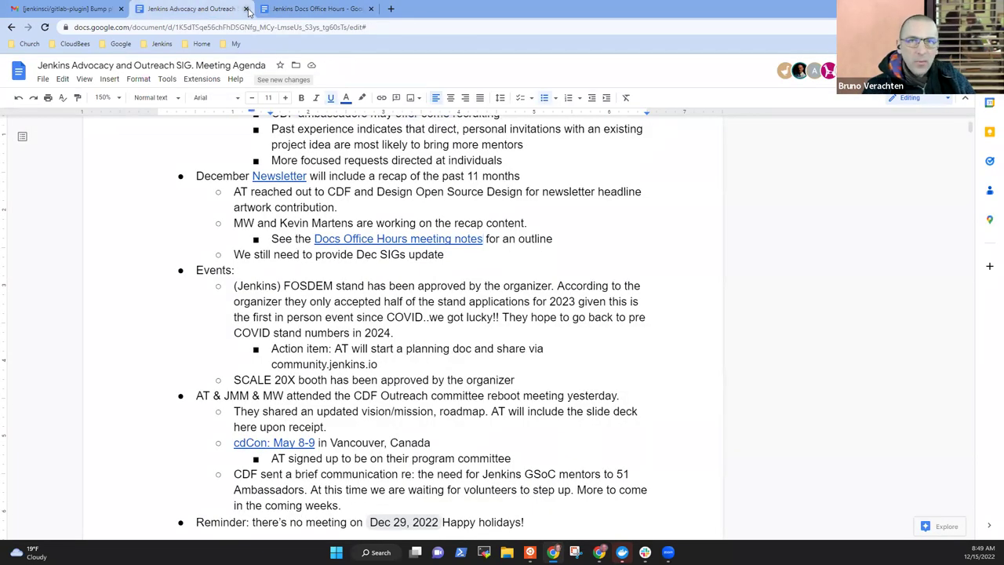
left_click(344, 207)
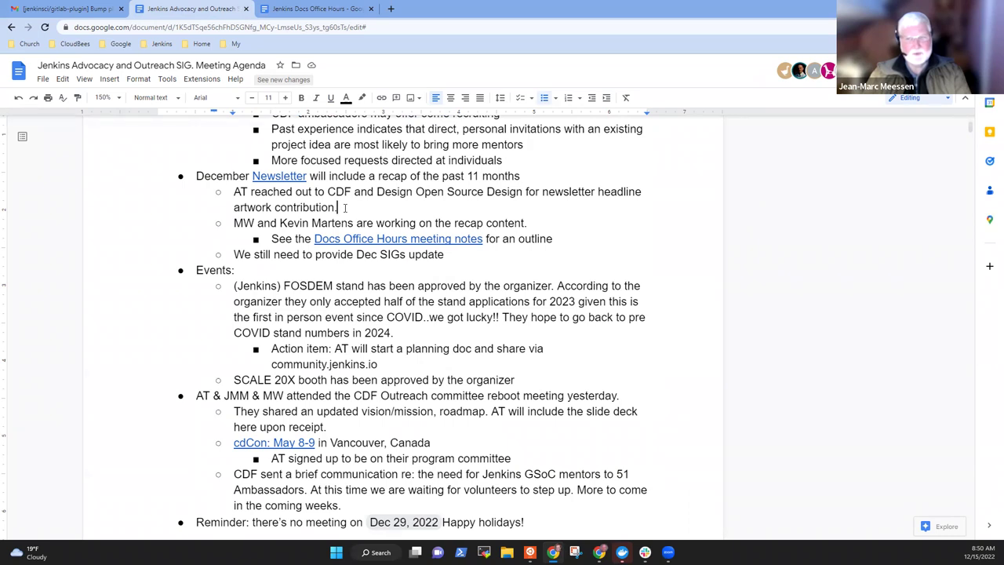
key("BackSpace")
key("Return")
key("Tab")
type("No res")
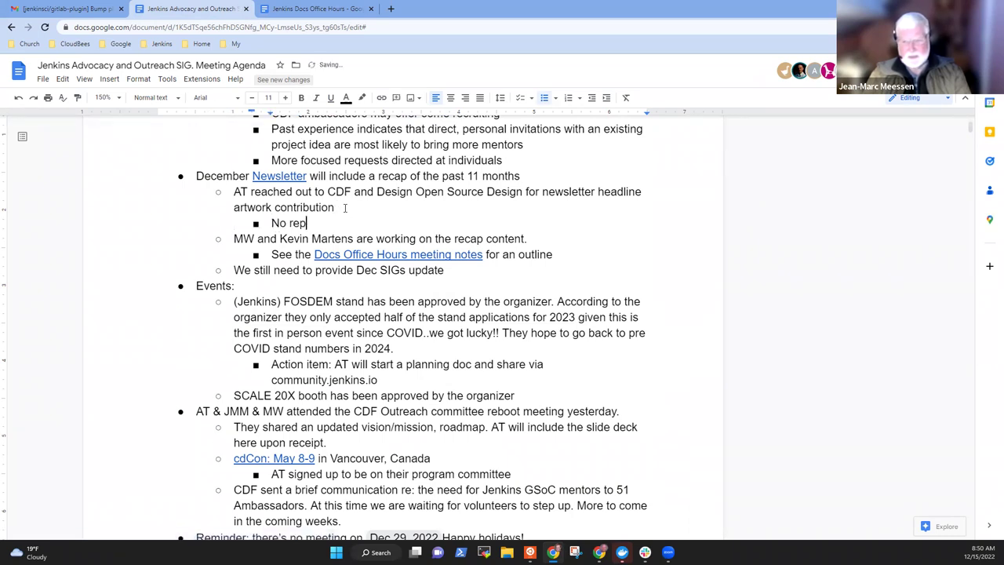
type("ponse")
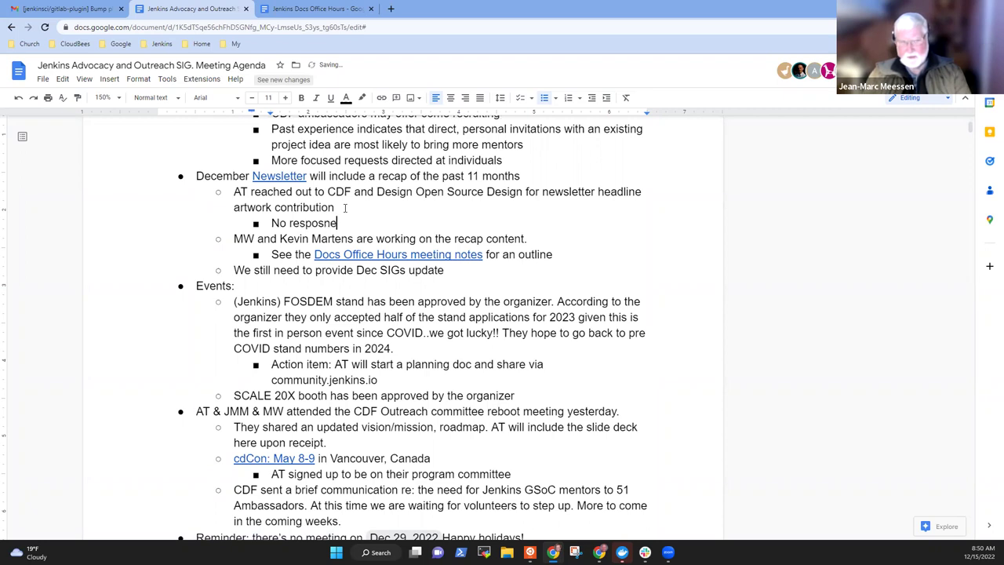
key("BackSpace")
key("BackSpace")
key("BackSpace")
type("nse ye")
key("BackSpace")
key("BackSpace")
type("yet on the ")
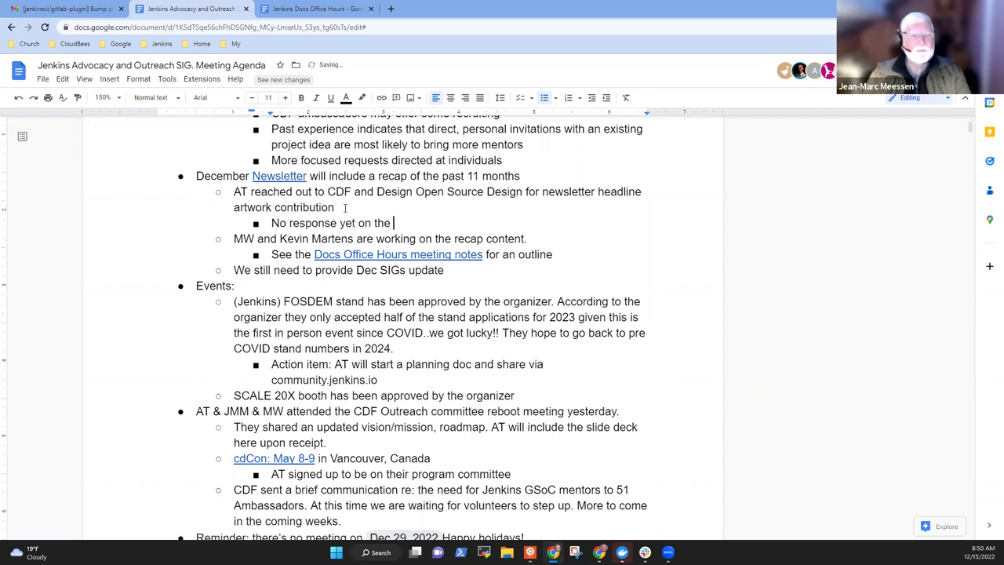
type("request")
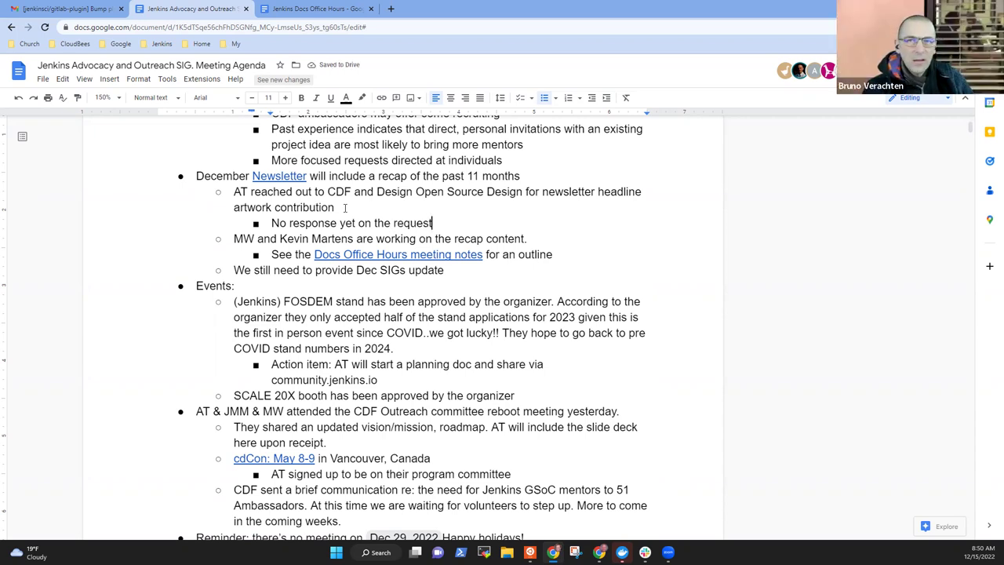
Remove the period at the end of the newsletter bullet about who is working on the recap content
key("Down")
key("BackSpace")
type("snnf")
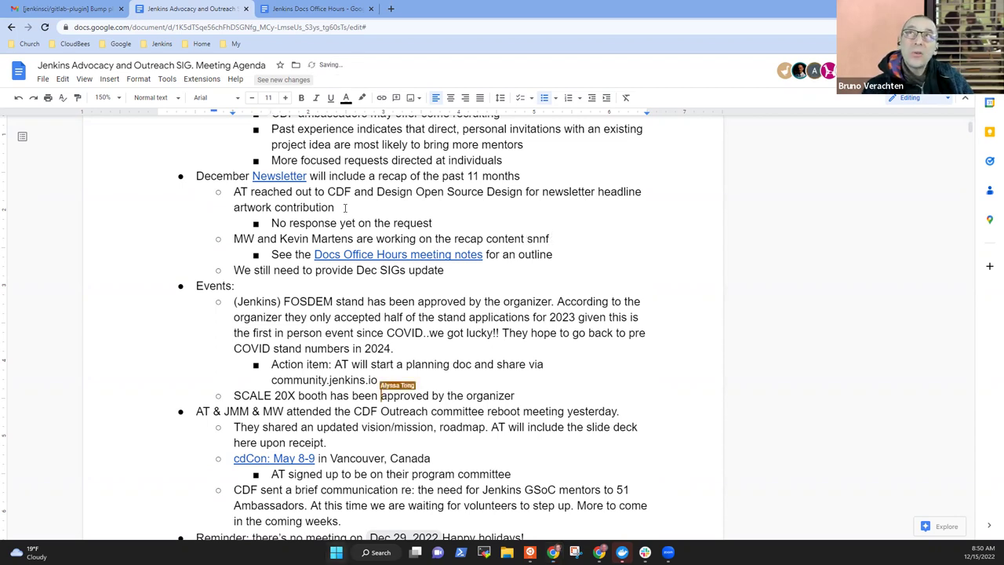
left_click(550, 239)
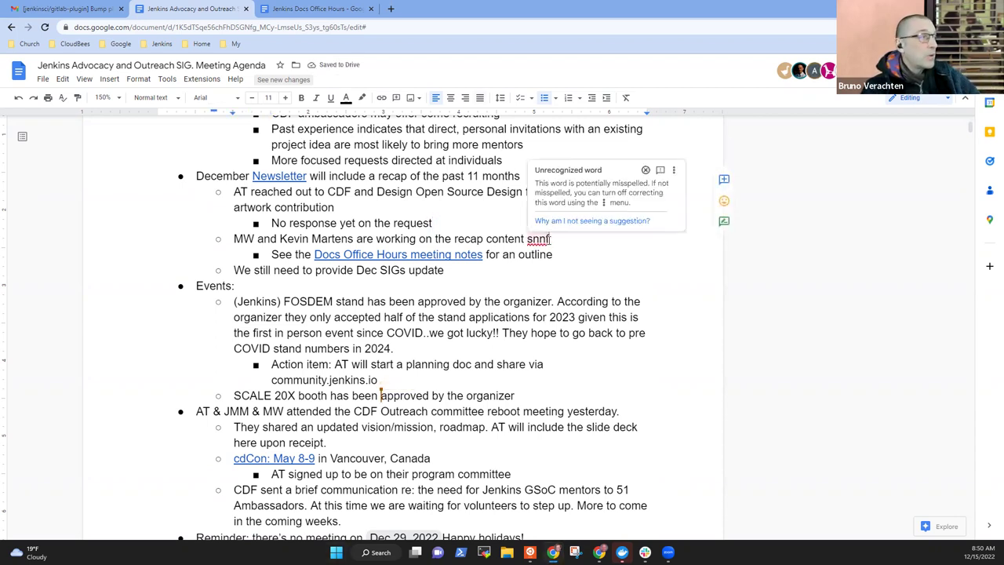
key("BackSpace")
key("BackSpace")
key("BackSpace")
key("BackSpace")
key("BackSpace")
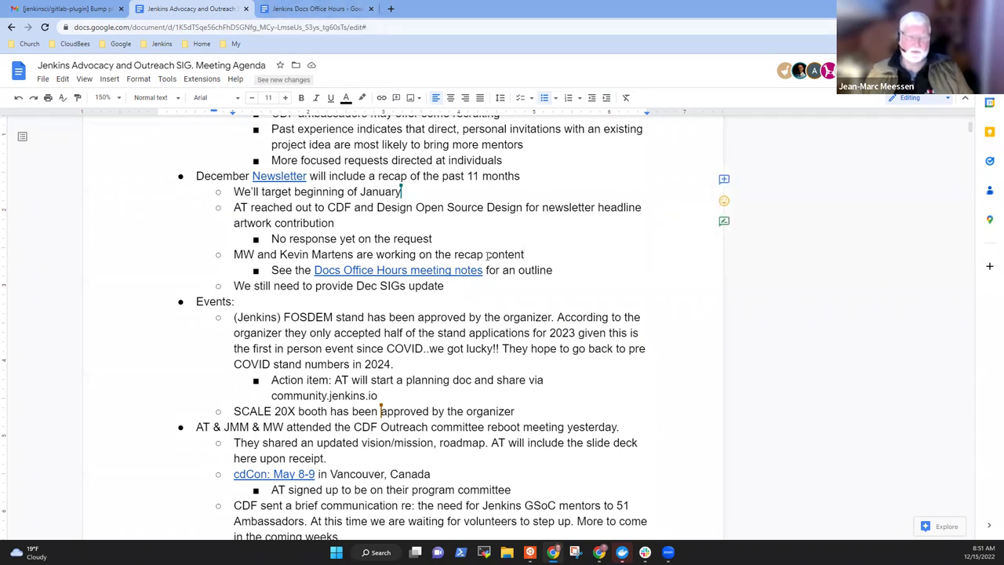
Review the newsletter outline in the Docs Office Hours document, highlighting the headings Platform modernization, User experience improvements and Development acceleration in turn
left_click(312, 12)
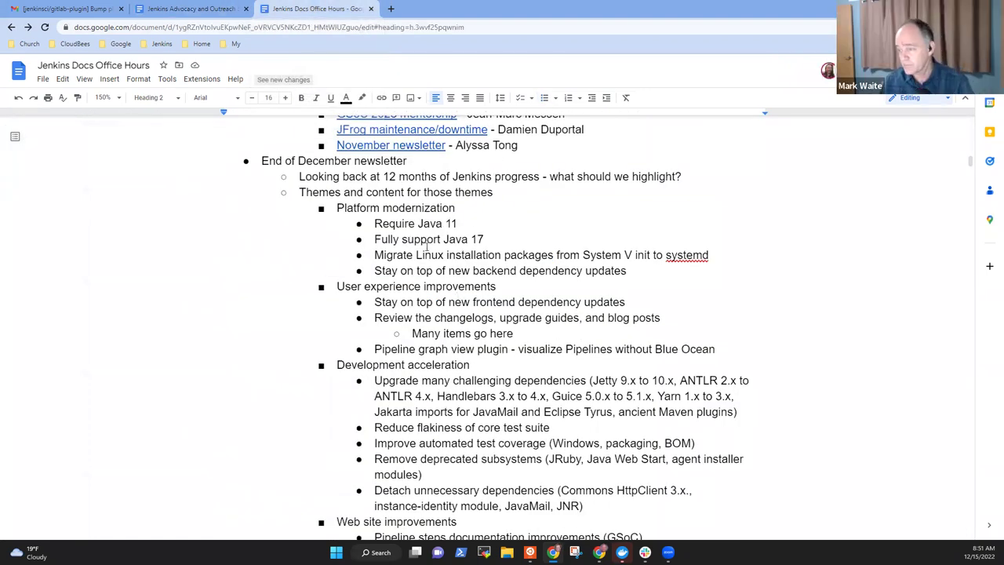
left_click(496, 207)
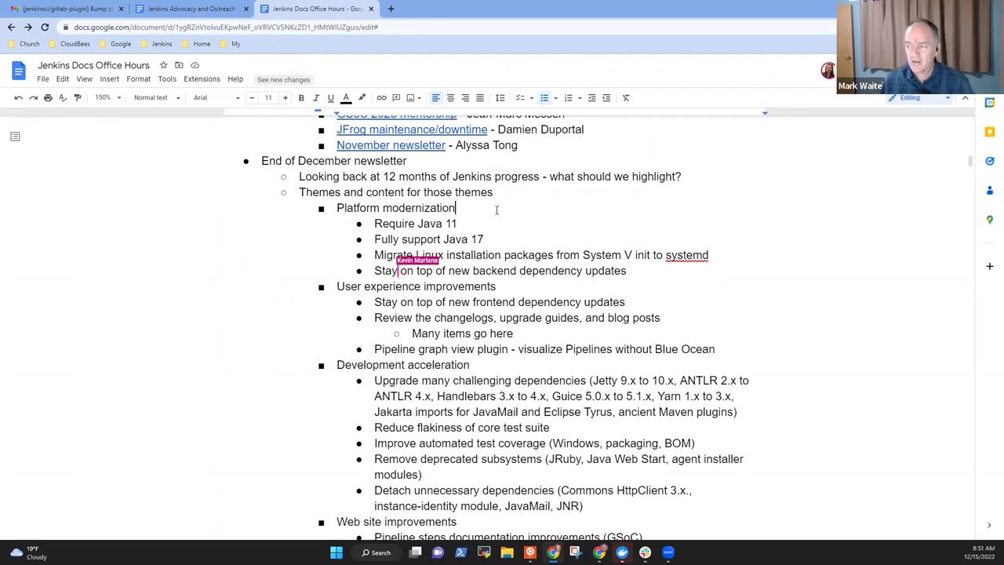
left_click(338, 208)
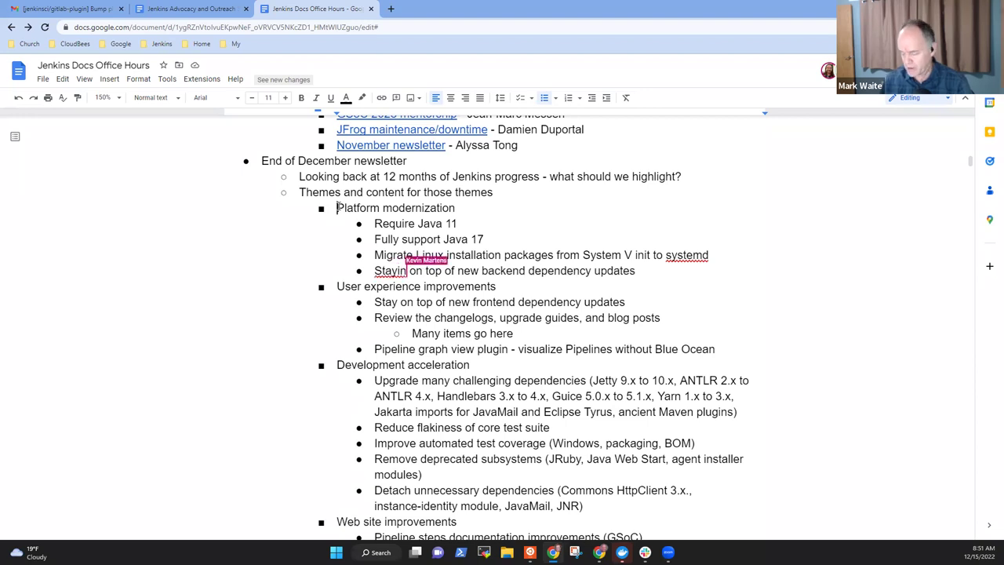
key("shift+End")
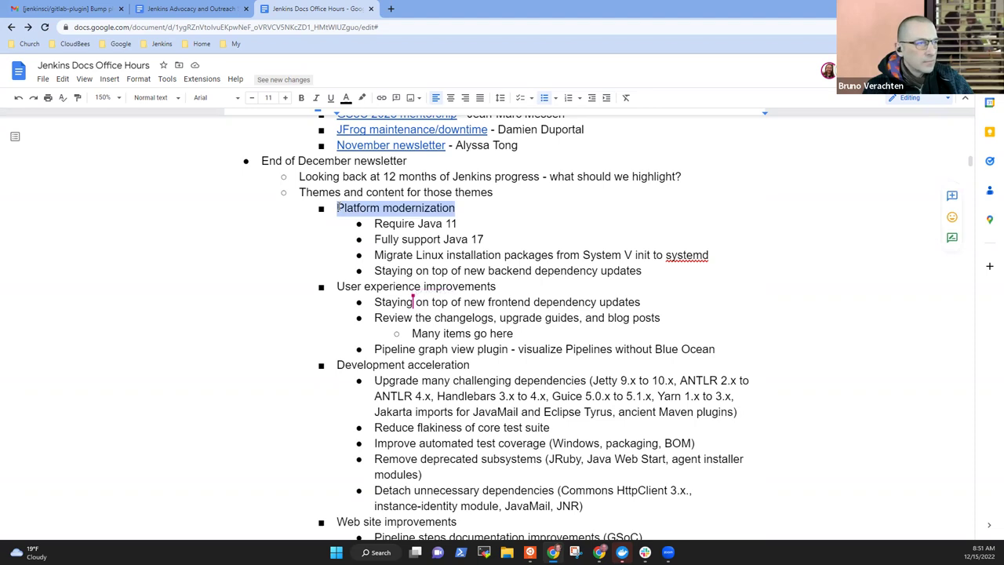
key("Left")
key("Down")
key("Down")
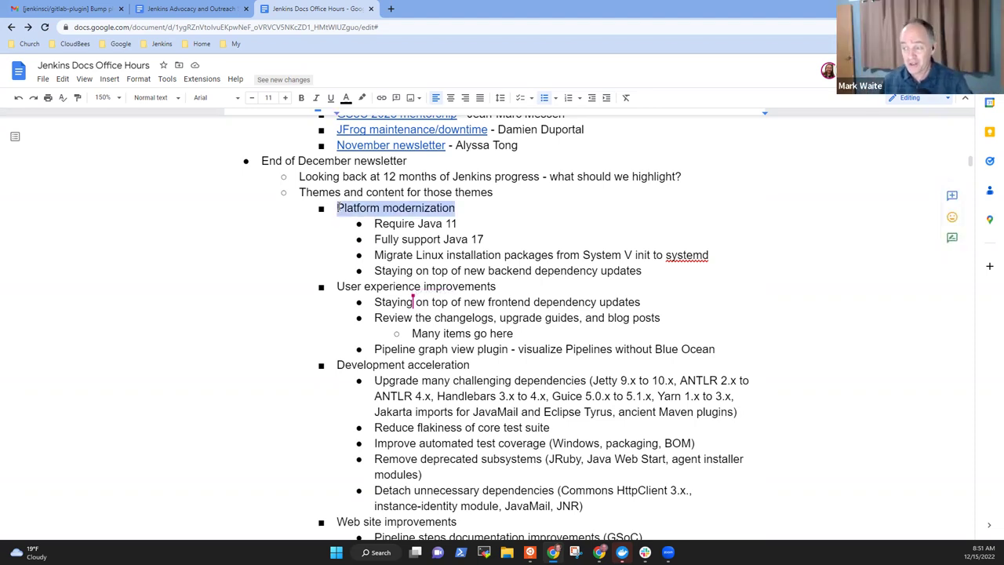
triple_click(463, 286)
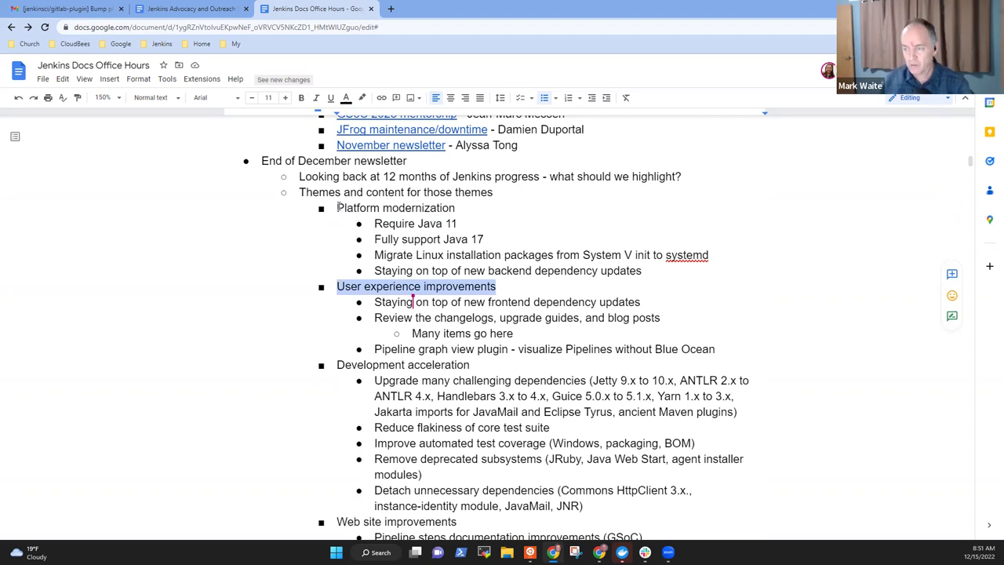
left_click(497, 318)
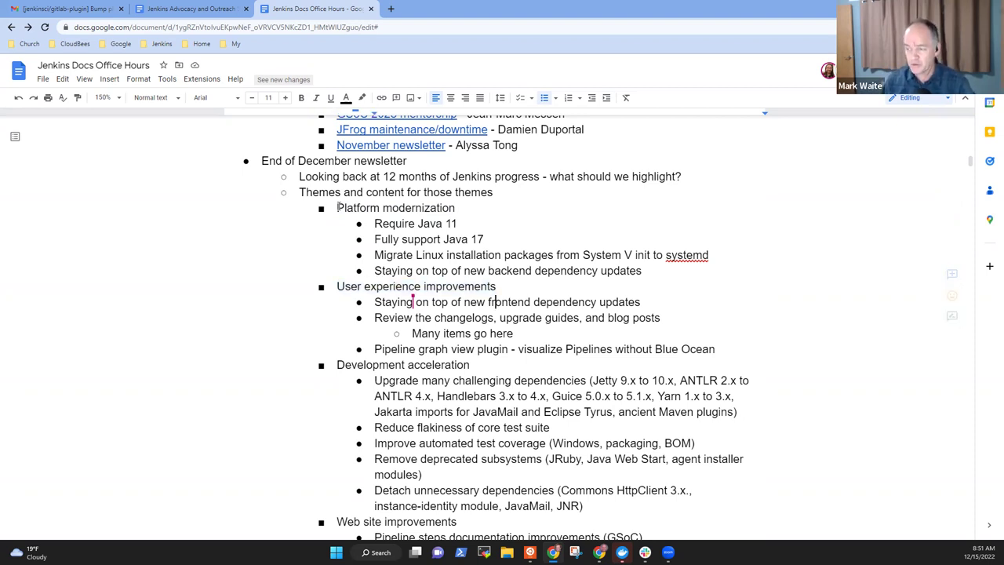
key("Home")
key("shift+End")
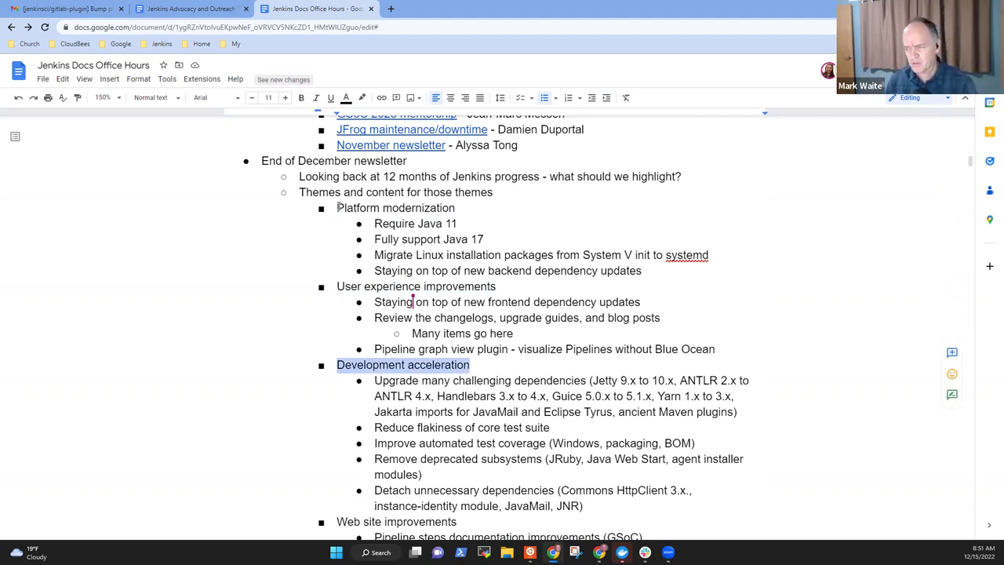
Review the Development acceleration items, highlighting "challenging dependencies" and the bullet on improving automated test coverage
scroll(439, 314, "down", 2)
left_click(436, 275)
key("ctrl+Right")
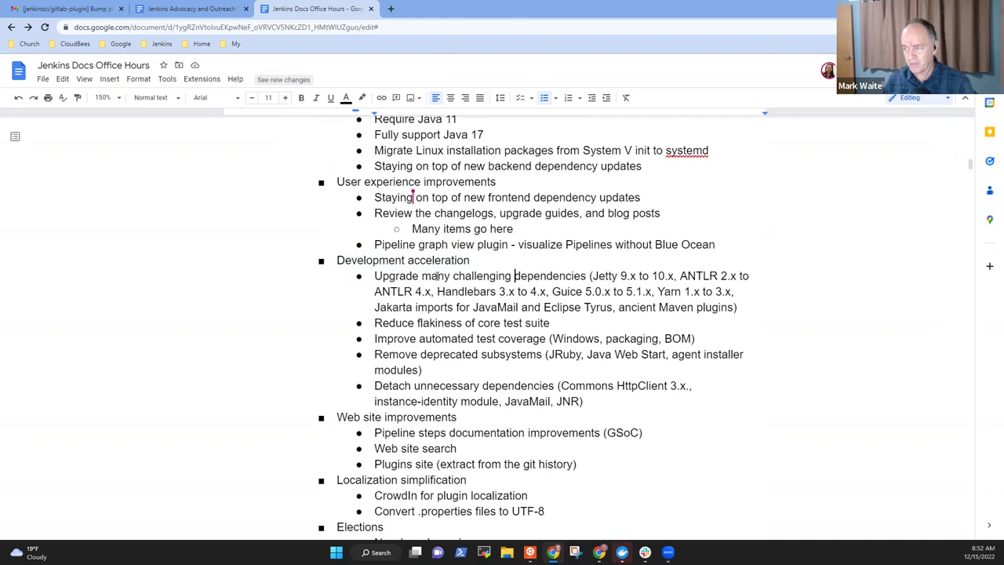
key("ctrl+shift+Right")
key("ctrl+shift+Right")
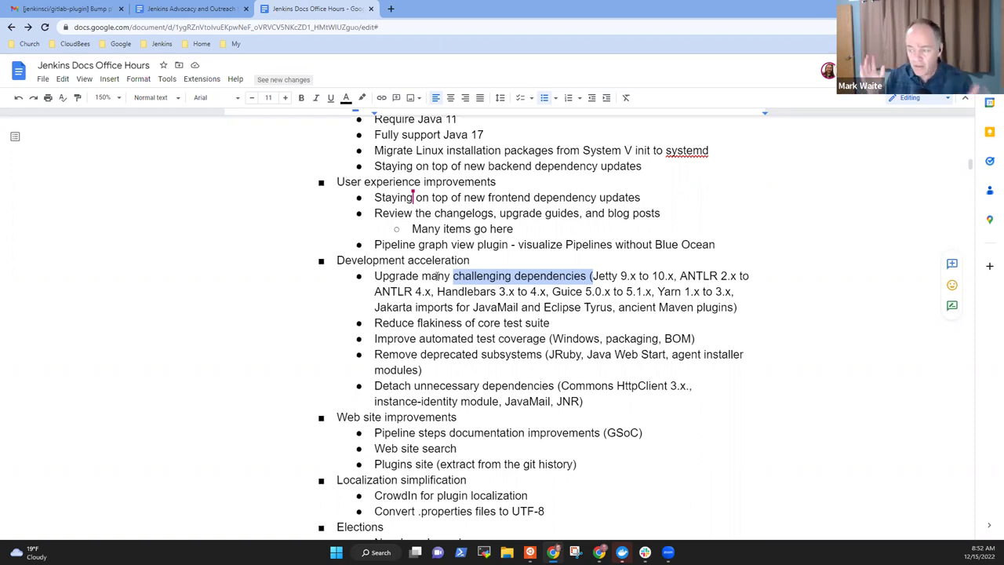
left_click(533, 338)
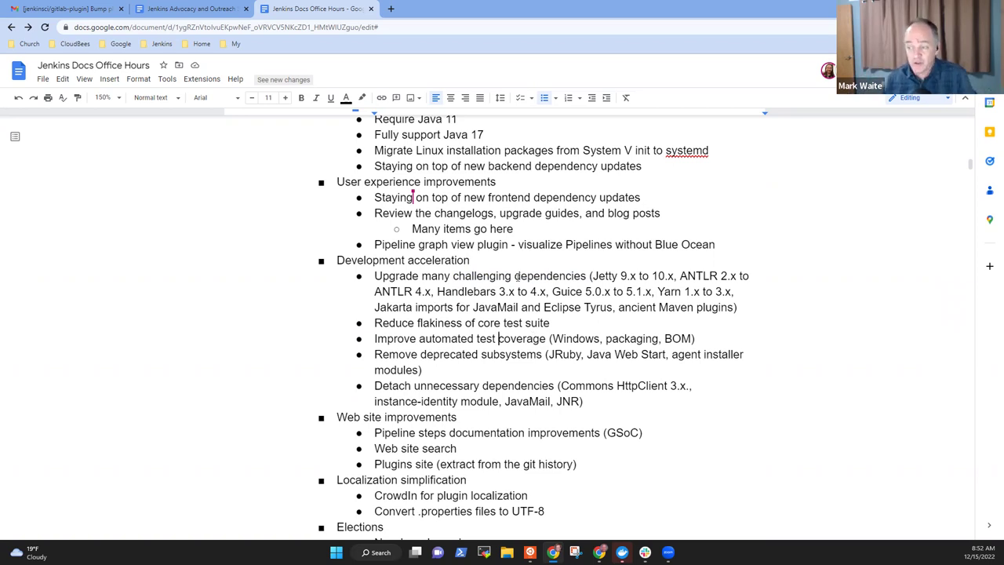
key("Home")
key("shift+End")
Highlight the Web site improvements heading and the Localization simplification heading in turn to review those newsletter themes
key("Down")
key("Down")
key("Down")
key("Down")
key("Down")
key("Down")
key("Down")
key("Home")
key("shift+End")
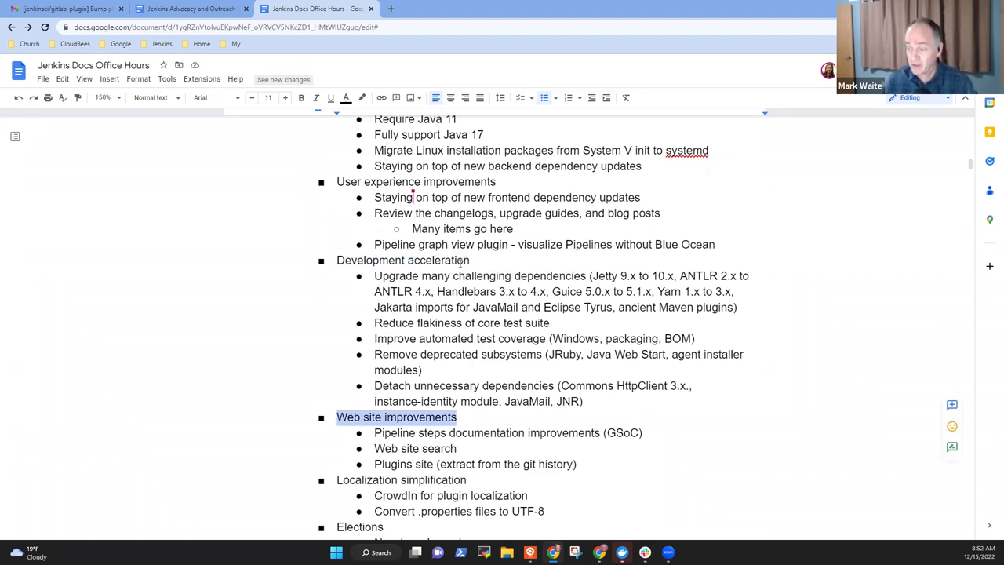
scroll(479, 269, "down", 3)
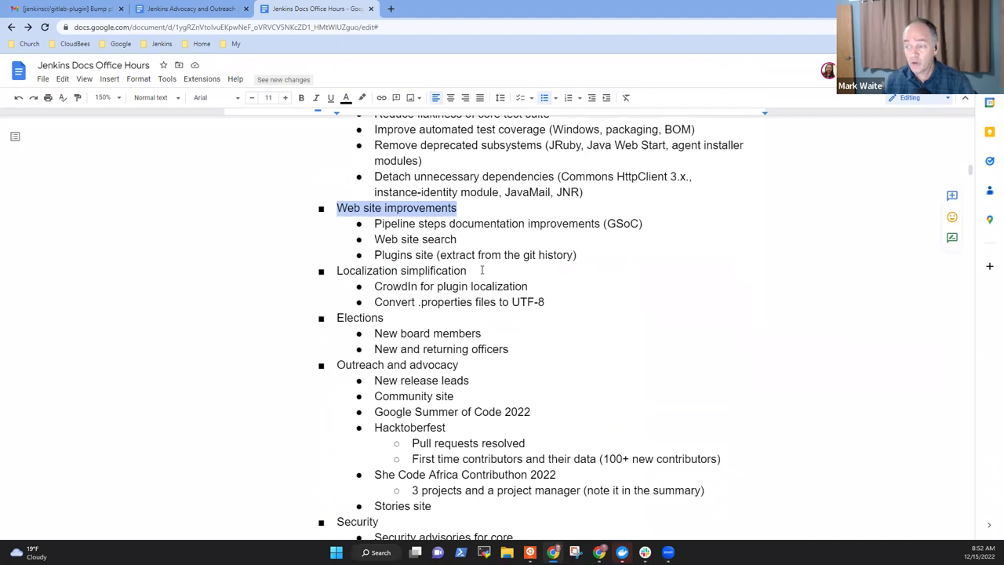
left_click(482, 270)
key("shift+Home")
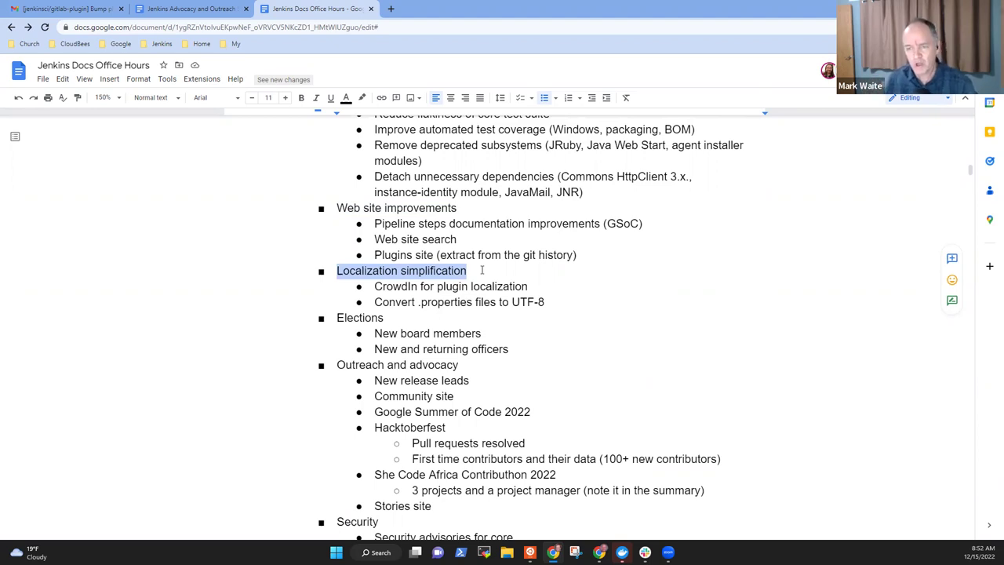
Highlight the Elections heading and the Outreach and advocacy heading in turn to review those newsletter themes
key("Down")
key("Down")
key("Down")
key("Down")
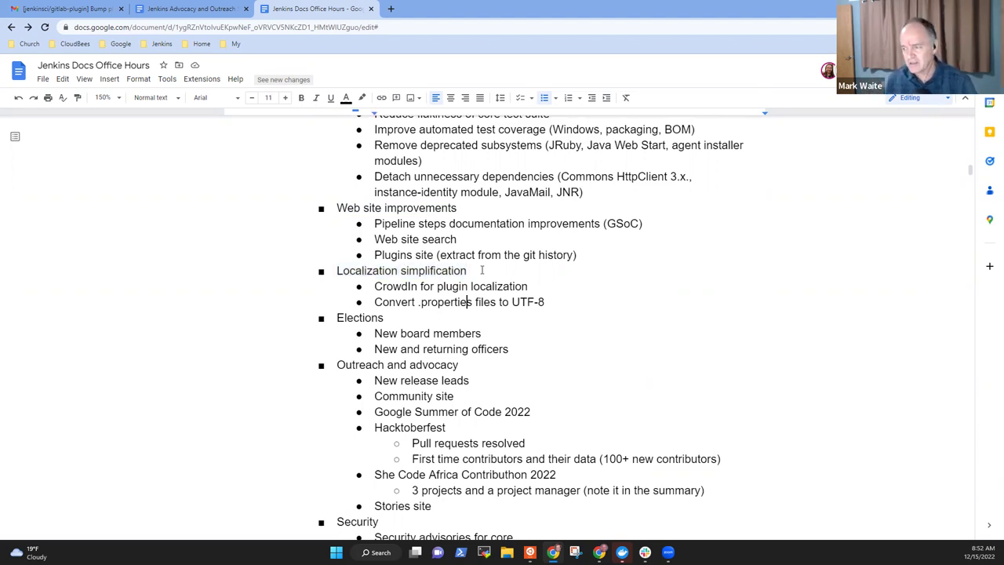
key("Up")
key("Home")
key("shift+End")
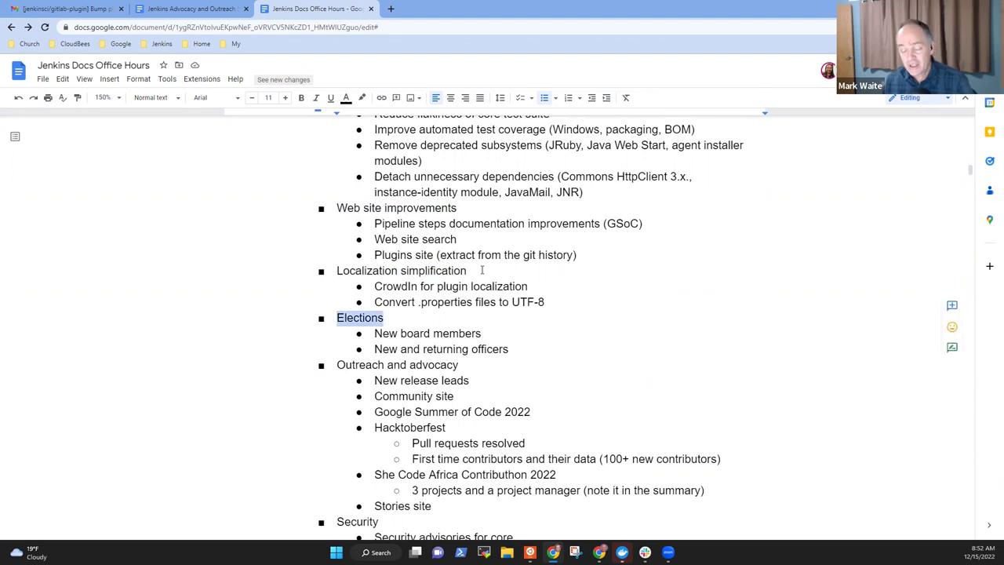
key("Down")
key("Down")
key("Down")
key("Home")
key("shift+End")
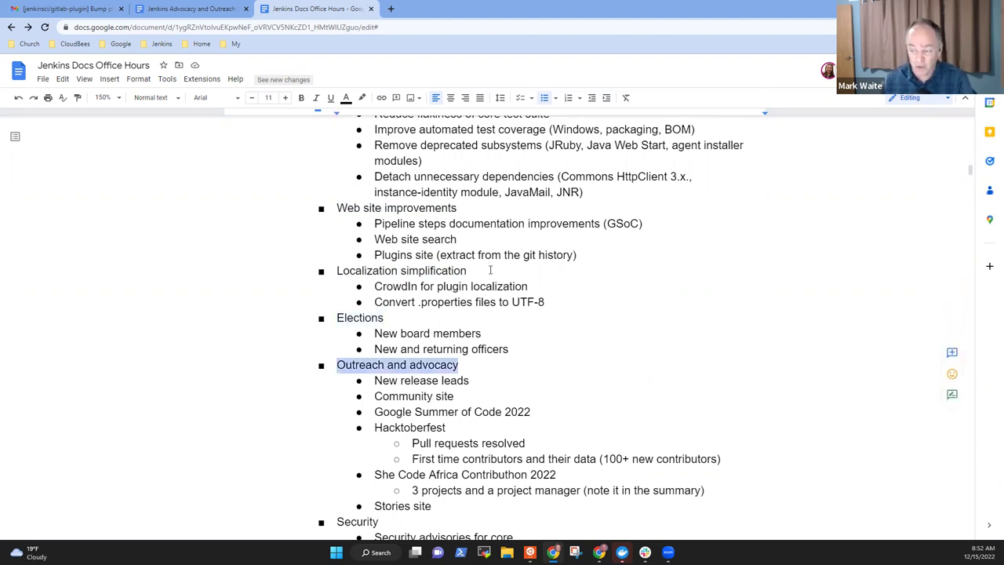
Review the Outreach and advocacy items by highlighting New release leads, Community site and Google Summer of Code 2022 one after another
scroll(495, 254, "down", 2)
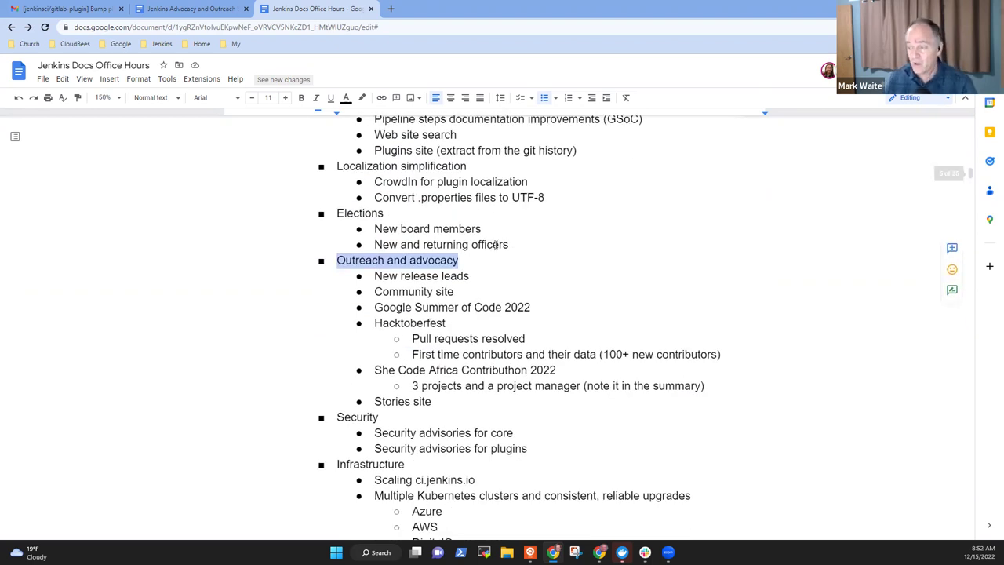
key("Down")
key("Home")
key("shift+End")
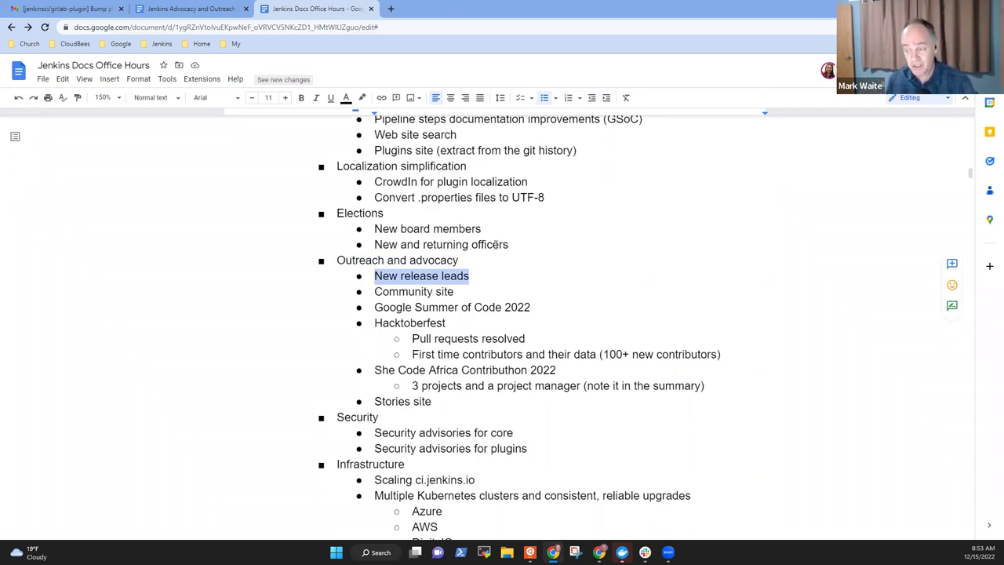
key("Down")
key("Home")
key("shift+End")
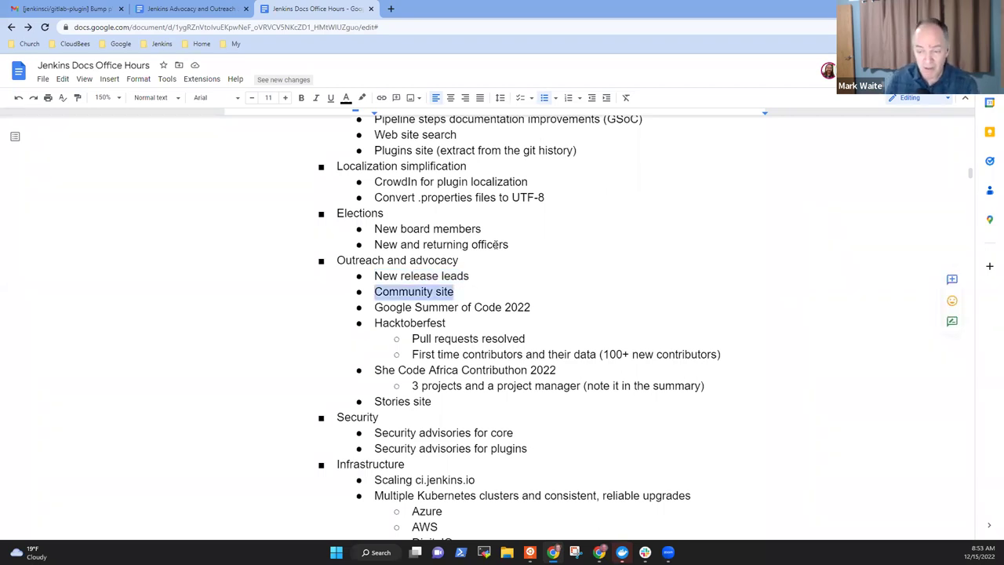
key("Down")
key("Home")
key("shift+End")
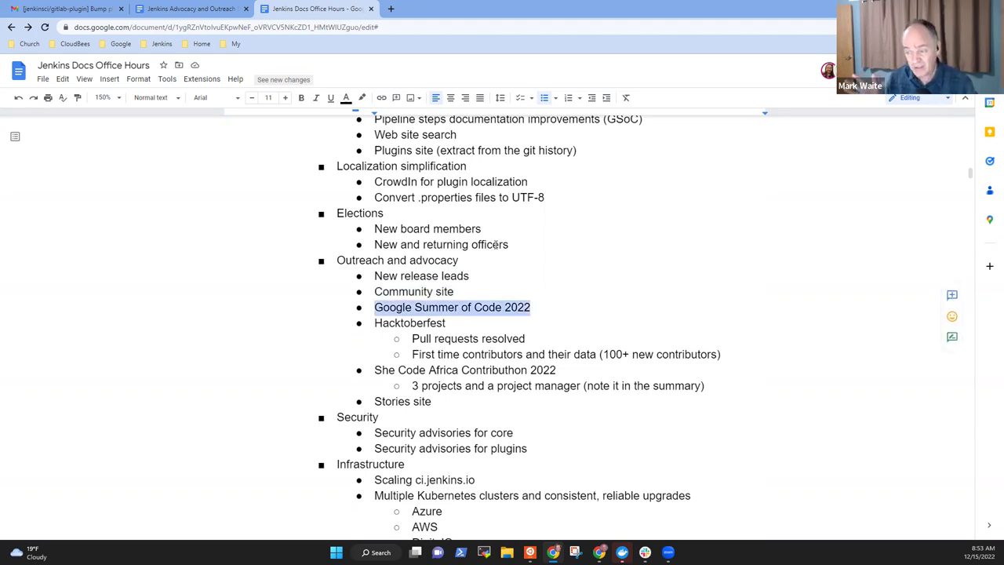
Add the nested bullet "4 projects successful" under Google Summer of Code 2022 in the Outreach and advocacy theme
key("Down")
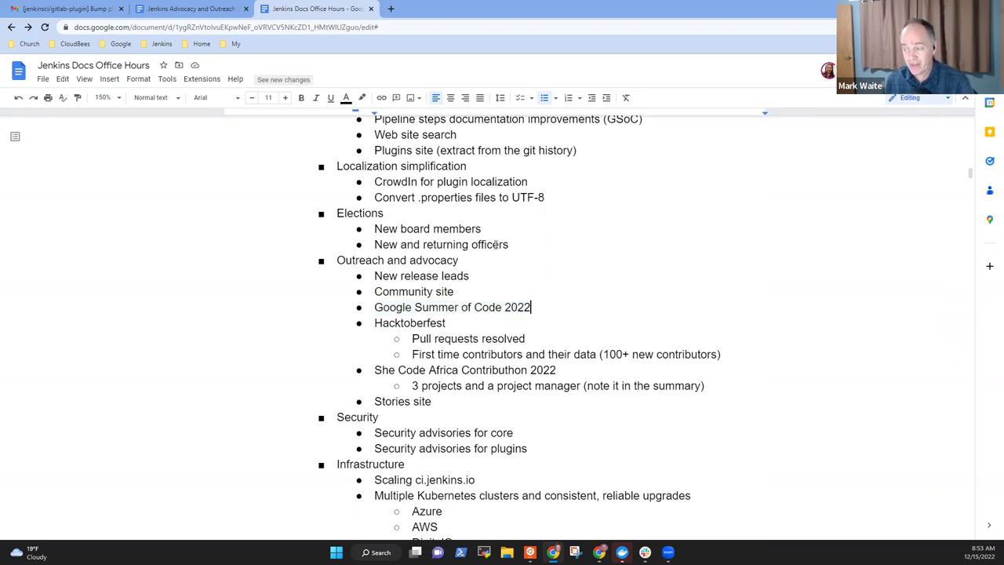
key("Return")
key("Tab")
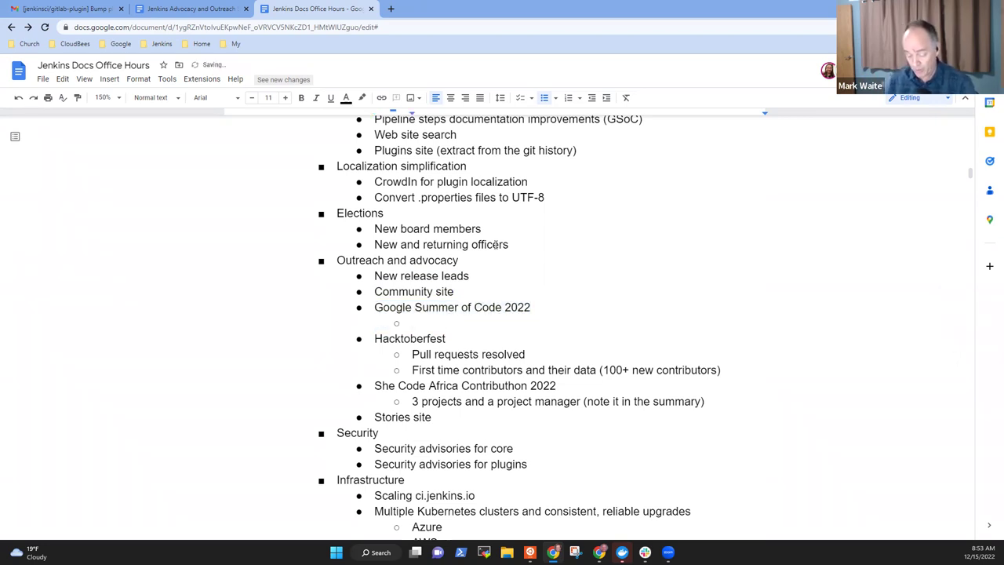
type("4 proj")
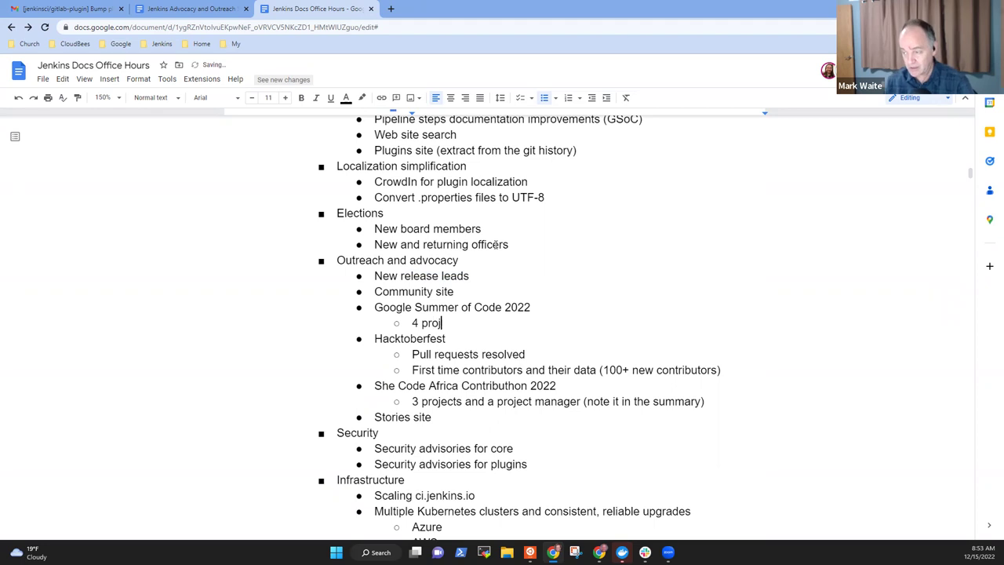
type("ects successful")
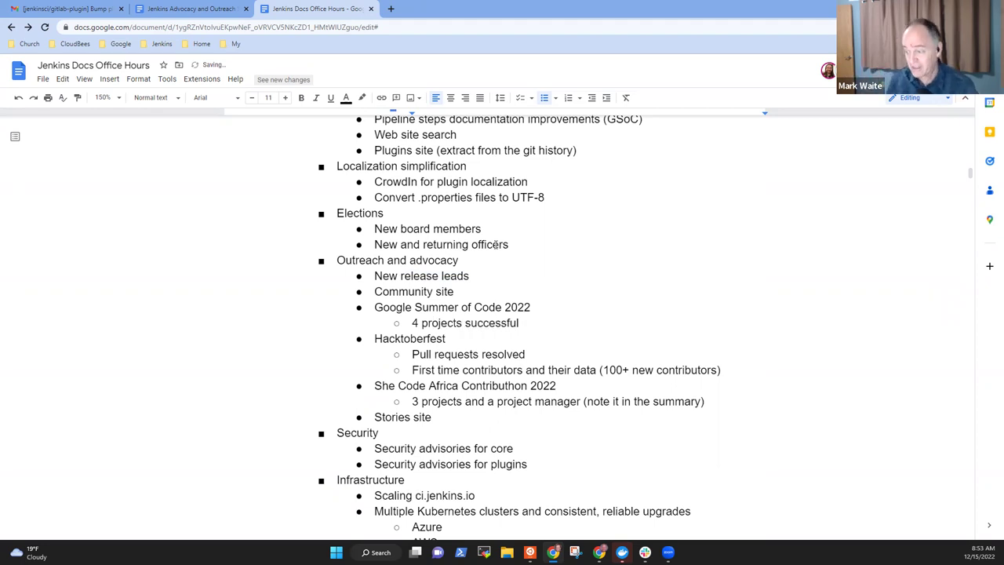
key("Down")
key("Home")
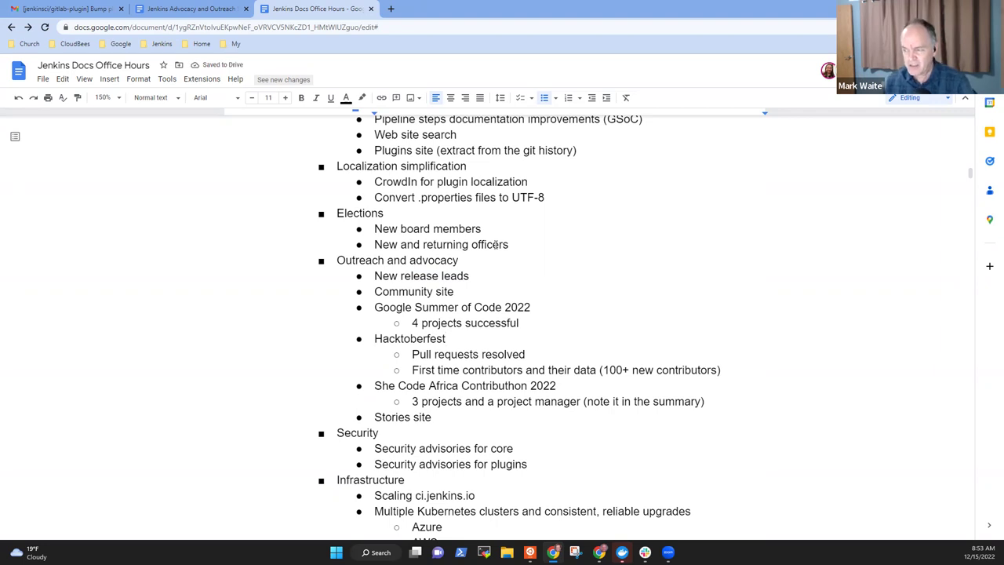
Highlight the Hacktoberfest bullet and the She Code Africa Contributhon 2022 bullet in turn to review those outreach items
key("shift+End")
key("Down")
key("Down")
key("Down")
key("Home")
key("shift+End")
Append "stories.jenkins.io" to the Stories site bullet in the Outreach and advocacy theme
key("Down")
key("Down")
key("Home")
key("shift+End")
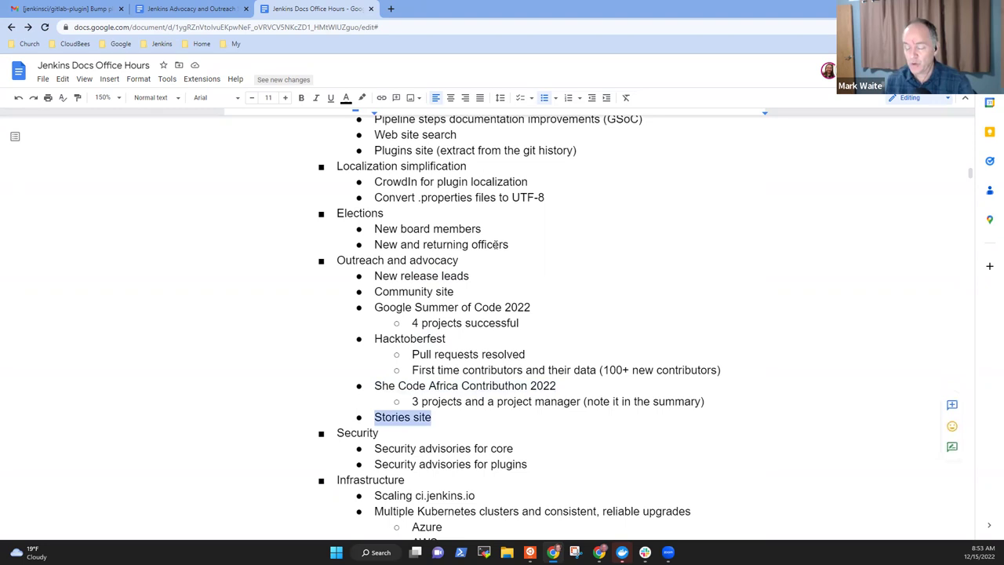
key("End")
type("stories")
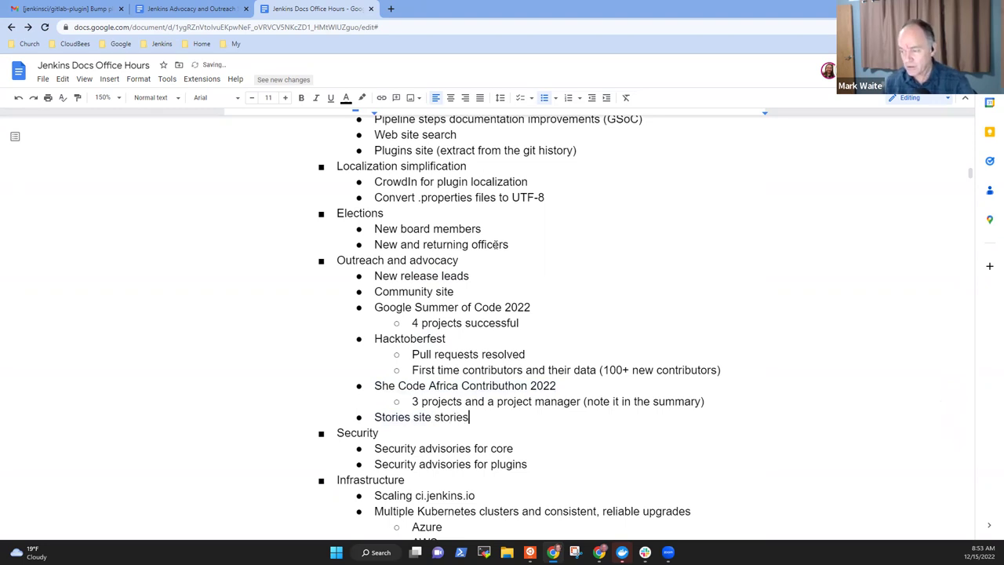
type(".jenkins.io")
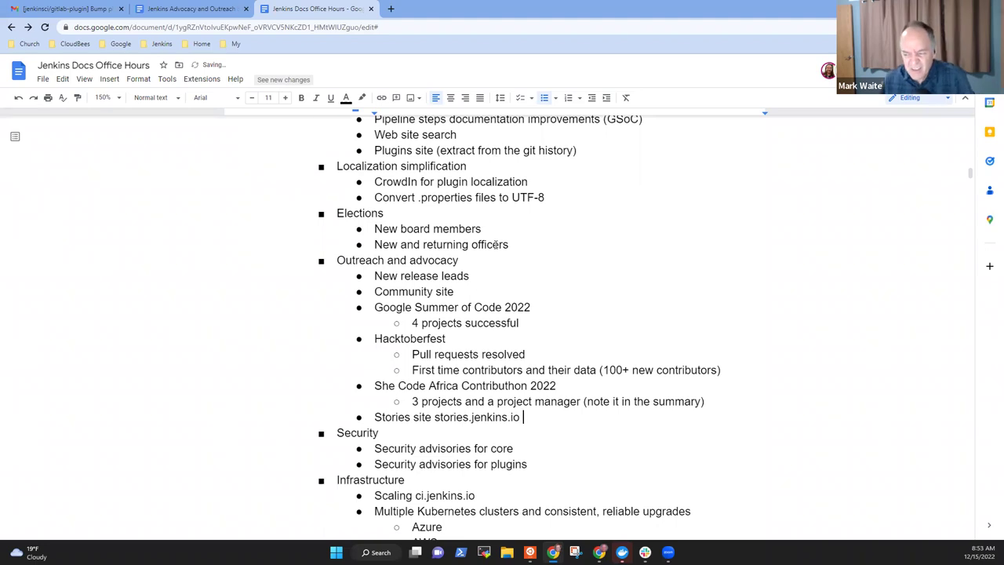
Review the Security, Infrastructure and sponsor contribution themes of the newsletter outline, down to the Ongoing support list
key("Down")
key("Down")
key("shift+Home")
key("Down")
key("Down")
key("Down")
key("Down")
key("Down")
key("Down")
key("Down")
key("Down")
key("Down")
key("Down")
key("Down")
key("Down")
key("Down")
key("Down")
key("Down")
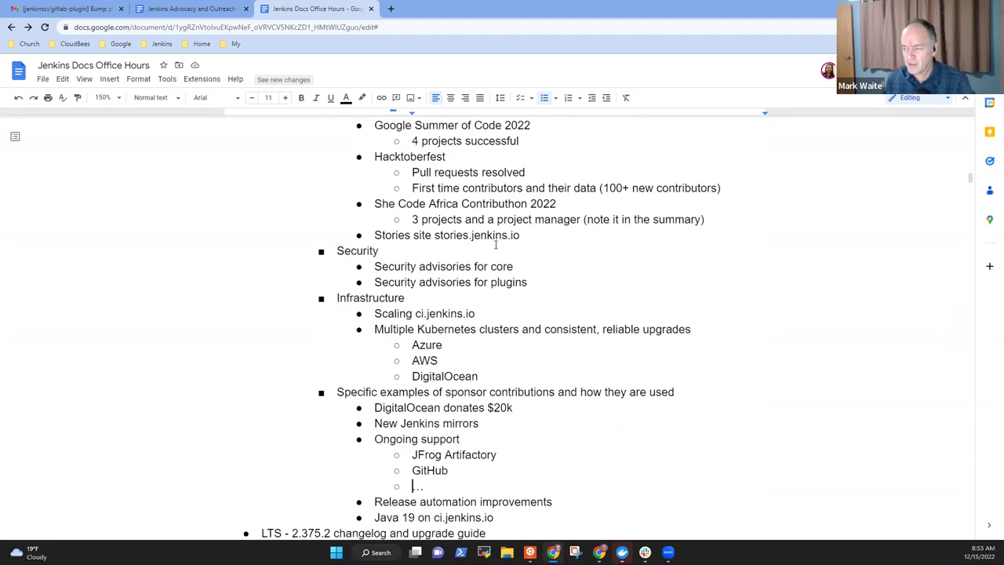
Revisit the Security and Infrastructure themes, and highlight the heading about specific examples of sponsor contributions and how they are used
key("Up")
key("Up")
key("Up")
key("Up")
key("Up")
key("Up")
key("Up")
key("Up")
key("Up")
key("Up")
key("Up")
key("Up")
key("Up")
key("Up")
key("Down")
key("Down")
key("Down")
key("Down")
key("Down")
key("Down")
key("Down")
key("Down")
key("Down")
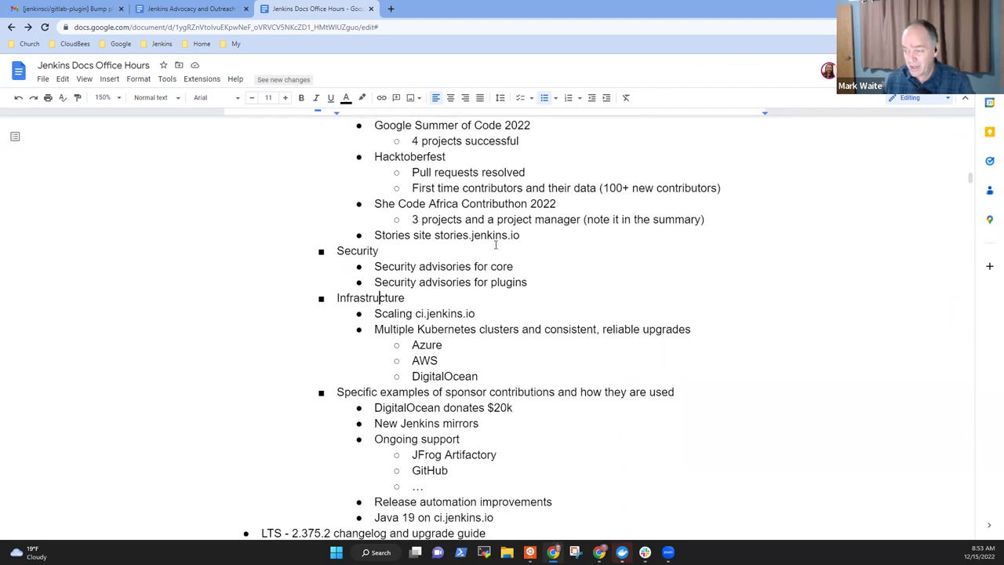
key("Home")
key("shift+End")
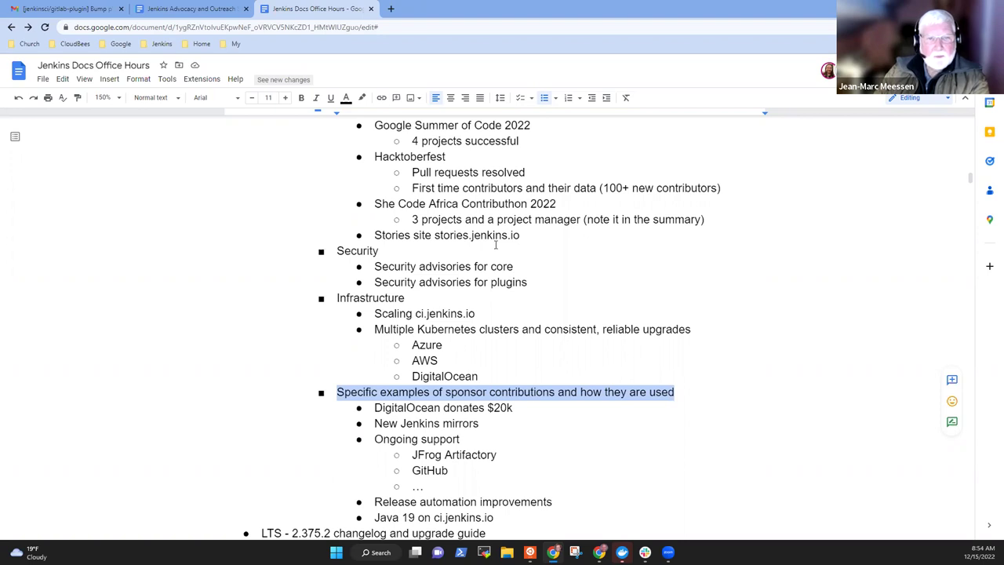
Go back up through the newsletter outline to re-examine the themes between the sponsor contributions and Outreach and advocacy
key("Up")
key("Up")
key("Up")
key("Up")
key("Up")
key("Up")
key("Up")
key("Up")
key("Up")
key("Up")
key("Up")
key("Up")
key("Up")
key("Up")
key("Up")
key("Up")
key("Up")
key("Up")
key("Up")
key("Up")
key("Down")
key("Down")
key("Down")
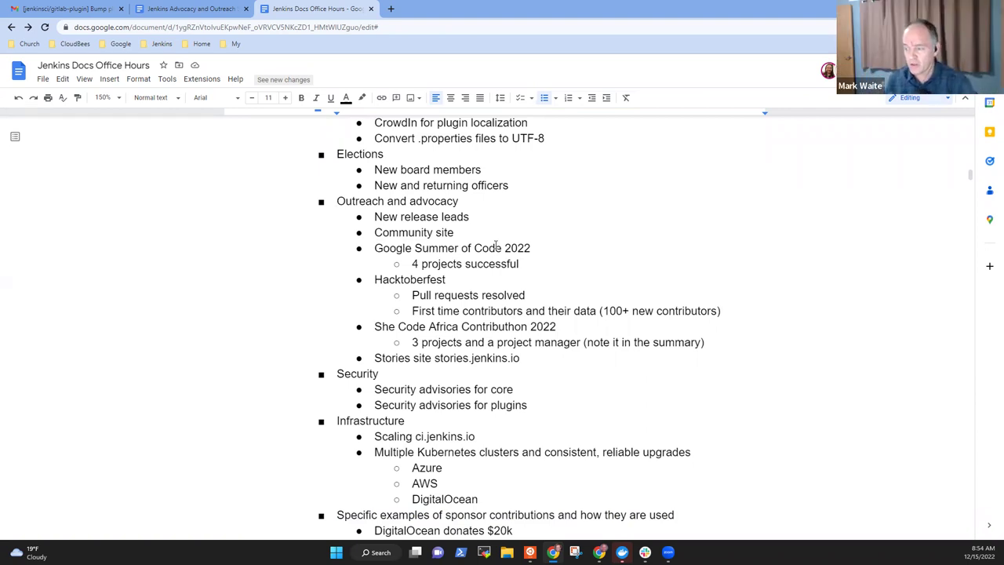
Add a "Jenkins contributor summit" bullet below the Stories site item under Outreach and advocacy
key("Down")
key("Down")
key("Down")
key("Down")
key("Down")
key("Down")
key("Down")
key("Down")
key("Down")
key("Down")
key("Down")
key("Up")
key("End")
key("Return")
type("Jenkins contributor summit in ear")
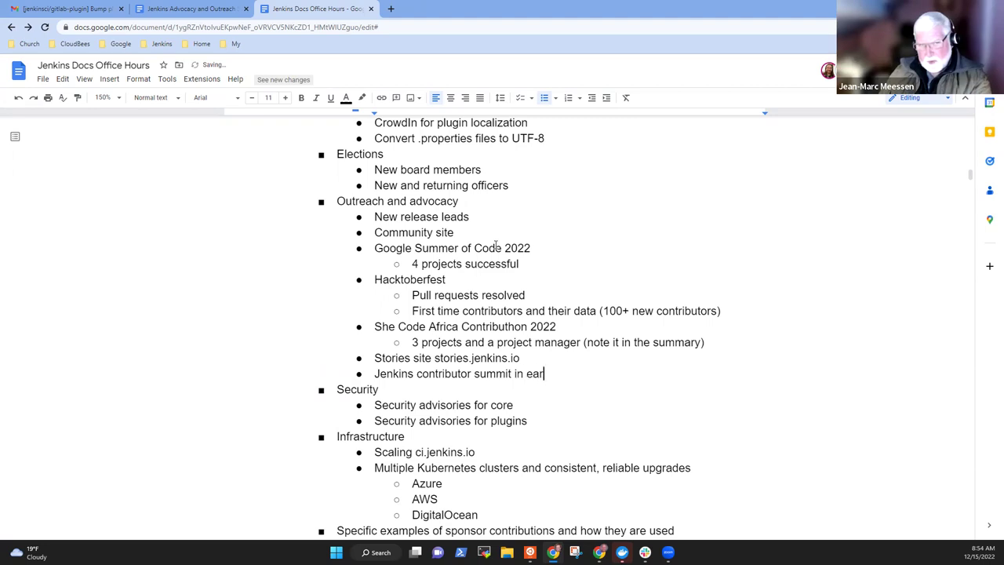
type("ly 2022?")
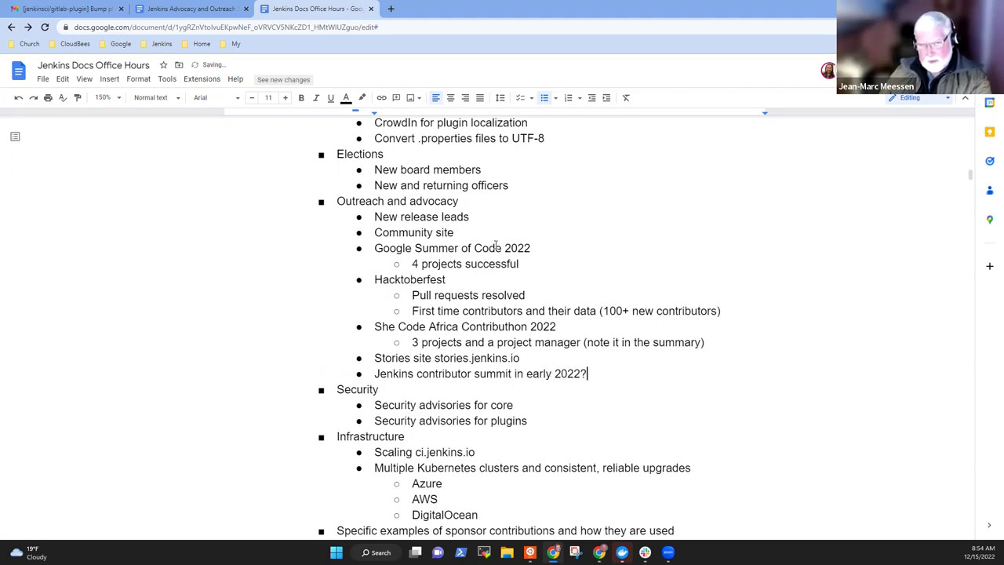
key("ctrl+BackSpace")
key("ctrl+BackSpace")
key("ctrl+BackSpace")
key("ctrl+BackSpace")
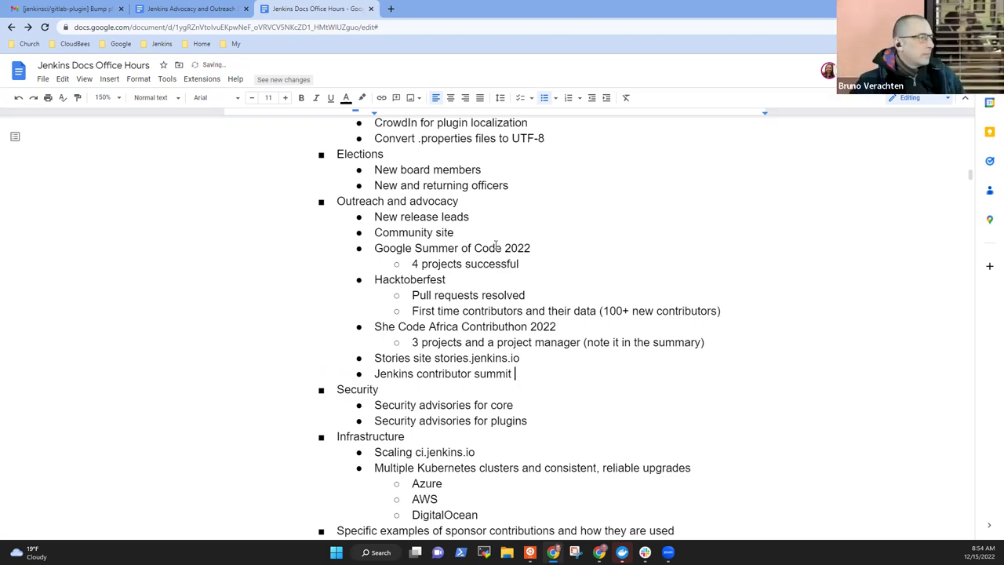
Add the sub-bullets "cdCon session" and "Earlier in the year?" under Jenkins contributor summit
key("Return")
key("Tab")
type("cd")
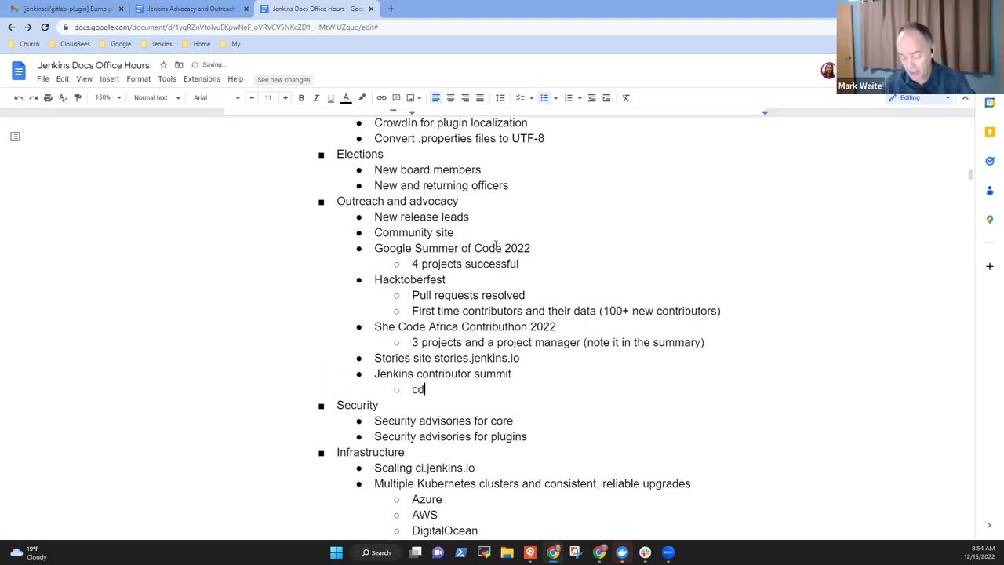
type("Con session")
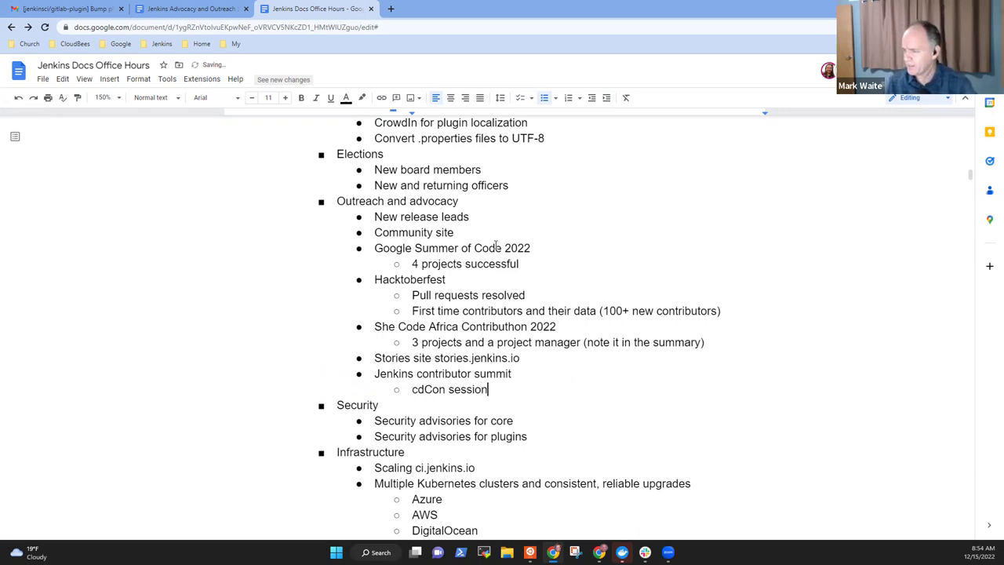
key("Return")
type("Earlier")
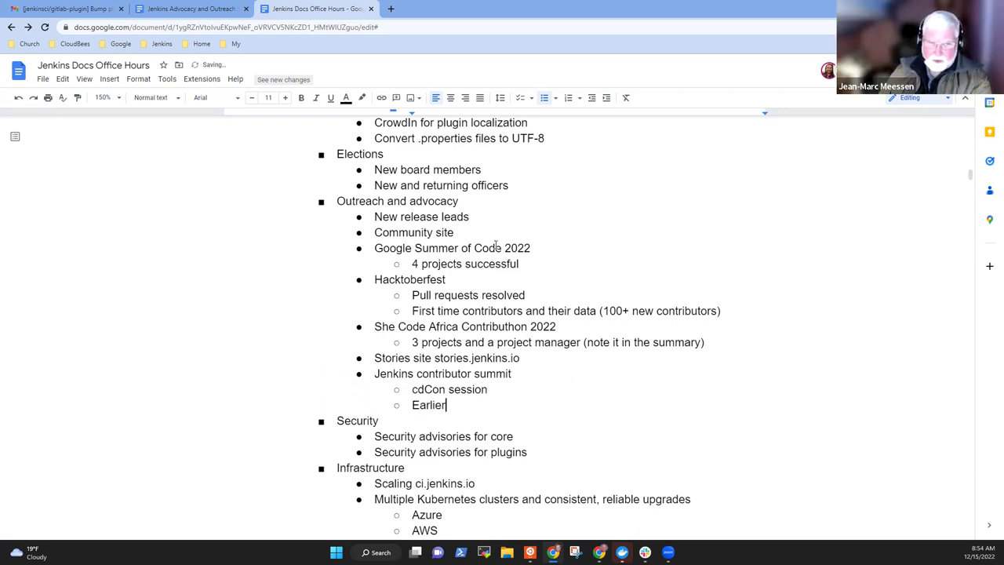
type(" in the year?")
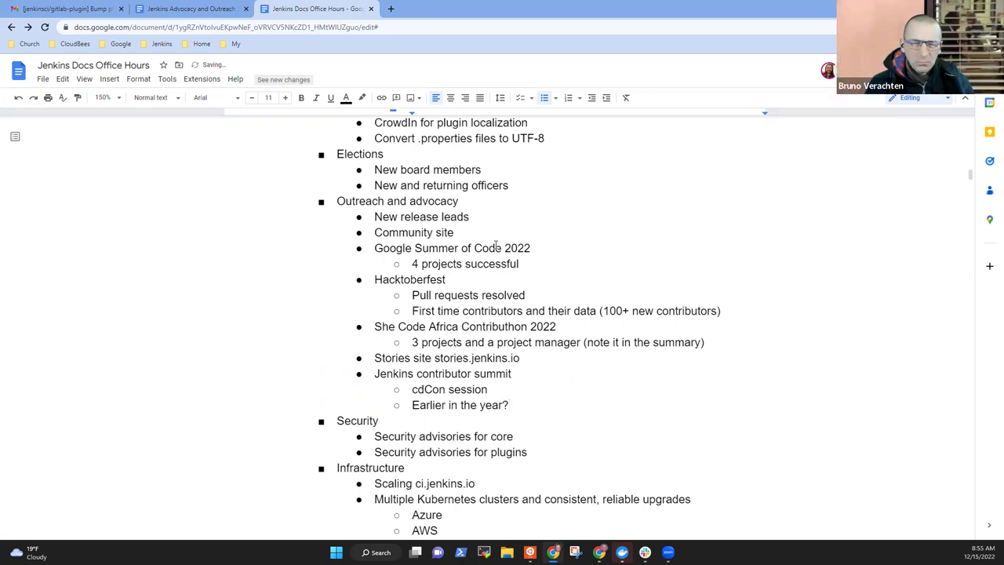
Under User experience improvements, add a bullet above the Pipeline graph view plugin crediting the two presenters' vision presentation at DevOps World
scroll(495, 245, "up", 1)
scroll(495, 245, "up", 4)
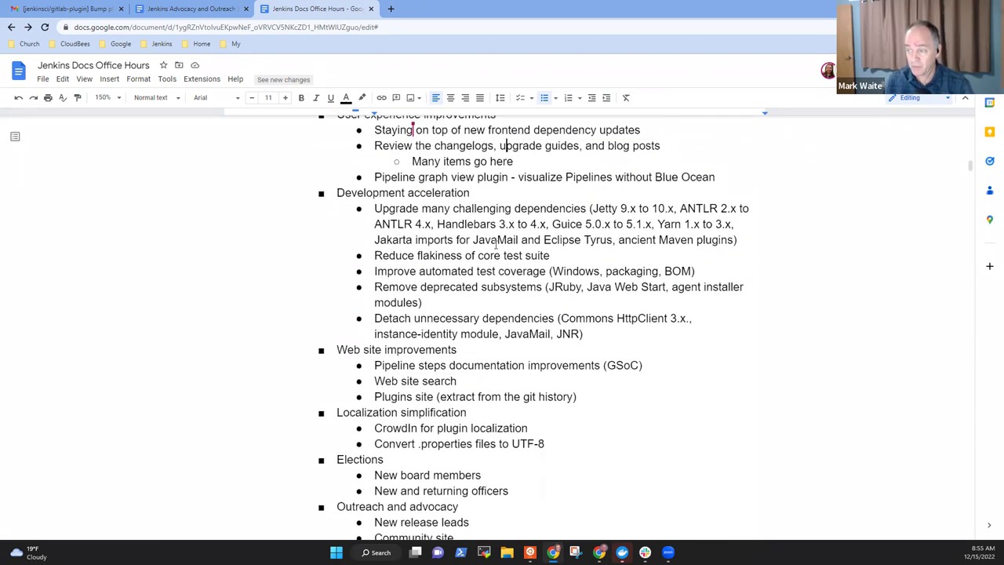
scroll(495, 245, "up", 1)
key("Up")
key("Up")
key("Up")
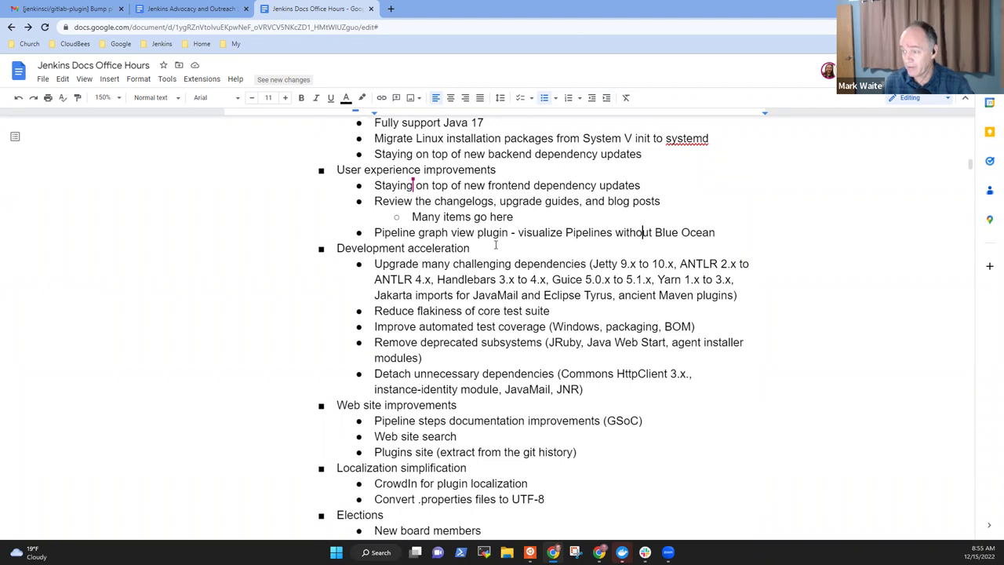
key("Up")
key("Return")
key("shift+Tab")
type("Vision presentation by Tim and ")
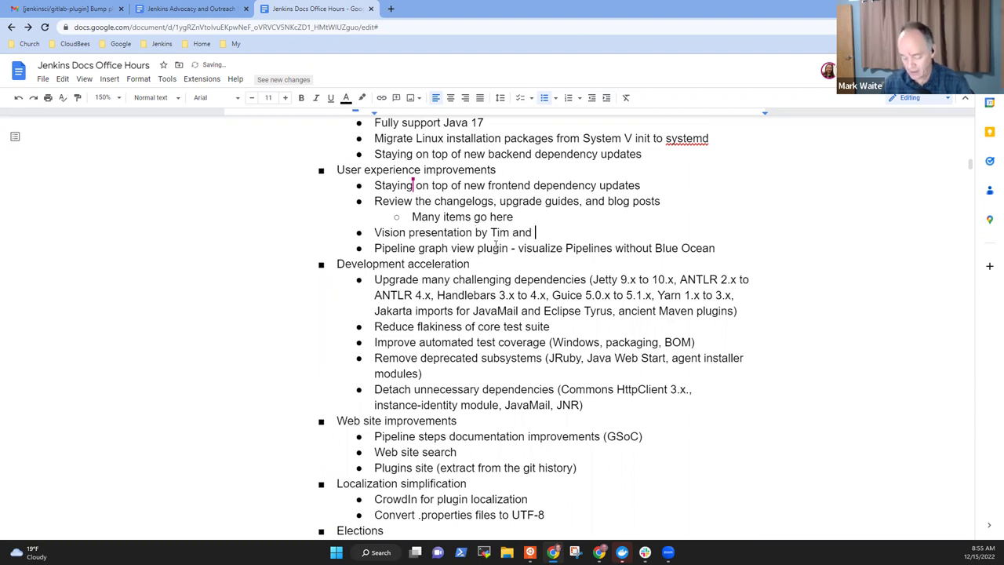
type("Jan at Dev")
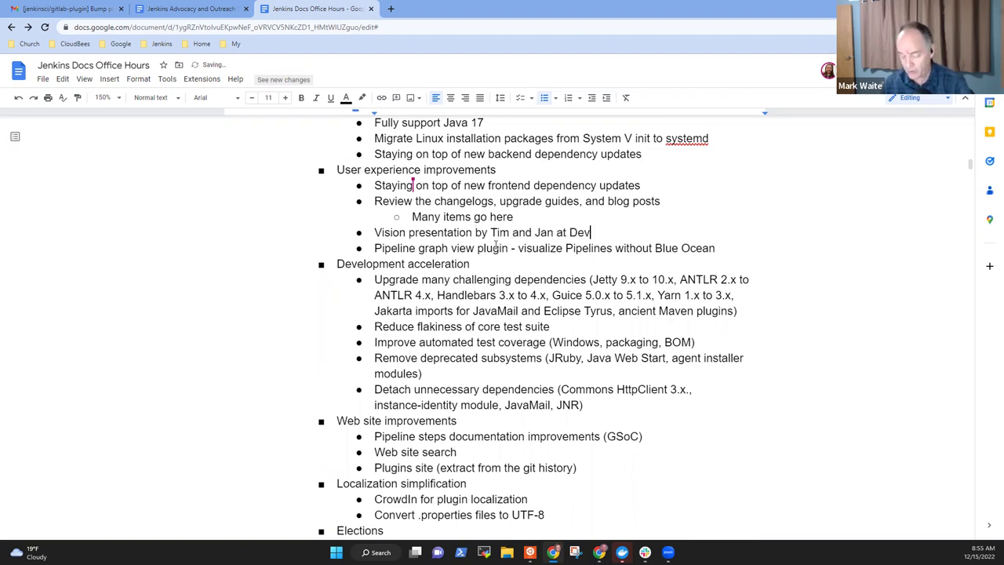
type("Ops World")
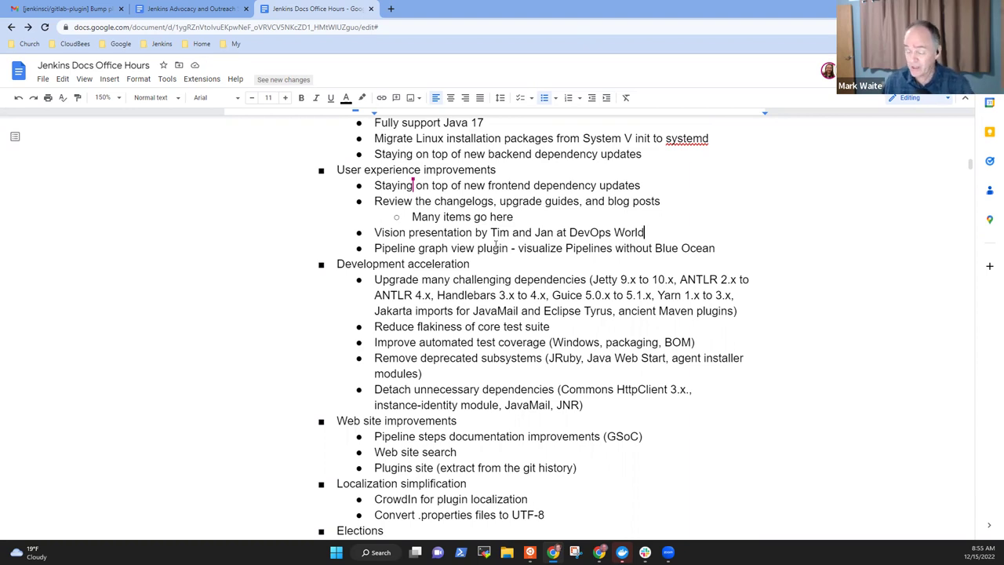
Add a "FOSDEM 2022" bullet after the Jenkins contributor summit sub-items under Outreach and advocacy
scroll(496, 247, "down", 5)
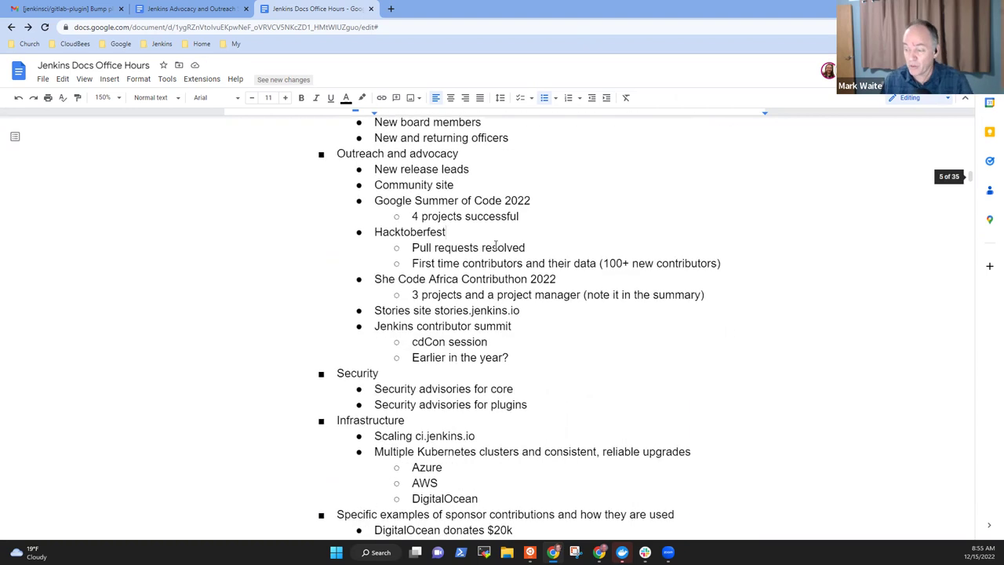
scroll(498, 184, "down", 5)
scroll(491, 190, "up", 2)
scroll(509, 214, "down", 1)
scroll(510, 213, "up", 3)
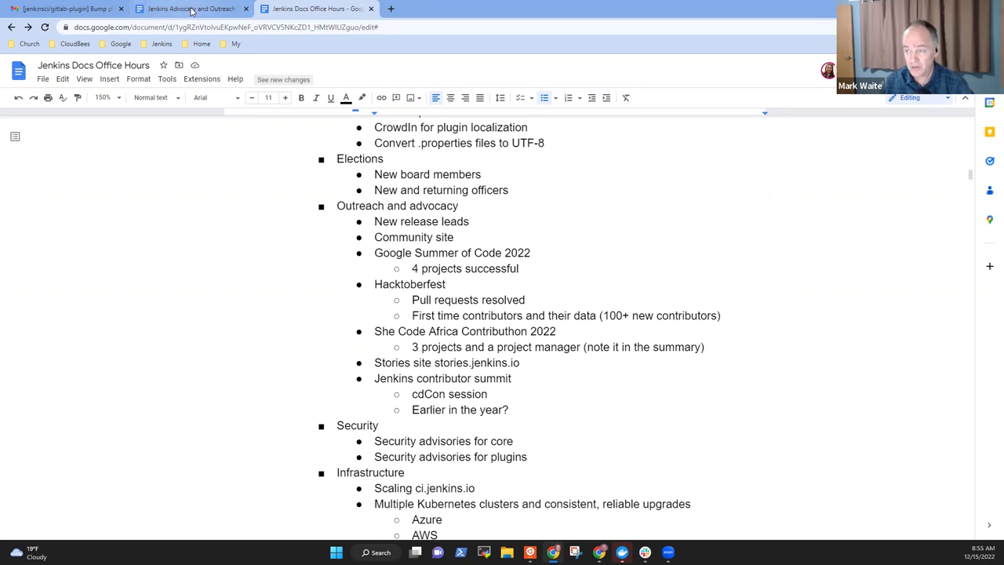
left_click(459, 207)
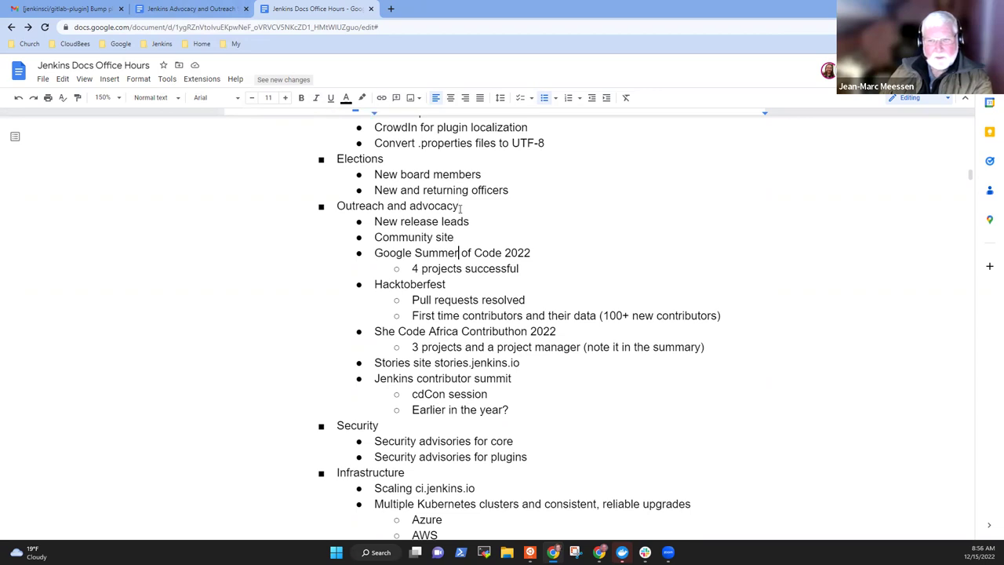
left_click(458, 409)
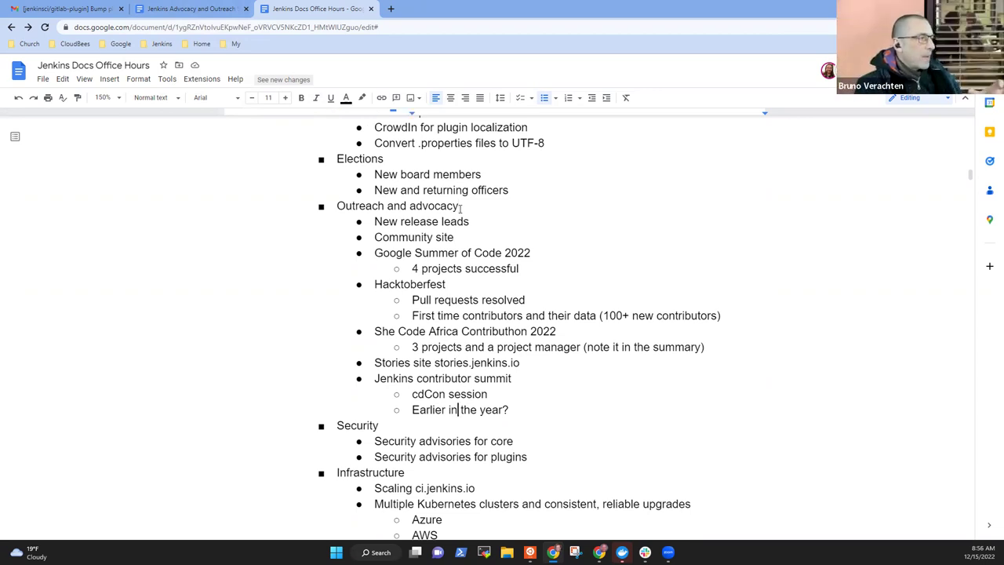
key("End")
key("Return")
key("shift+Tab")
type("FOSDEN")
key("BackSpace")
type("M ")
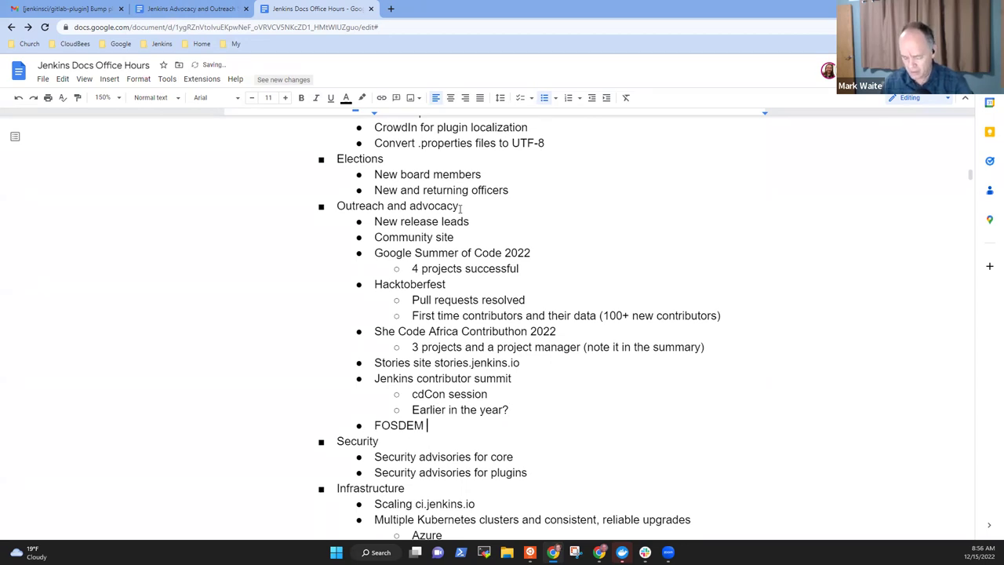
type("2022")
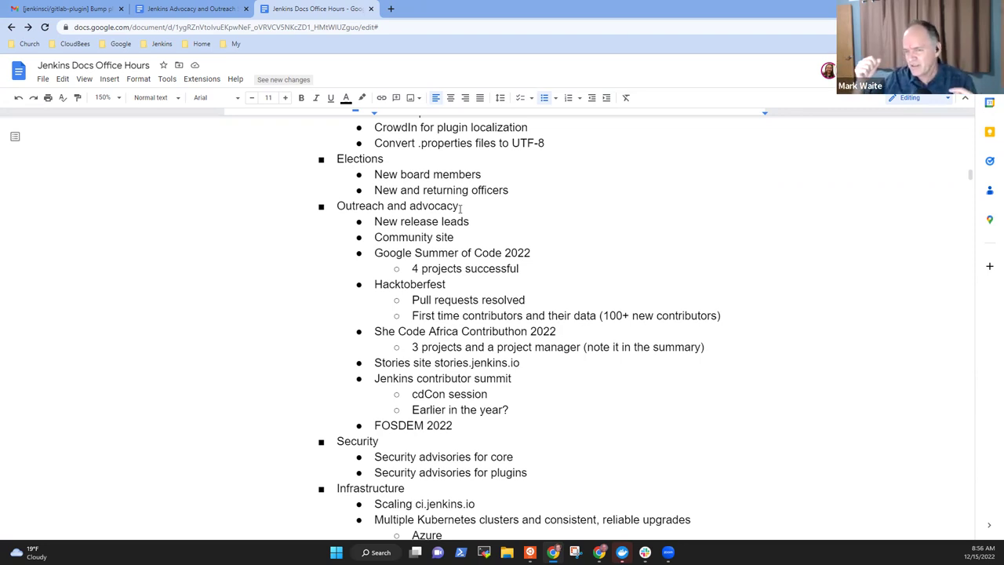
Remove the "FOSDEM 2022" bullet from Outreach and advocacy
key("shift+Home")
key("BackSpace")
key("BackSpace")
key("BackSpace")
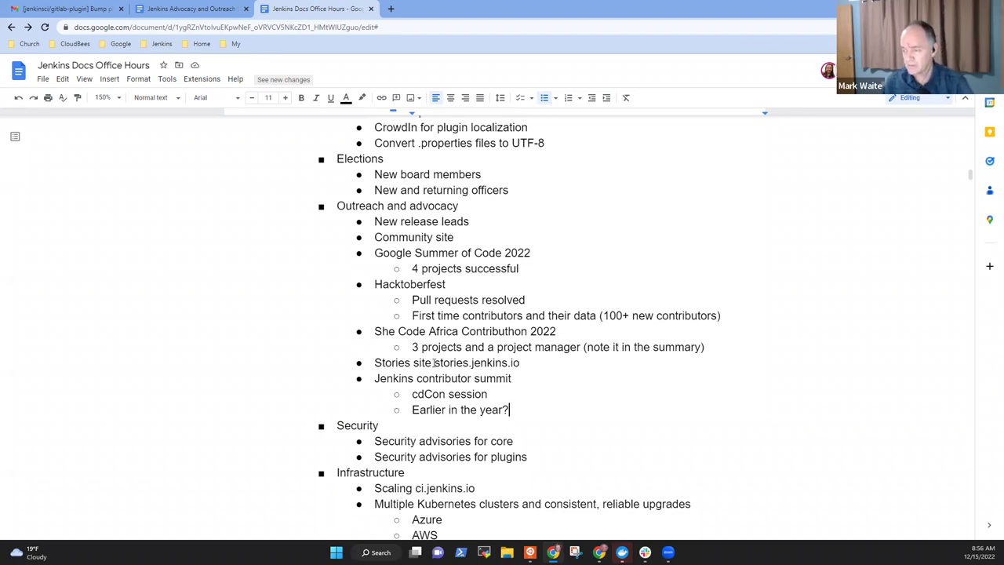
Switch to the Jenkins Advocacy and Outreach SIG Meeting Agenda document
scroll(434, 362, "up", 6)
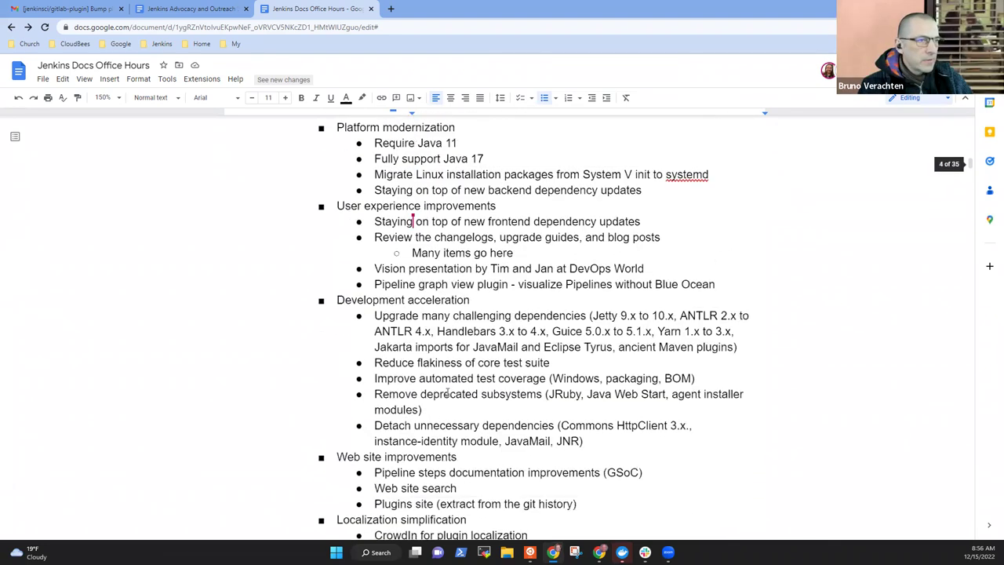
scroll(449, 396, "up", 2)
scroll(451, 396, "down", 2)
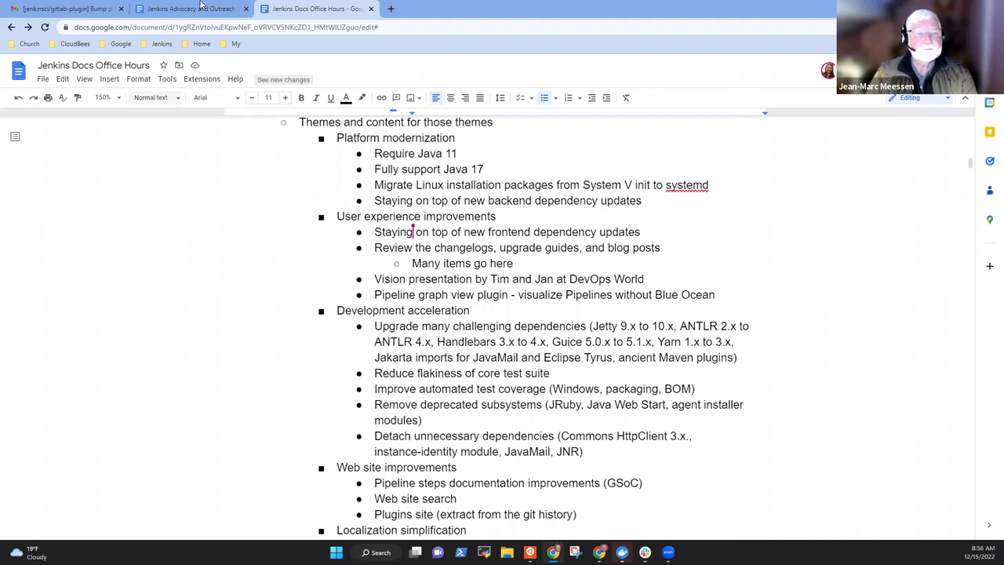
key("ctrl+Page_Up")
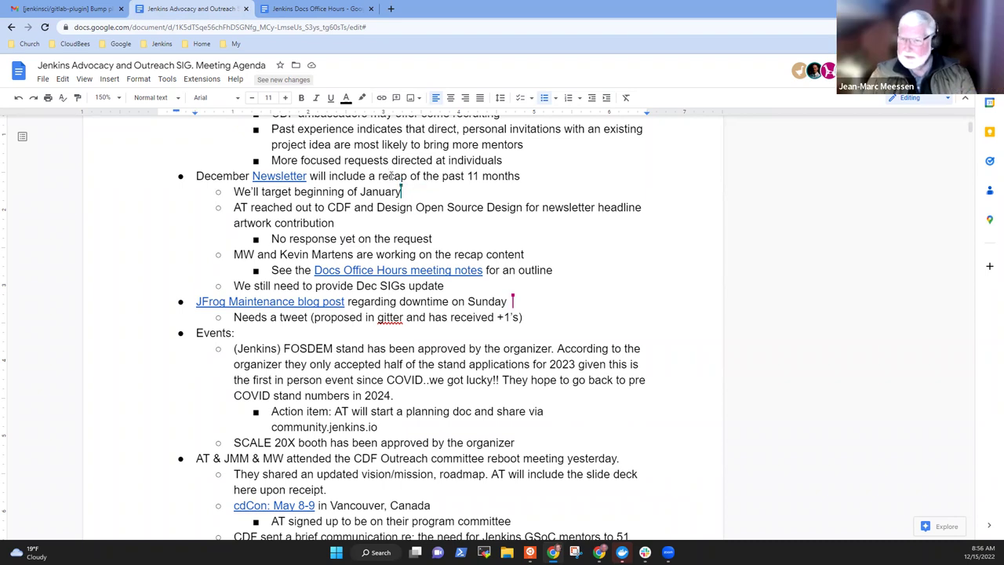
Highlight the item about newsletter headline artwork contribution under the December Newsletter entry
key("End")
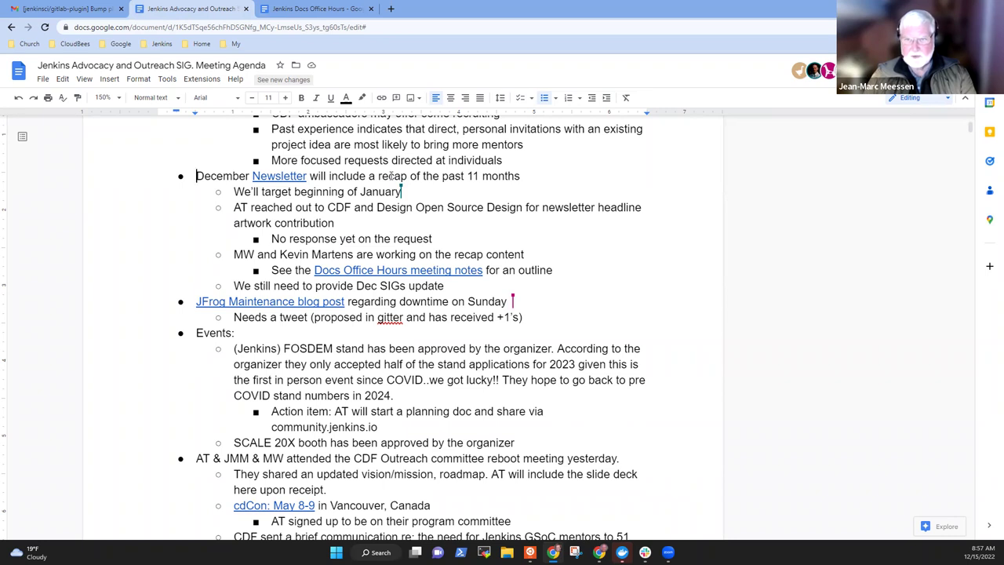
key("Down")
key("Down")
key("Up")
key("Up")
key("Home")
key("shift+End")
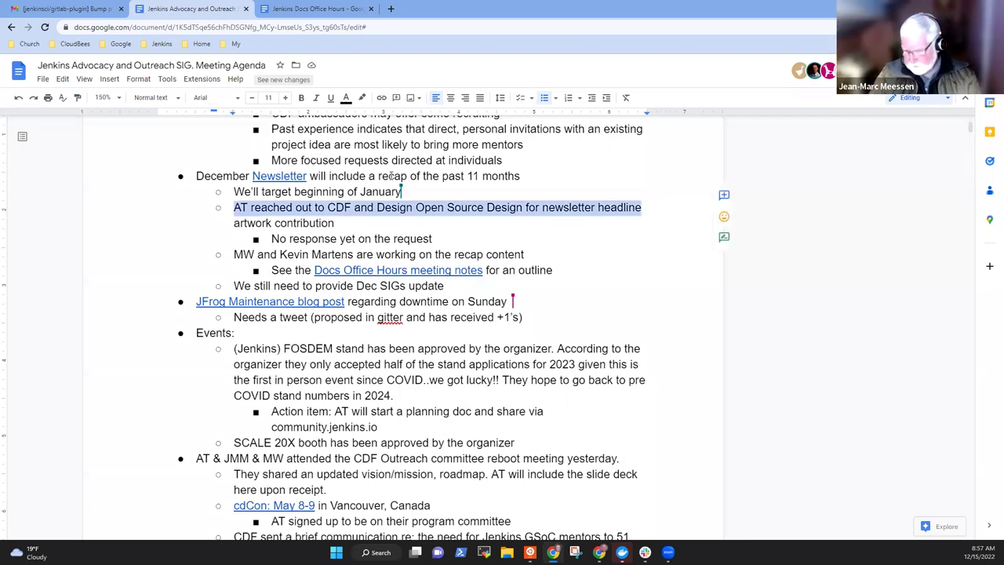
key("shift+Down")
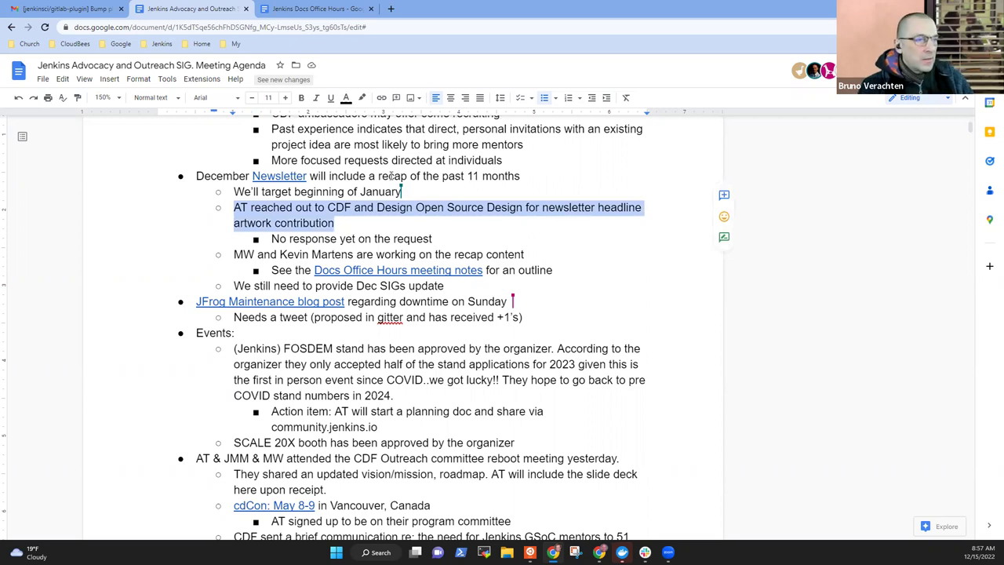
Under the Dec SIGs update item, add the sub-bullet "Each of the SIG leaders submit their part into the newsletter"
key("Down")
key("Down")
key("Down")
key("Down")
key("End")
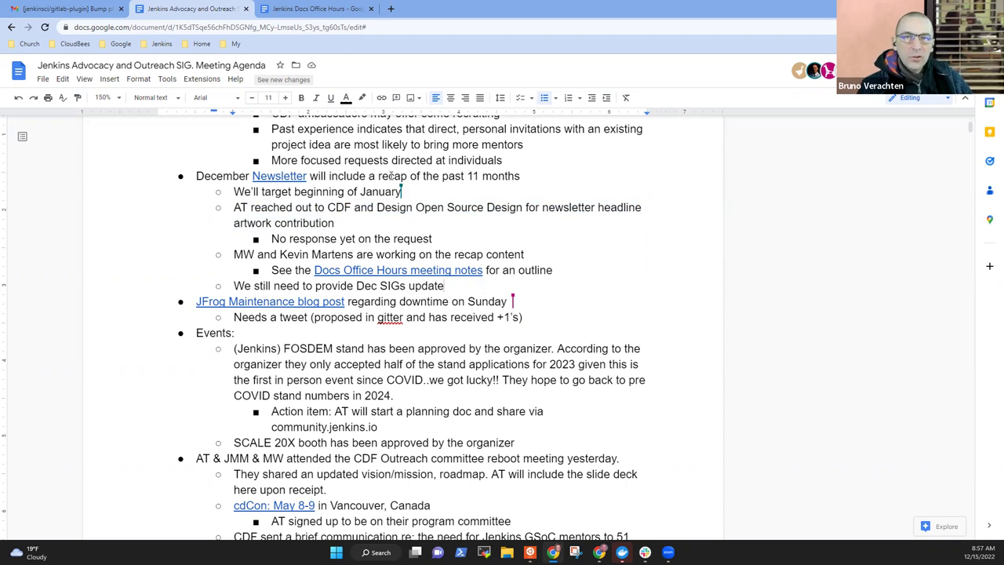
key("Return")
key("Tab")
type("Part")
key("BackSpace")
key("BackSpace")
key("BackSpace")
key("BackSpace")
type("Each of the ")
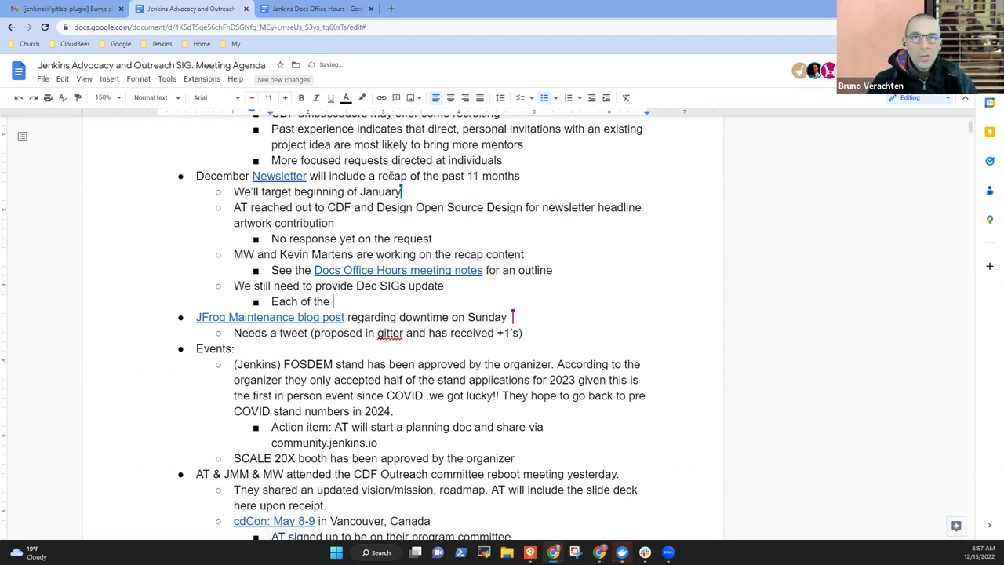
type("SIG leaders")
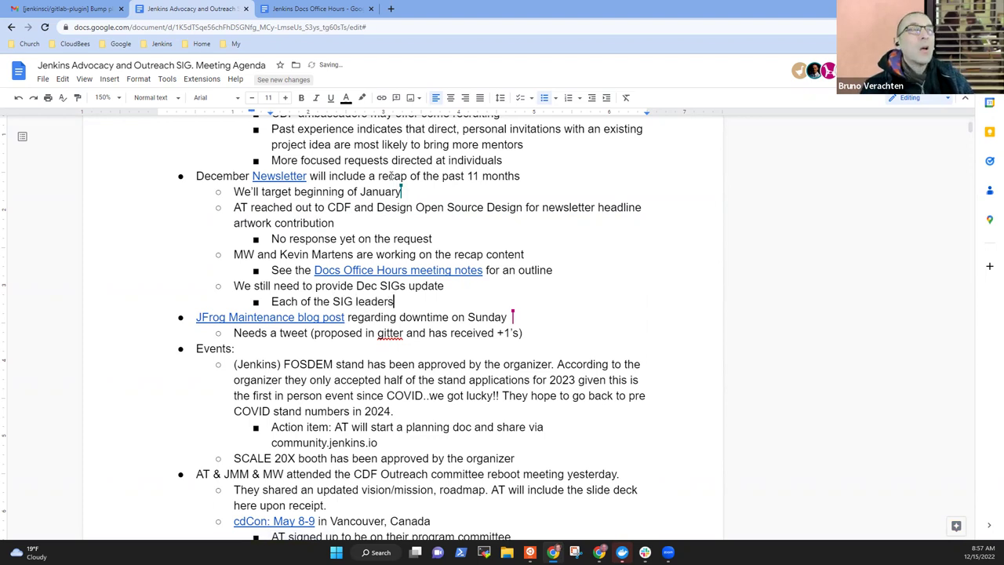
type(" submit t")
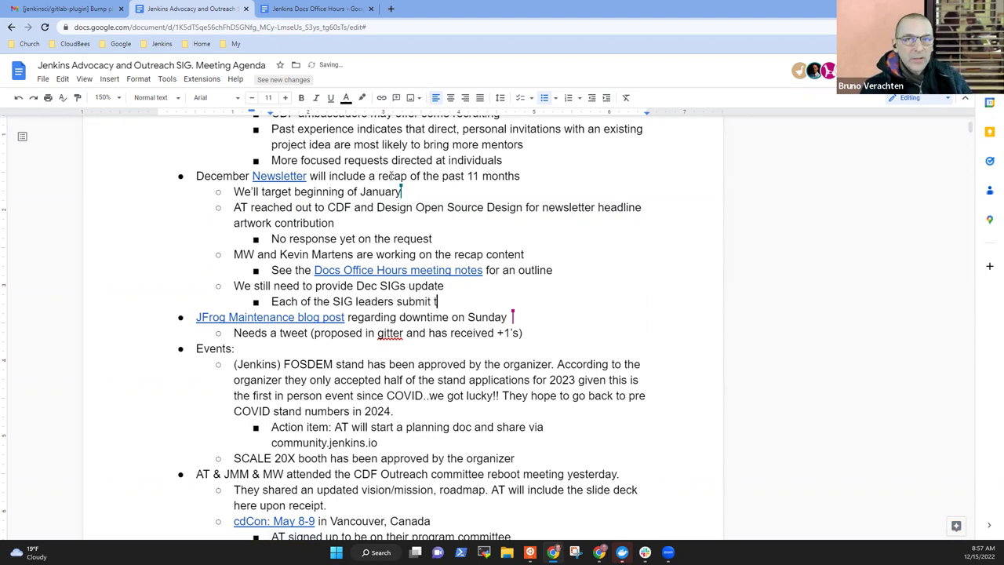
type("heir part into t")
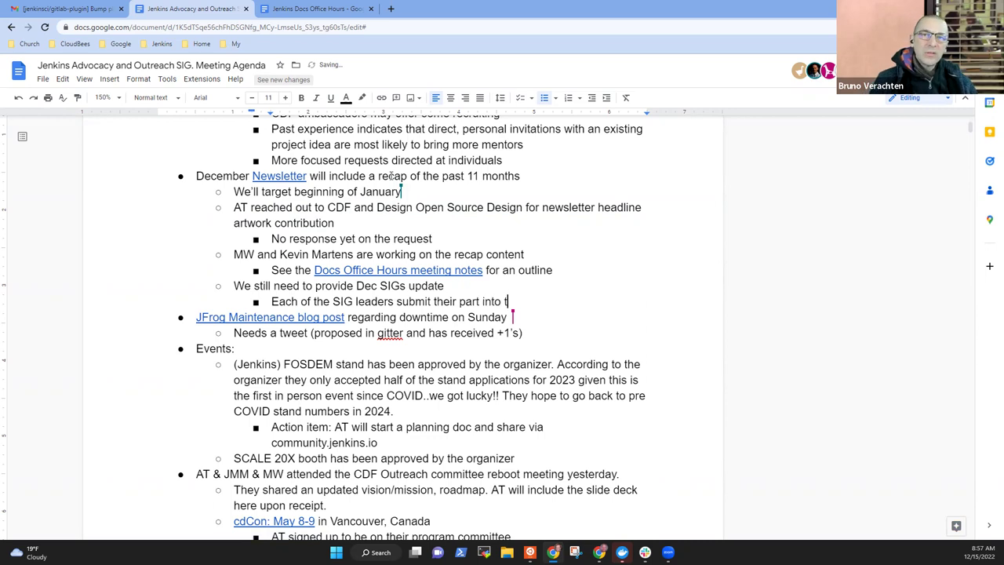
type("he newslette")
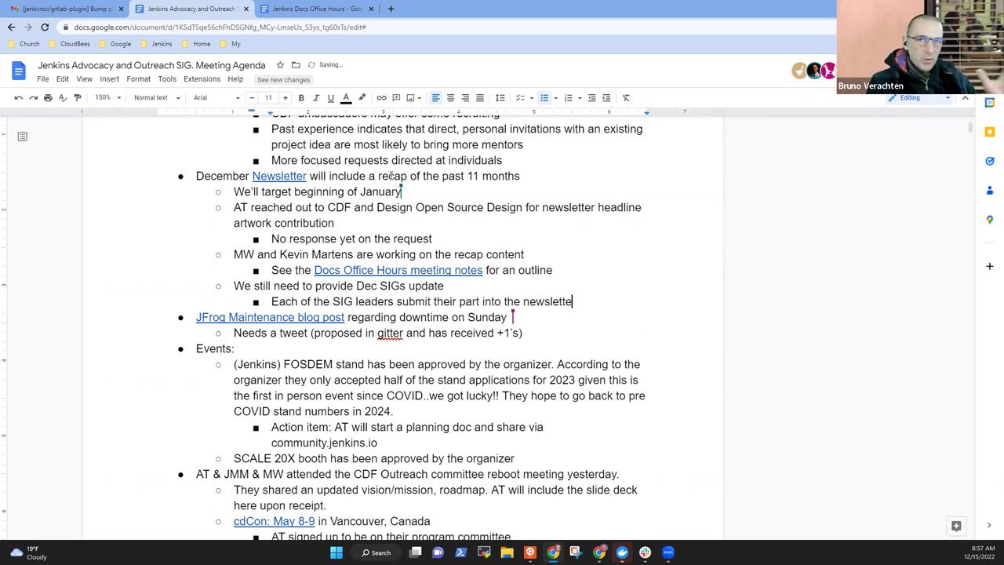
type("r")
Add a second sub-bullet under the Dec SIGs update item reading "Google Doc is used as the draft"
key("Return")
type("Goog")
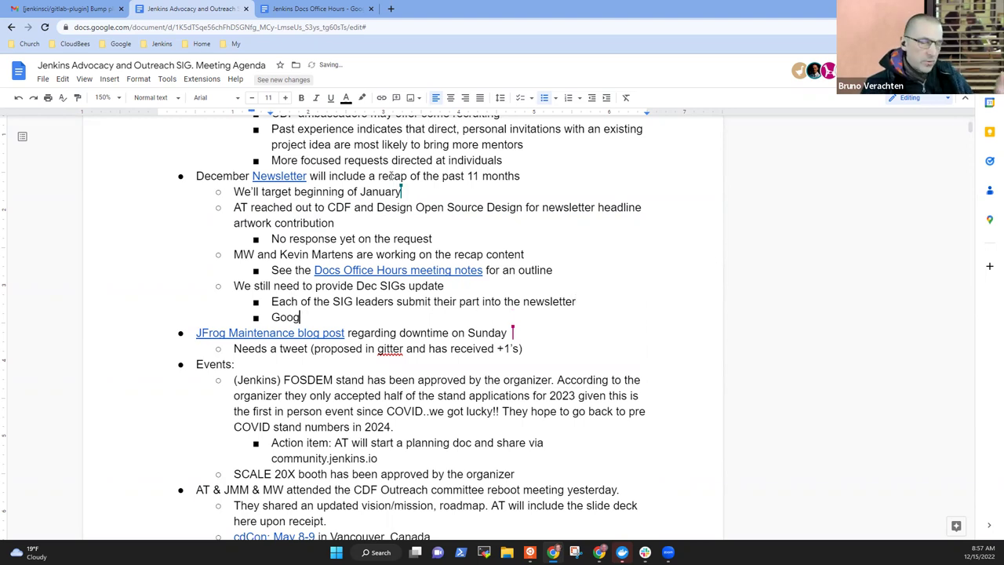
type("le Doc")
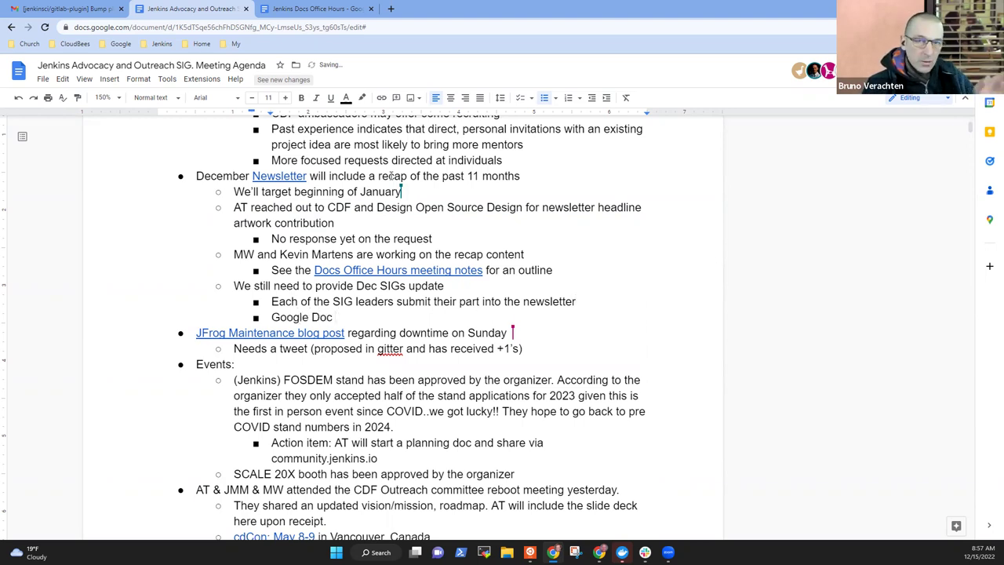
type(" is used as th")
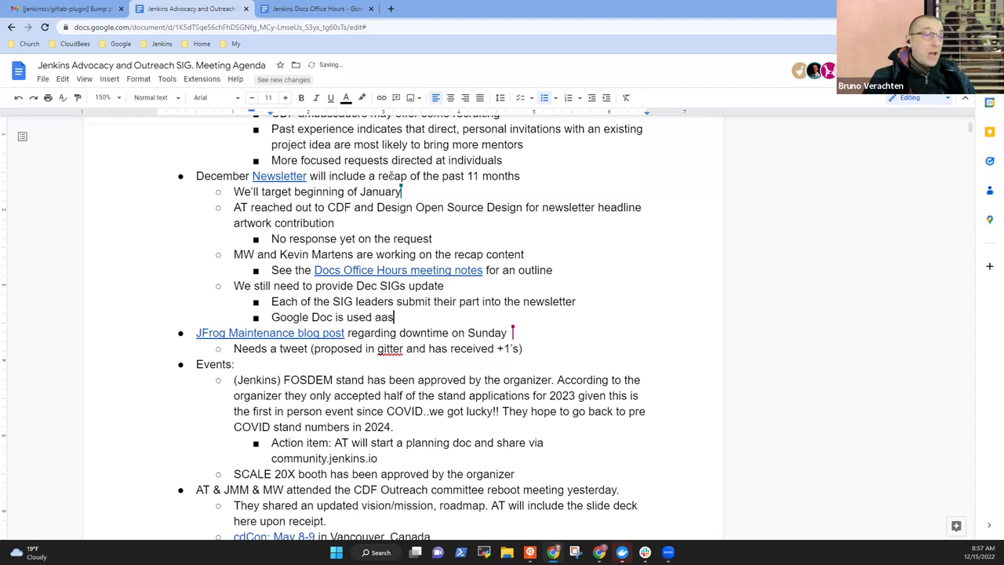
key("BackSpace")
key("BackSpace")
key("BackSpace")
key("BackSpace")
key("BackSpace")
type("as the draft")
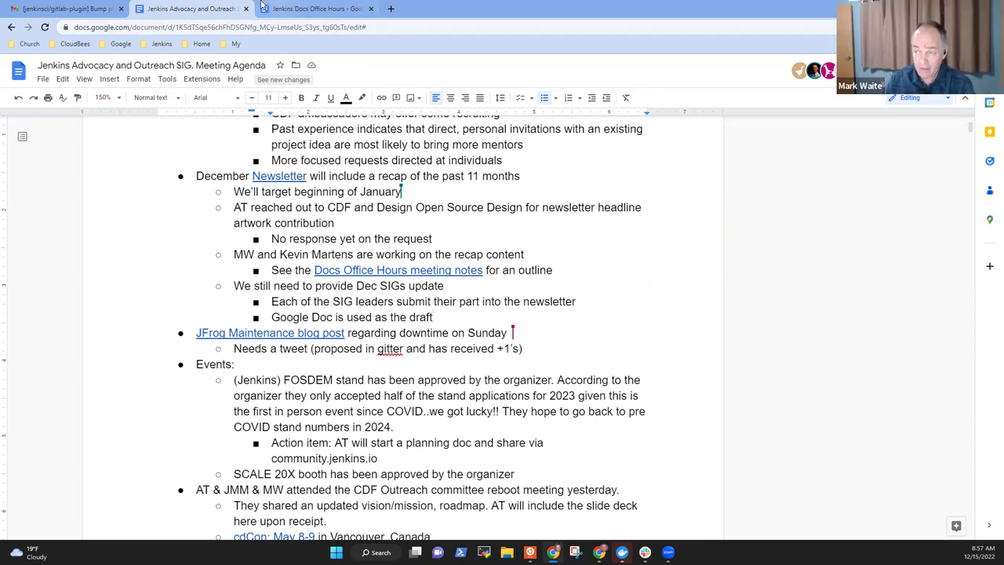
Review the themes outline in the Jenkins Docs Office Hours document and return to the Advocacy and Outreach SIG agenda
left_click(297, 9)
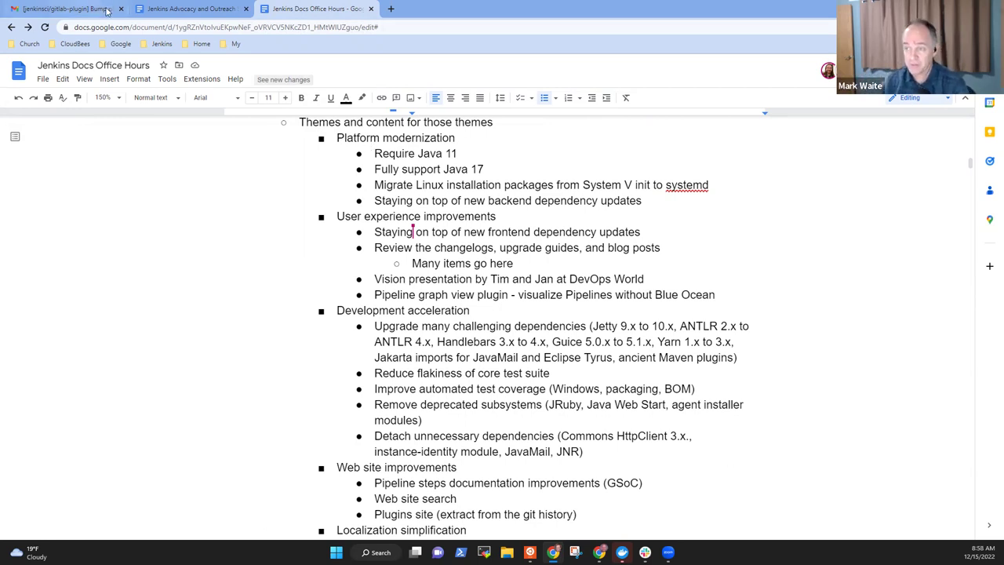
left_click(176, 11)
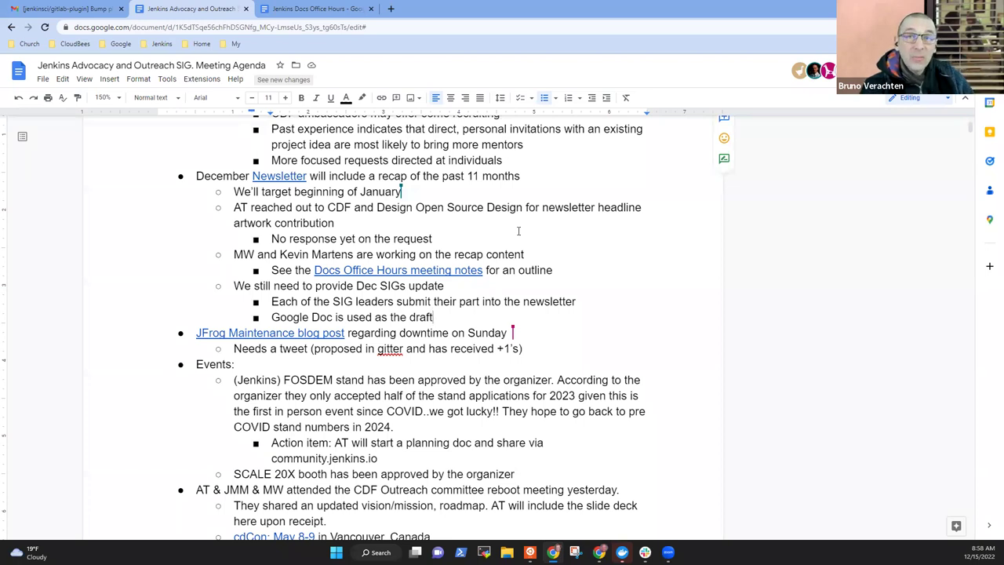
Add the sub-bullet "Paused ci.jenkins.io jobs" below the tweet item under the JFrog Maintenance blog post entry
triple_click(431, 329)
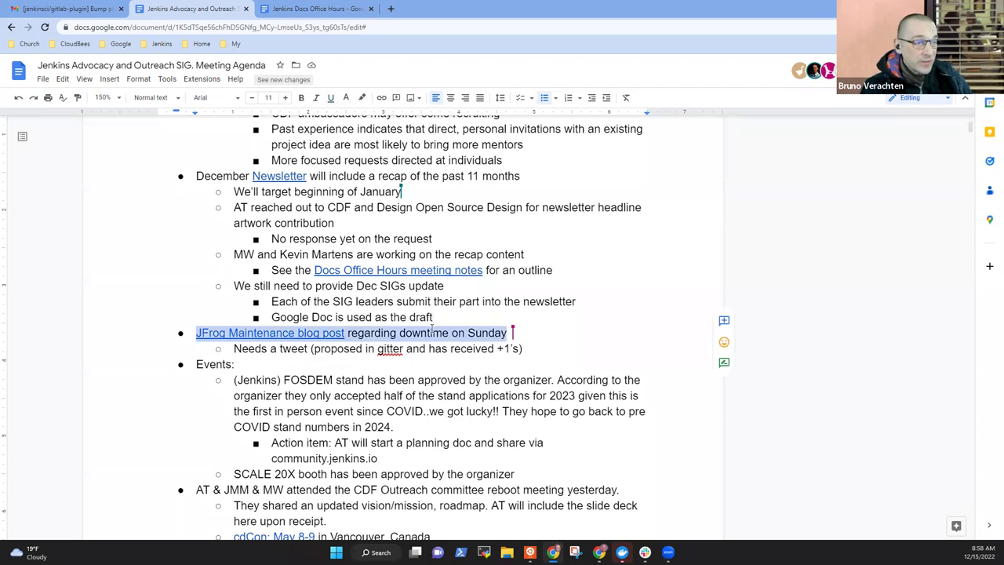
key("Left")
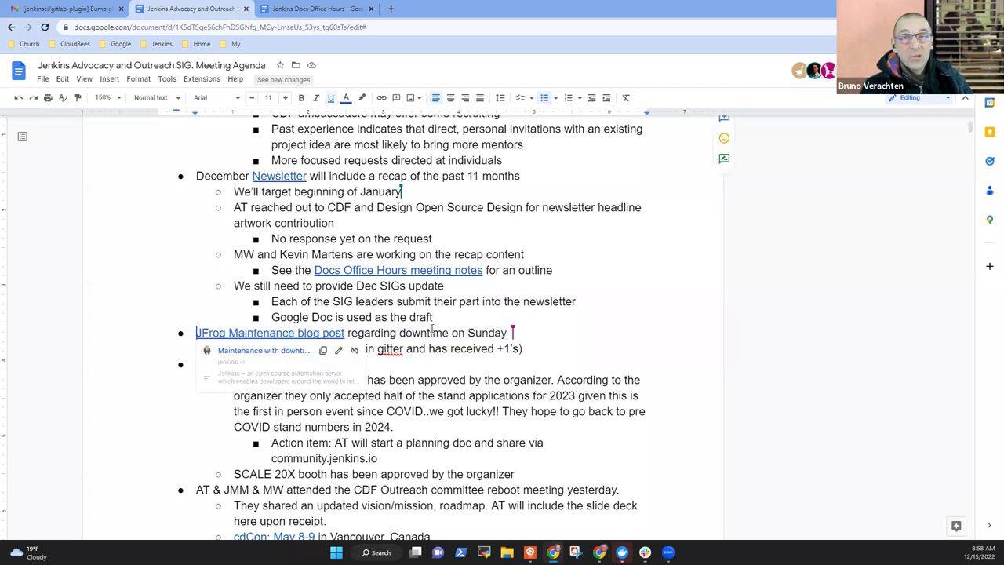
key("Down")
key("End")
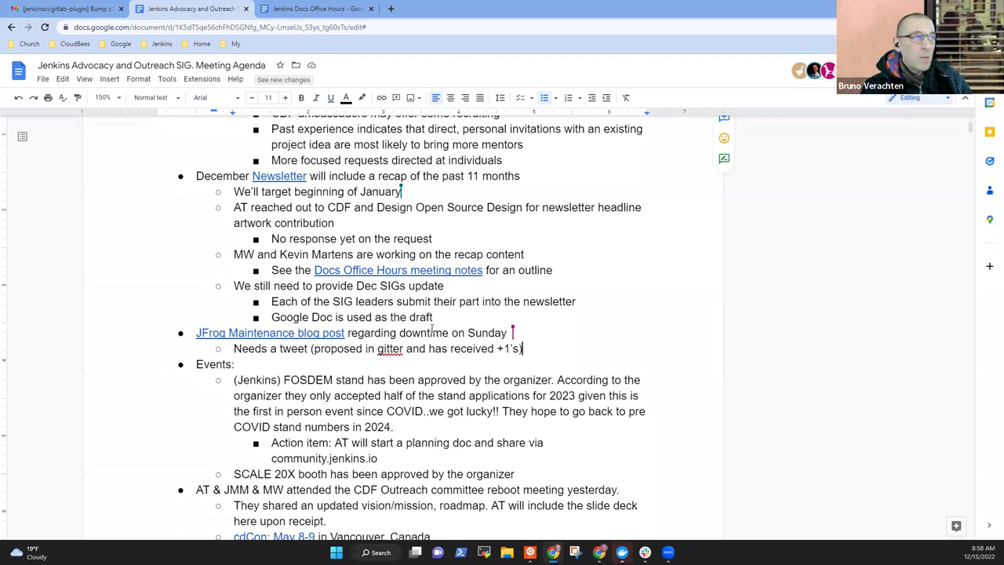
key("Return")
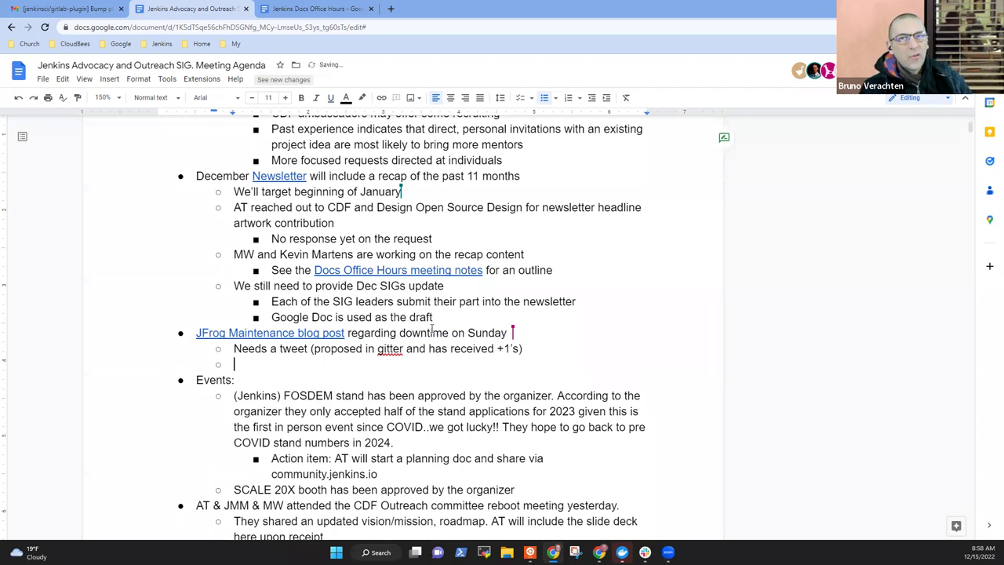
type("Paused ci.jenkins.io ")
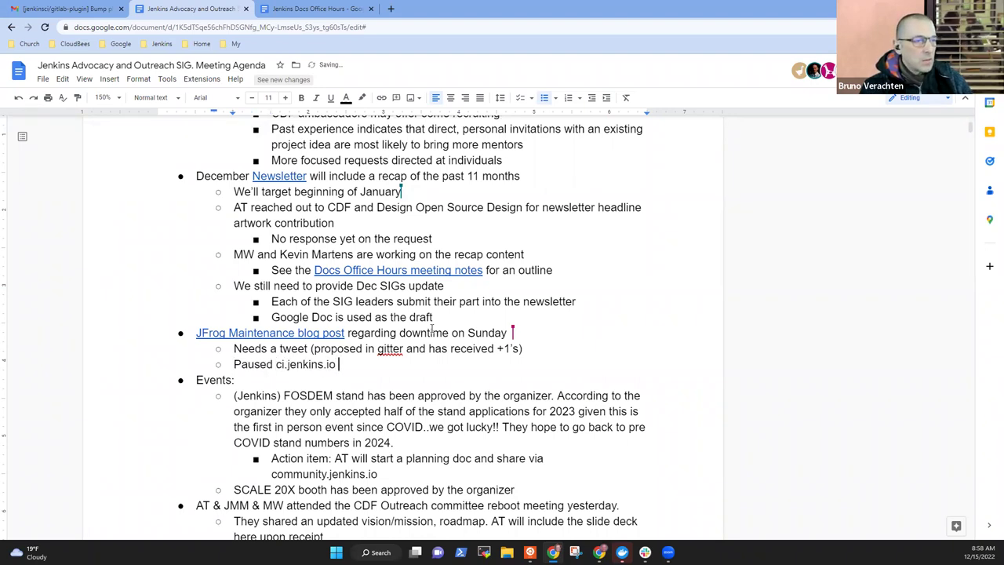
type("jobs")
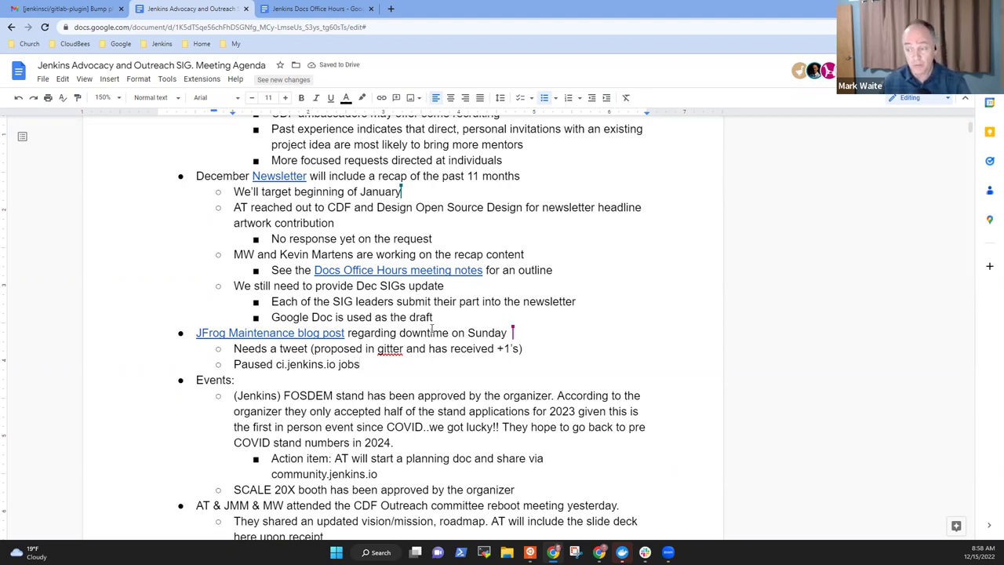
Reword the ci.jenkins.io sub-bullet as "Pausing ci.jenkins.io jobs because otherwise they will be"
key("ctrl+Left")
key("ctrl+Left")
key("ctrl+Left")
key("ctrl+Left")
key("Left")
key("BackSpace")
key("BackSpace")
type("ing")
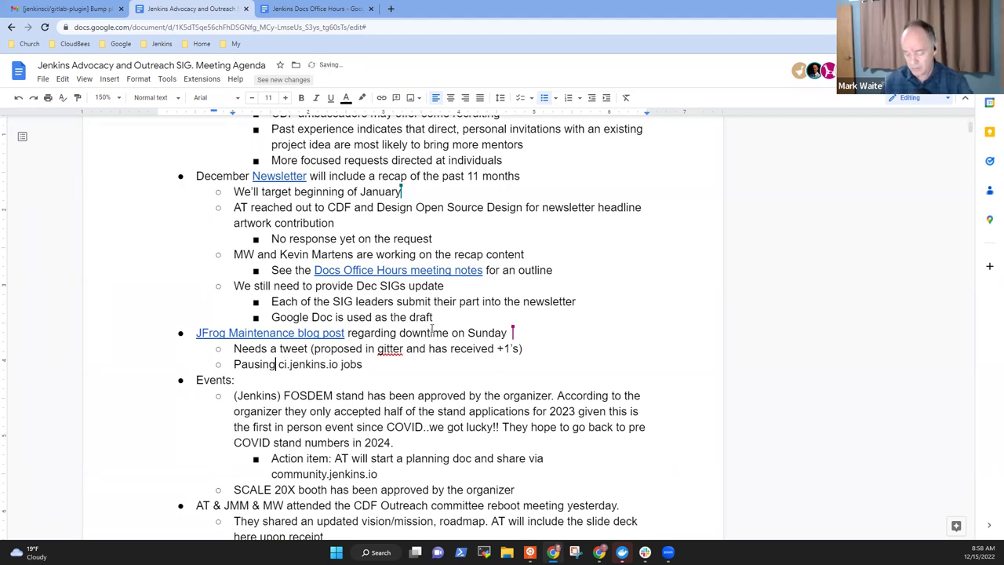
key("End")
type("because otherw")
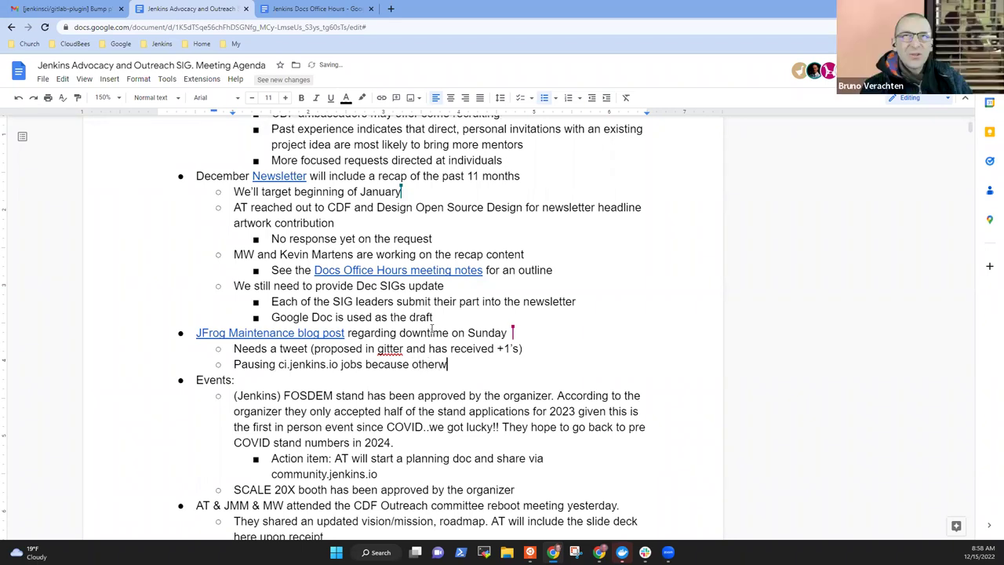
type("ise they ")
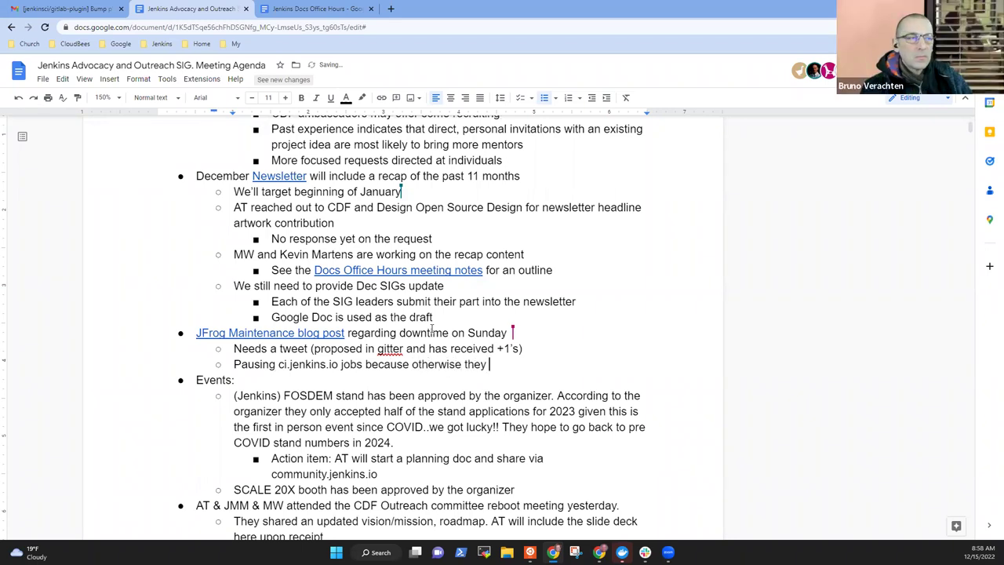
type("will be")
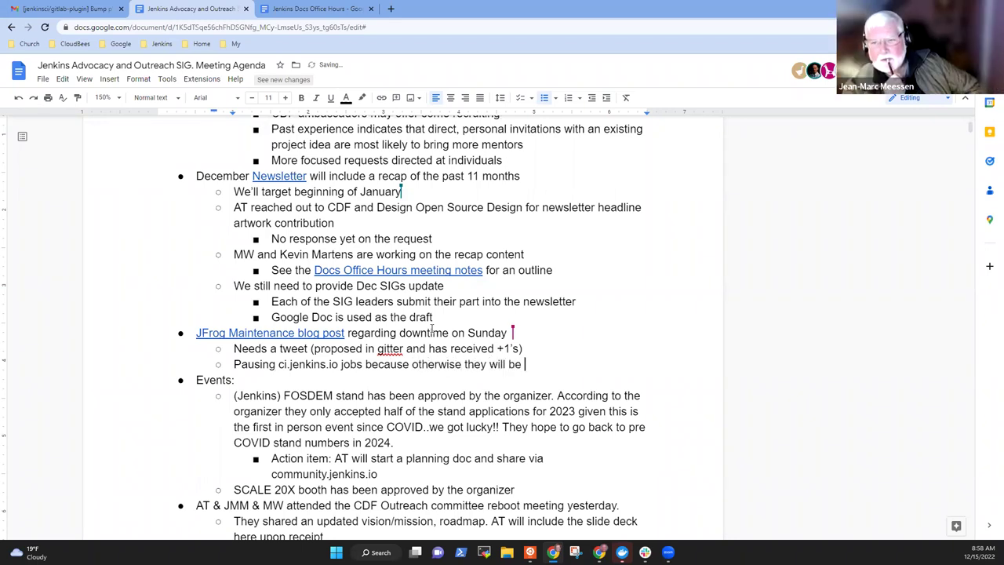
Add the sub-bullet "Notifications already posted to status.jenkins.io" under the JFrog Maintenance blog post entry
key("Return")
type("Notifications already")
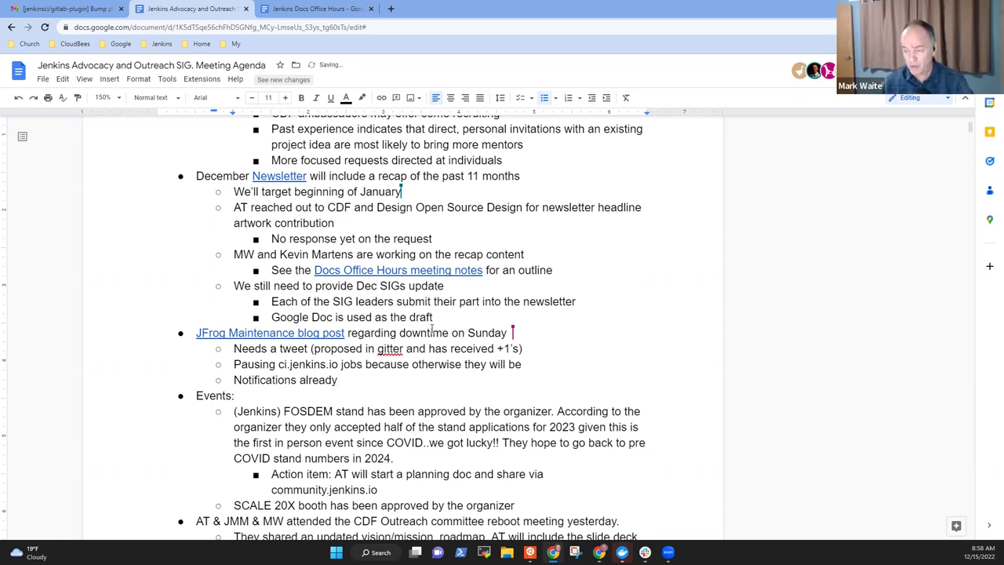
type("pos")
key("BackSpace")
key("BackSpace")
type("osted to")
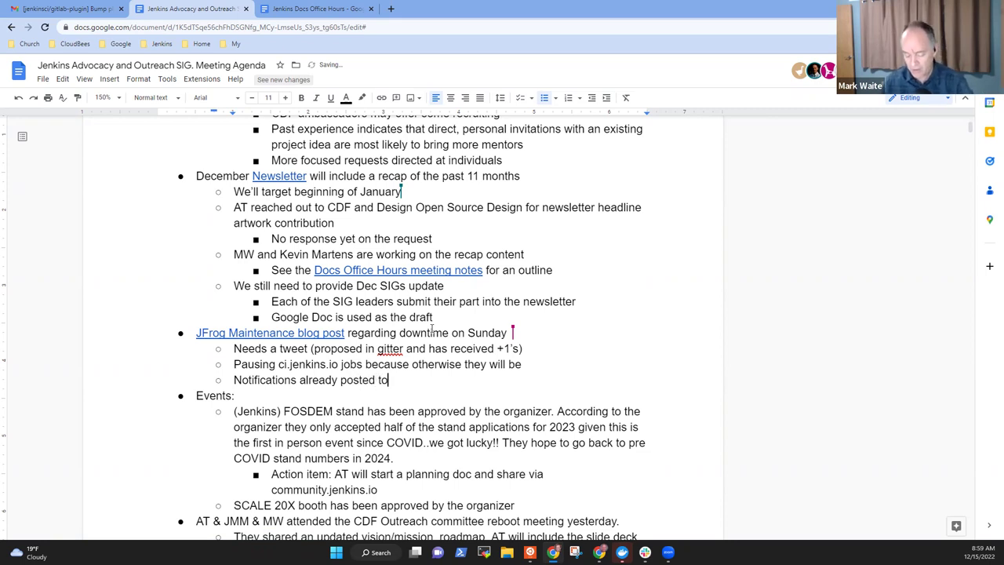
type(" status.jenkins.io")
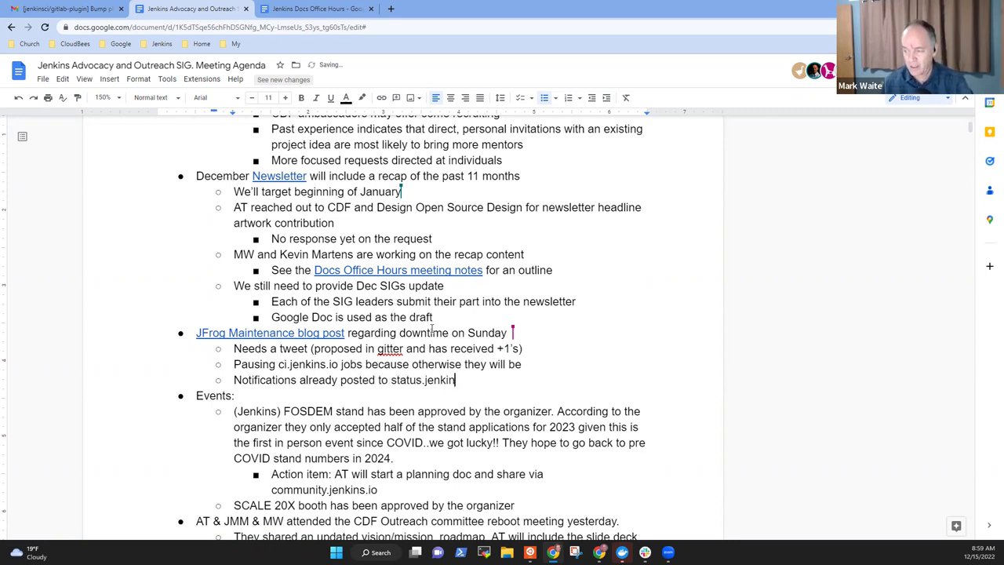
Open status.jenkins.io in a new tab, go to the JFrog Artifactory maintenance announcement, and copy its web address
left_click(391, 9)
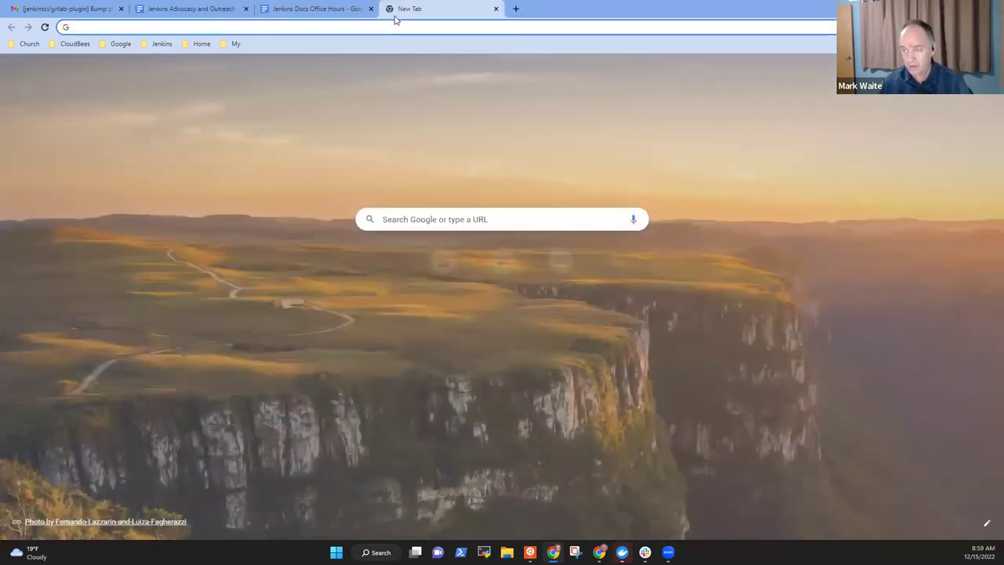
type("status.jenkins.io")
key("Return")
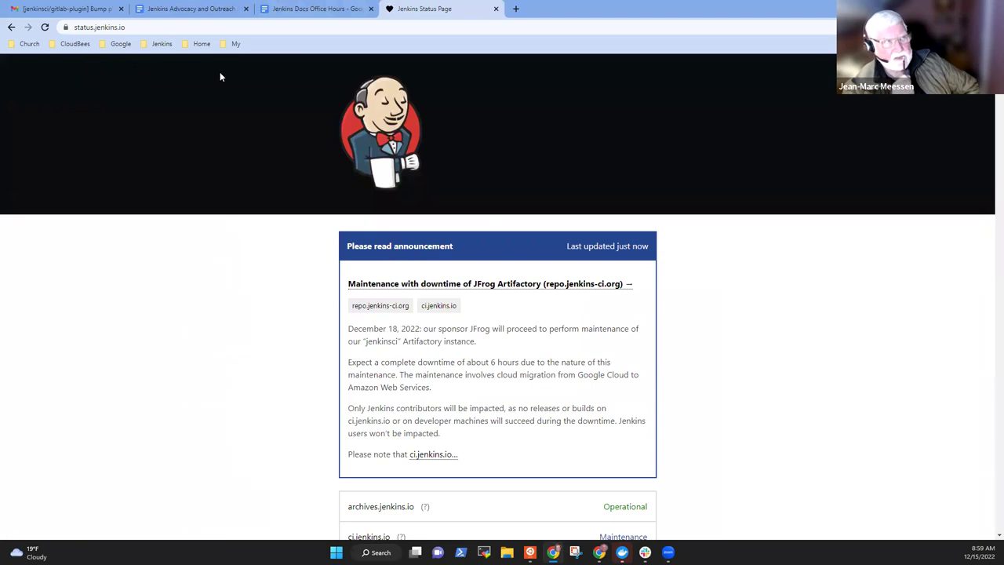
left_click(481, 289)
left_click(274, 26)
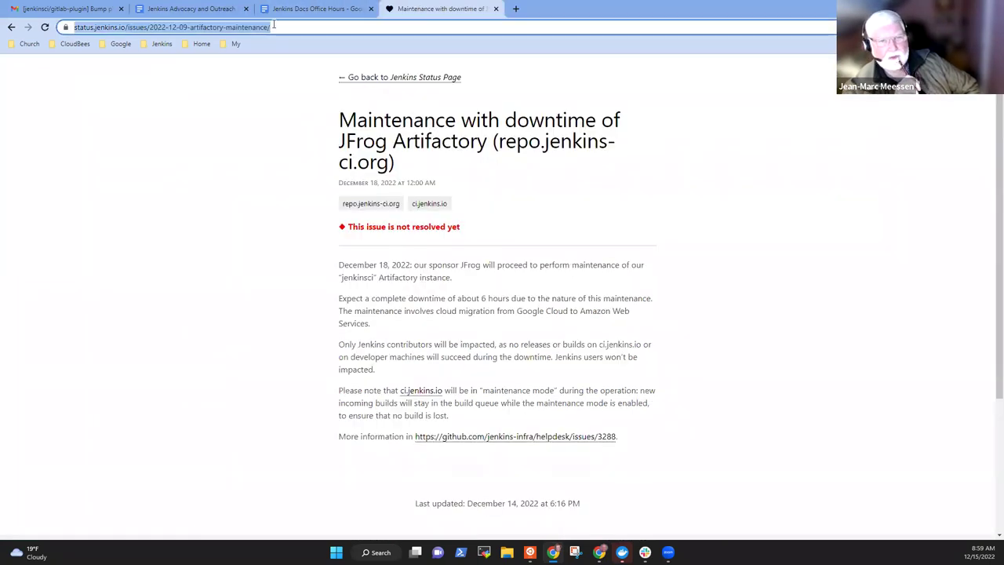
Link "status.jenkins.io" in the agenda to the Artifactory maintenance page and complete the following bullet as "We could write a notification on GitHub too"
left_click(218, 11)
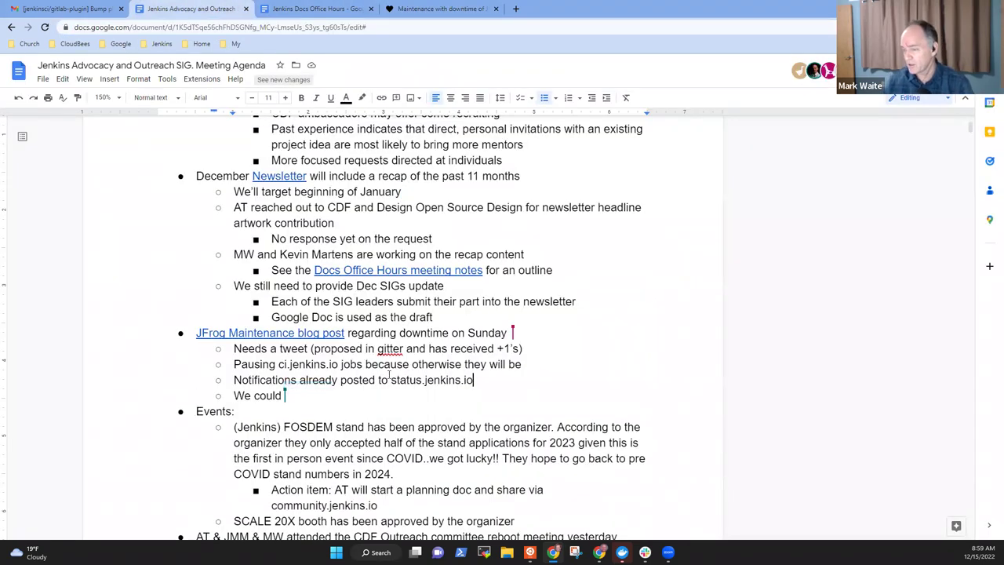
type("post a no")
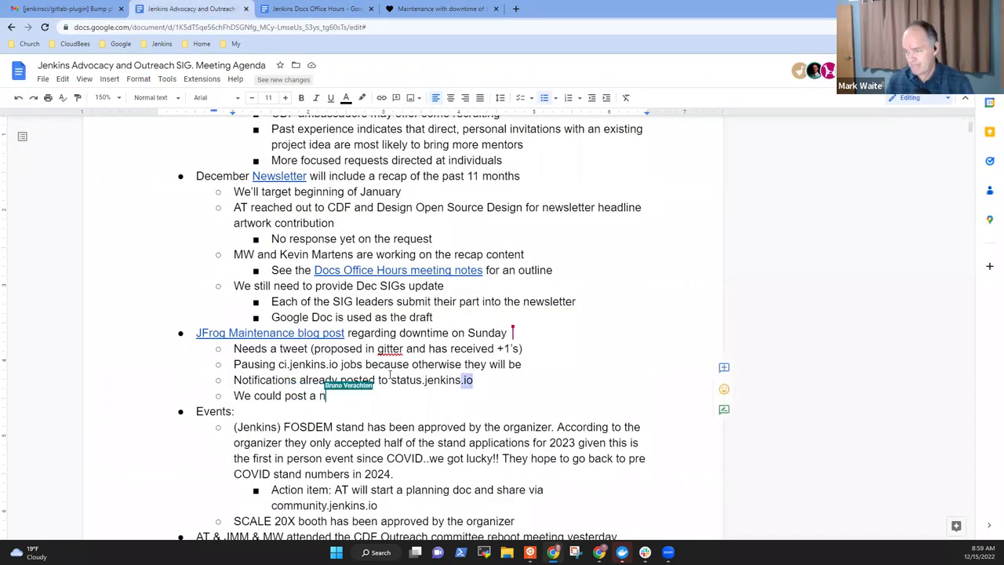
key("BackSpace")
key("BackSpace")
key("BackSpace")
key("BackSpace")
key("BackSpace")
key("BackSpace")
key("BackSpace")
key("BackSpace")
key("BackSpace")
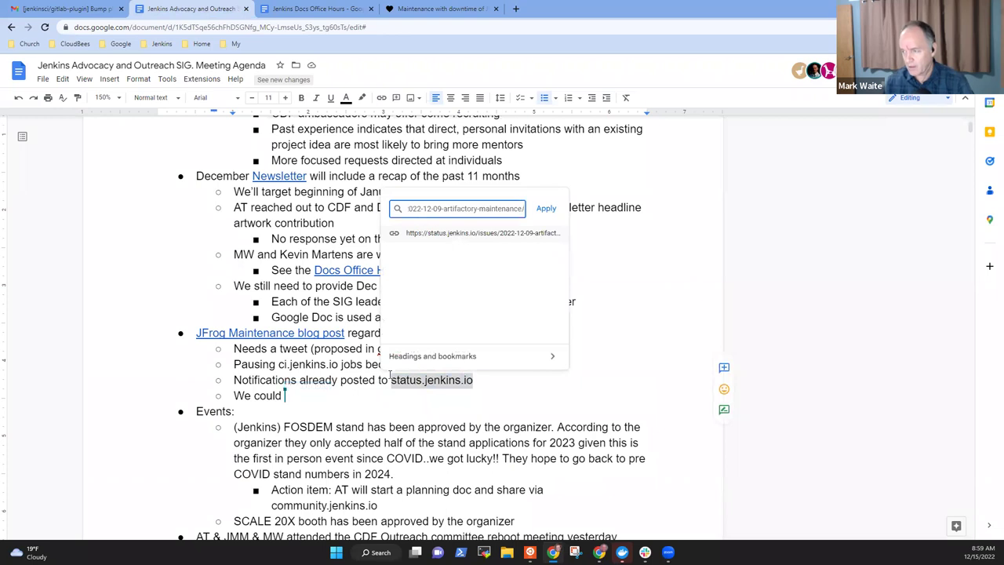
type("write a notification on GitHub too")
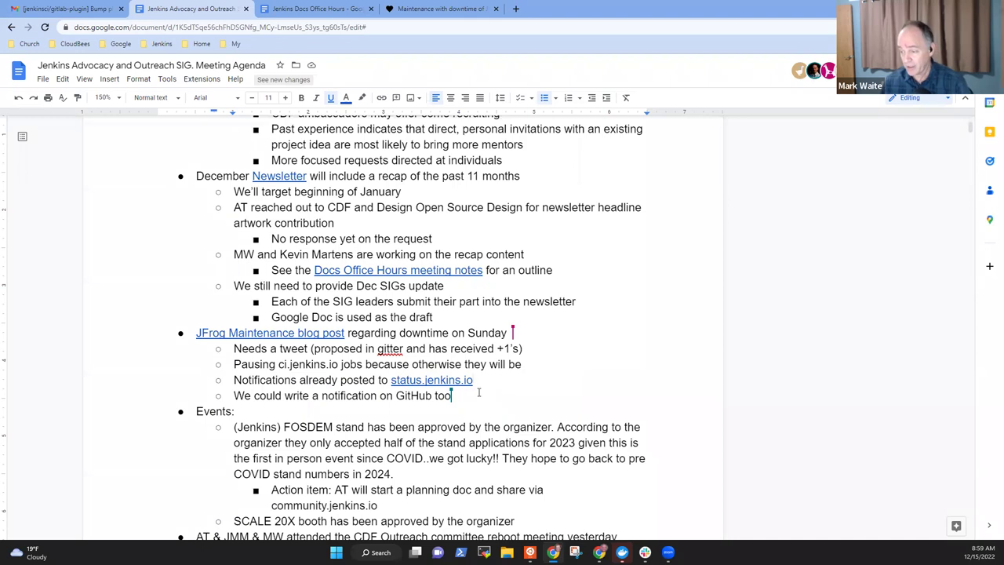
Under the GitHub notification item, add a nested bullet reading "Pull requests to jenkinsinfra and jenkins"
left_click(462, 401)
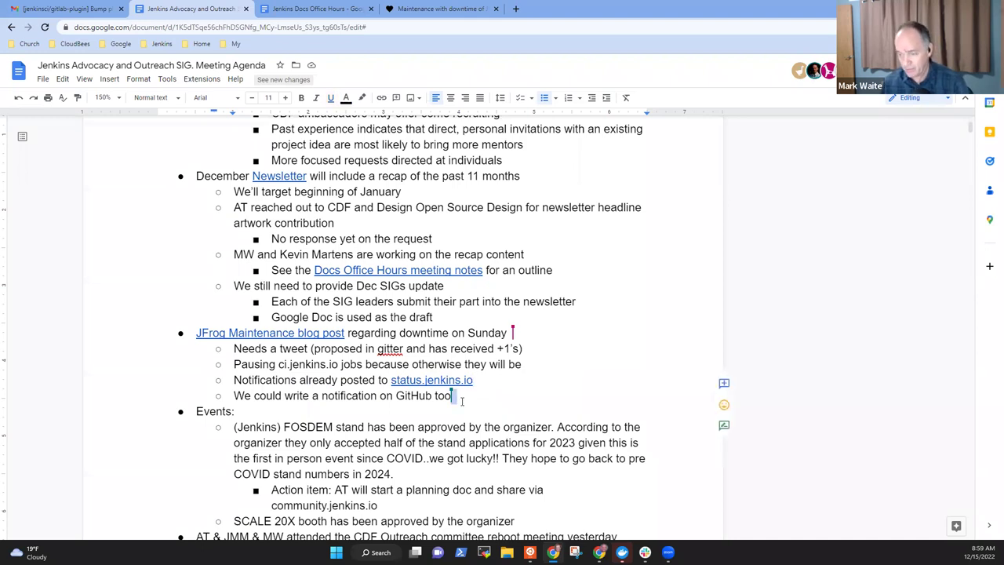
key("Return")
key("Tab")
type("Pull reqwue")
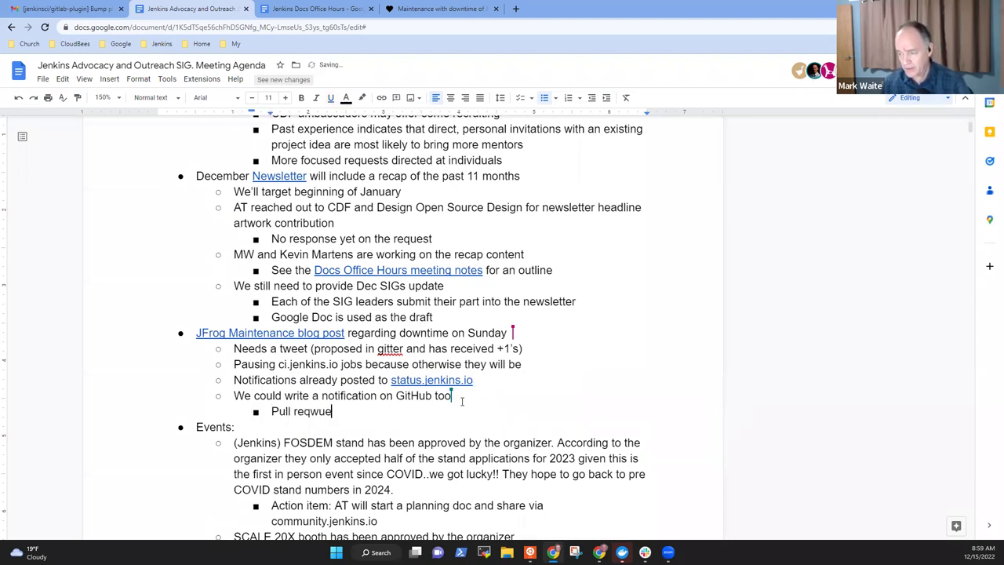
type("s")
key("BackSpace")
key("BackSpace")
key("BackSpace")
key("BackSpace")
key("BackSpace")
key("BackSpace")
type("efquests")
key("ctrl+BackSpace")
type("requests to")
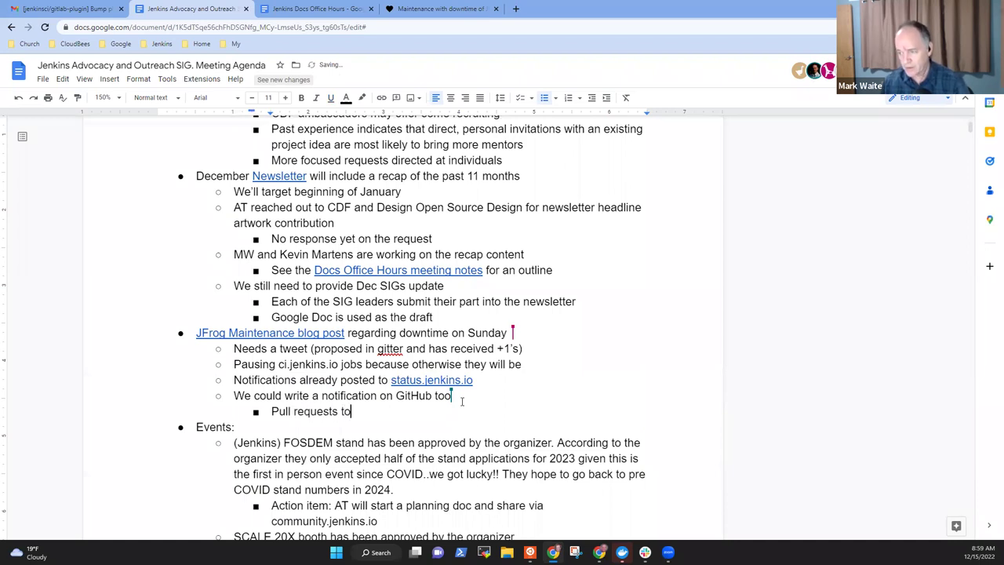
type(" jenkinsin")
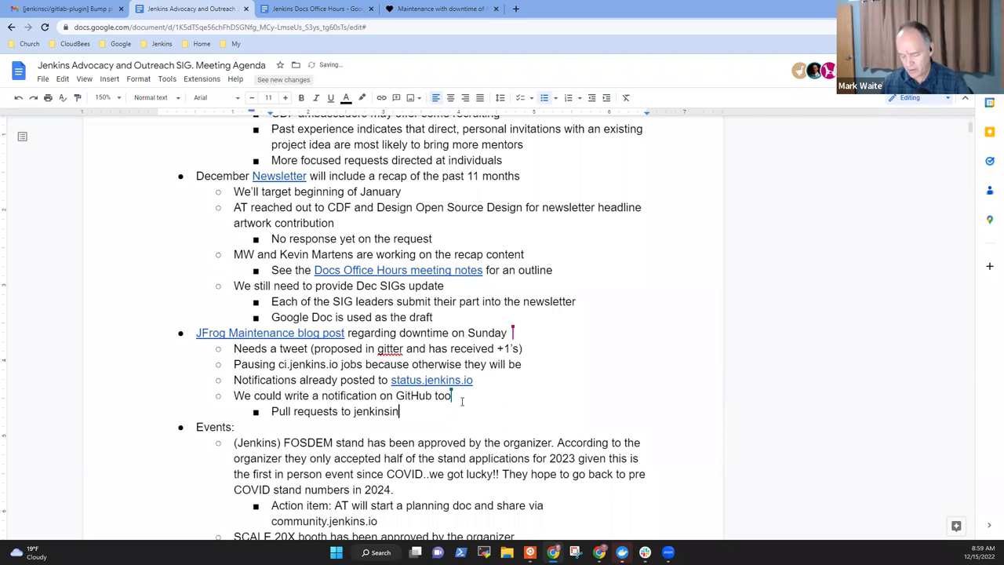
type("fra and jenkins")
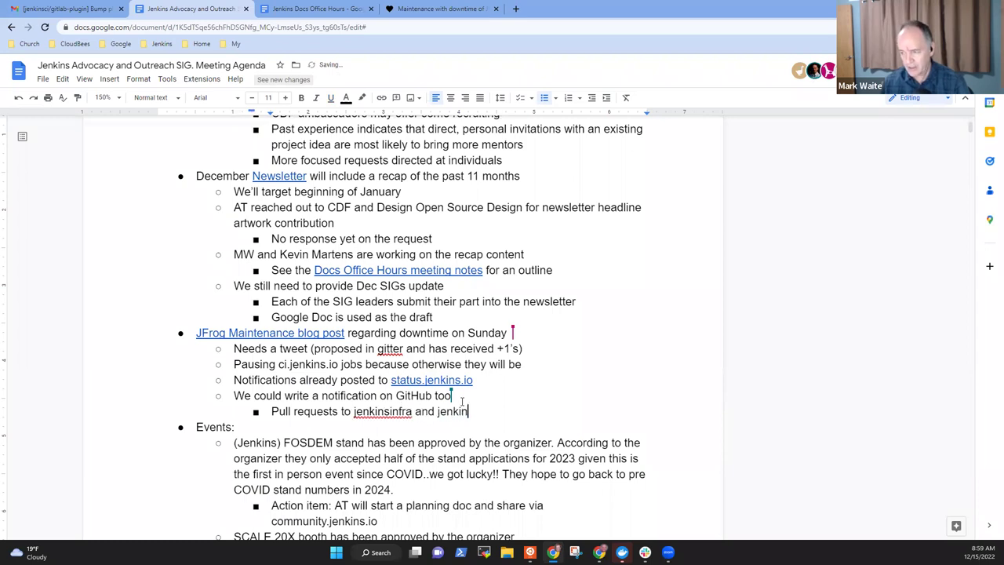
Correct "jenkinsinfra" to "jenkins-infra" in the pull requests bullet
key("Left")
key("Left")
key("Left")
key("Left")
key("Left")
key("Left")
key("Left")
key("Left")
key("Left")
key("Left")
key("Left")
key("Left")
key("Left")
key("Left")
key("Left")
key("Left")
key("Left")
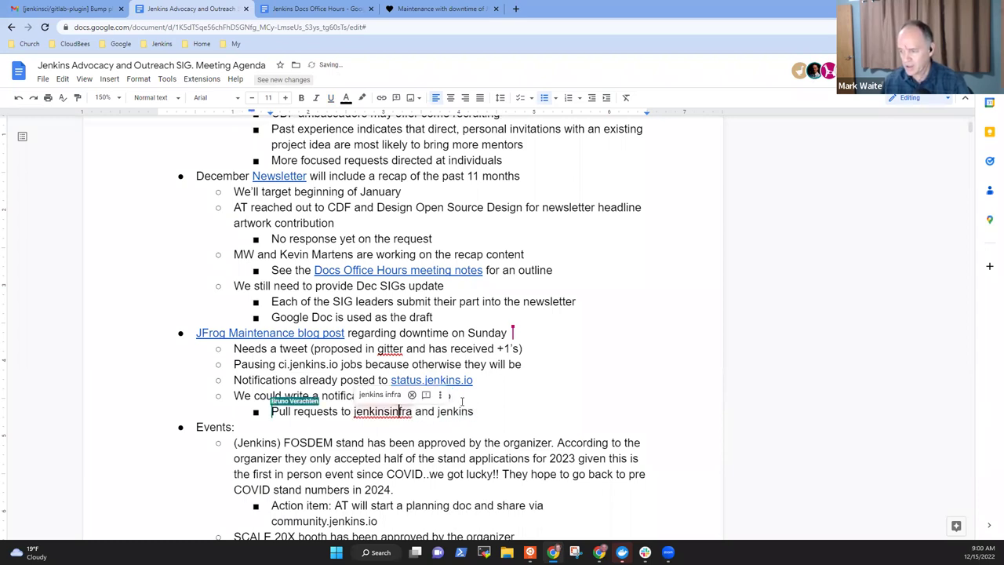
type("-")
Complete the pull requests bullet so it ends with "jenkinsci GitHub orgs to place the notice on the top page of each org"
key("End")
type("ci GitHub ")
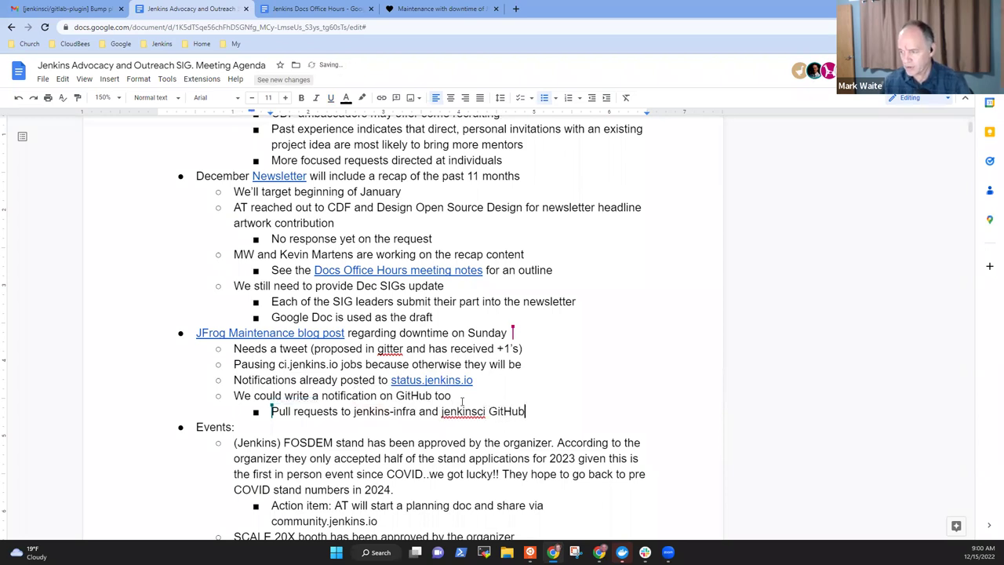
type("orgs to ")
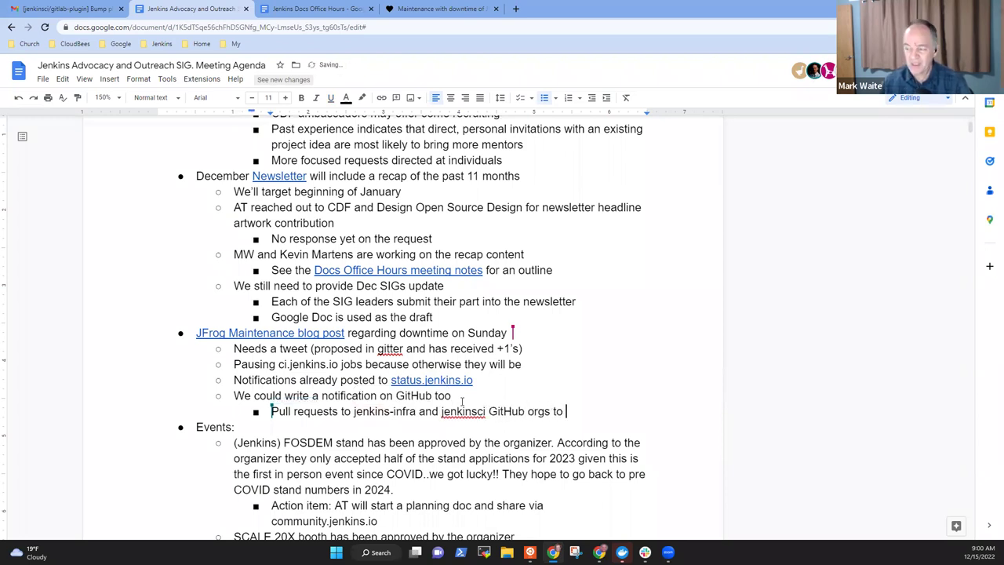
type("place the not")
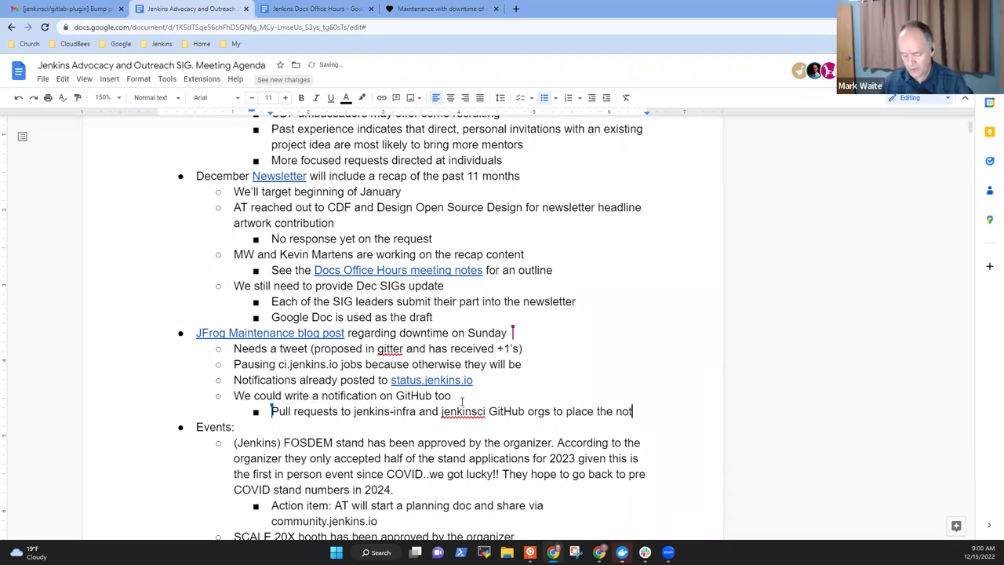
type("ice on the top page of each org")
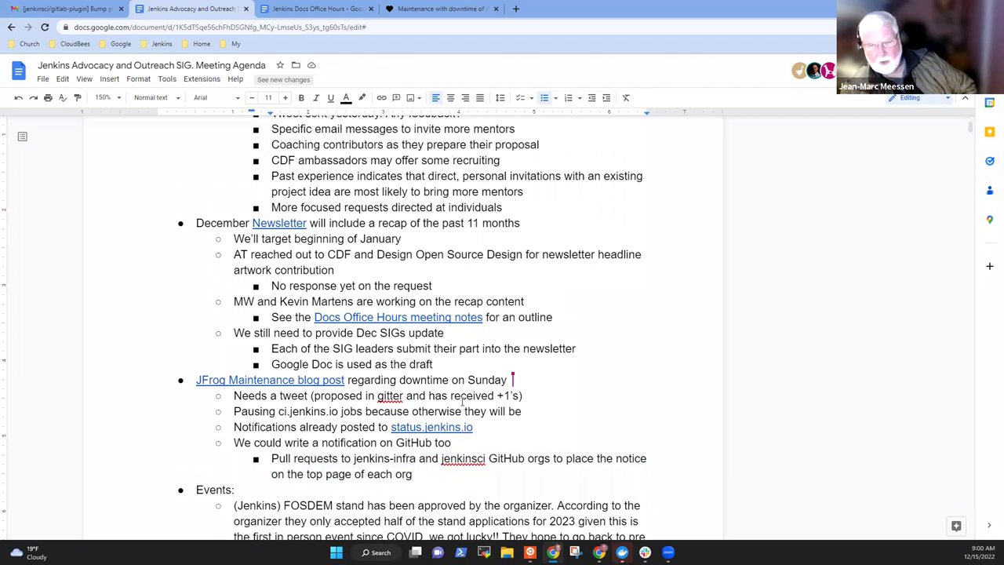
Add a nested bullet under the pull requests item reading "Include a link to status.jenkins.io to show"
key("Return")
key("Tab")
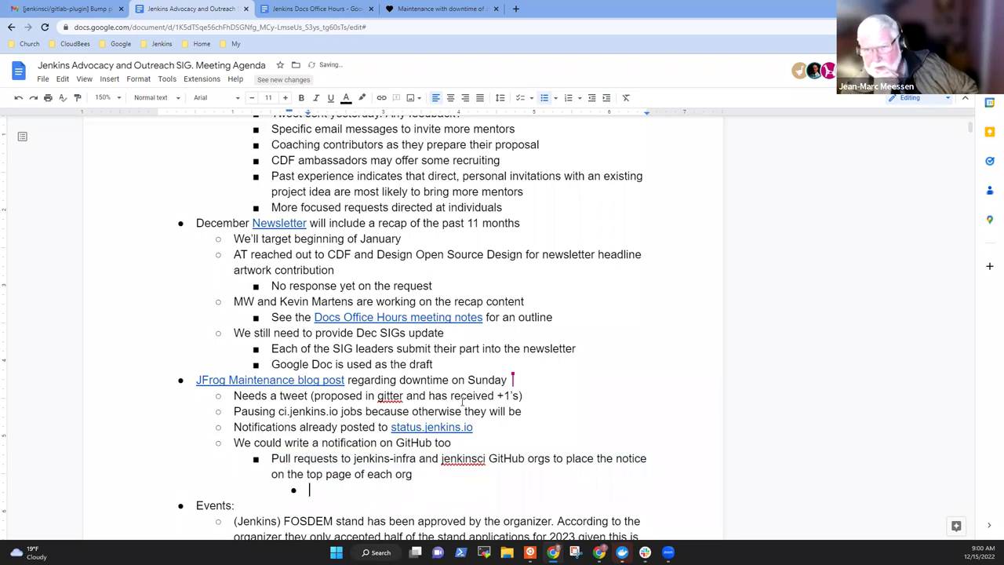
type("Include a link to status.jenkins.io to show the")
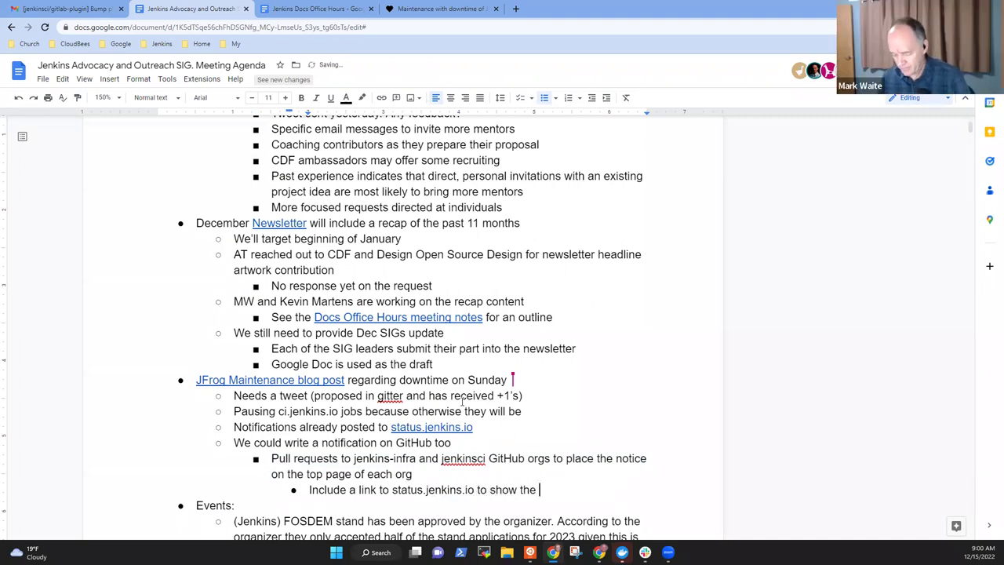
key("BackSpace")
key("BackSpace")
key("BackSpace")
Below the GitHub notification item, add a bullet at its level reading "Put a message at the top of ci.jenkins.io"
key("Return")
key("shift+Tab")
key("shift+Tab")
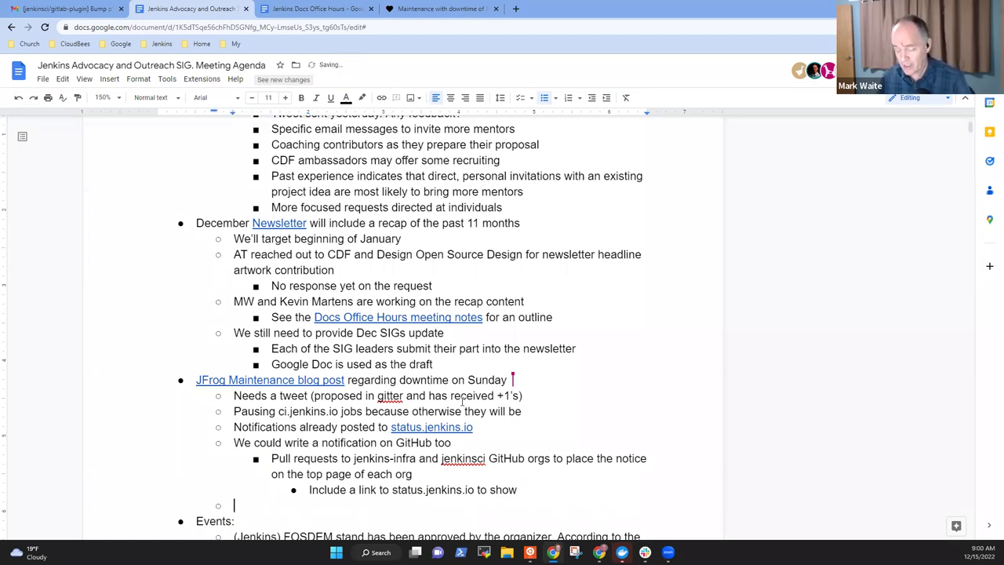
type("Put a ")
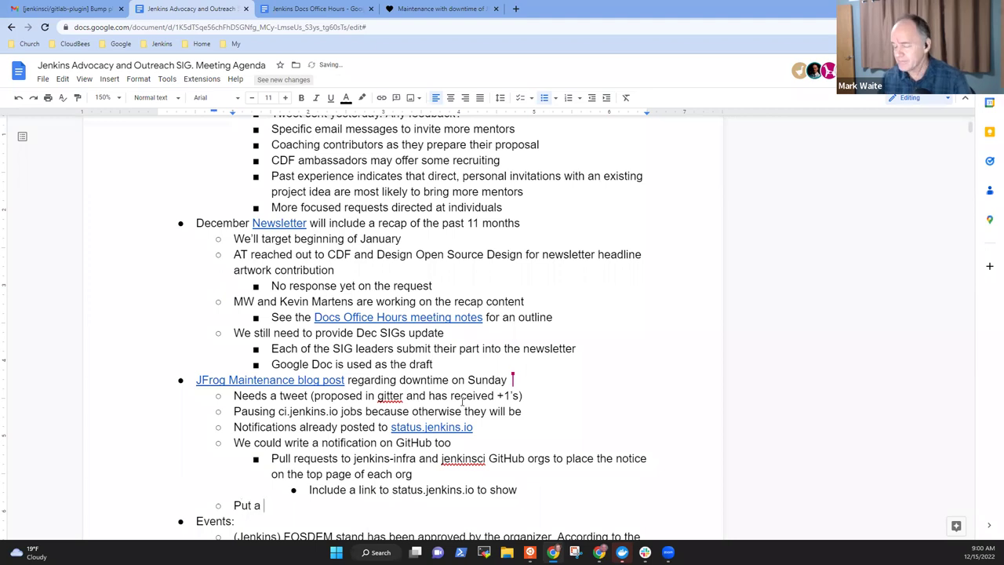
type("message ")
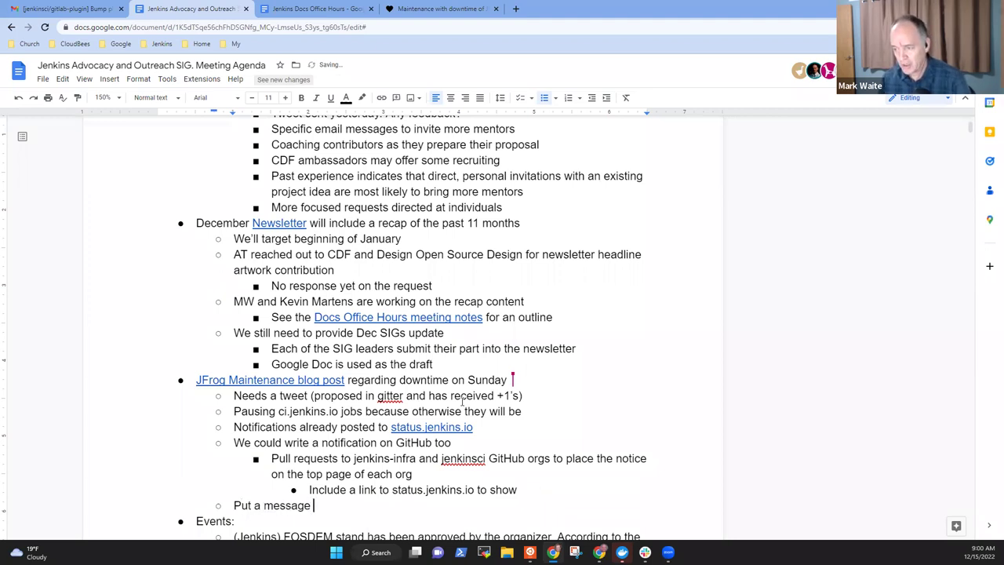
type("at the toip")
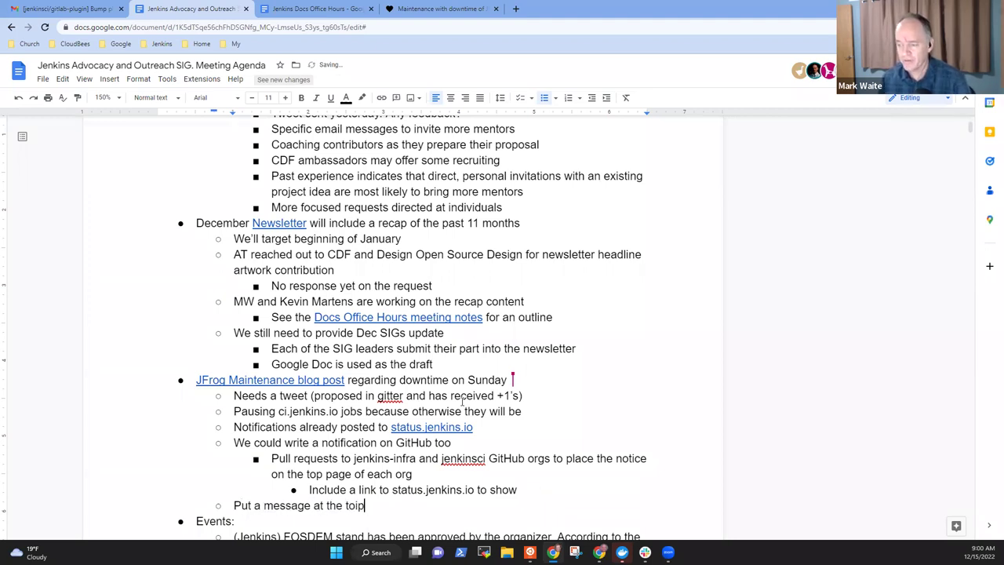
key("BackSpace")
key("BackSpace")
type("p of ci")
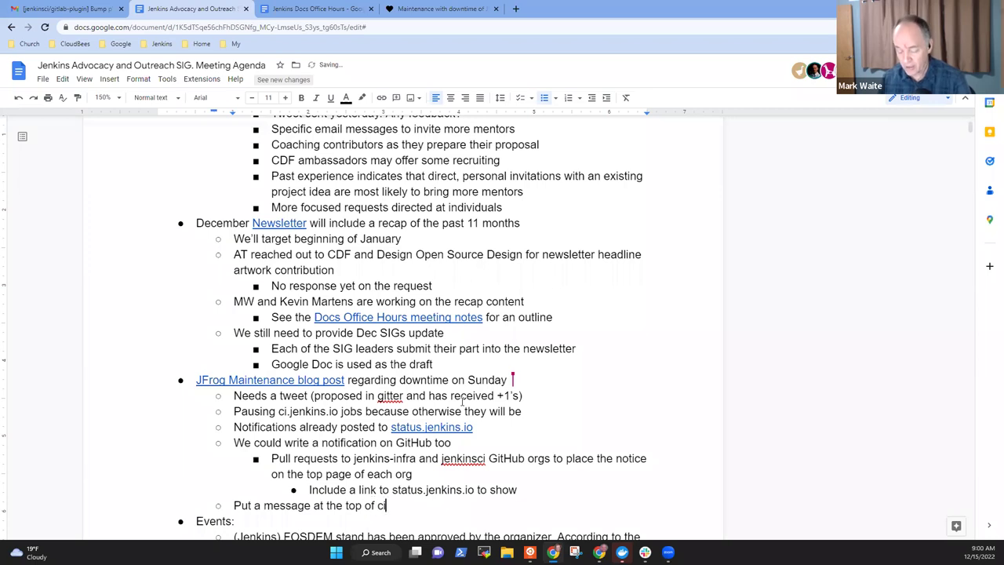
type(".jenkins.io")
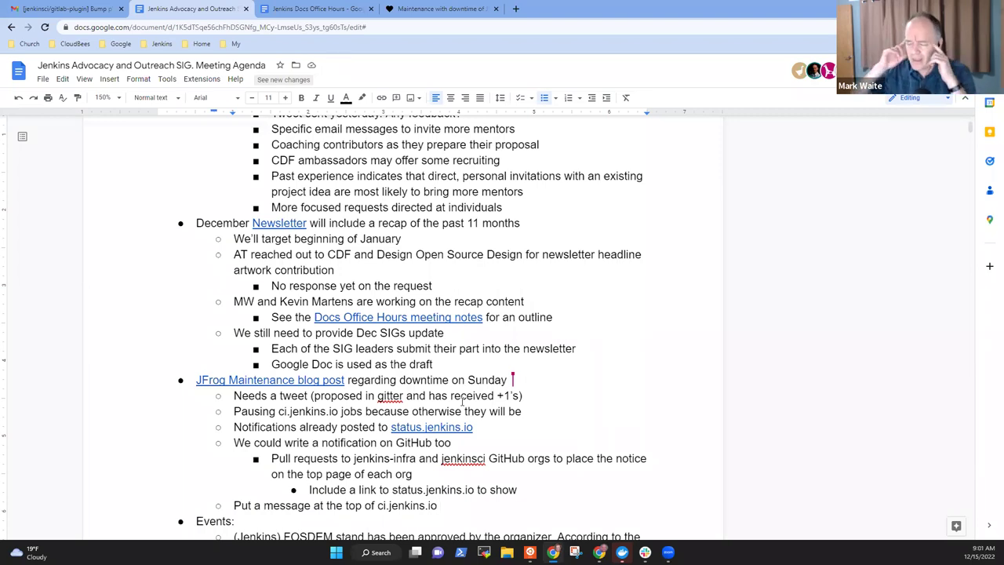
Replace the text of the bullet about a message at the top of ci.jenkins.io with "Include more information in the “paused” message on ci.jenkins.io"
key("ctrl+shift+Left")
key("ctrl+shift+Left")
key("ctrl+shift+Left")
key("ctrl+shift+Left")
key("ctrl+shift+Left")
key("ctrl+shift+Left")
key("ctrl+shift+Left")
key("ctrl+shift+Left")
key("ctrl+shift+Left")
key("ctrl+shift+Left")
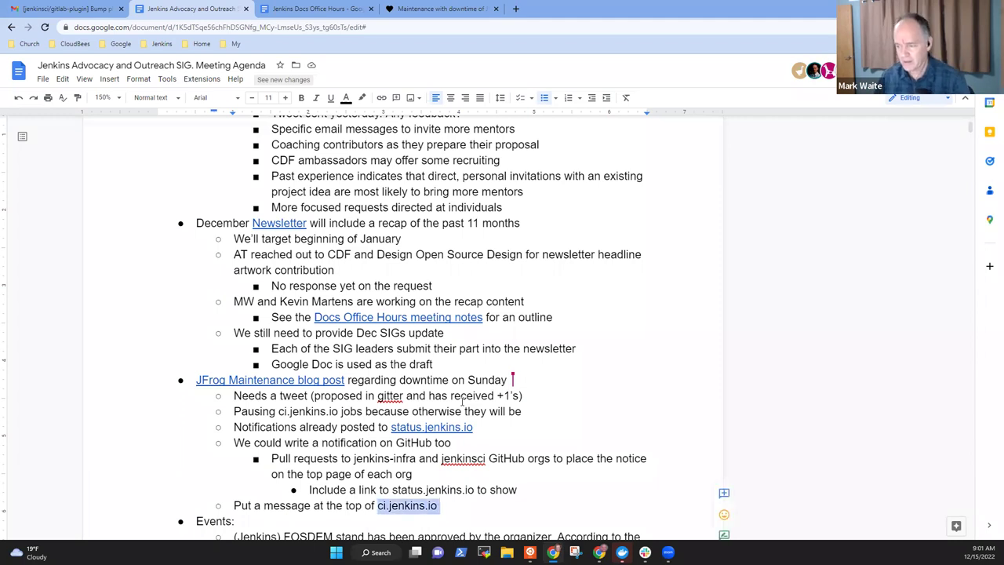
type("In")
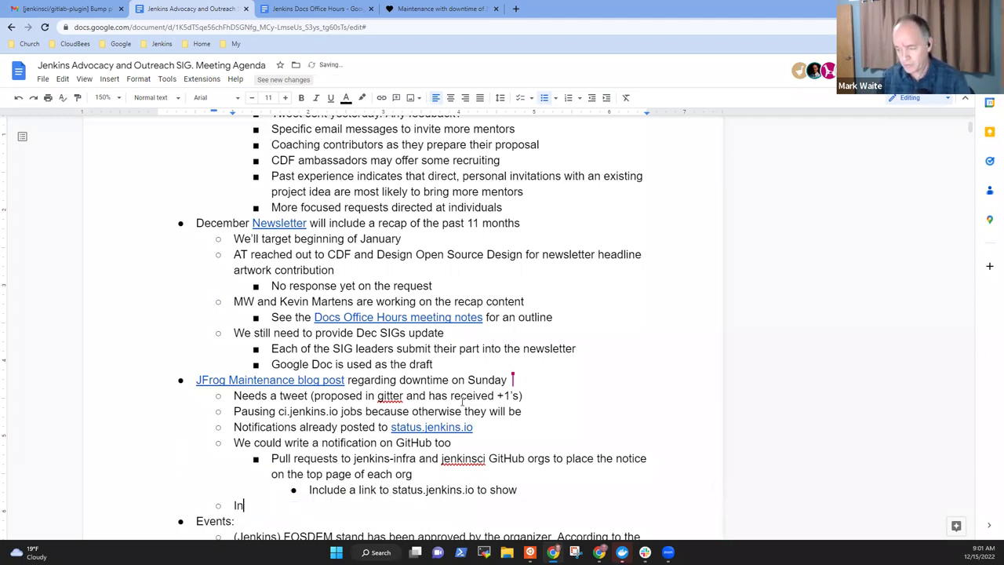
type("clude more infromation")
key("ctrl+BackSpace")
type("infr")
key("BackSpace")
key("BackSpace")
key("BackSpace")
key("BackSpace")
type("information in th")
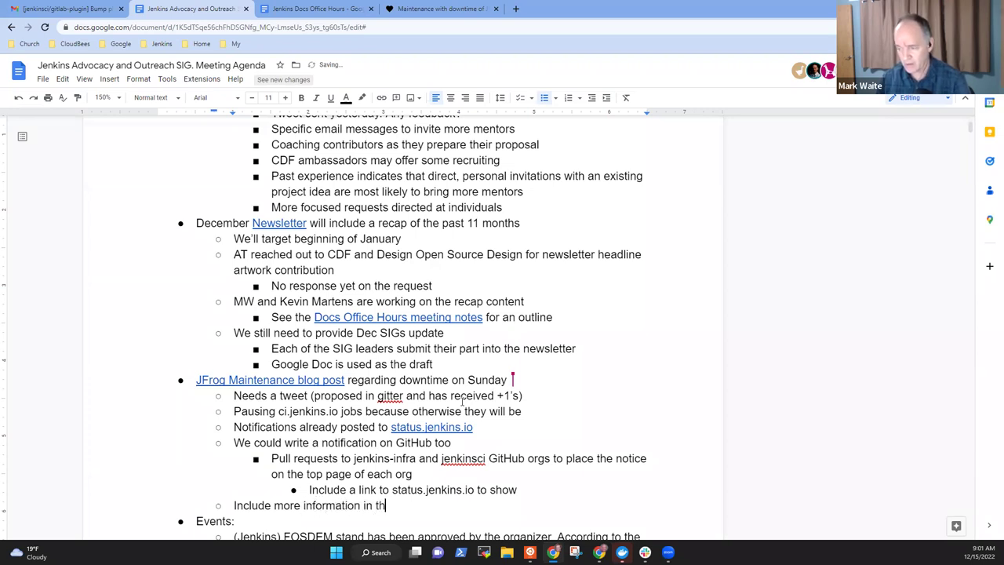
type("e \"paused")
type("\" ")
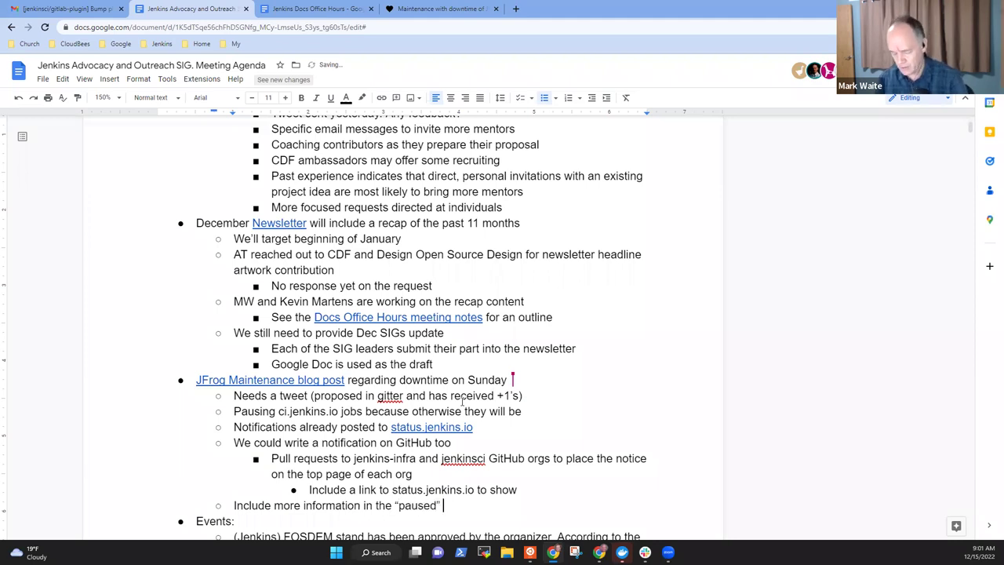
type("message on c")
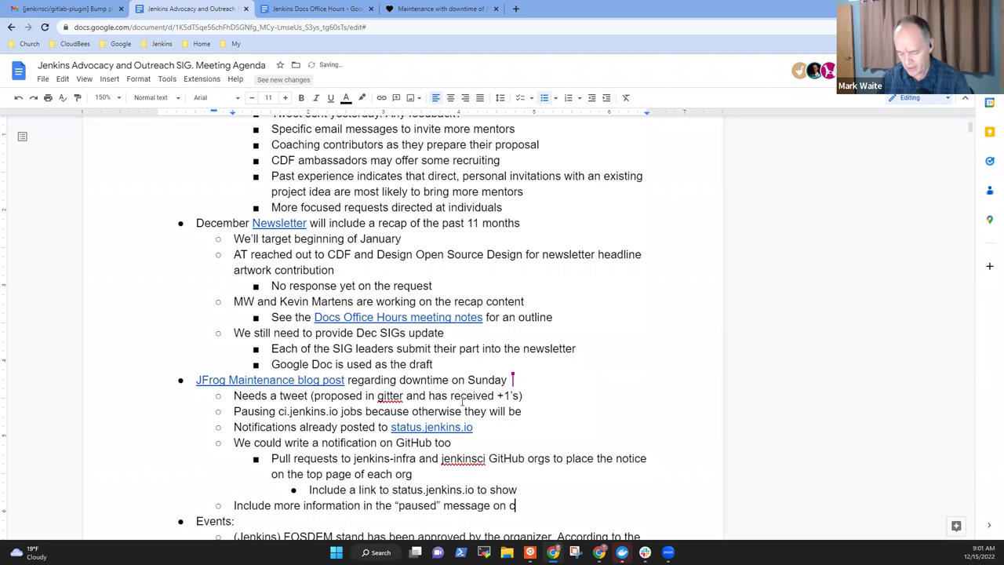
type("i.jenkinsio")
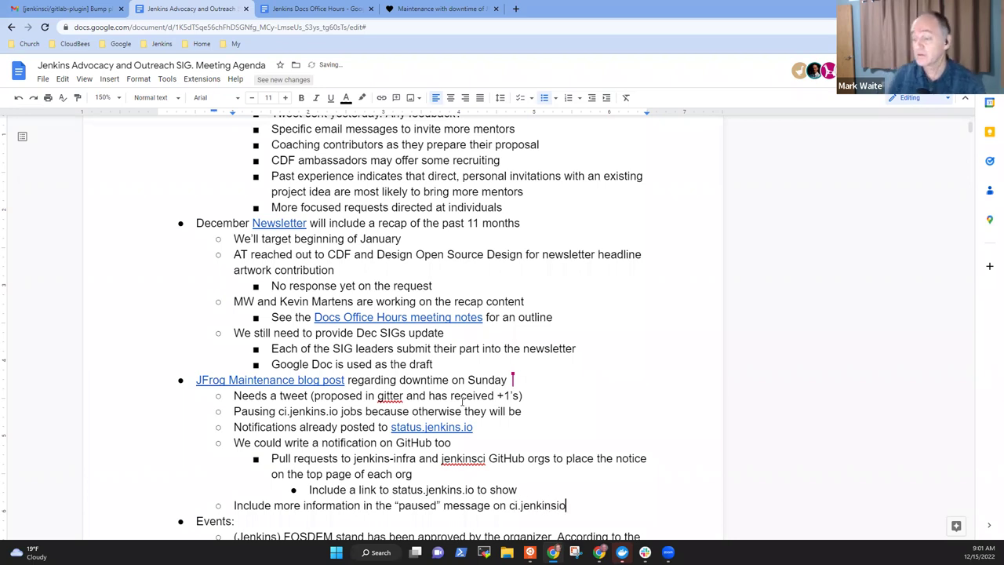
key("BackSpace")
key("BackSpace")
type(".io")
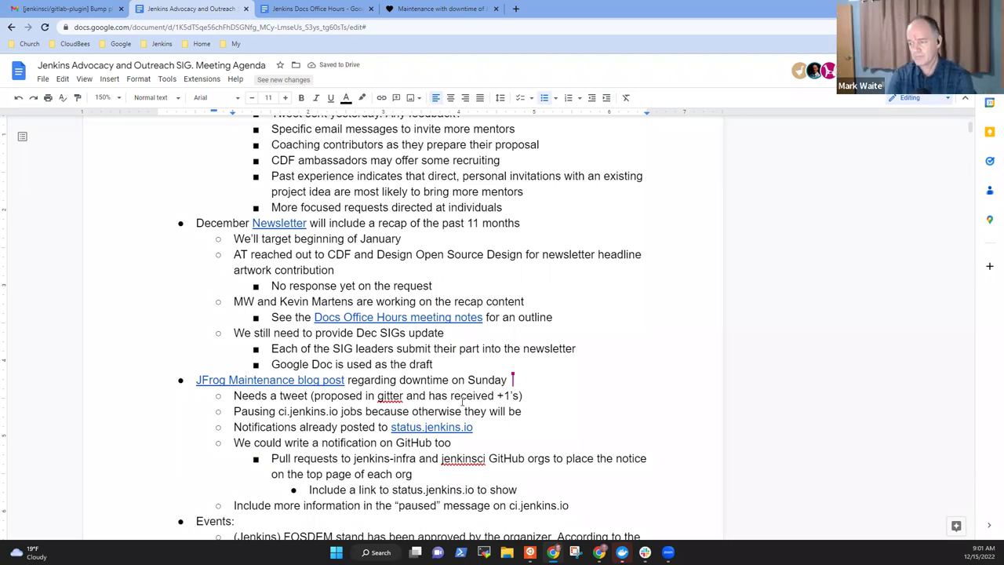
Change the last word of the bullet about pausing ci.jenkins.io jobs to "break"
key("Up")
key("Up")
key("Up")
key("Up")
key("Up")
key("Up")
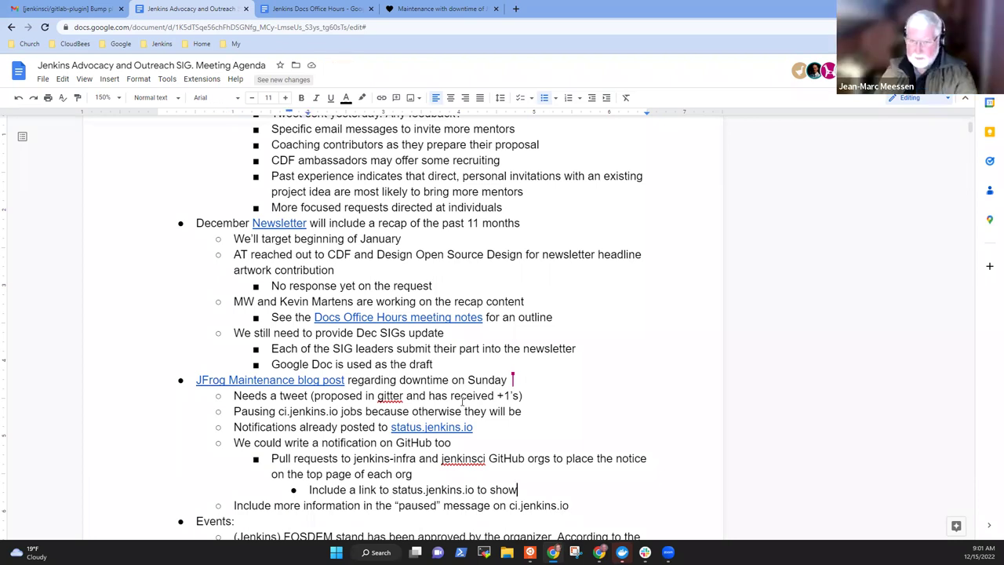
key("ctrl+shift+Left")
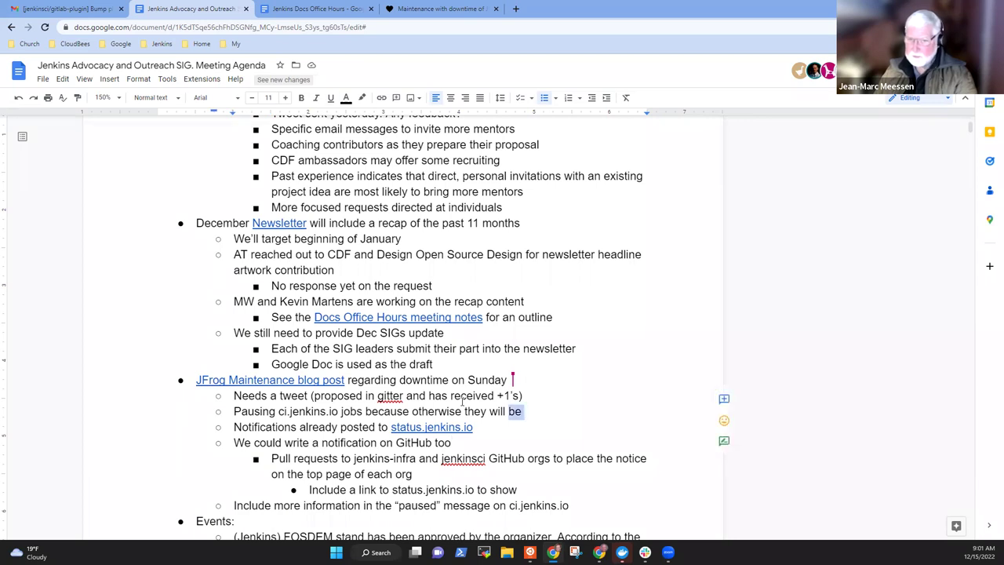
type("break")
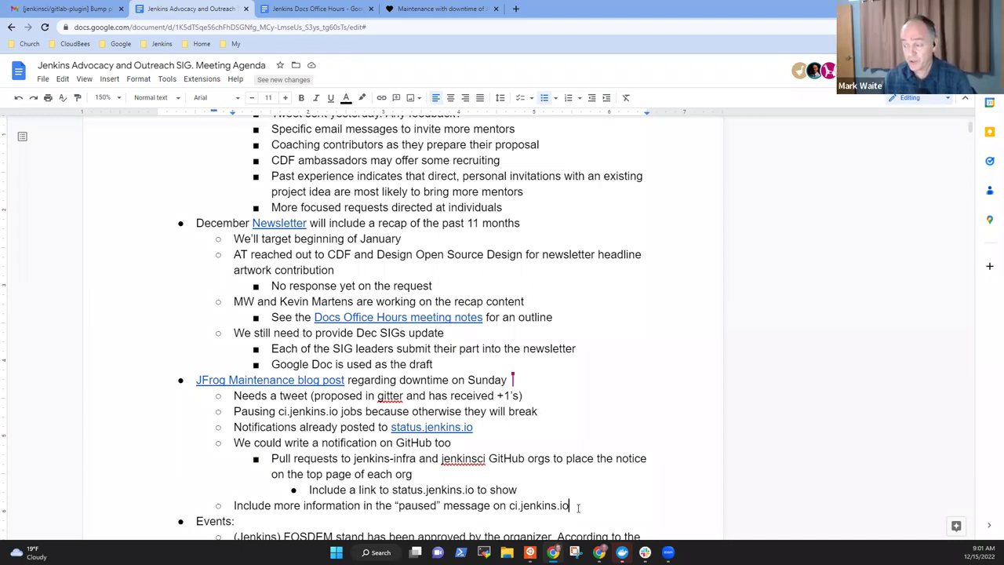
key("Up")
key("Up")
key("Up")
key("Up")
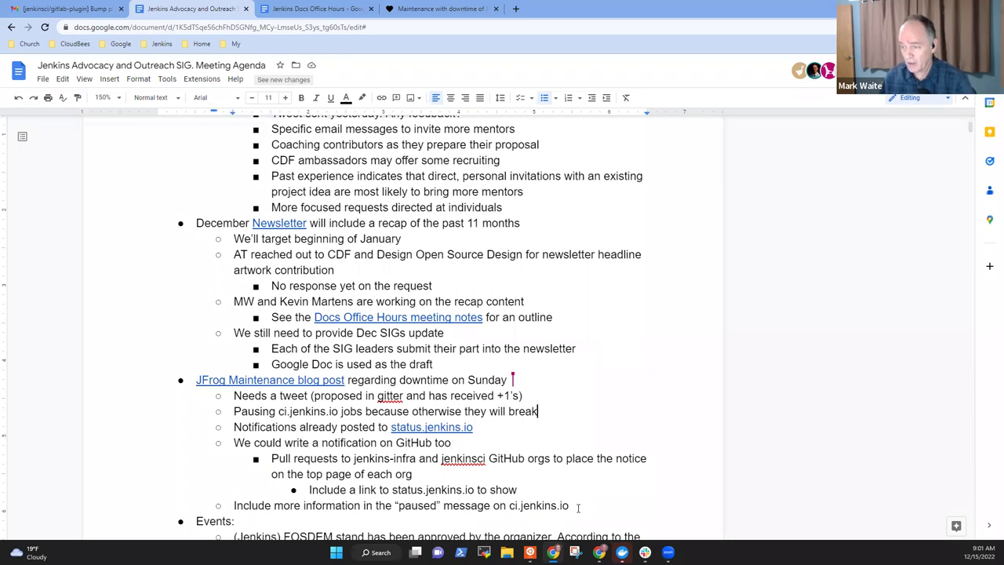
key("Up")
key("Up")
key("Up")
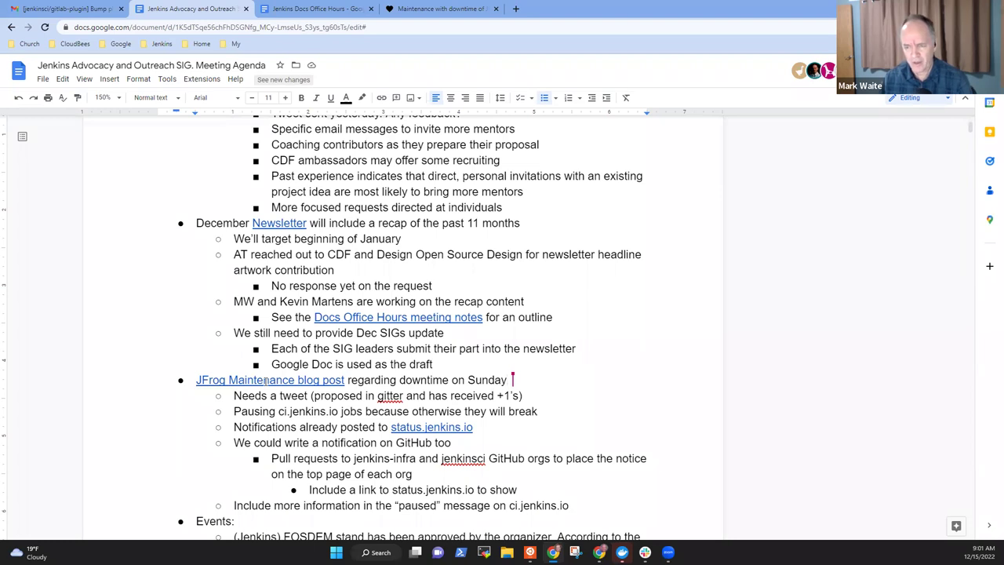
Below the "paused" message bullet, add a bullet reading "Post to community.jenkins.io with a link to the blog post"
left_click(581, 506)
key("Return")
type("Post ")
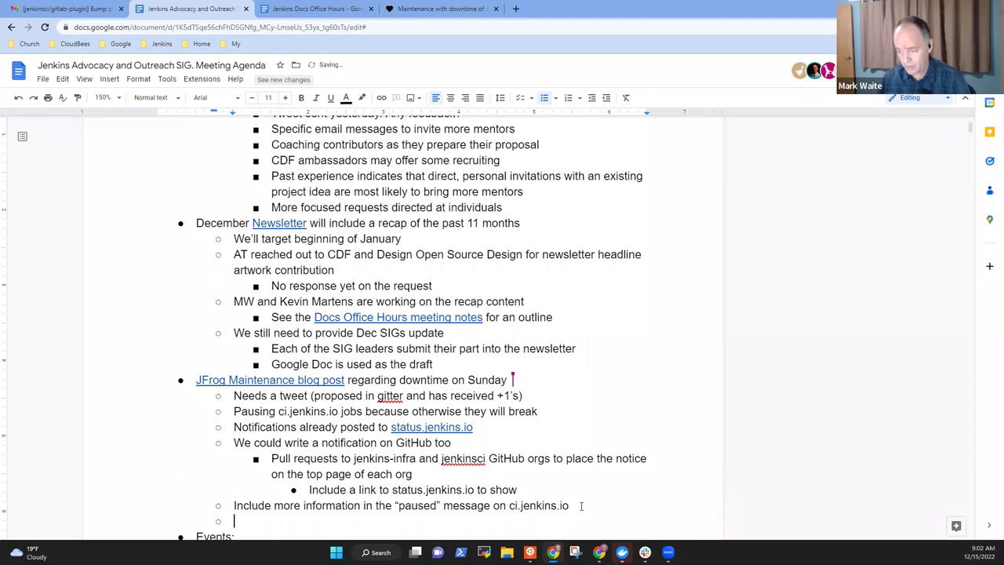
type("to community")
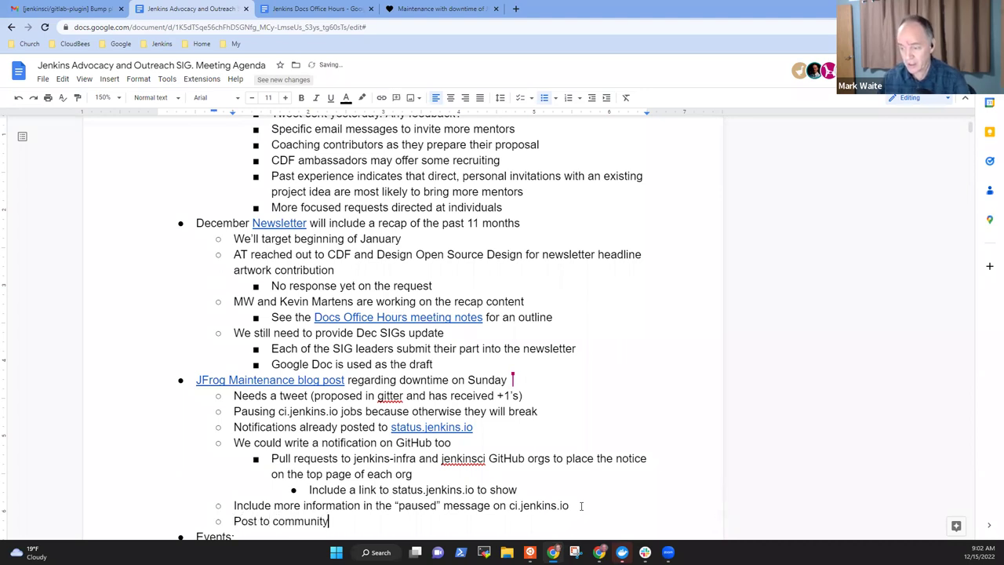
type(".jenkins.io ")
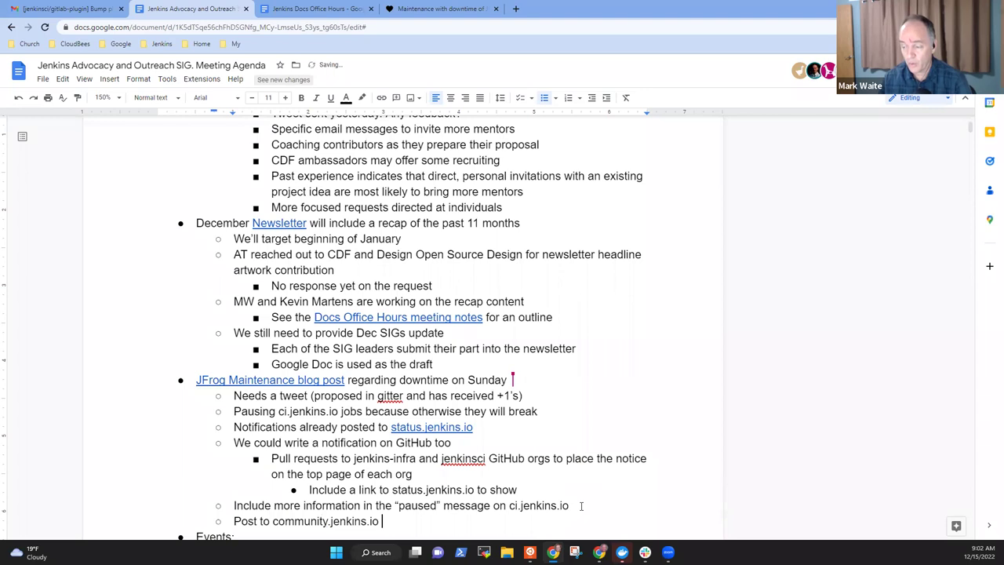
type("with a link to the ")
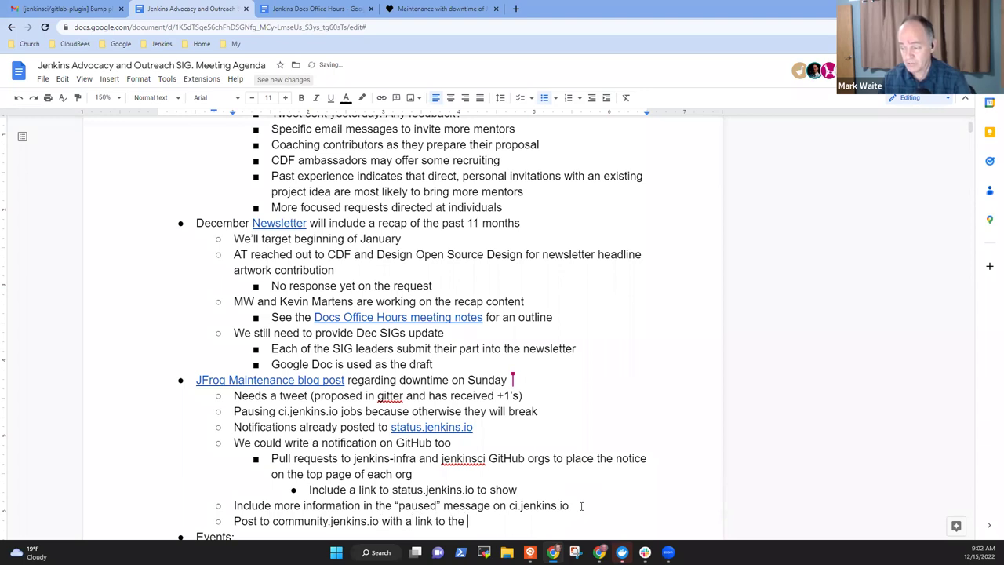
type("blog post")
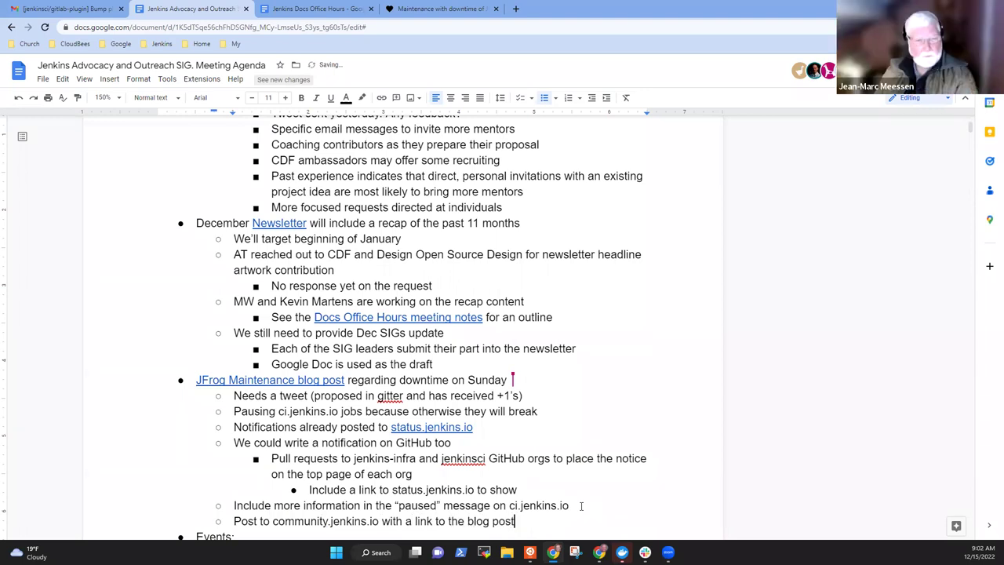
Try to link "blog post" in the community.jenkins.io bullet by reusing the copied "JFrog Maintenance blog post" link
key("Up")
key("Up")
key("Up")
key("Up")
key("Up")
key("Up")
key("Up")
key("Up")
key("Up")
key("Up")
key("Down")
key("Home")
key("ctrl+shift+Right")
key("ctrl+shift+Right")
key("ctrl+shift+Right")
key("ctrl+shift+Right")
key("ctrl+c")
key("Down")
key("Down")
key("Down")
key("Down")
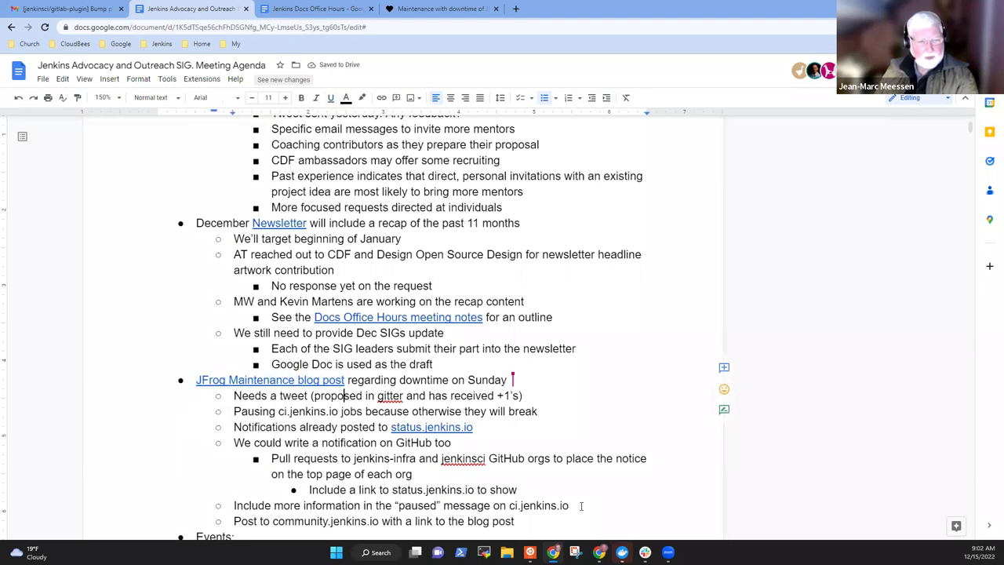
key("Down")
key("Down")
key("Down")
key("Down")
key("Down")
key("End")
key("ctrl+shift+Left")
key("ctrl+shift+Left")
key("ctrl+k")
key("ctrl+v")
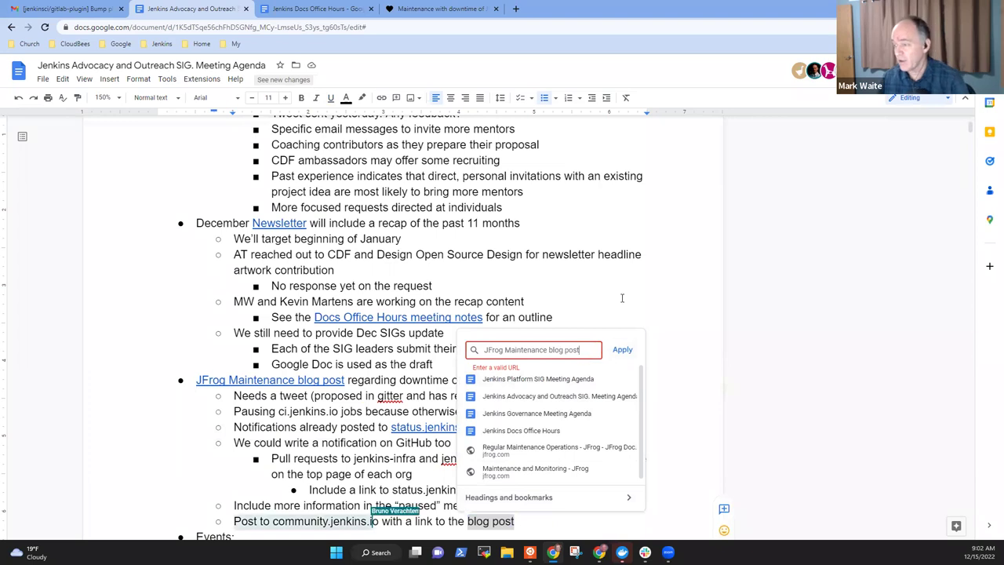
left_click(390, 502)
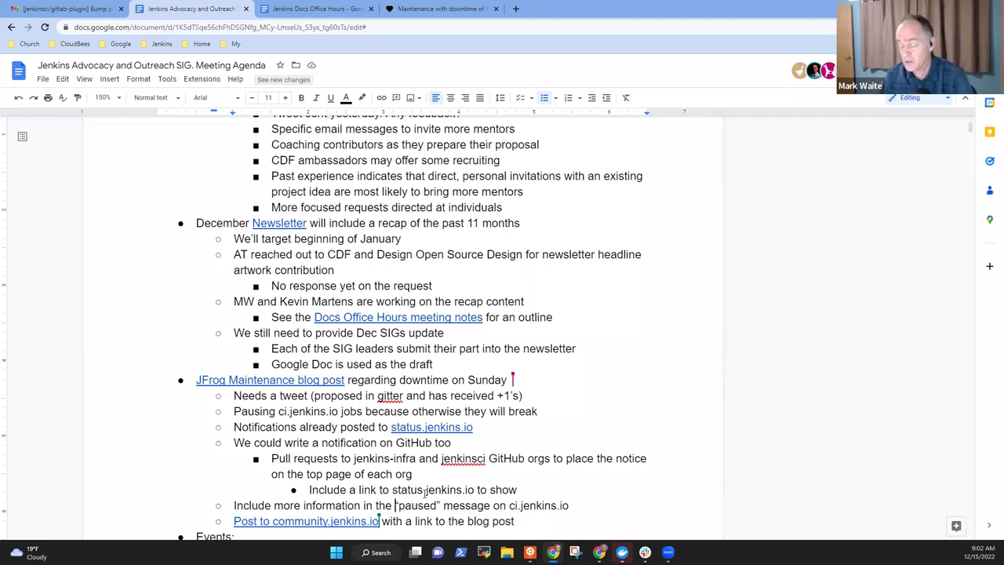
Below the community.jenkins.io bullet, add a bullet reading "Jumbotron page for the"
left_click(516, 520)
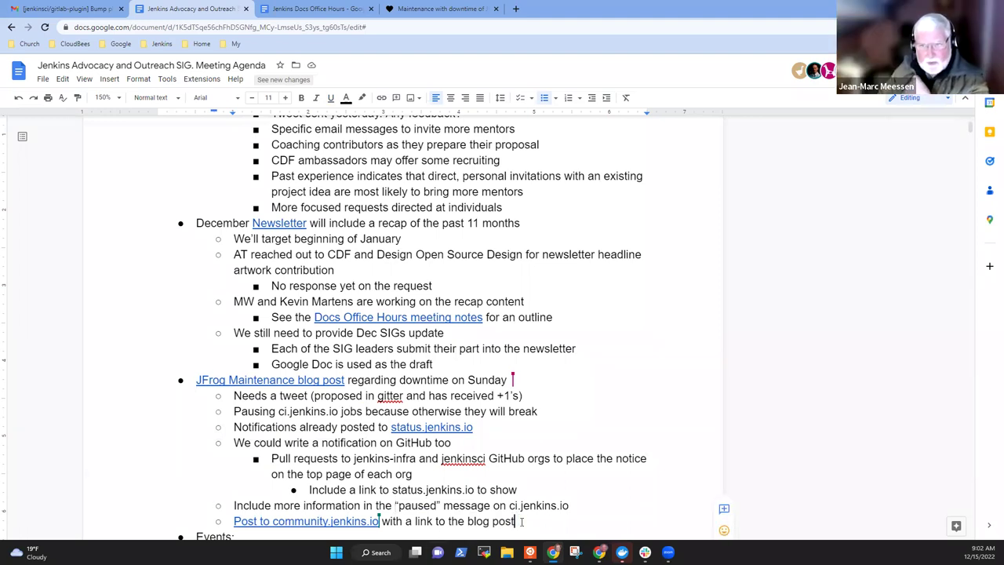
key("Return")
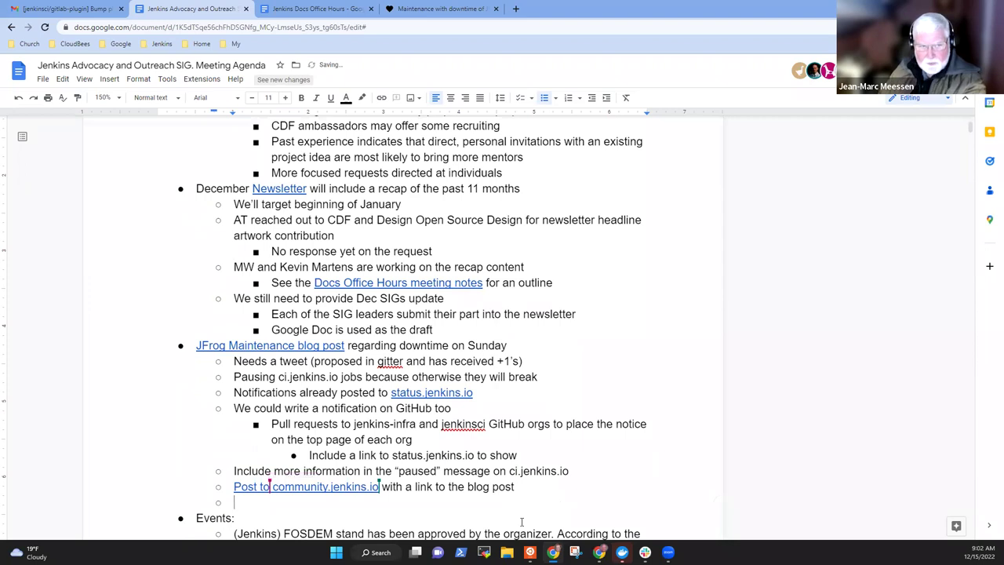
type("Jumbotron pagef for")
key("BackSpace")
key("BackSpace")
key("BackSpace")
key("BackSpace")
key("BackSpace")
key("BackSpace")
type("for the")
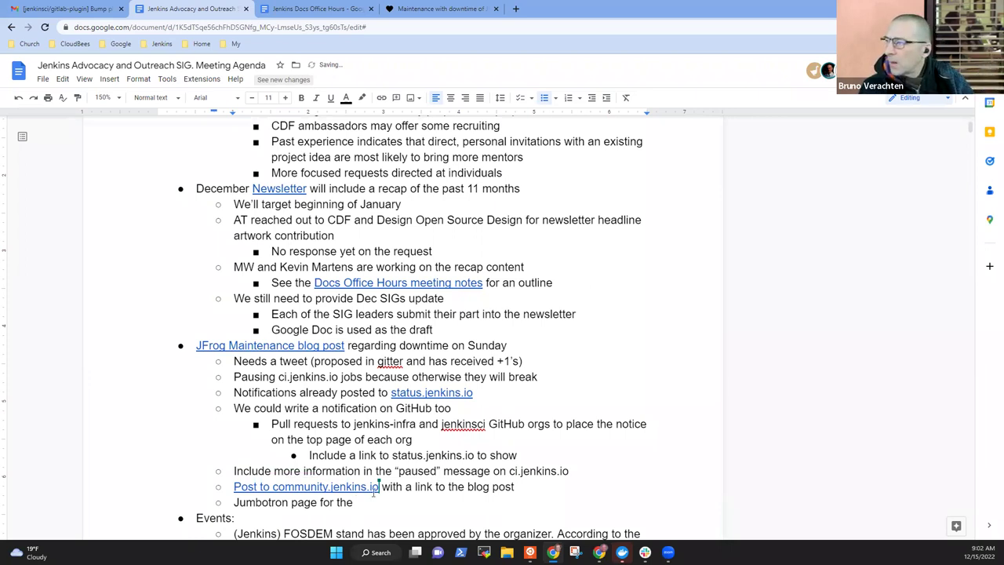
Open the linked community.jenkins.io post on the JFrog Artifactory maintenance and return to the meeting agenda
left_click(317, 487)
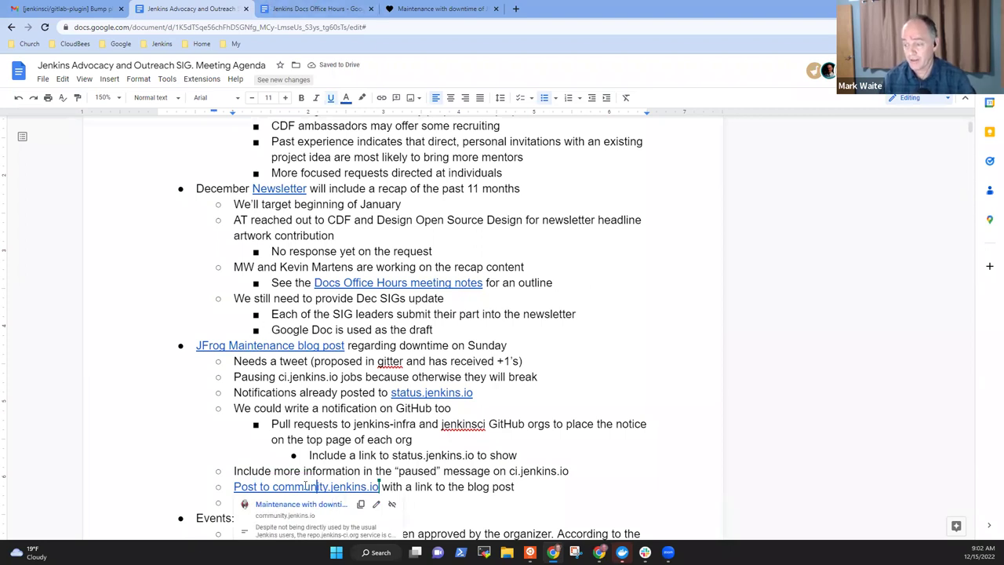
left_click(325, 505)
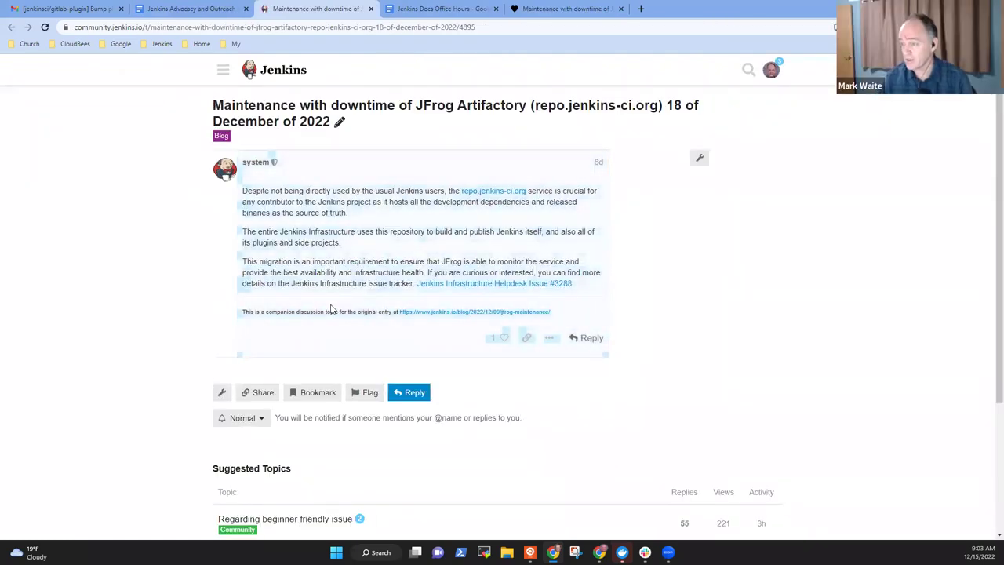
left_click(205, 8)
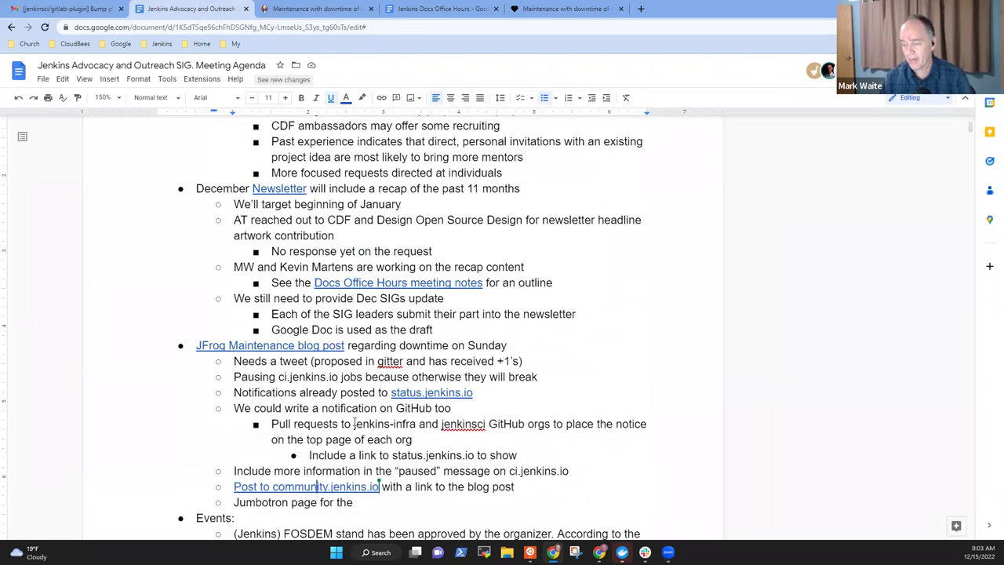
left_click(365, 501)
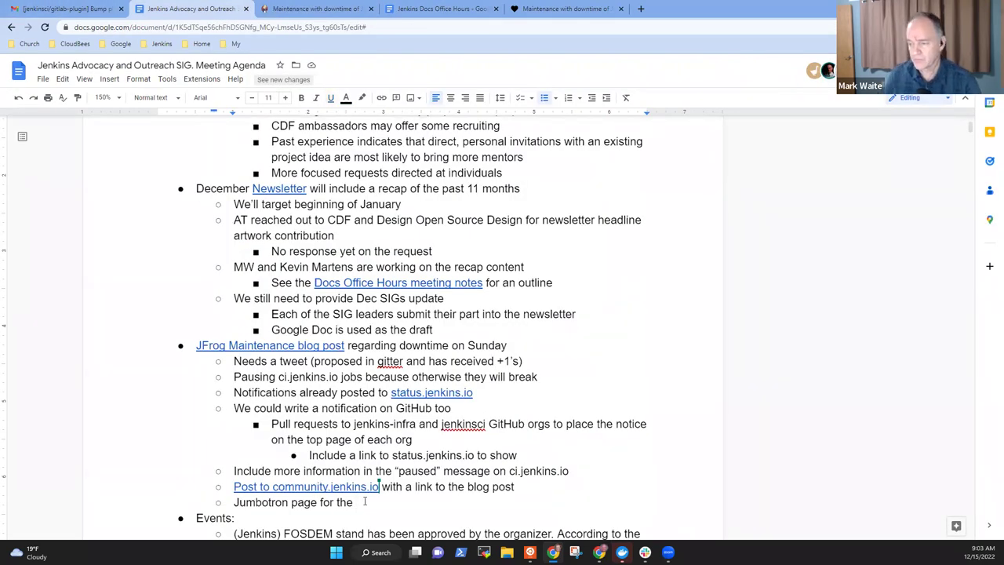
key("ctrl+shift+Left")
key("ctrl+shift+Left")
key("ctrl+shift+Left")
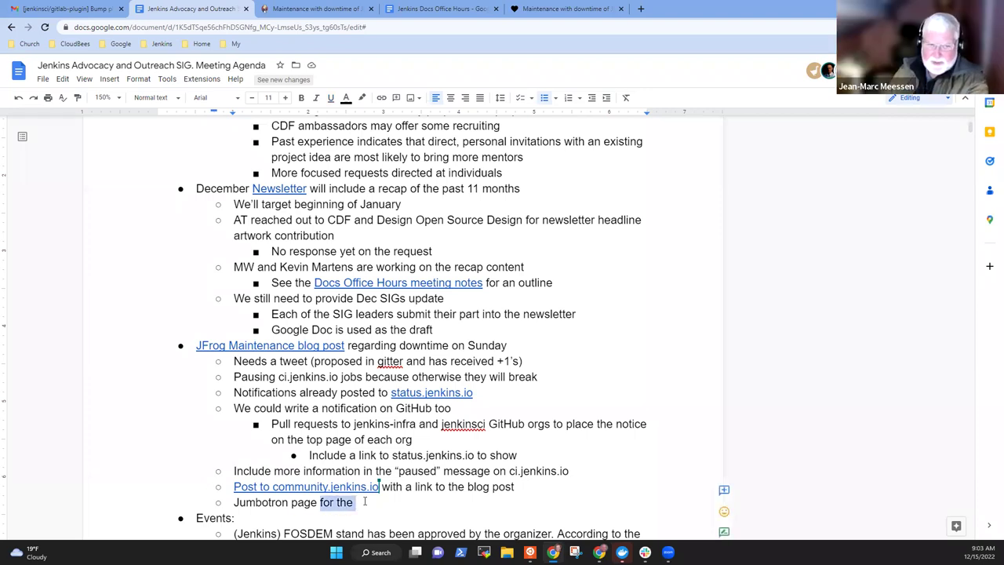
key("Right")
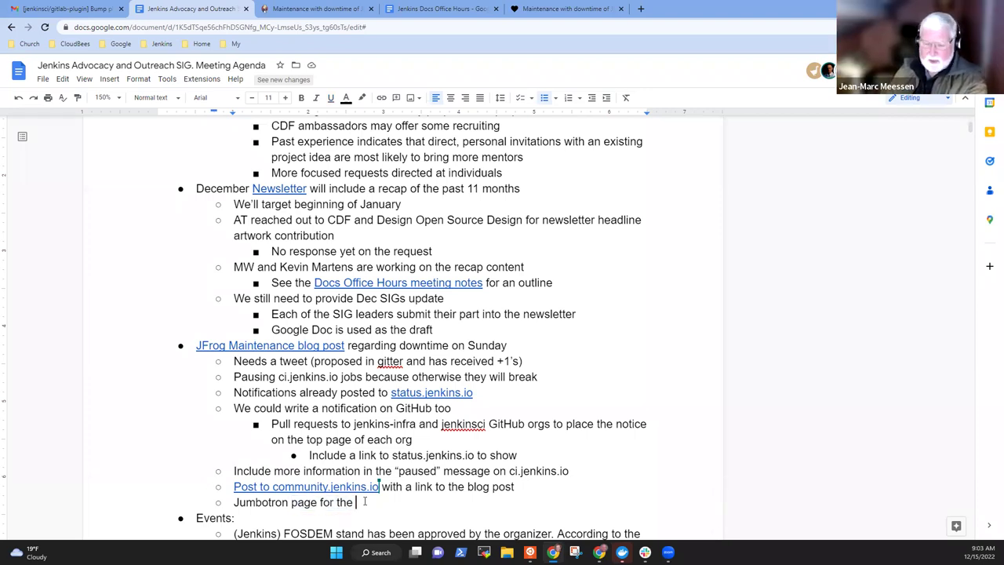
Reword the Jumbotron bullet so it reads "Jumbotron page (top page carousel)"
key("ctrl+shift+Left")
key("ctrl+shift+Left")
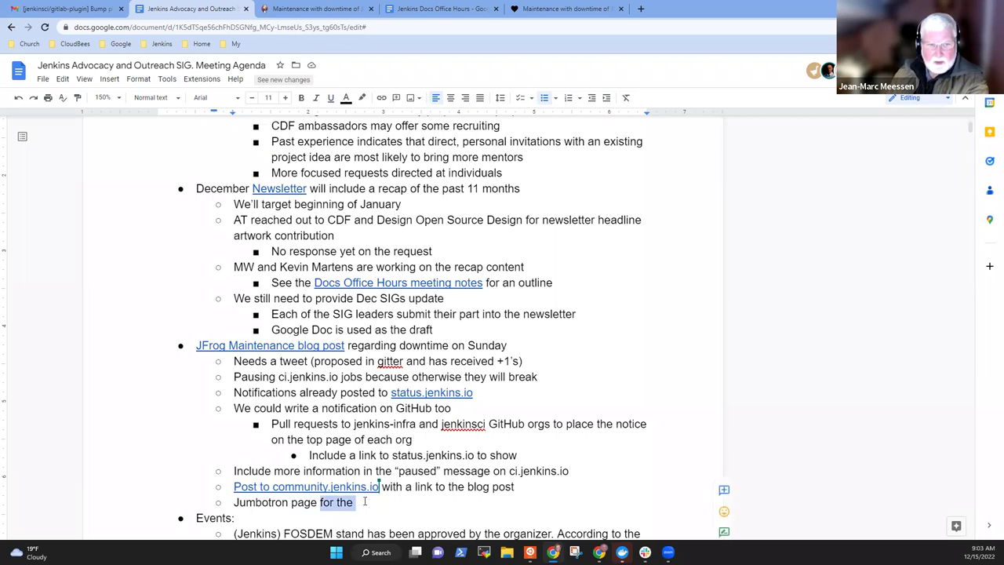
key("shift+Left")
type("?")
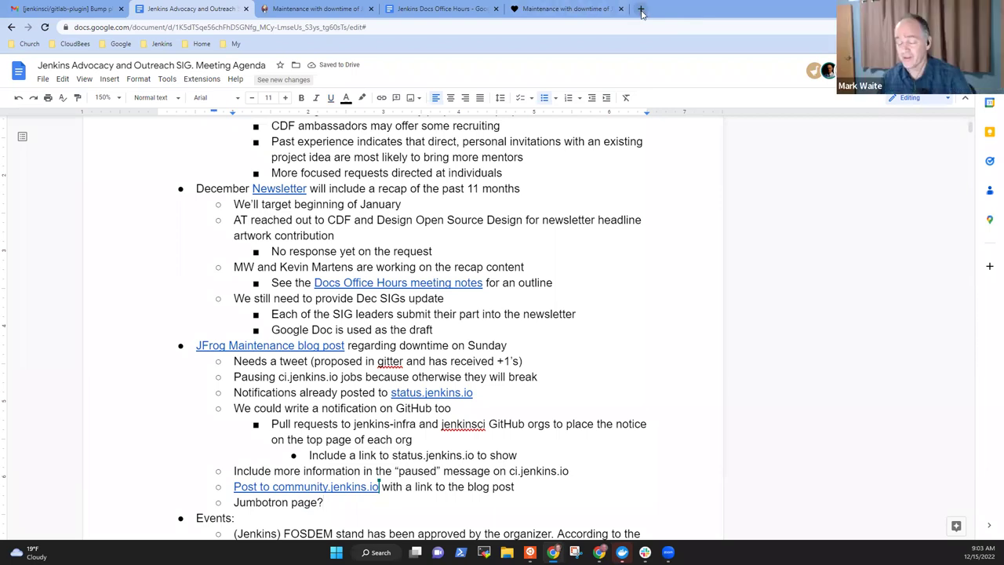
key("Left")
type("()")
key("Left")
key("Delete")
type("top page cara")
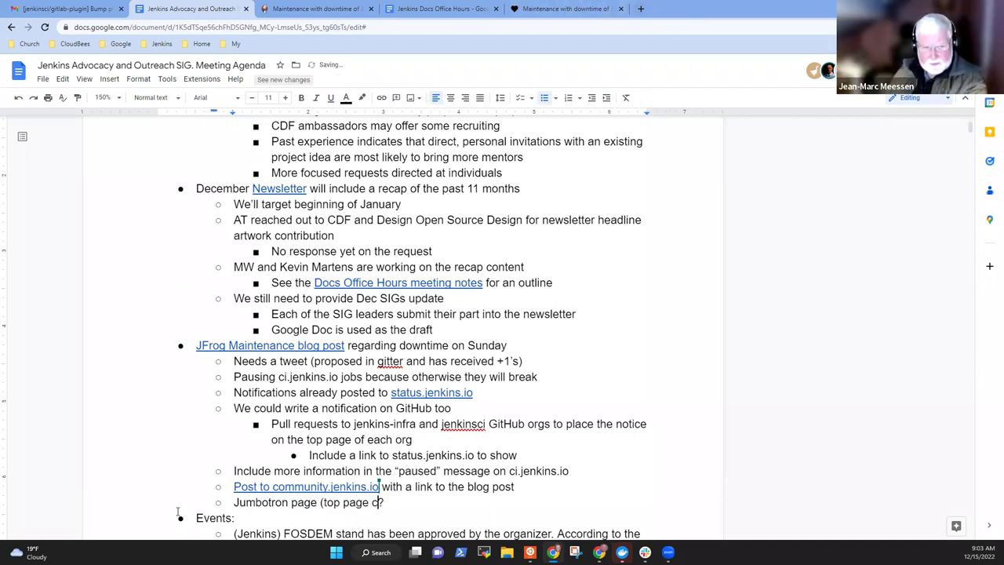
key("BackSpace")
type("ousel)")
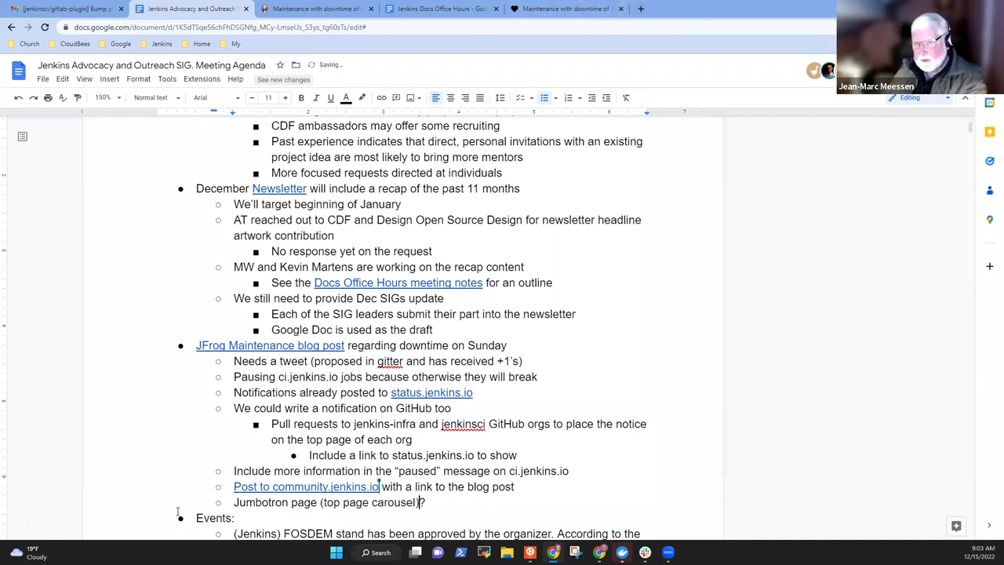
key("Delete")
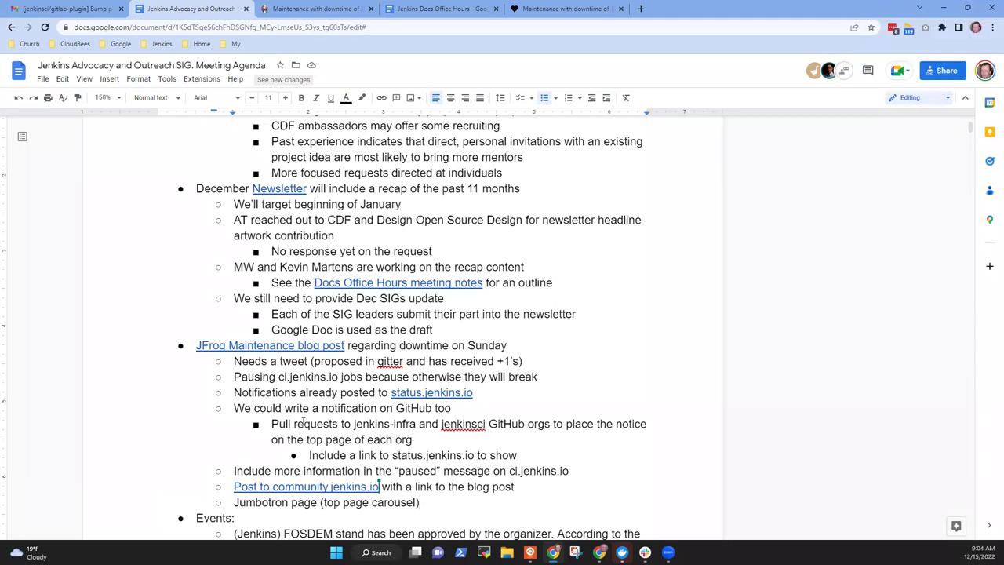
scroll(307, 418, "down", 1)
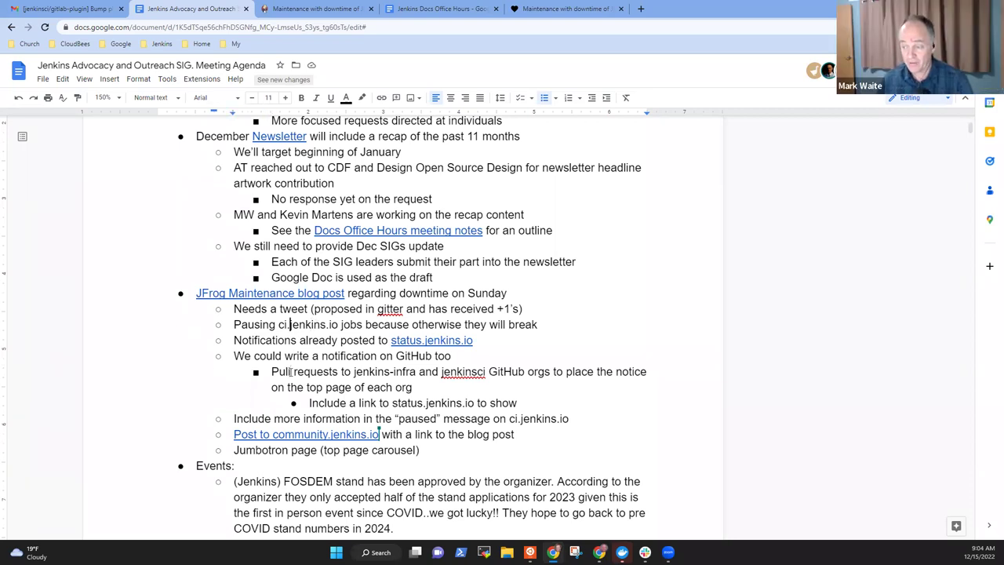
scroll(290, 371, "up", 10)
scroll(290, 372, "down", 6)
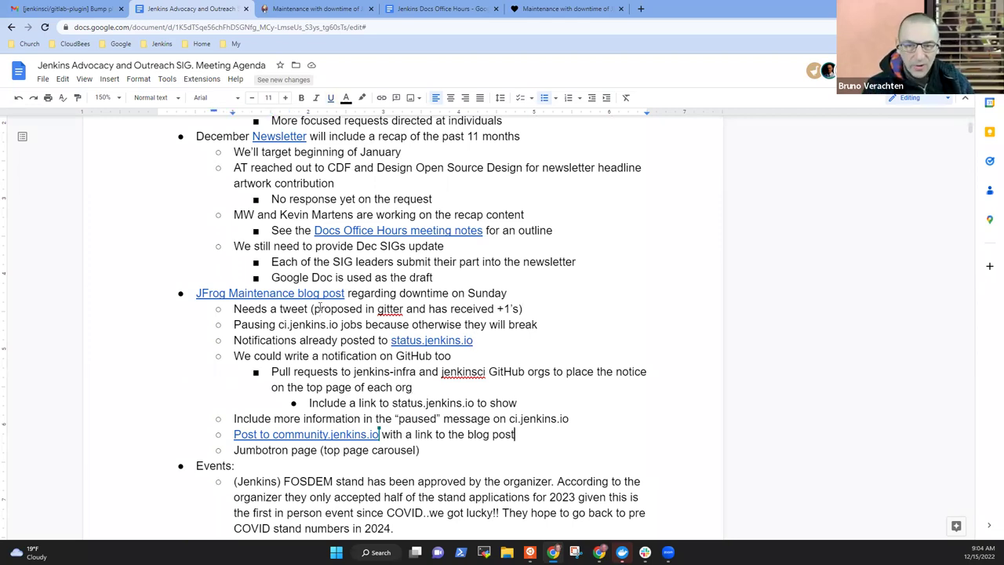
scroll(321, 310, "down", 1)
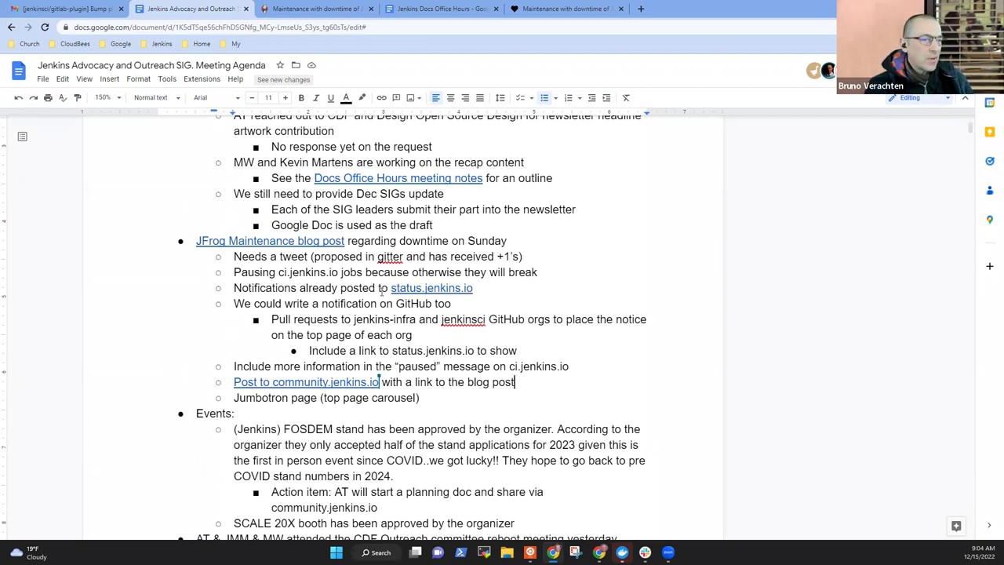
scroll(353, 304, "down", 4)
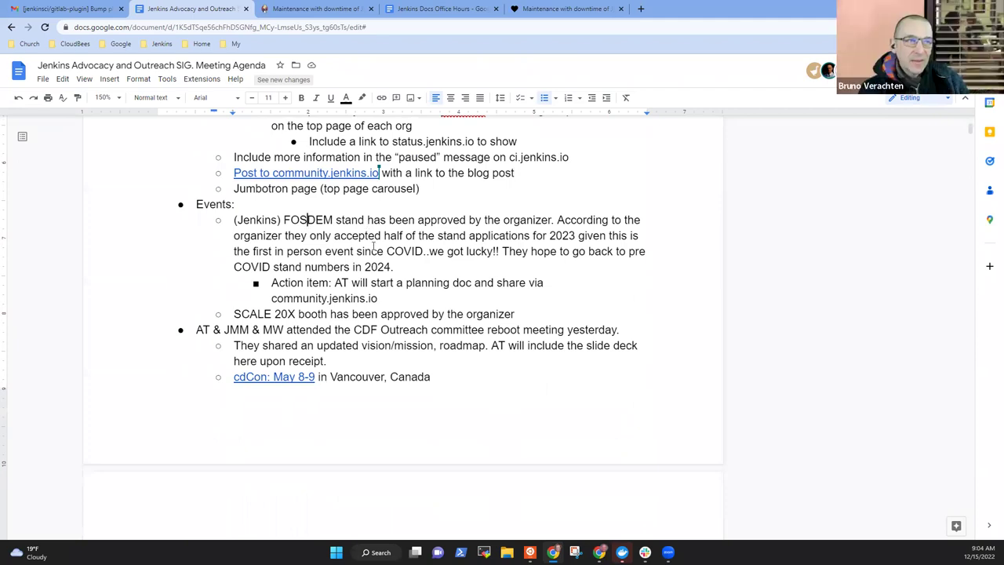
scroll(367, 223, "up", 3)
scroll(375, 243, "down", 1)
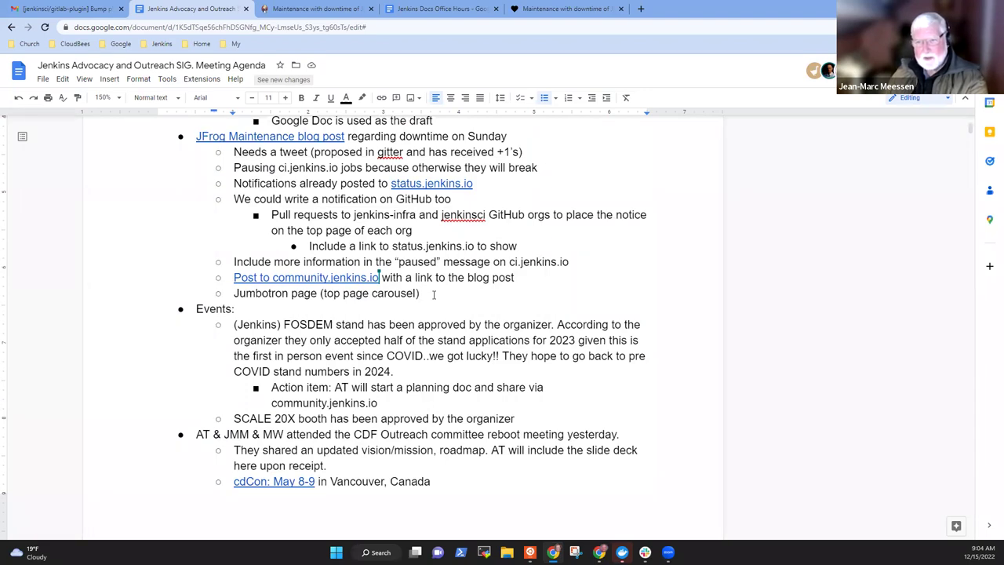
Below the Jumbotron bullet, add a bullet reading "Monitor the mailing lists and twitter over the weekend"
key("Return")
type("Monitor t")
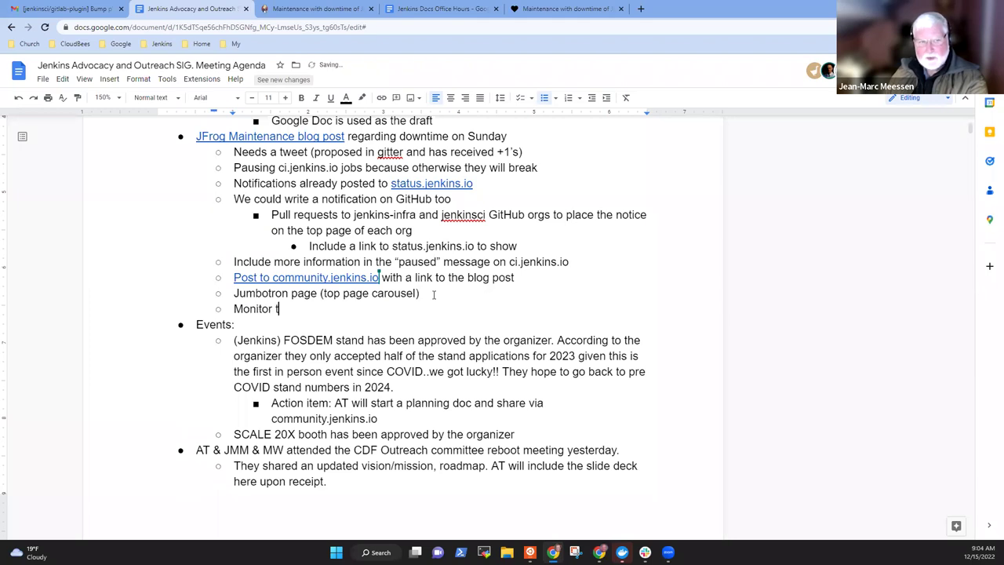
type("he dev list and the")
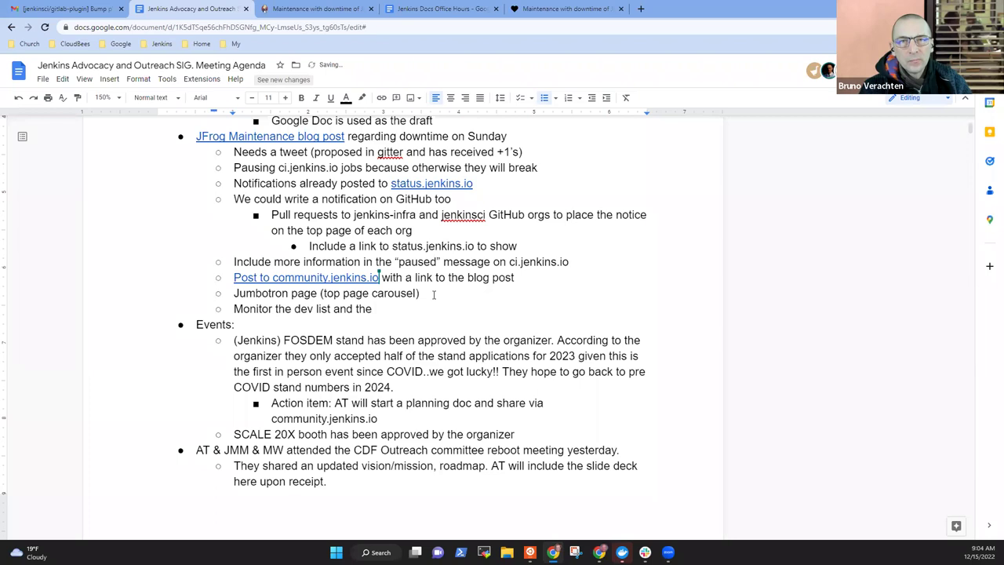
key("BackSpace")
key("BackSpace")
key("BackSpace")
key("BackSpace")
key("BackSpace")
key("BackSpace")
key("BackSpace")
key("BackSpace")
key("BackSpace")
key("BackSpace")
key("BackSpace")
key("BackSpace")
key("BackSpace")
key("BackSpace")
key("BackSpace")
key("BackSpace")
key("BackSpace")
type("mailing")
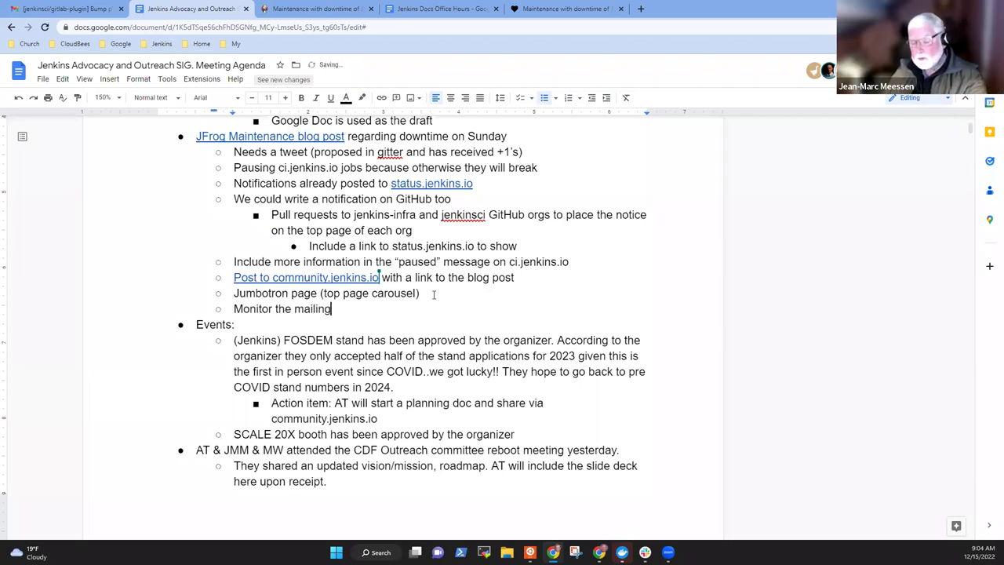
type(" lists ")
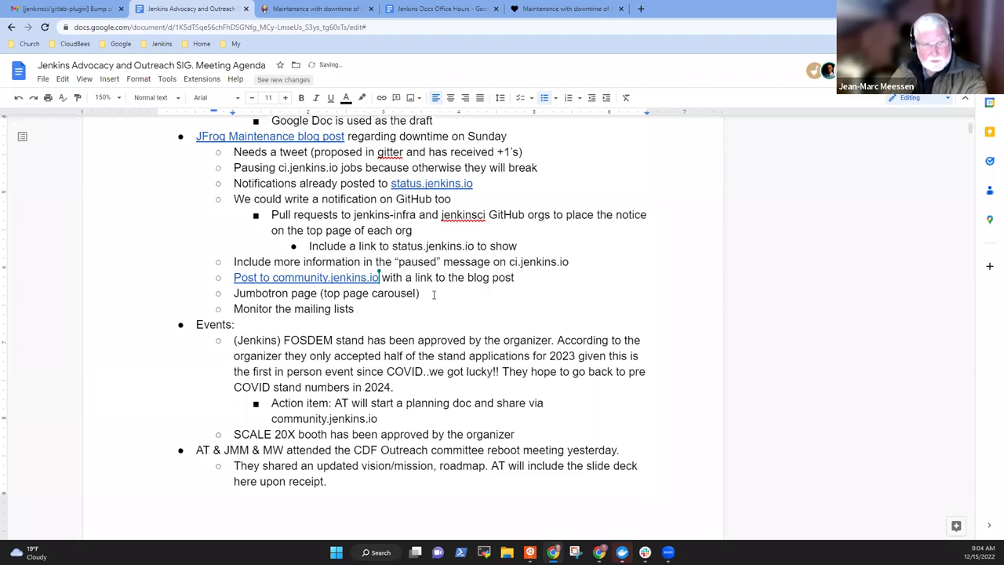
type("over the wee")
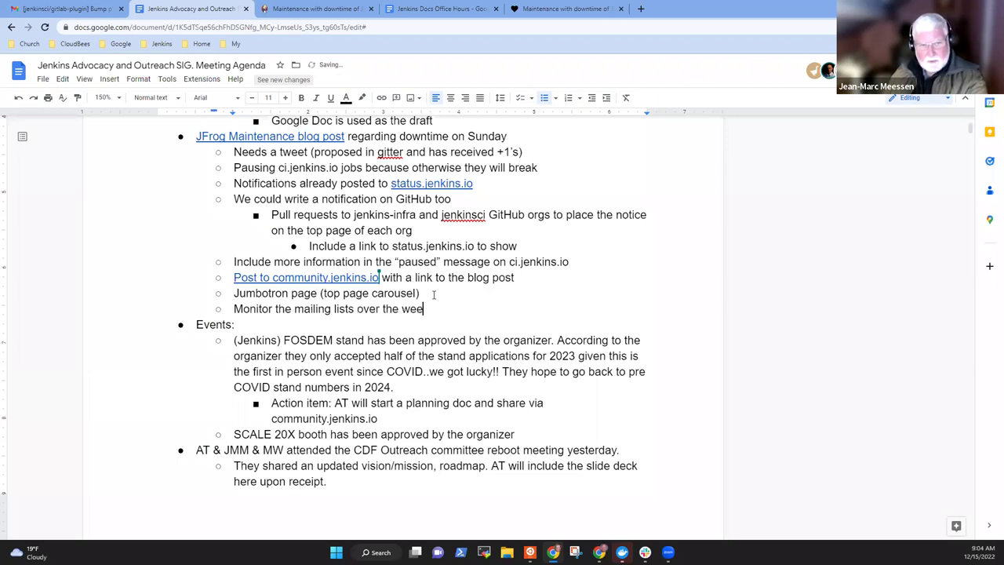
type("kend")
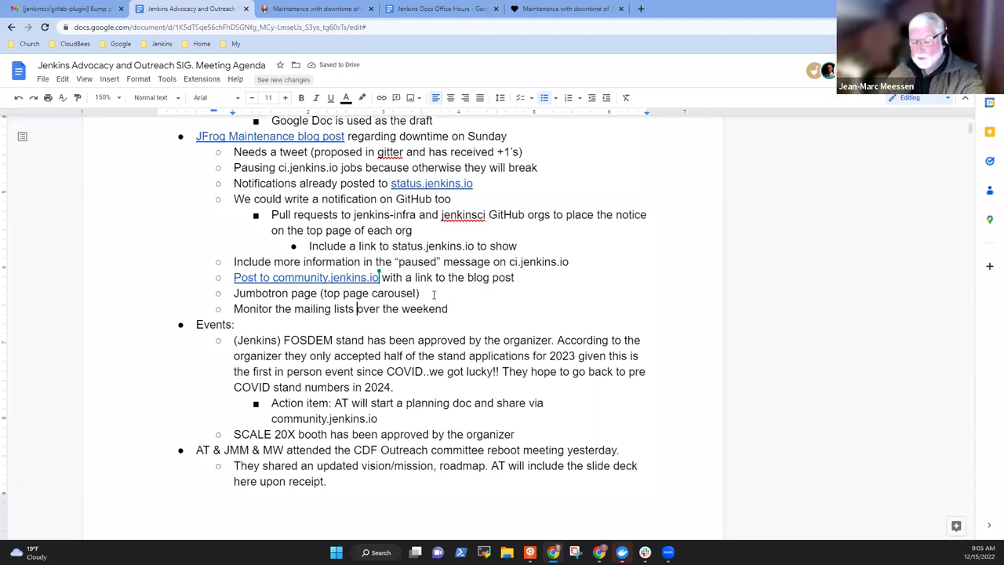
type("and tw")
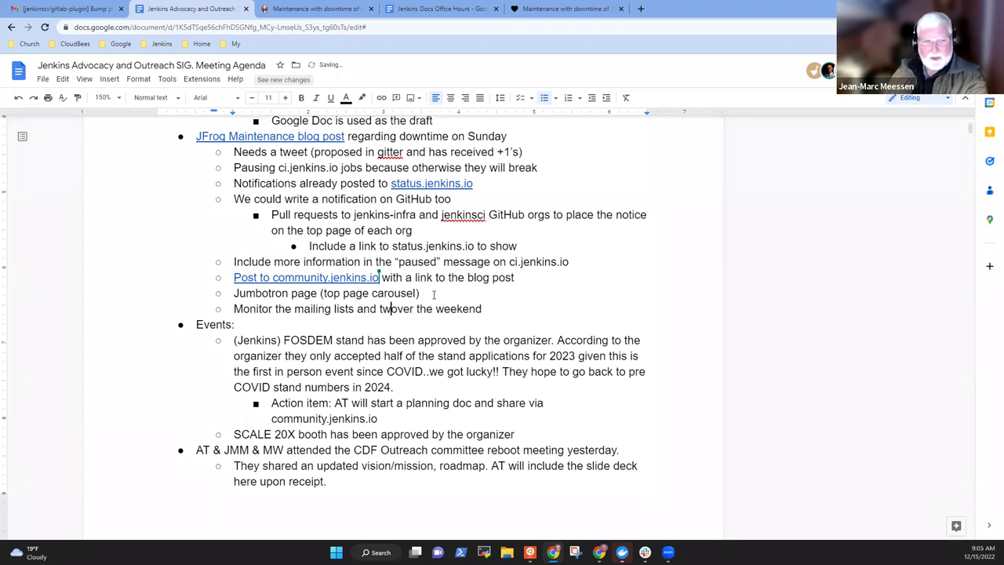
type("itter")
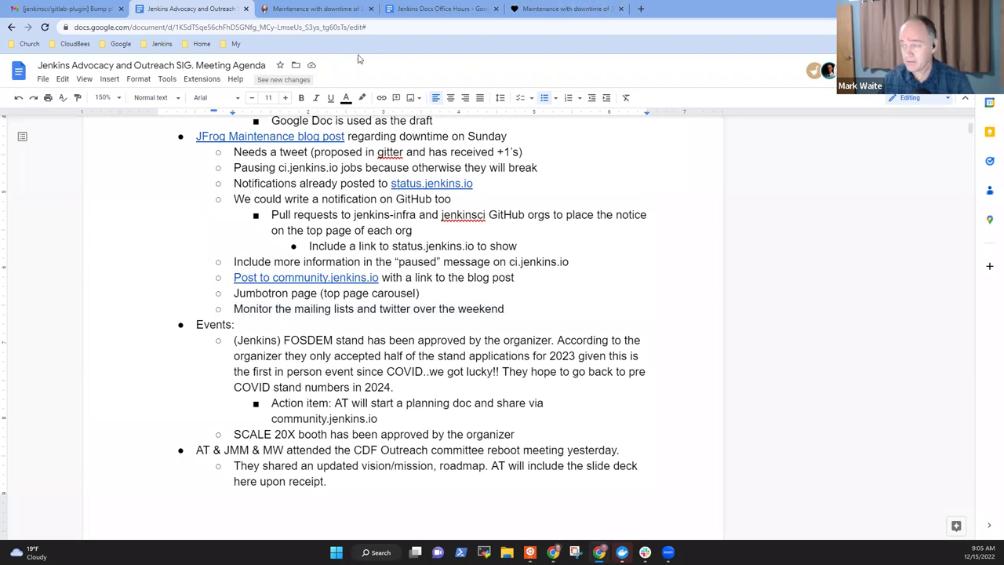
Below the mailing lists bullet, add a bullet reading "Outage starts at 11:00 AM Israel"
left_click(434, 296)
left_click(521, 312)
key("Return")
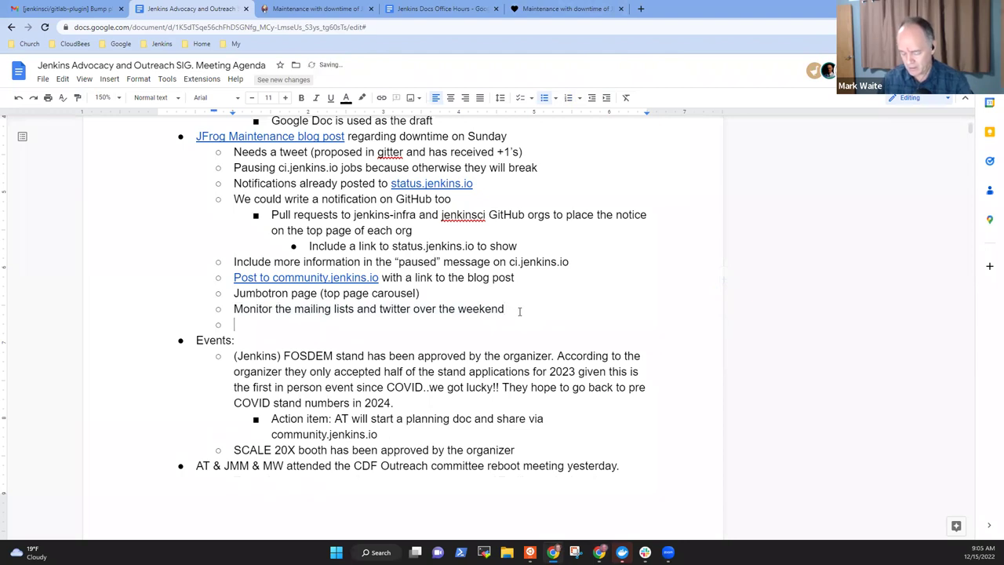
type("Outage sta")
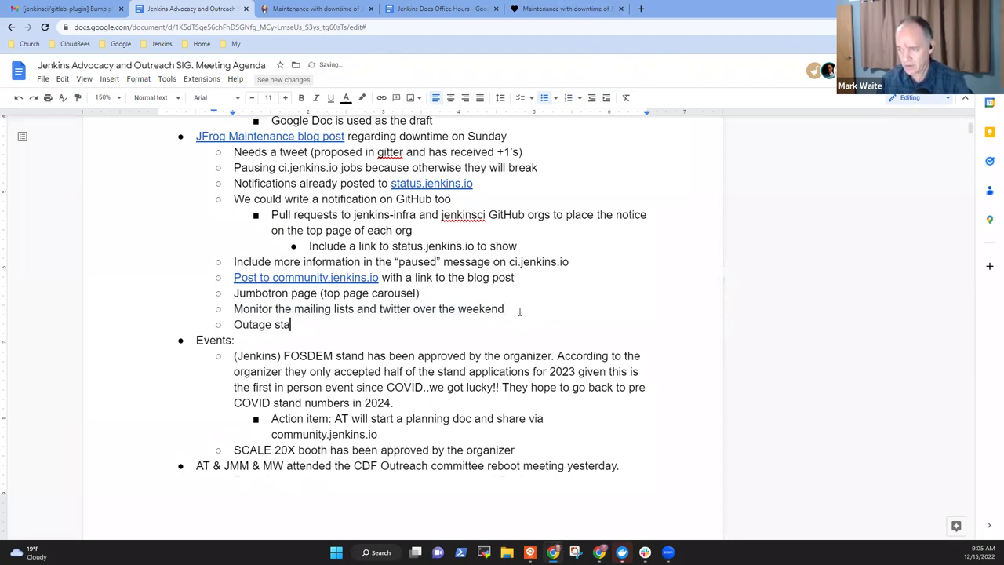
type("rts at ")
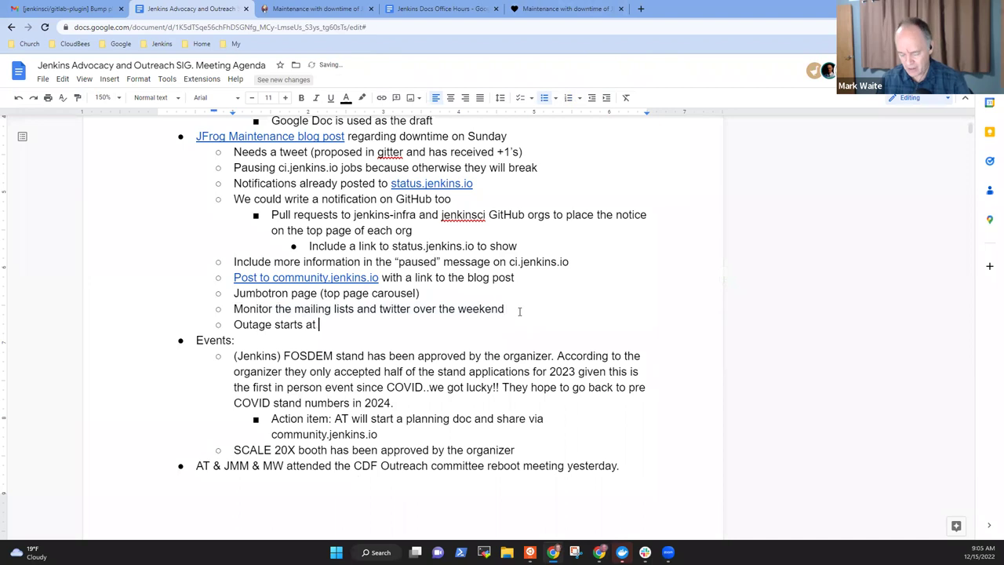
type("11:00")
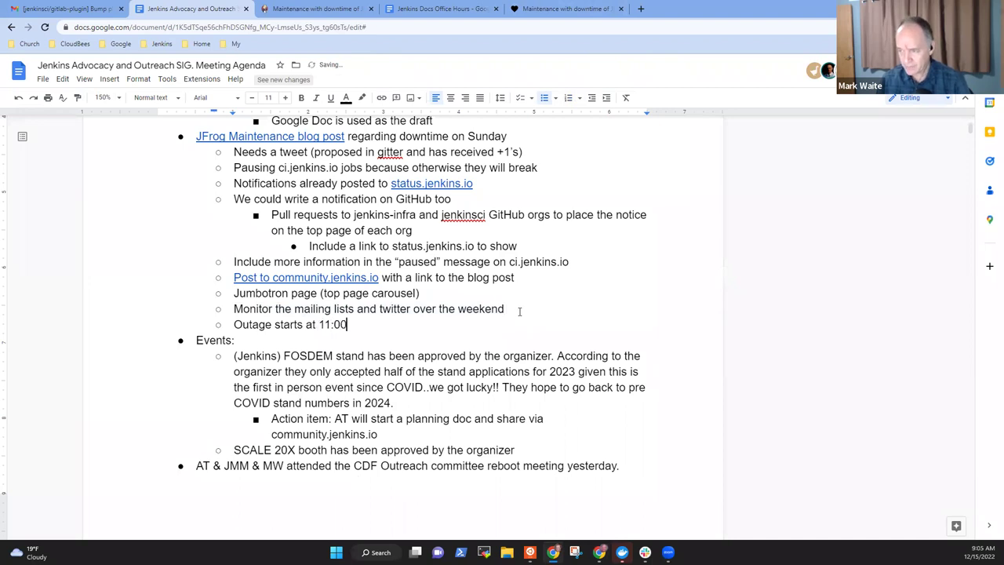
type(" AM Israel")
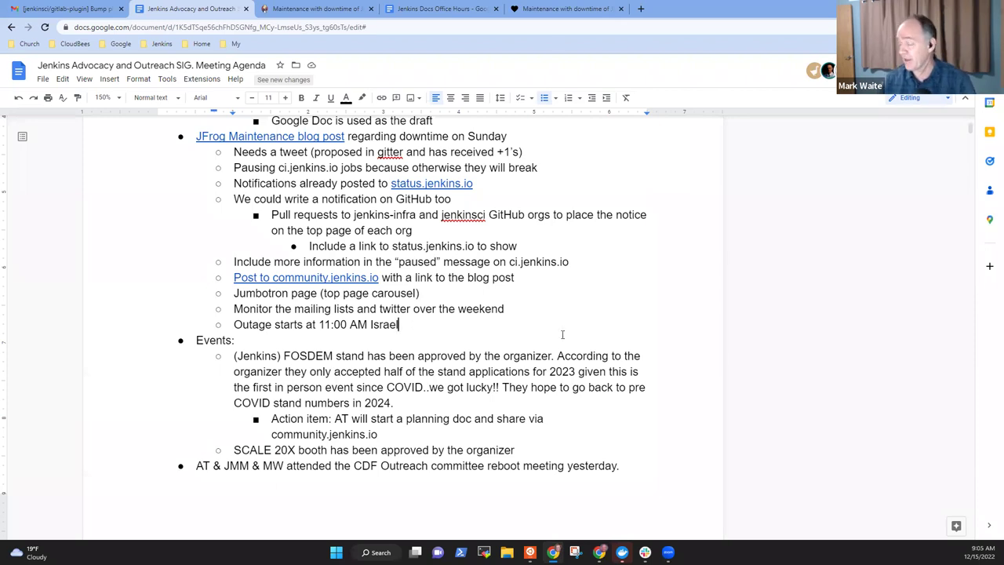
Search Google in a new browser tab for "What is UTC when it is 11:00 AM Israel"
left_click(641, 11)
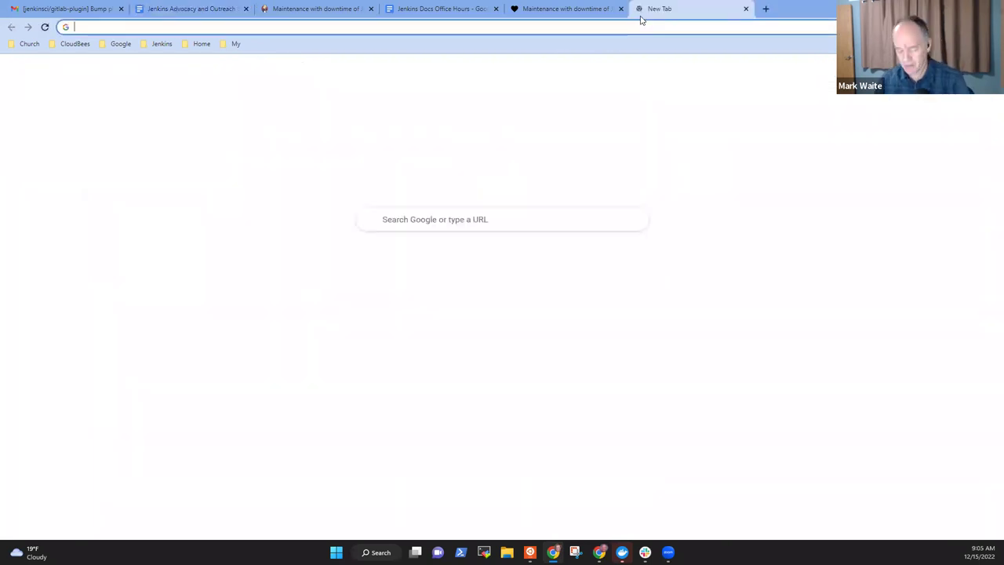
type("What is ")
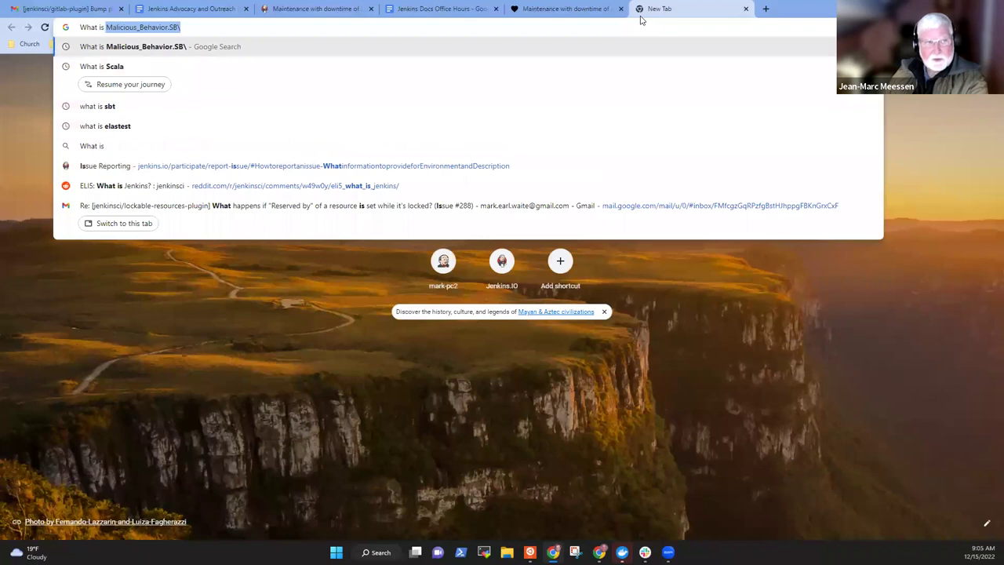
type("UTC when it i")
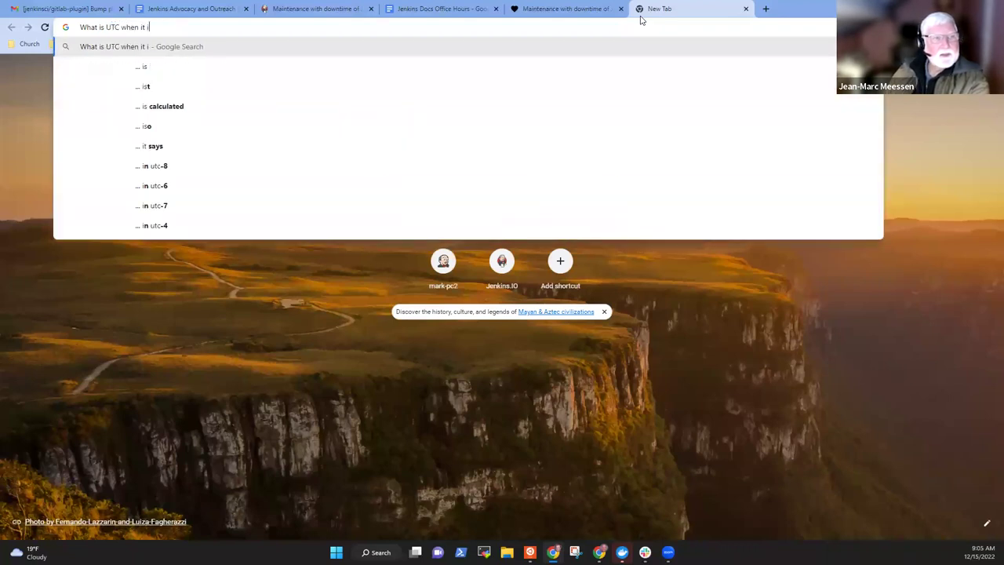
type("s 11:00 AM ")
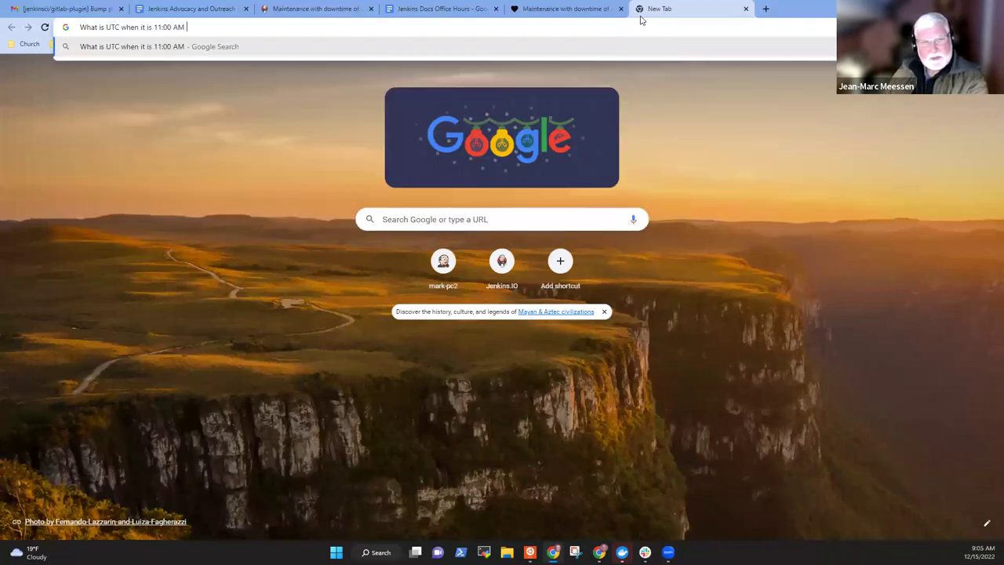
type("Israel")
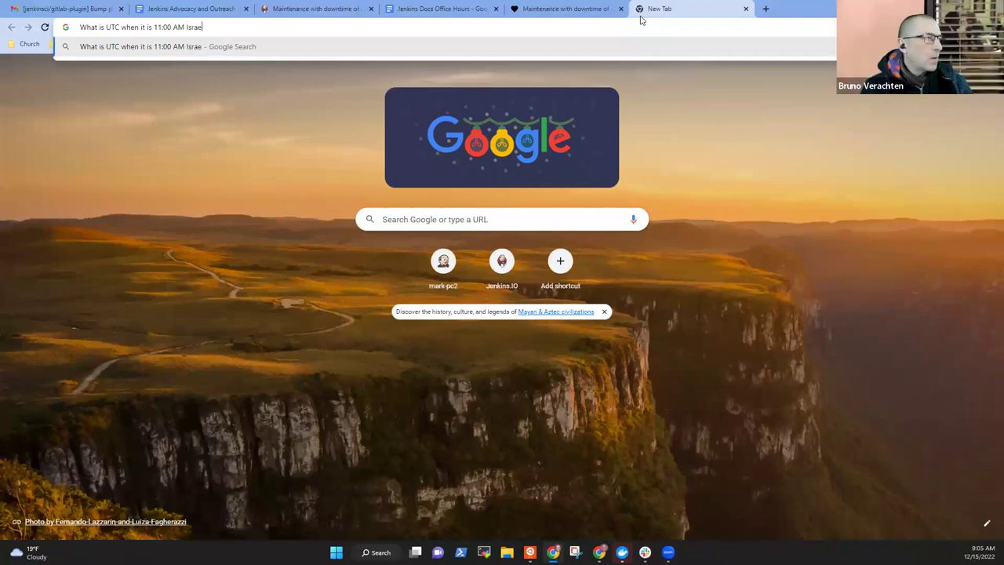
key("Return")
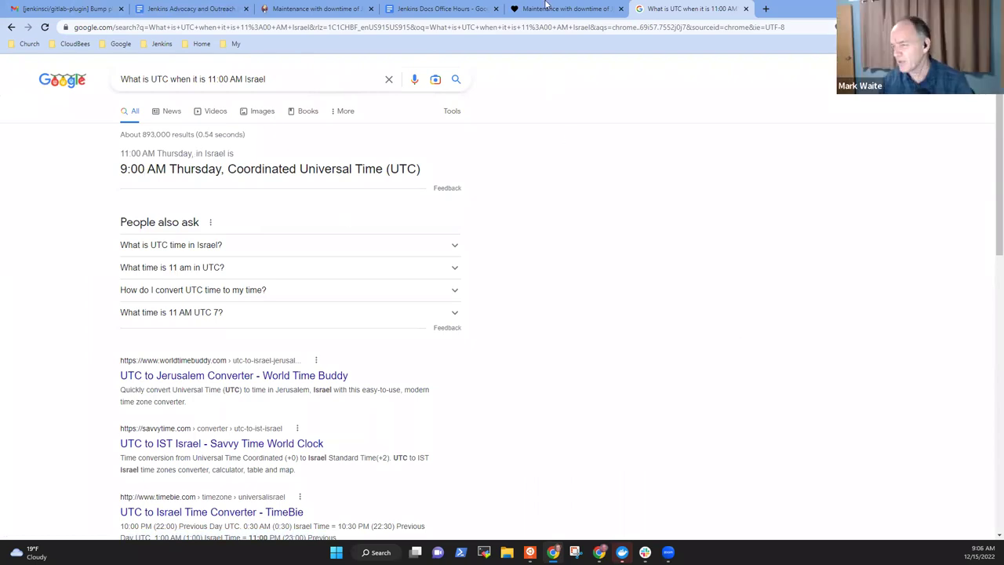
Return to the meeting agenda and append "(9:00 AM UTC)" to the outage start bullet
left_click(388, 9)
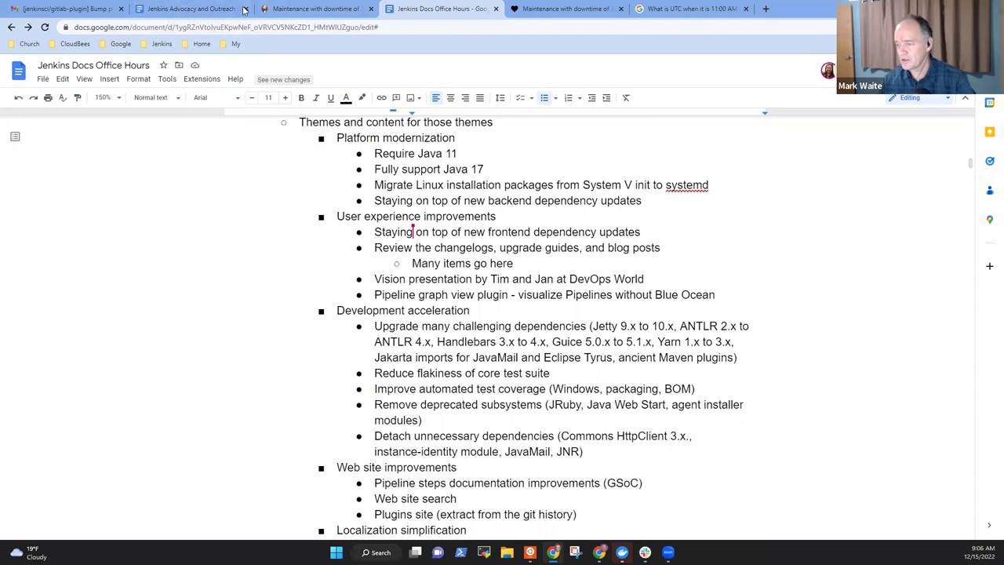
key("ctrl+2")
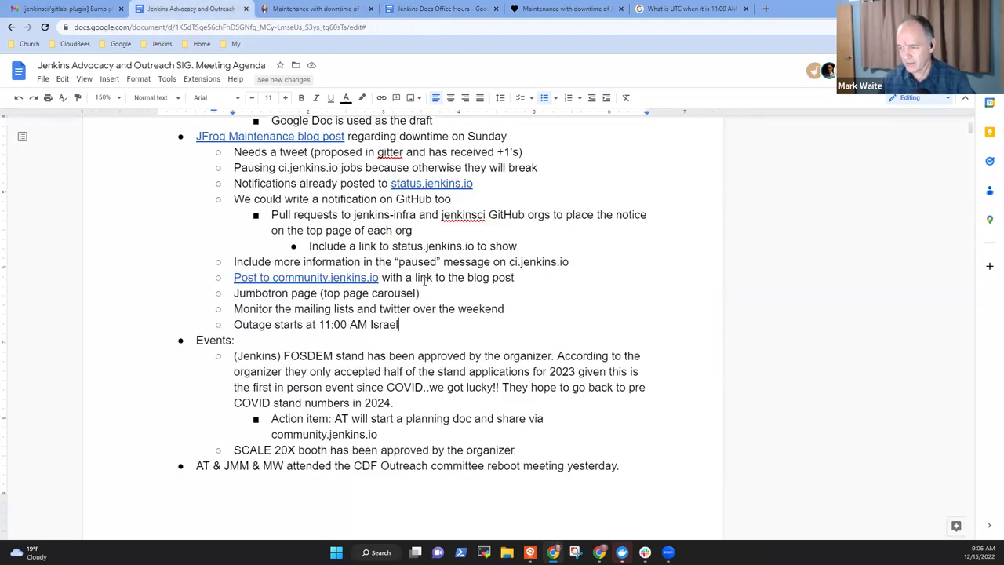
type("(9:00 AM UR")
key("BackSpace")
type("TC")
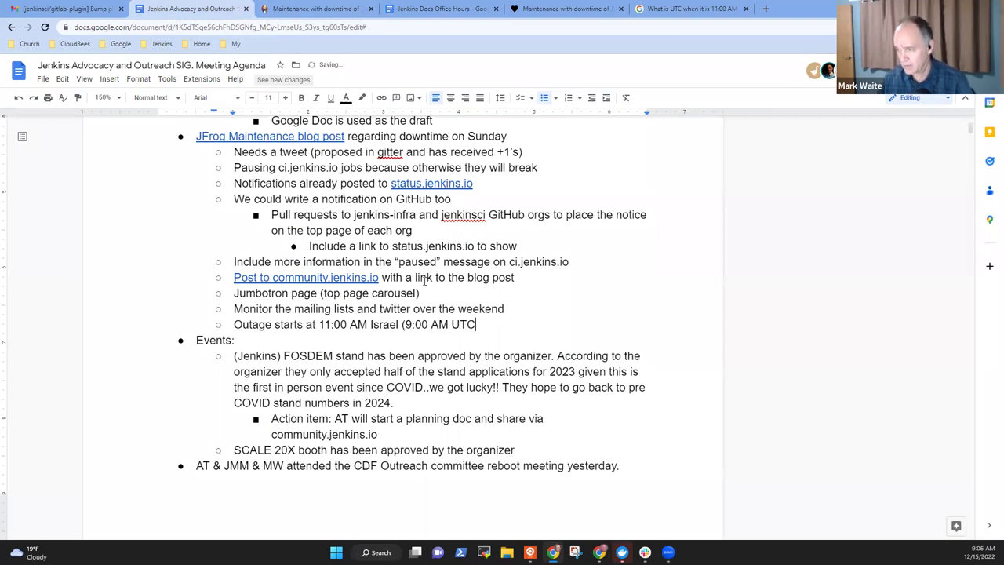
type(")")
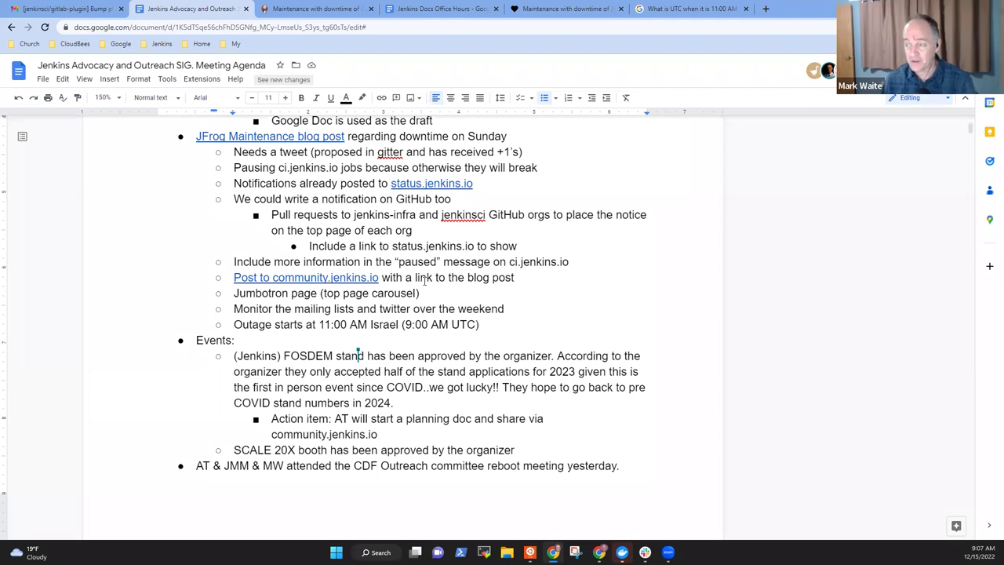
left_click(376, 136)
key("End")
key("ctrl+shift+Left")
key("ctrl+shift+Left")
key("ctrl+shift+Left")
key("ctrl+shift+Left")
key("ctrl+shift+Left")
key("Right")
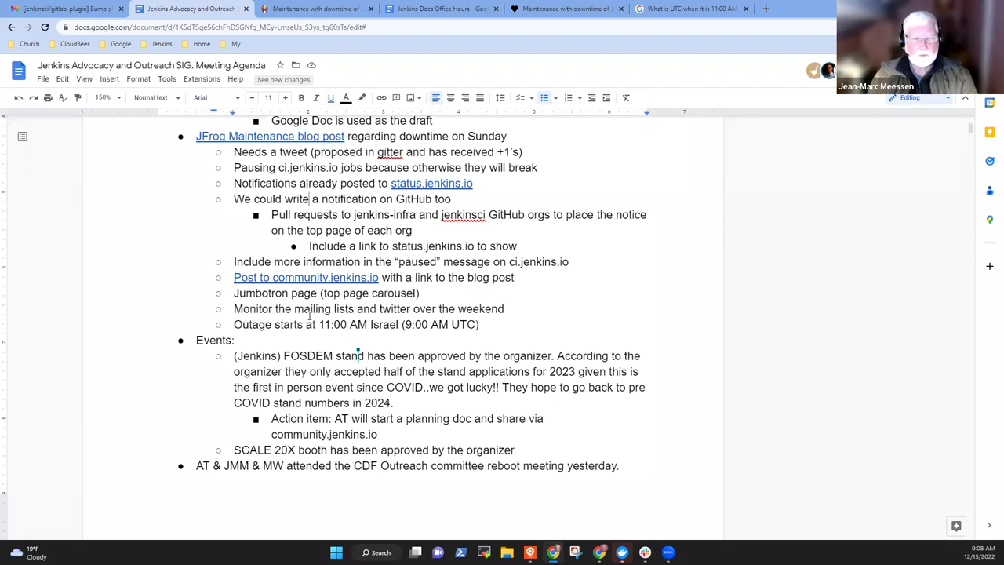
Shorten the opening of the GitHub notification bullet so it reads "Write a notification on GitHub too"
left_click_drag(234, 199, 293, 198)
type("W")
key("End")
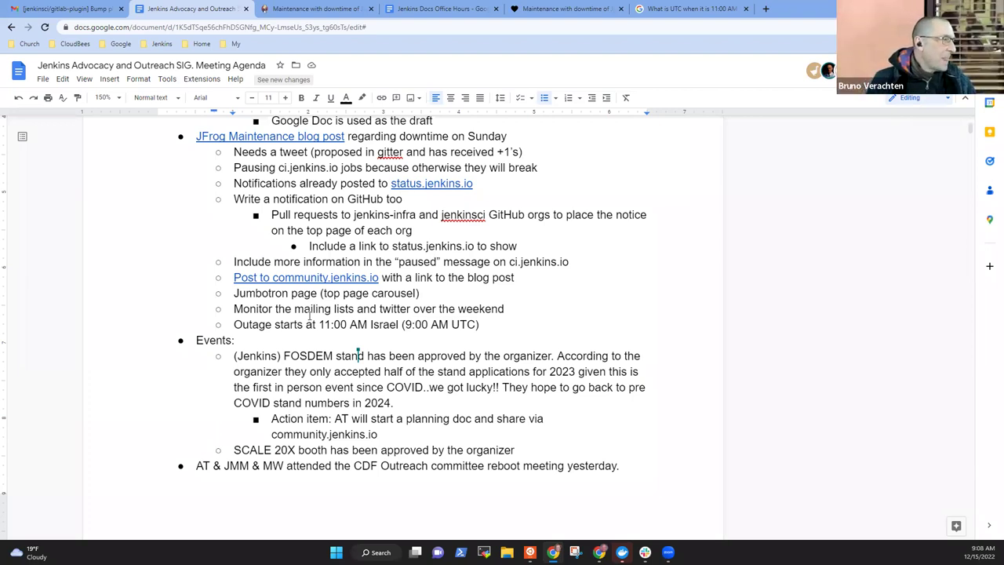
left_click(522, 246)
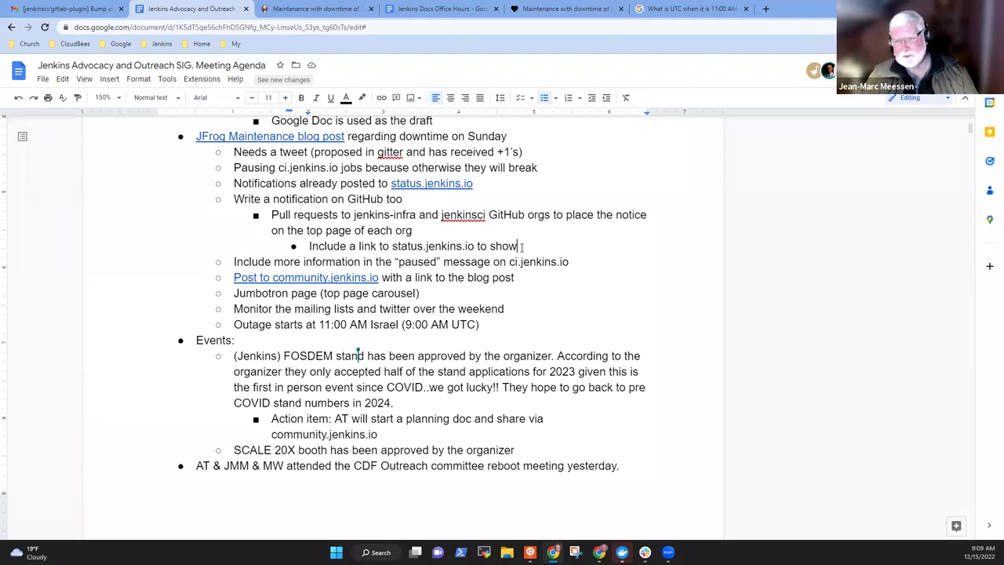
key("Down")
key("Down")
key("Down")
key("Down")
key("Down")
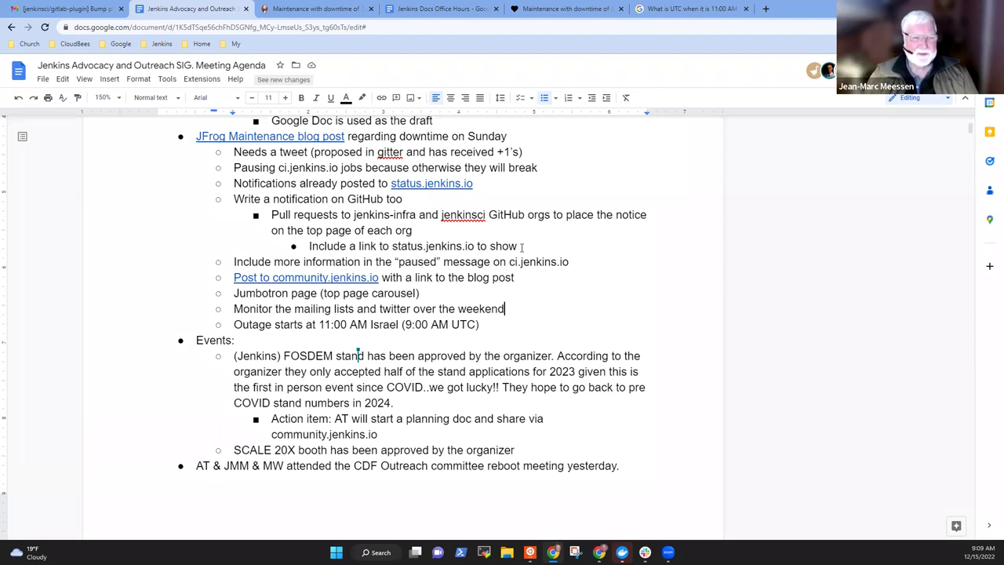
key("Up")
key("Up")
key("Up")
key("Up")
key("Up")
key("Up")
key("Up")
key("Up")
key("Up")
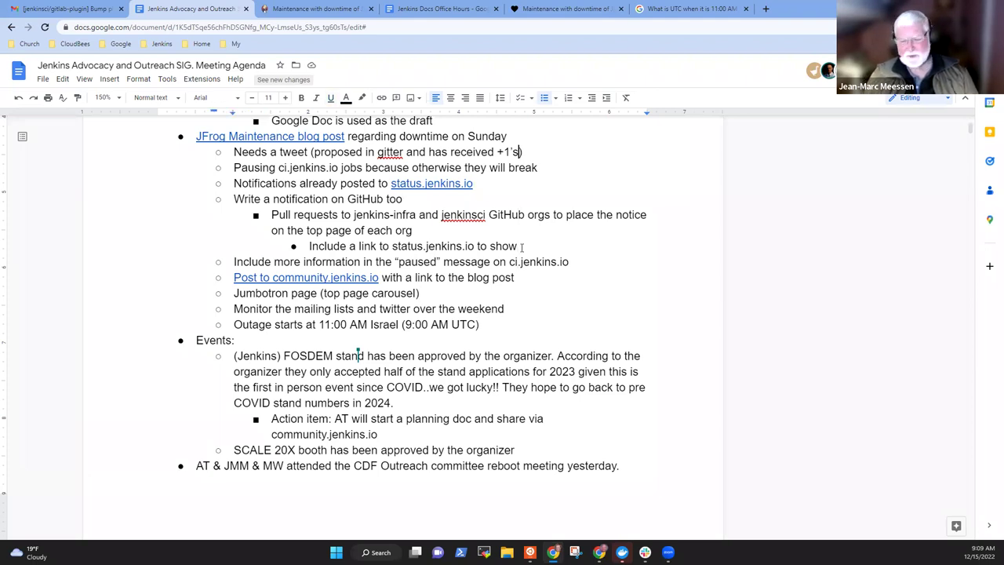
key("End")
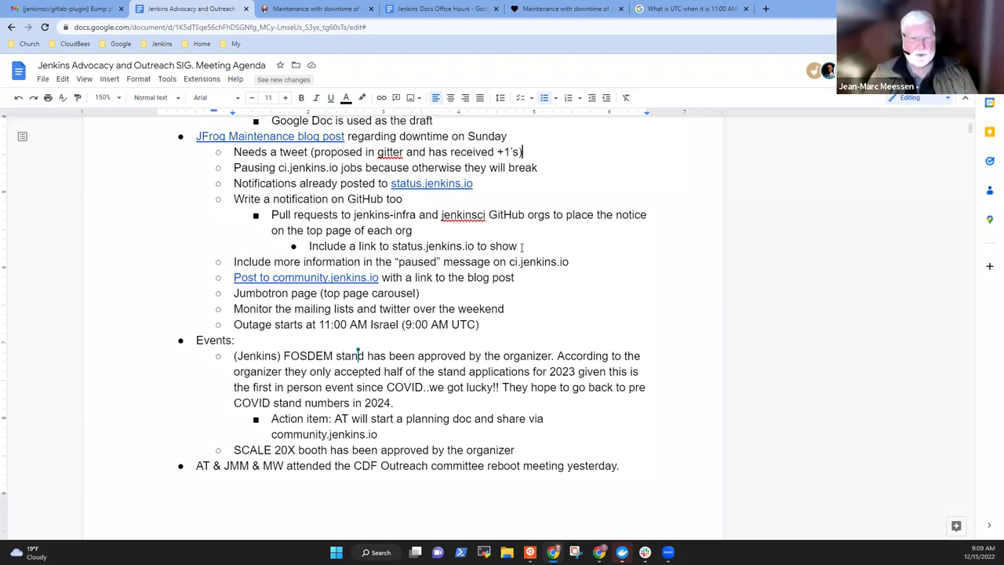
Append a question mark to the "Jumbotron page (top page carousel)" bullet
key("Down")
key("Down")
key("Down")
key("Down")
key("Down")
key("Down")
key("Down")
key("Down")
key("Down")
key("Down")
key("Down")
key("Down")
key("Up")
key("Up")
key("Up")
type("?")
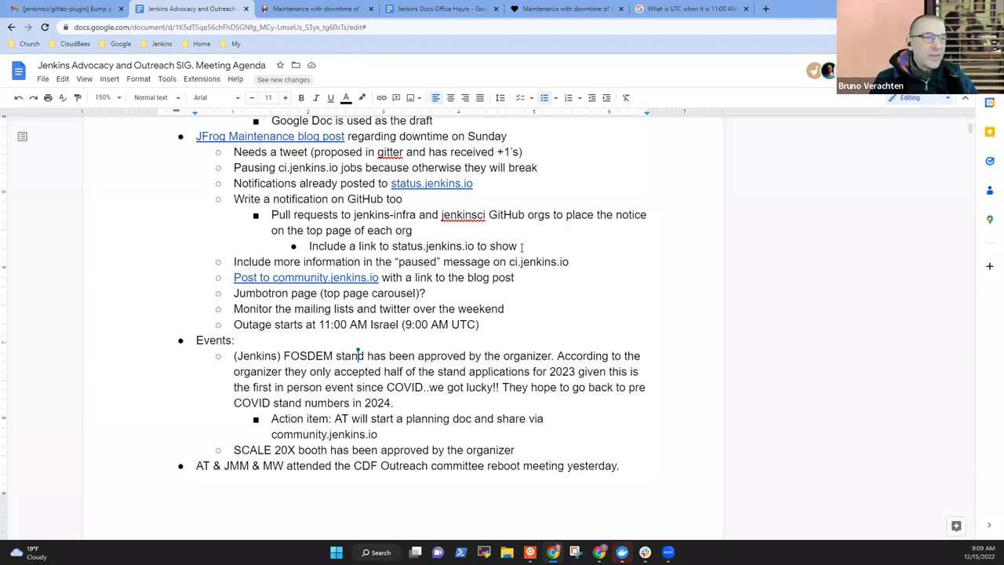
In the FOSDEM bullet under Events, insert "Feb 4-5, 2023" after FOSDEM and "(table)" after "stand"
scroll(531, 268, "down", 1)
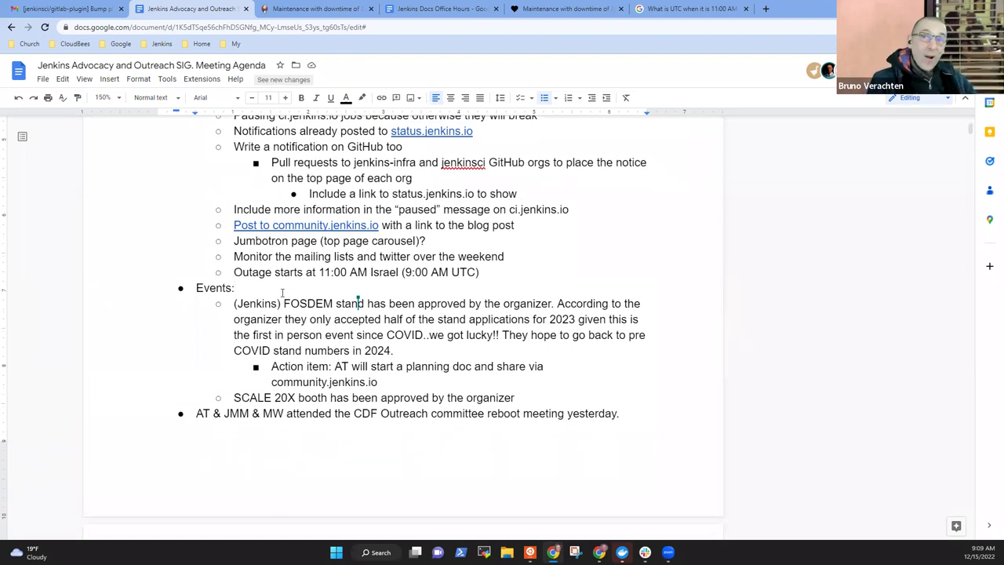
triple_click(282, 292)
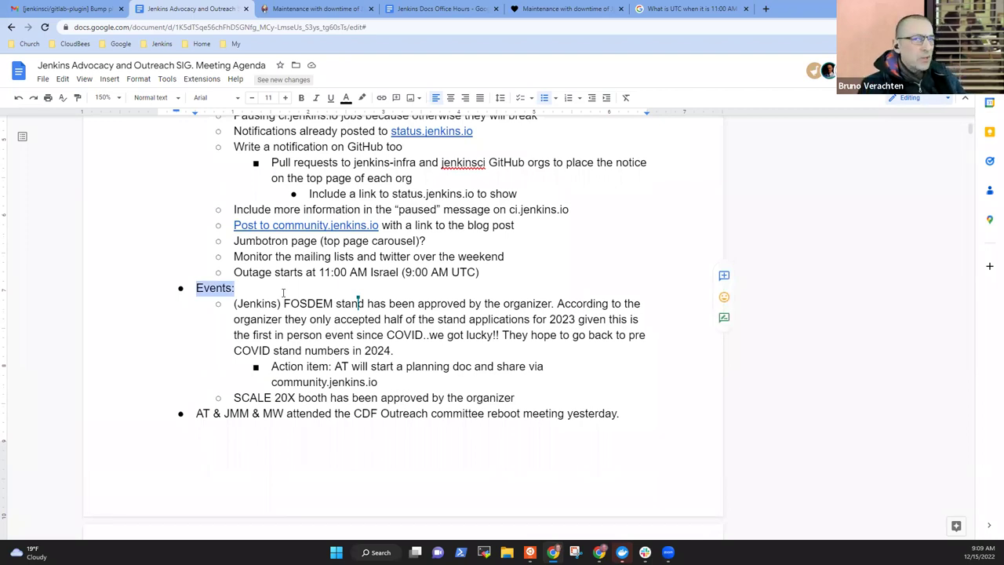
key("Right")
key("ctrl+Right")
key("ctrl+Right")
type("Feb ")
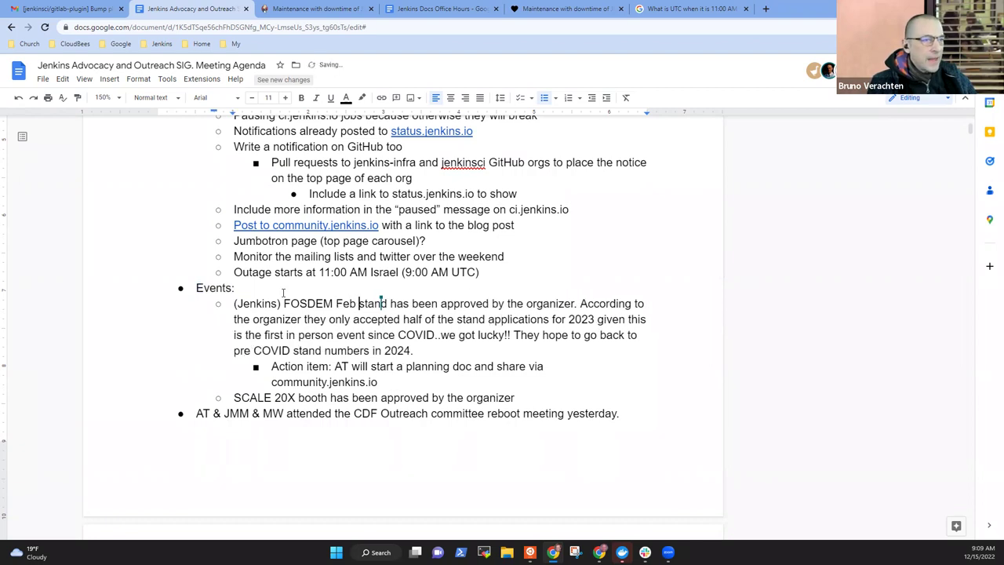
type("4-5, 2023")
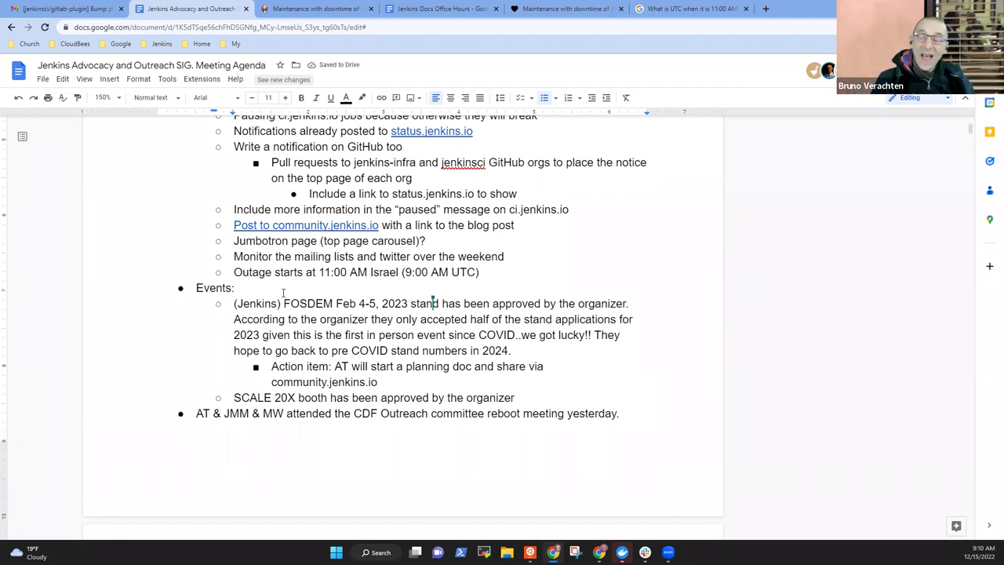
key("ctrl+Right")
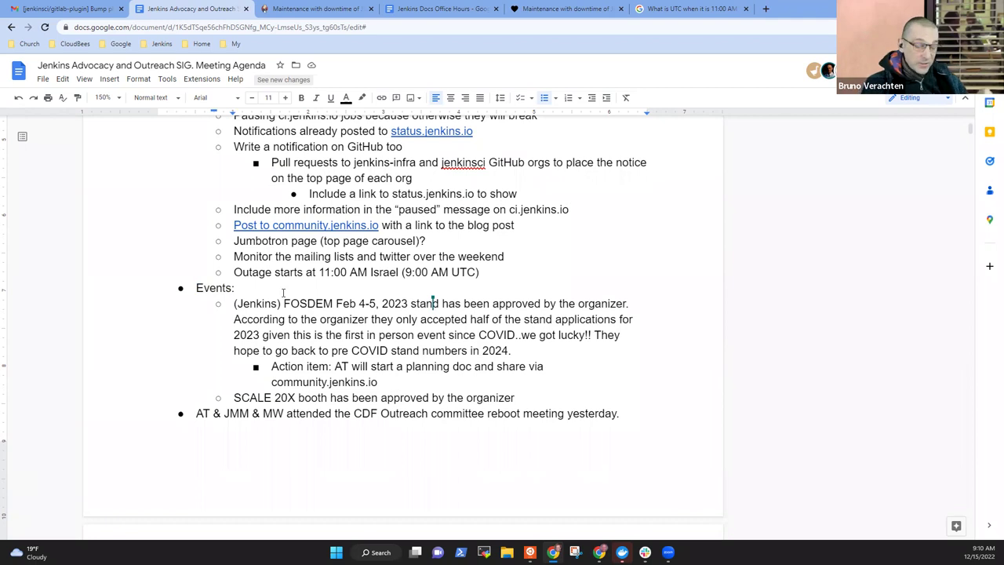
type("(table)")
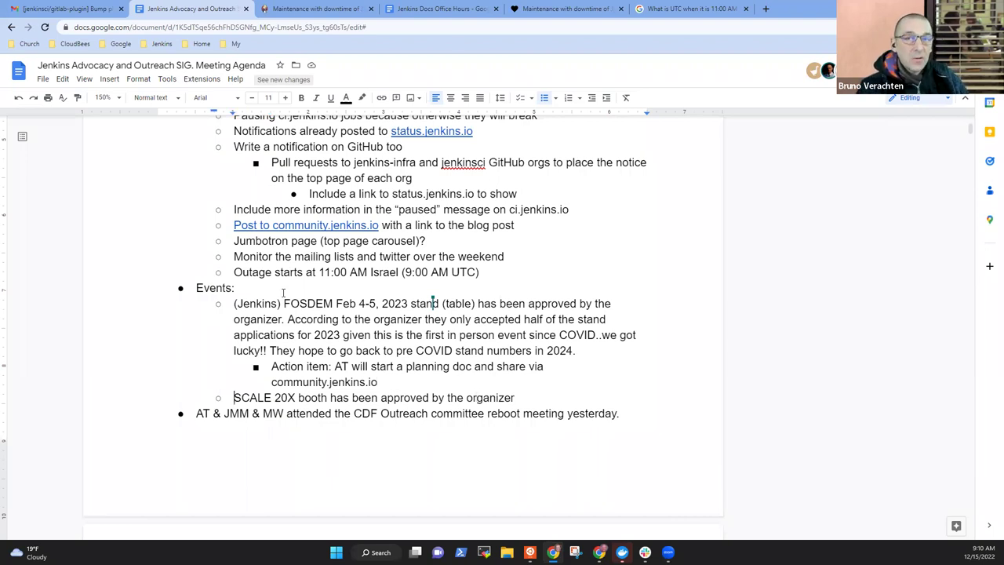
Insert "Jenkins" before "booth" in the SCALE 20X bullet
key("shift+End")
key("Right")
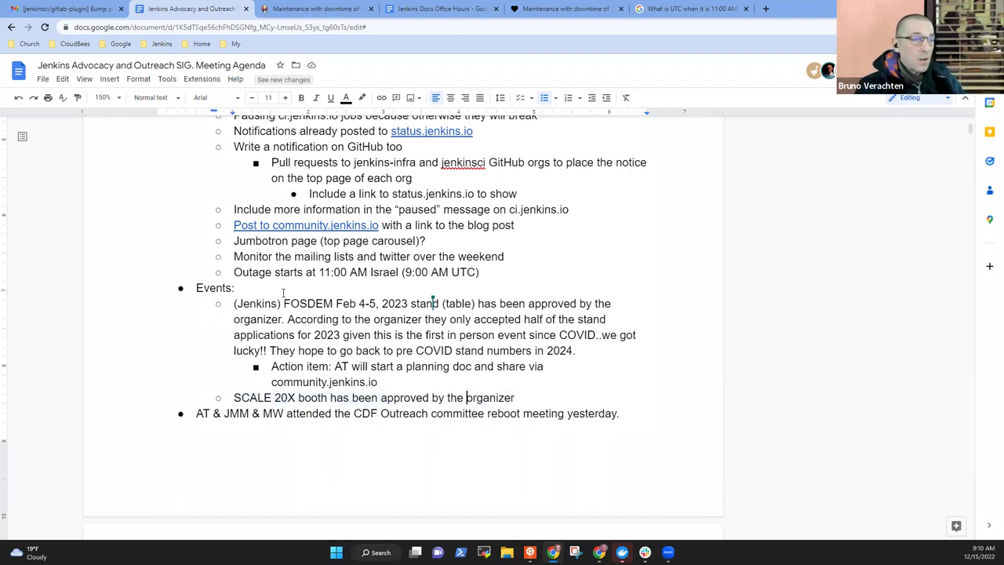
type("Jenkins")
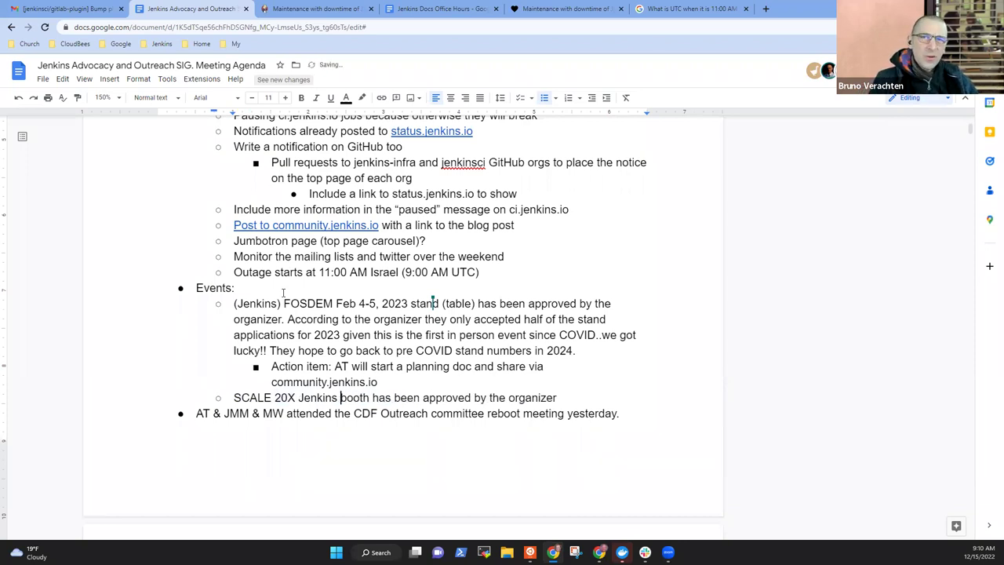
key("End")
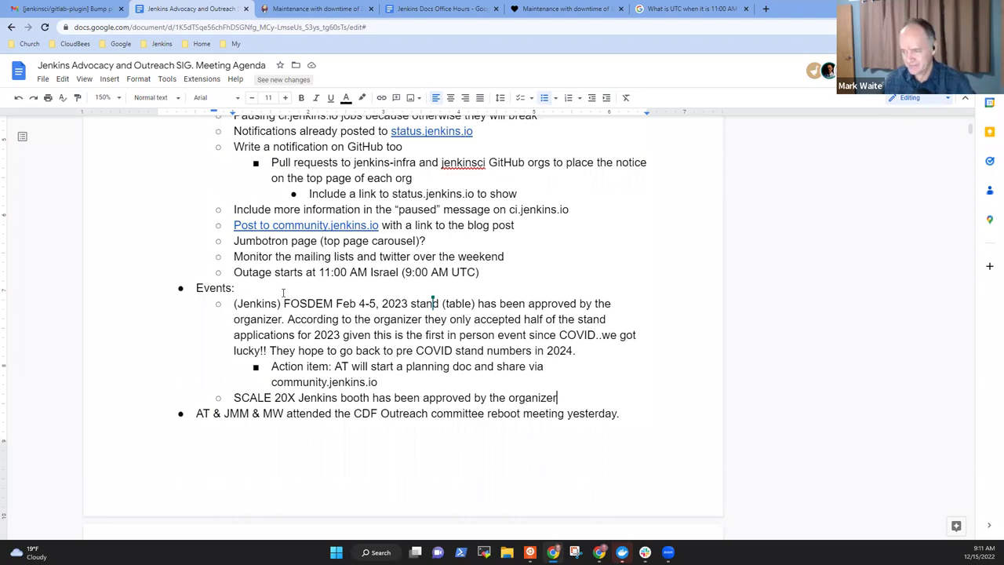
key("Down")
key("Up")
key("Up")
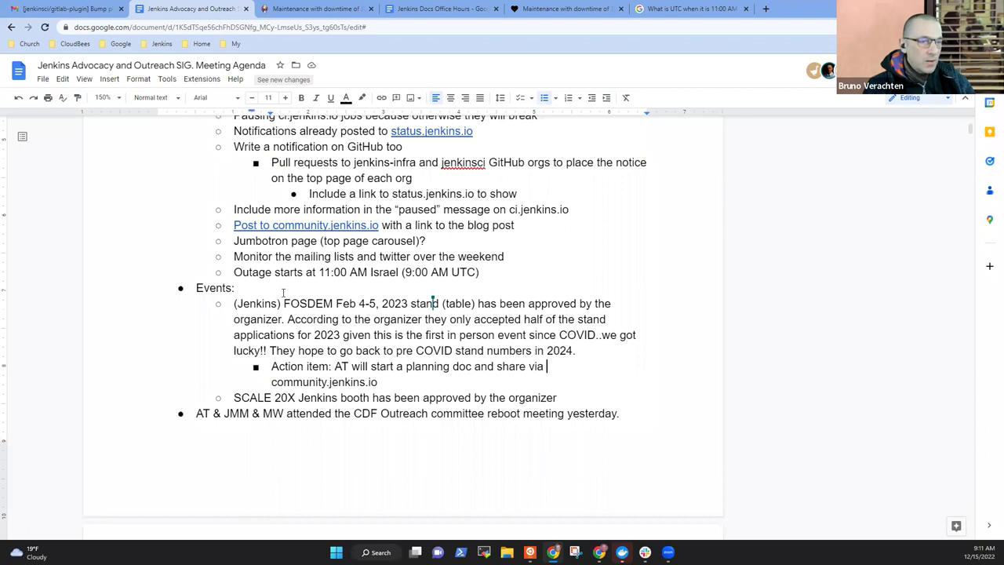
key("Down")
key("Down")
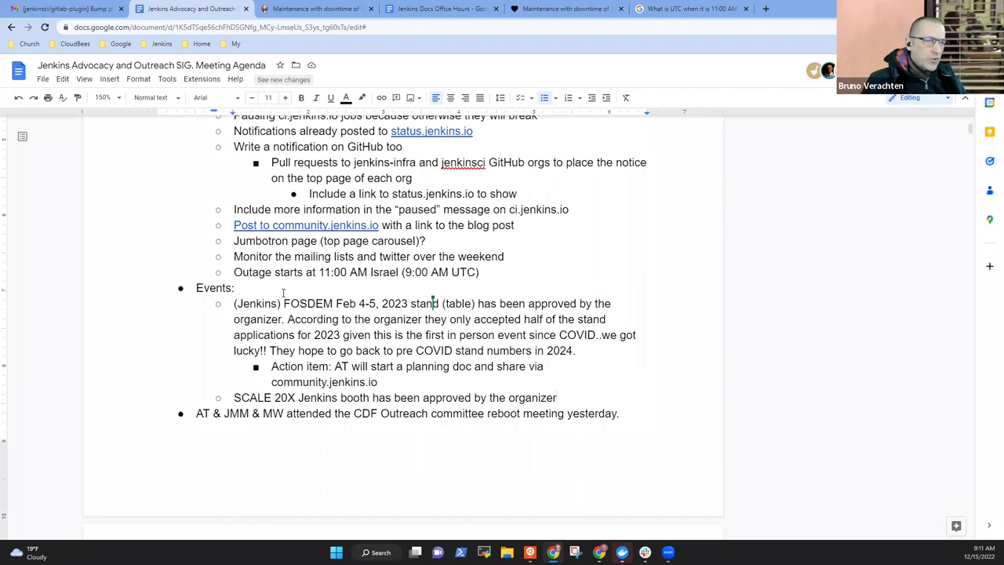
key("Down")
key("Down")
key("Down")
key("Down")
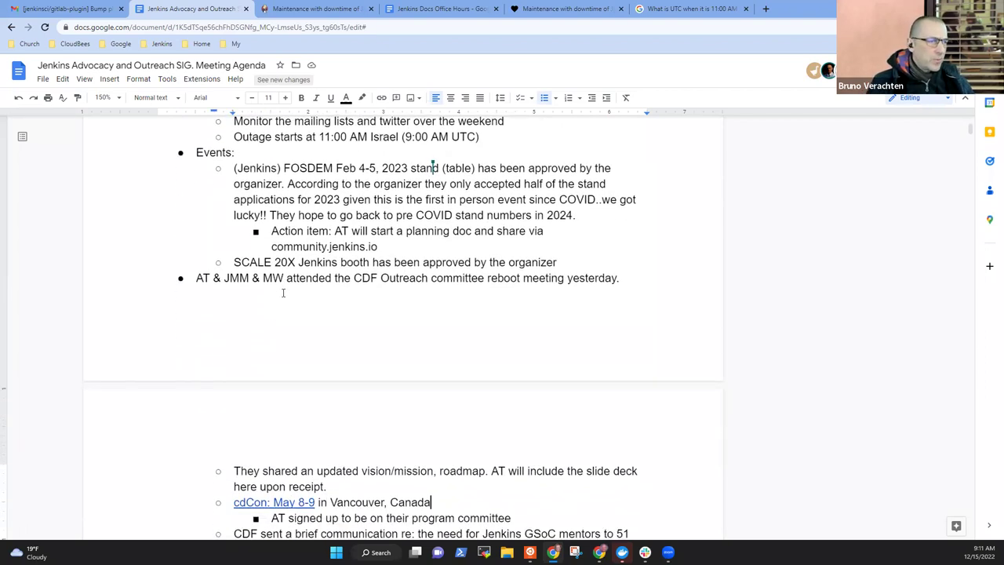
key("Up")
key("Up")
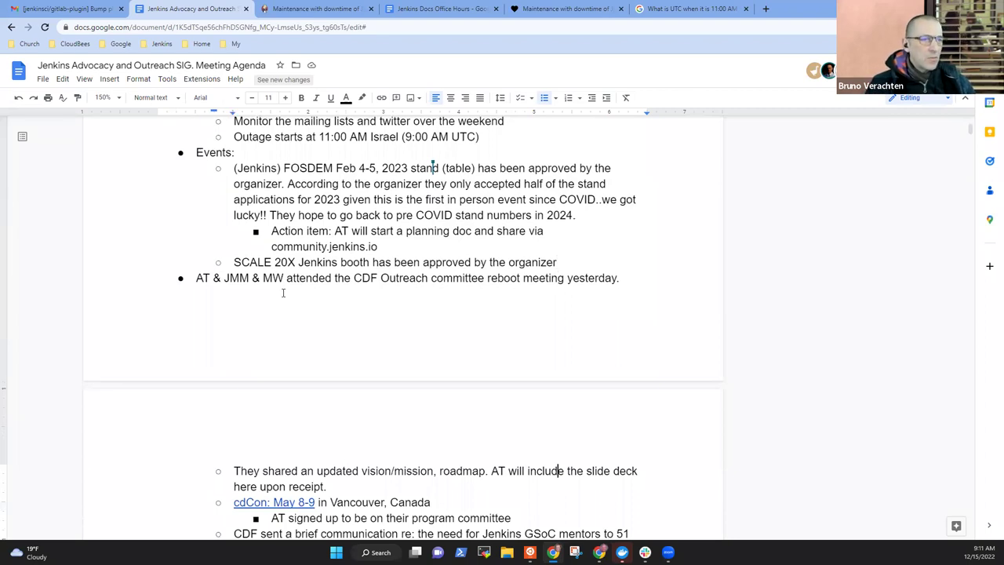
key("Up")
key("Up")
key("Up")
key("Up")
key("Up")
key("Up")
key("Up")
key("Up")
key("Down")
key("Down")
key("Down")
key("Down")
key("Down")
key("Down")
key("Return")
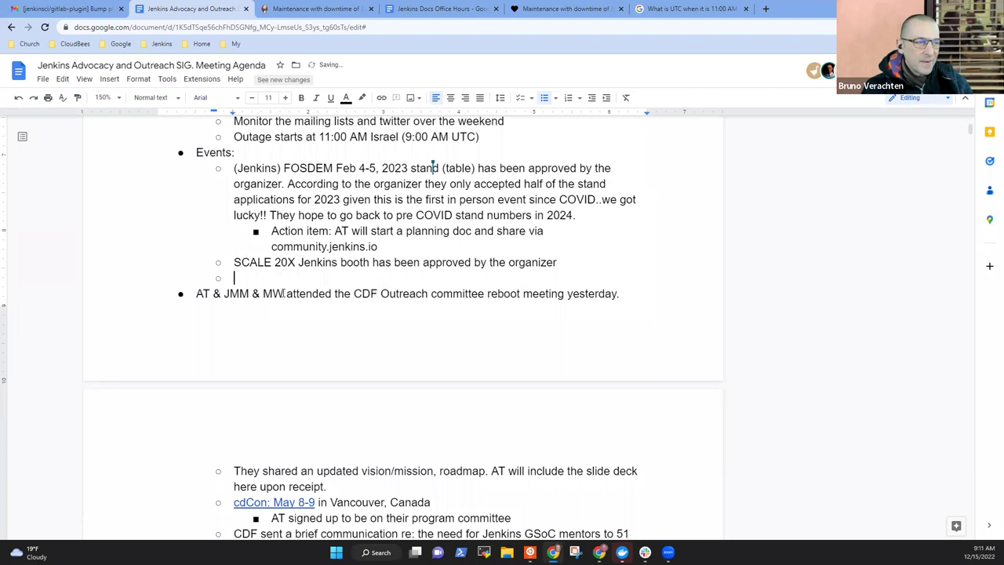
key("shift+Tab")
key("BackSpace")
key("BackSpace")
Below the updated vision/mission bullet, add a bullet reading "Well attended by a wide range of projects"
scroll(283, 293, "down", 2)
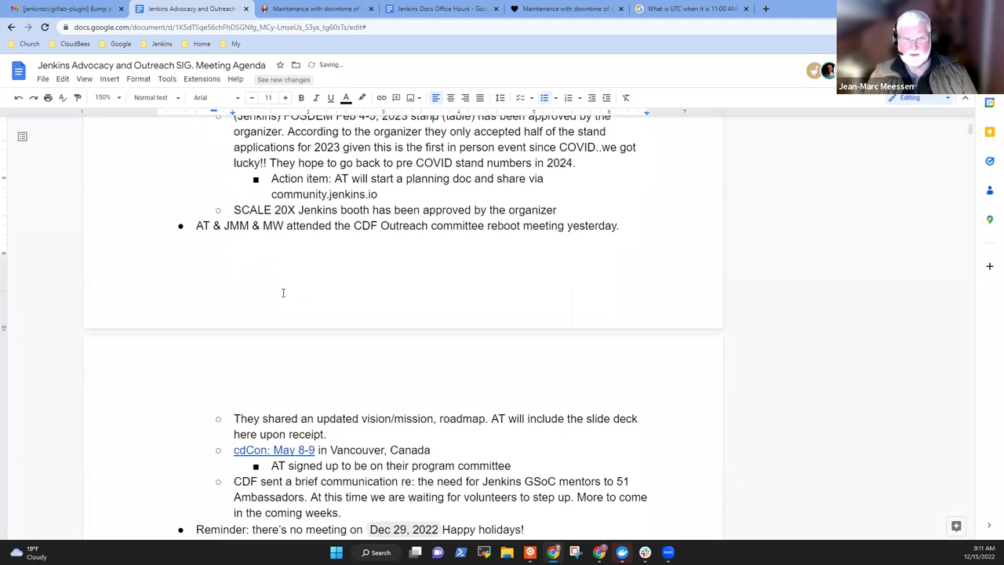
scroll(283, 293, "up", 1)
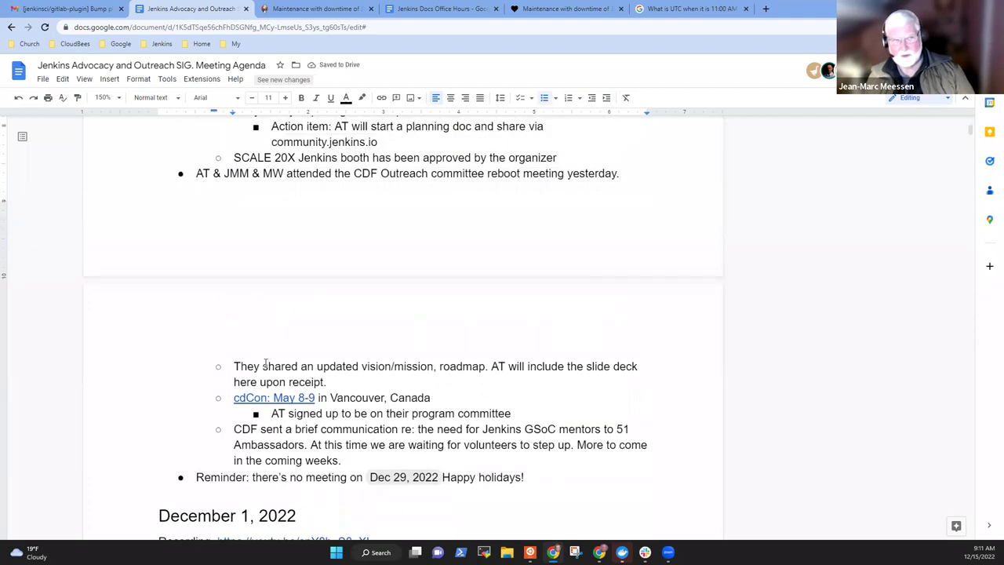
left_click(414, 367)
key("Home")
key("Down")
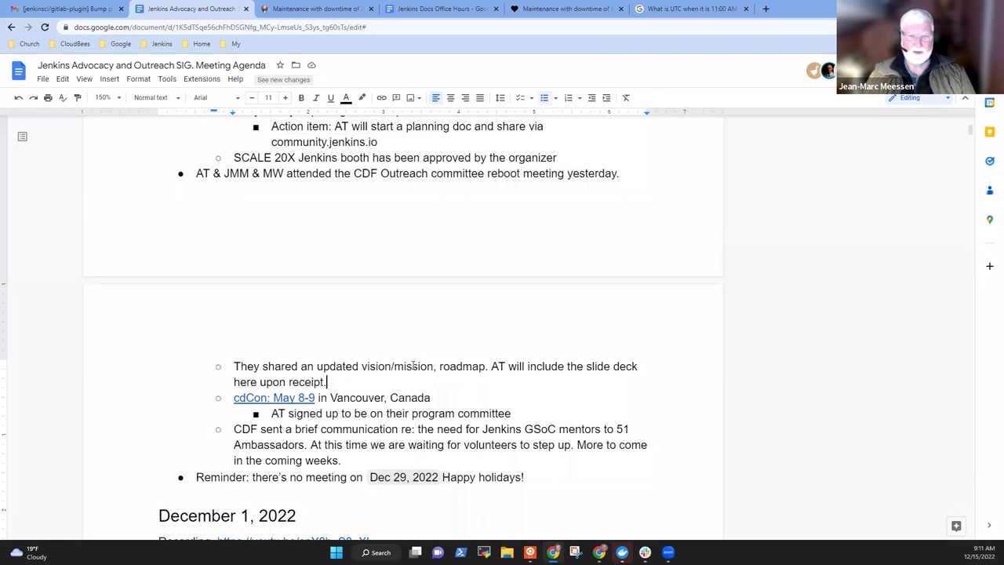
key("Return")
type("Well attended")
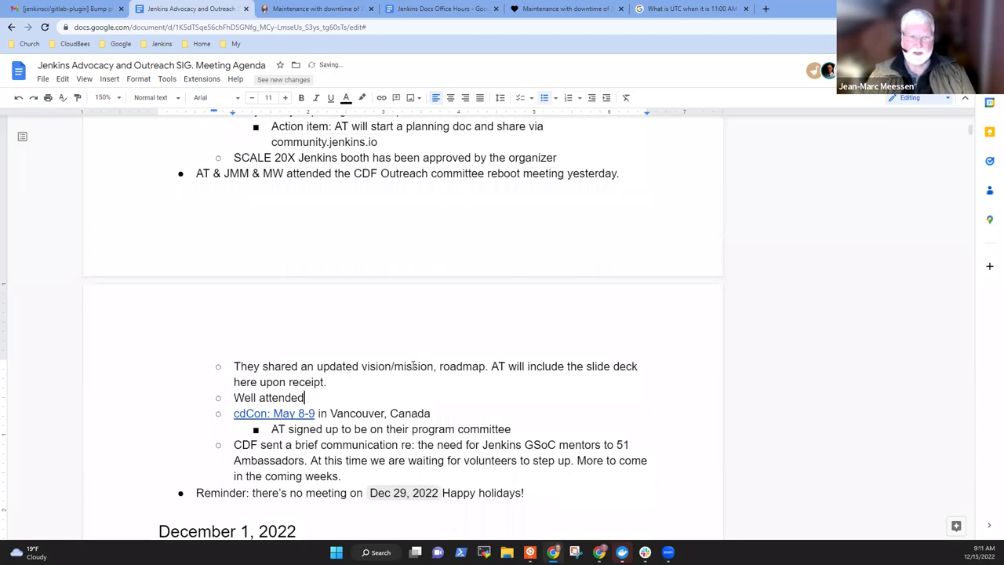
type(" by a w")
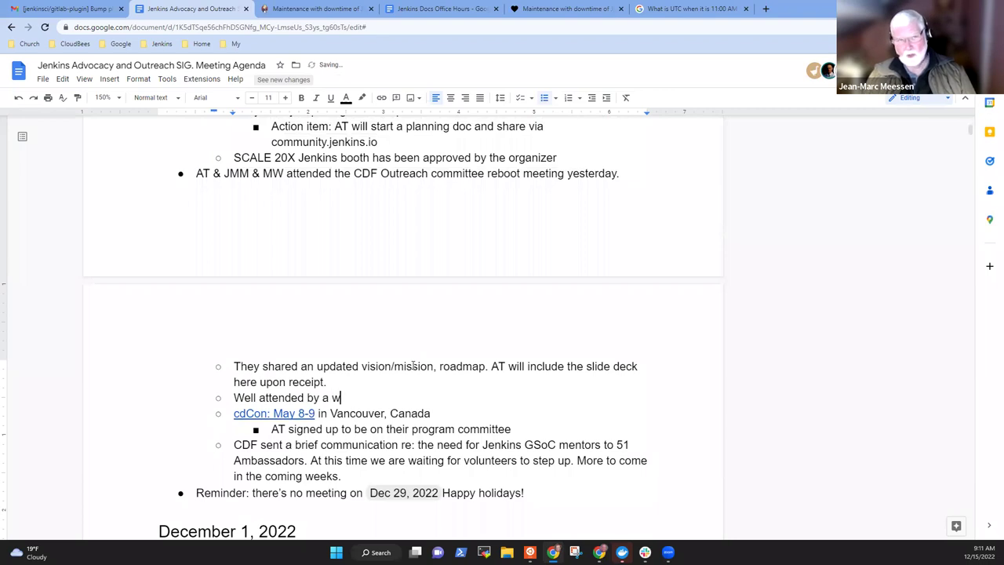
type("ide range of pr")
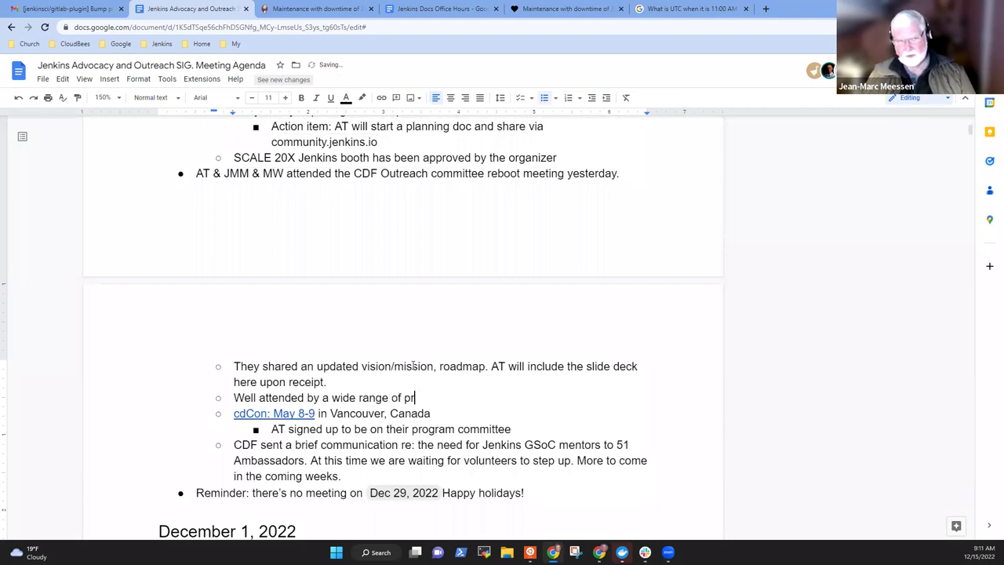
type("ojects")
Under the "Well attended" bullet, add a nested bullet reading "Smaller projects interested in our GSoC experience"
key("Return")
key("Tab")
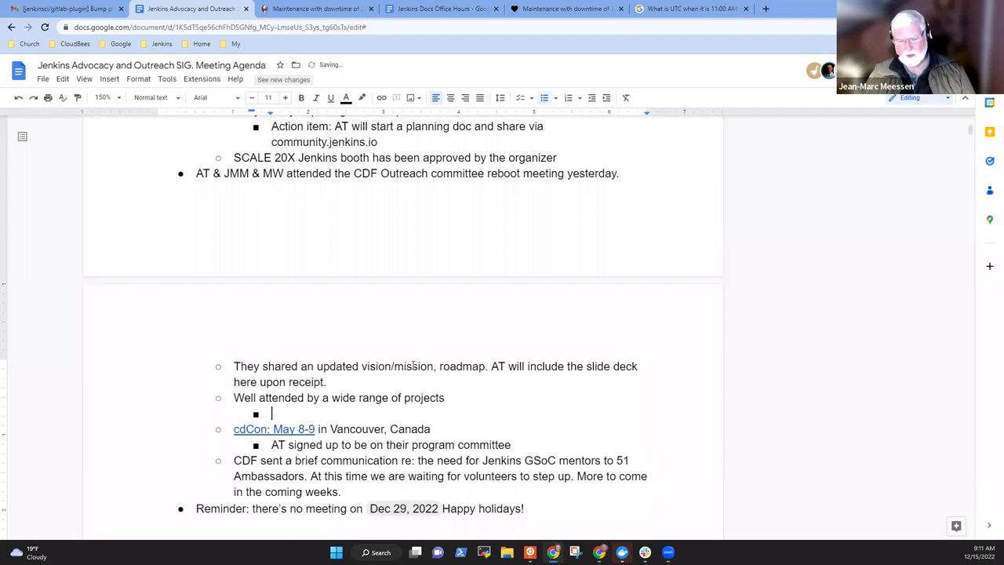
type("Smaller projects in")
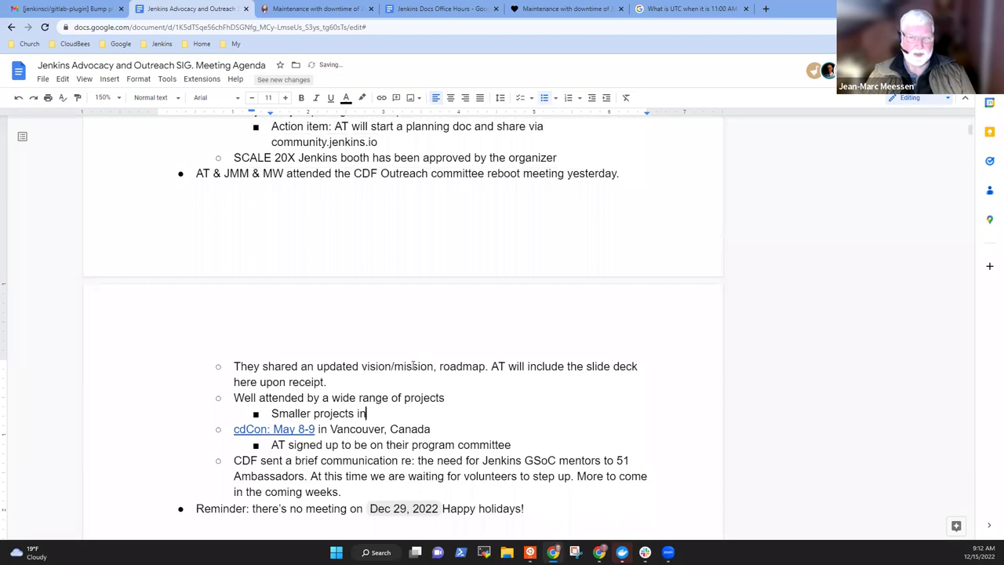
key("BackSpace")
key("BackSpace")
type("interested in ")
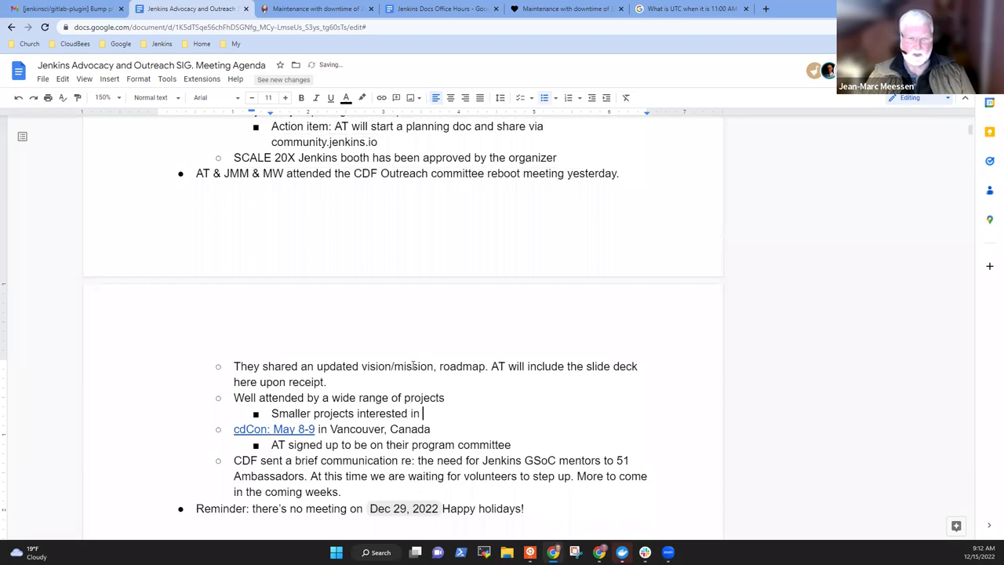
type("our G")
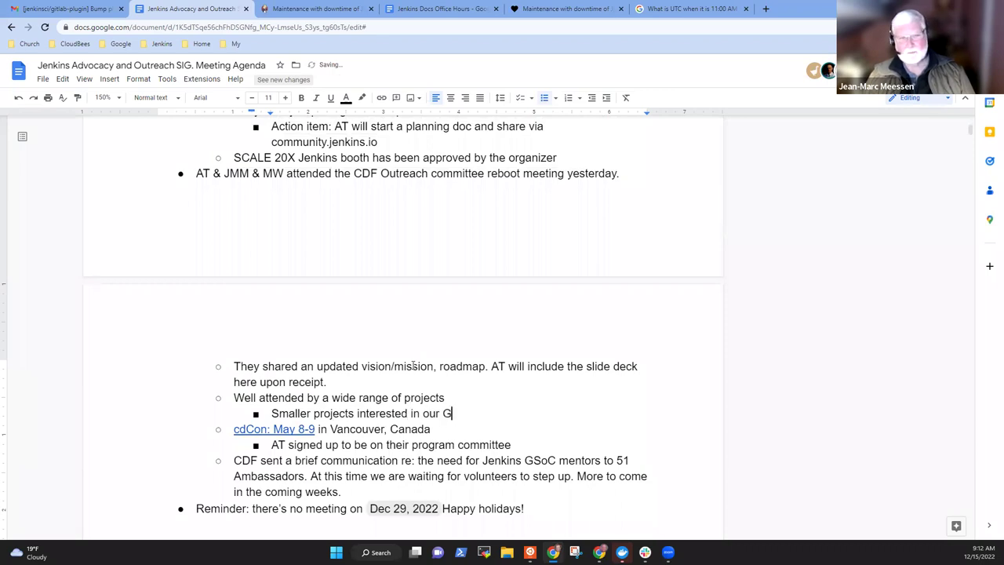
type("SoC expedi")
key("BackSpace")
key("BackSpace")
type("rience")
Below the GSoC experience sub-bullet, add another nested bullet reading "Later meetings, more to come"
key("Return")
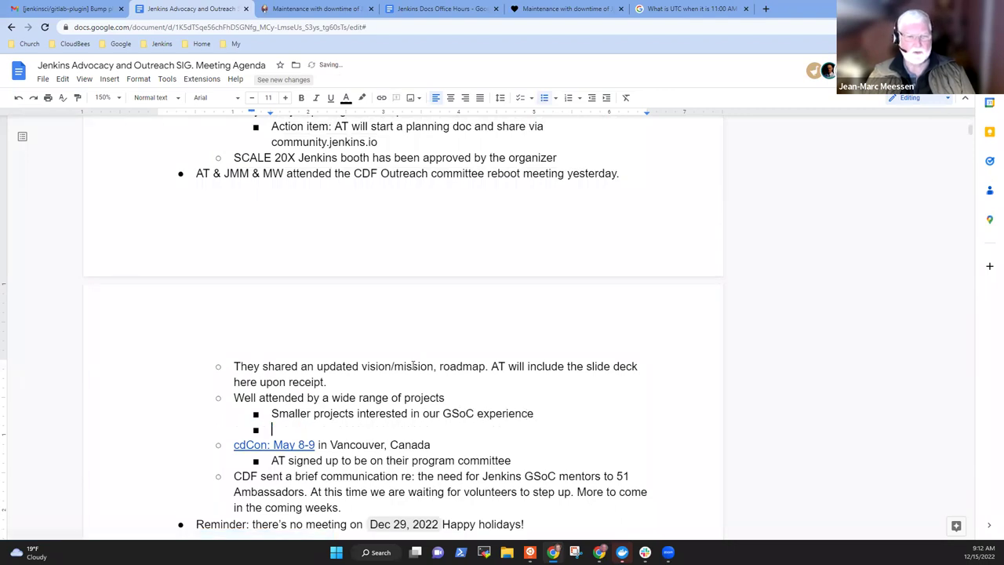
type("Later meeting")
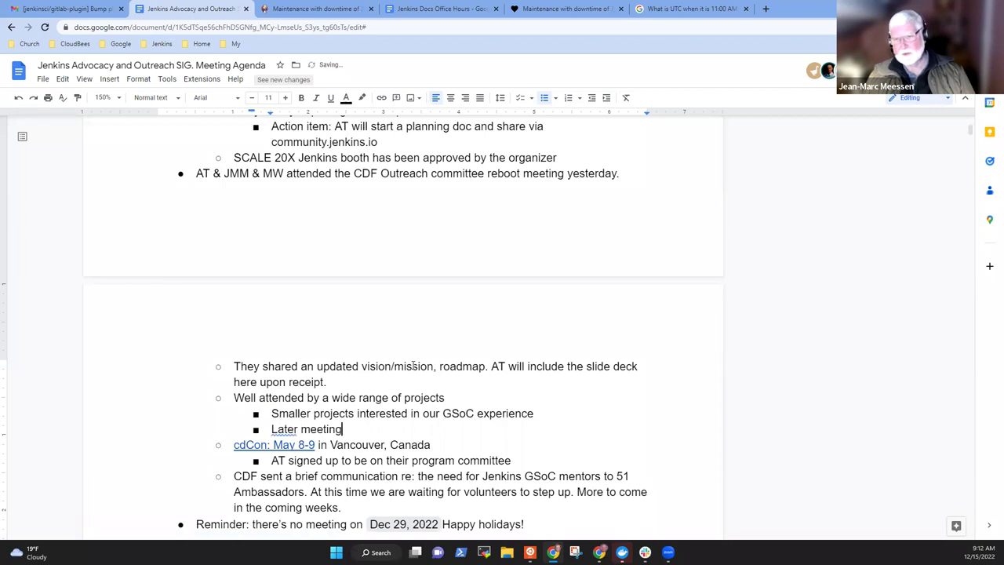
type("s on mroe")
key("BackSpace")
key("BackSpace")
key("BackSpace")
type("ore ")
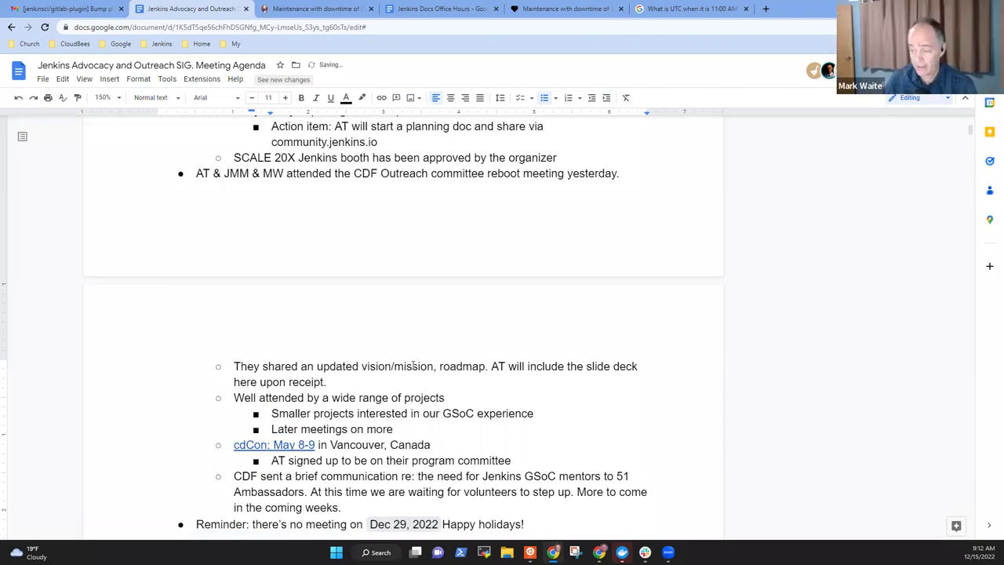
type("top")
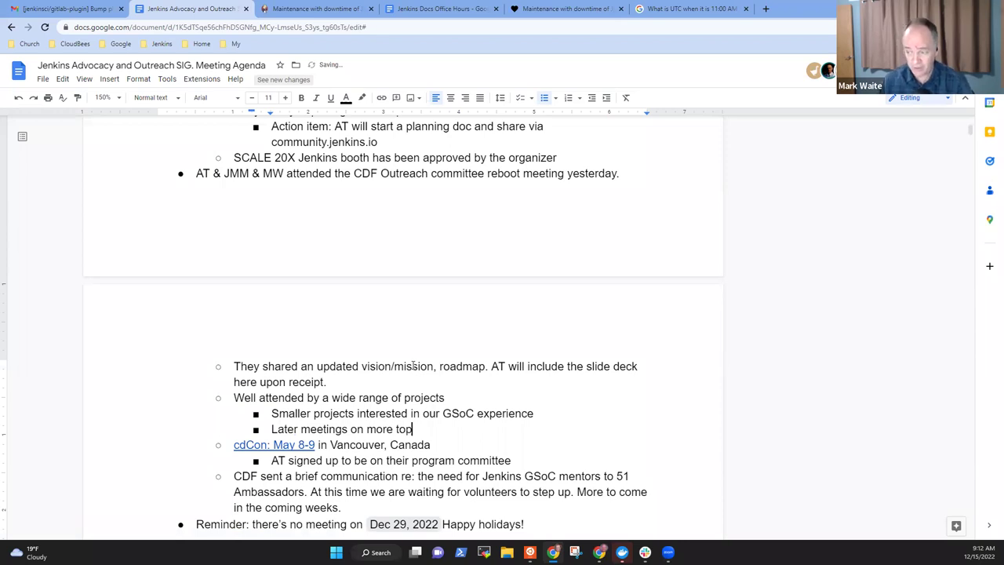
key("BackSpace")
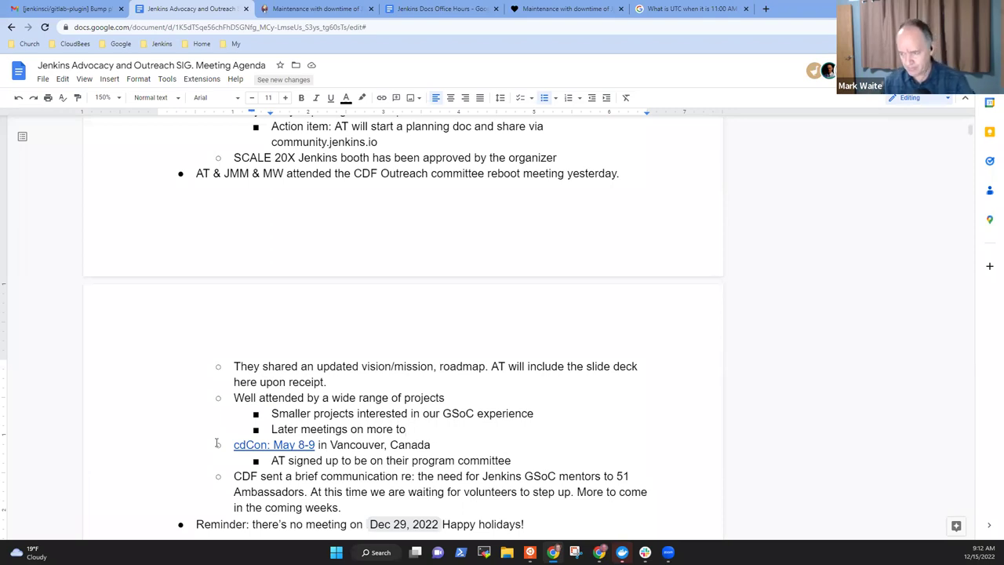
key("BackSpace")
key("BackSpace")
key("BackSpace")
key("BackSpace")
key("BackSpace")
key("BackSpace")
key("BackSpace")
key("BackSpace")
key("BackSpace")
key("BackSpace")
type(", more to")
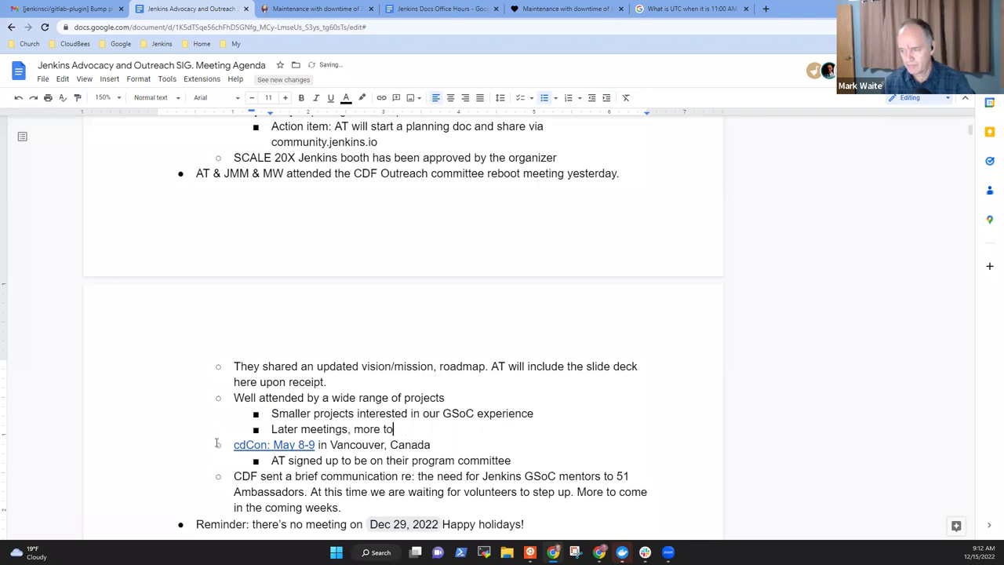
type(" come")
Check the link preview of "cdCon: May 8-9" in the Vancouver bullet
scroll(346, 423, "down", 2)
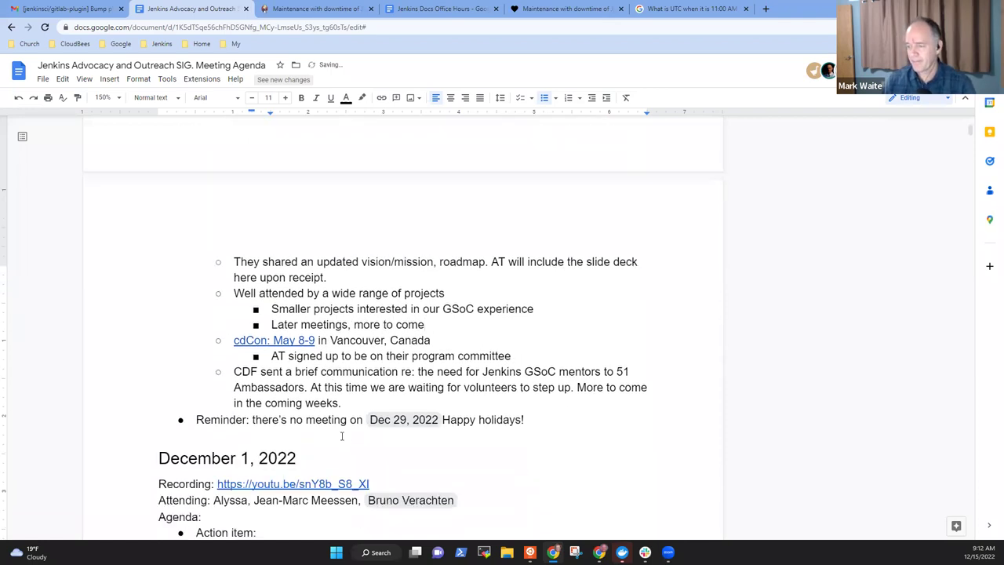
left_click(399, 342)
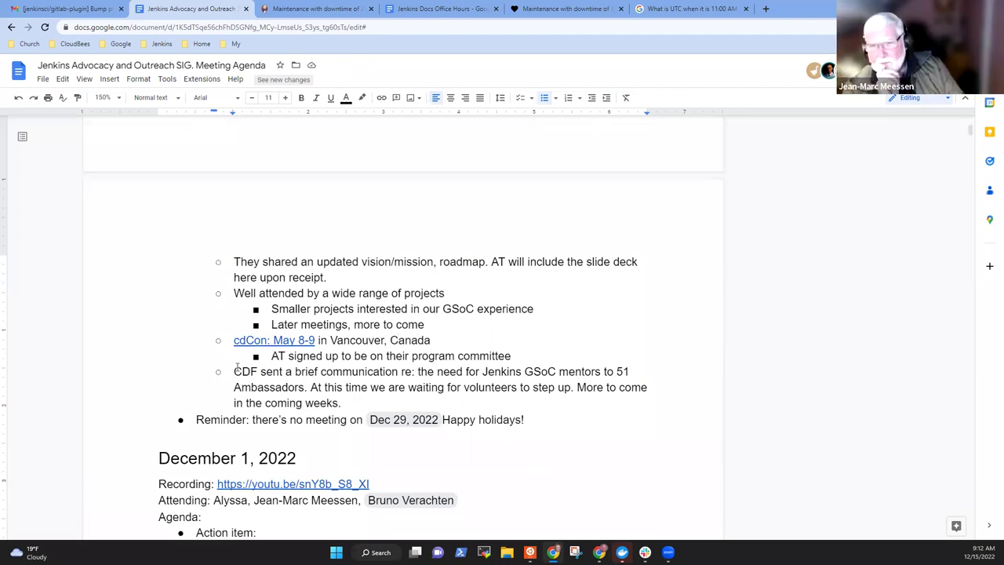
left_click(273, 340)
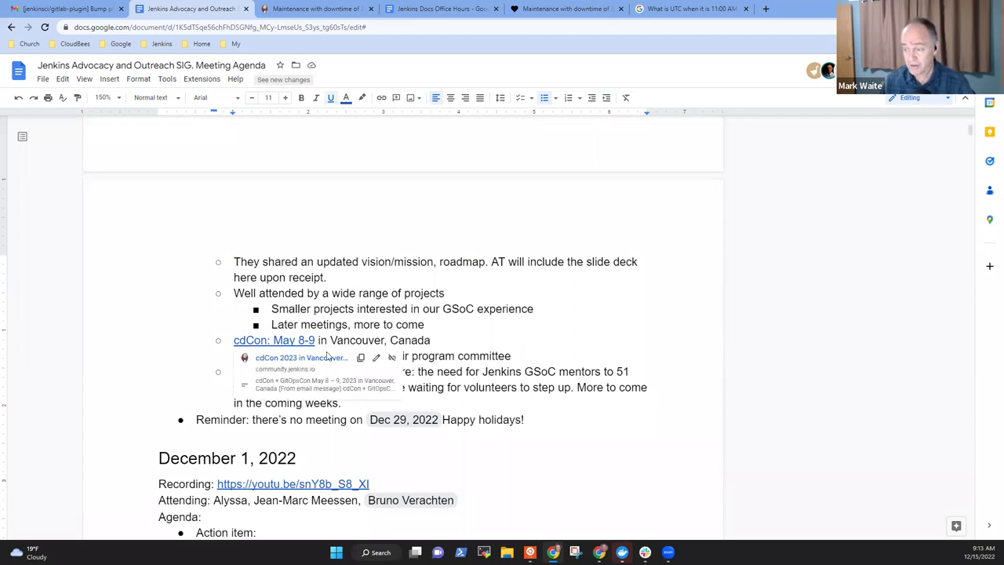
left_click(437, 342)
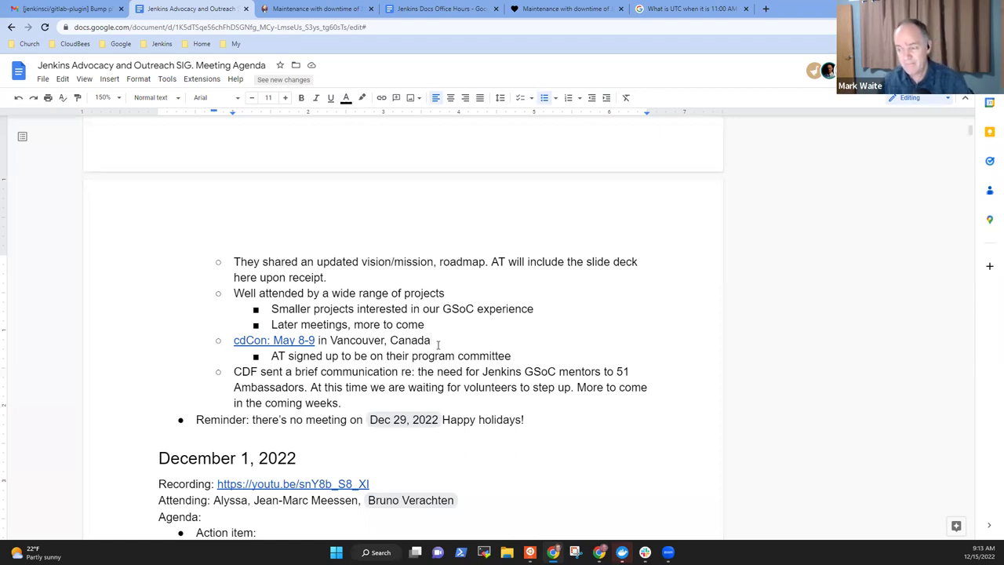
Below the cdCon program committee sub-bullet, add a second-level bullet reading "Smaller events in Europe and Asia also being considered and prepared"
key("Down")
key("Down")
key("Up")
key("End")
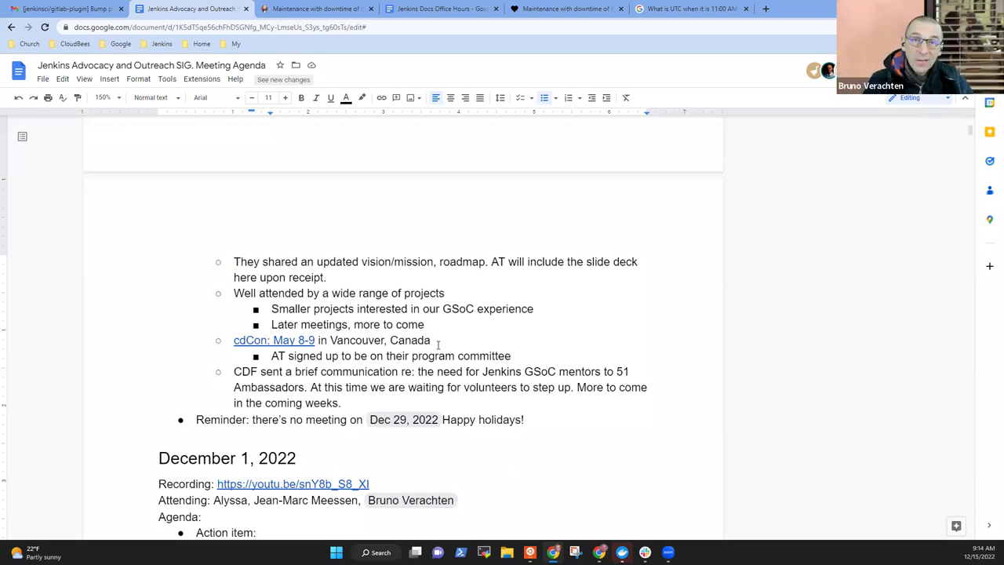
key("Return")
key("shift+Tab")
type("Smaller ev")
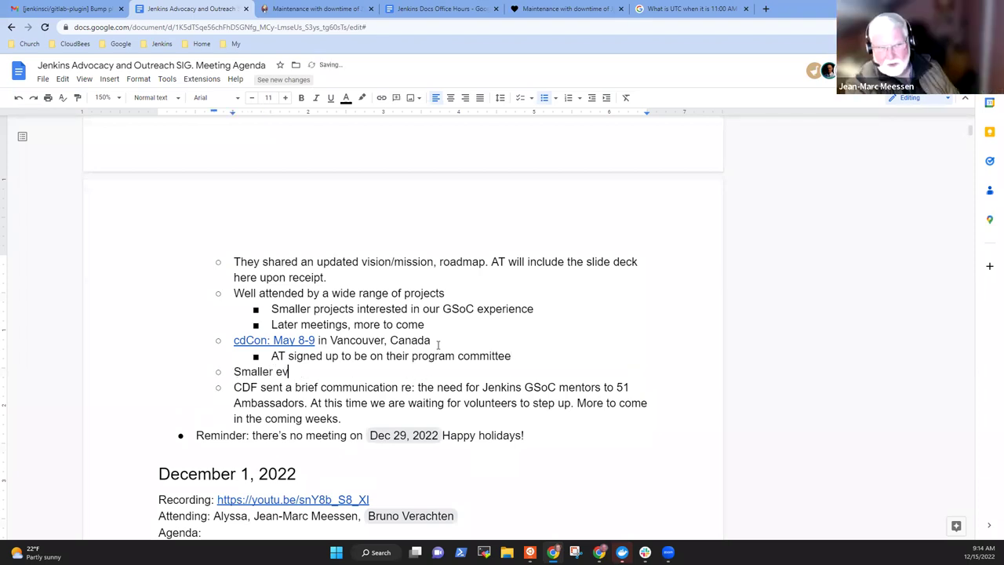
type("ents in Europ")
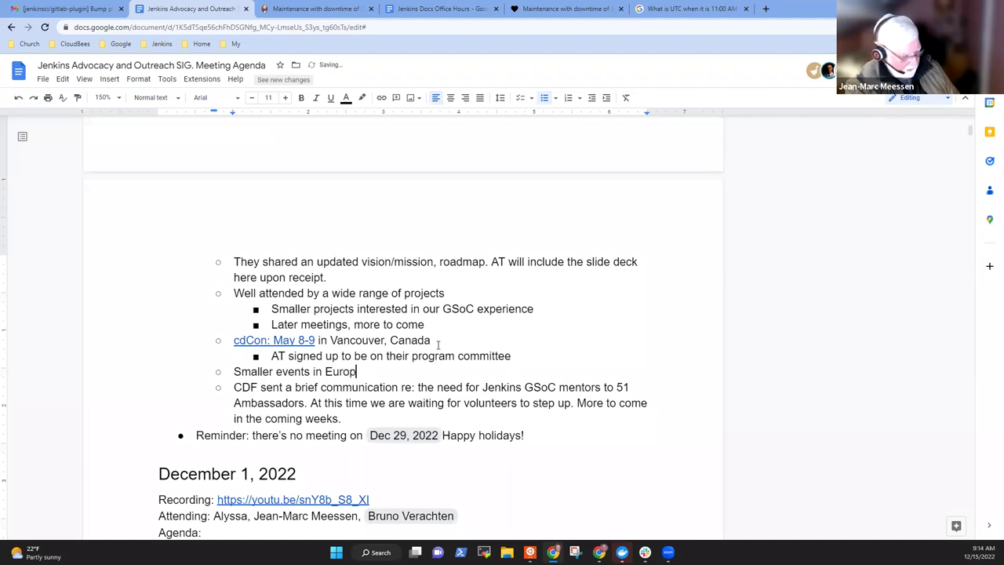
type("e and Asia als")
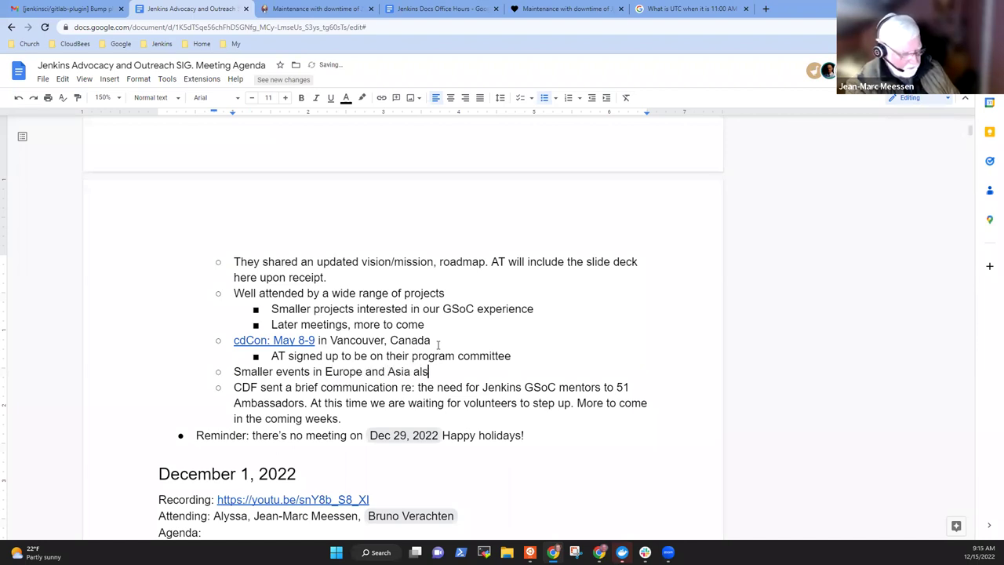
type("o being consider")
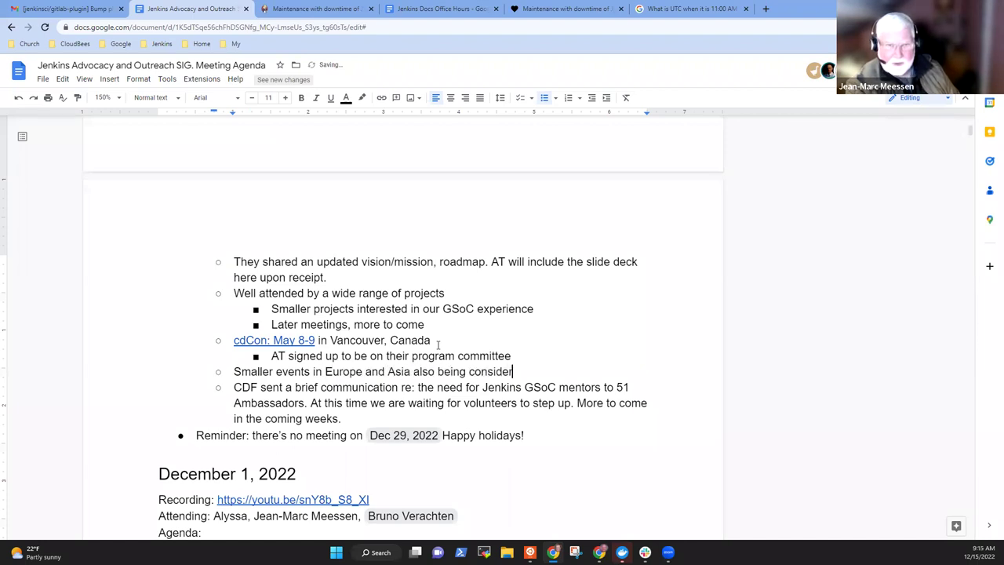
type("ed and ")
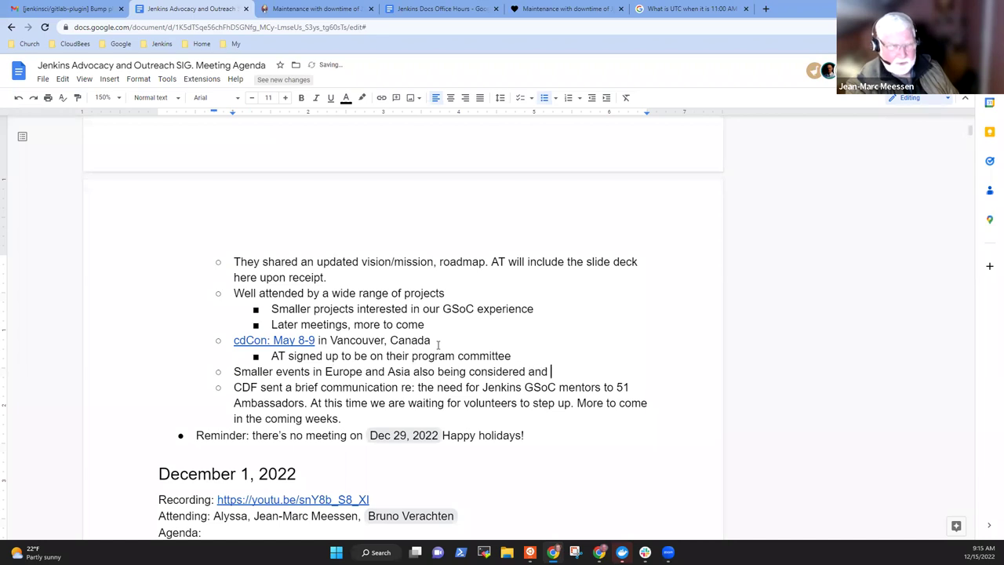
type("prepared")
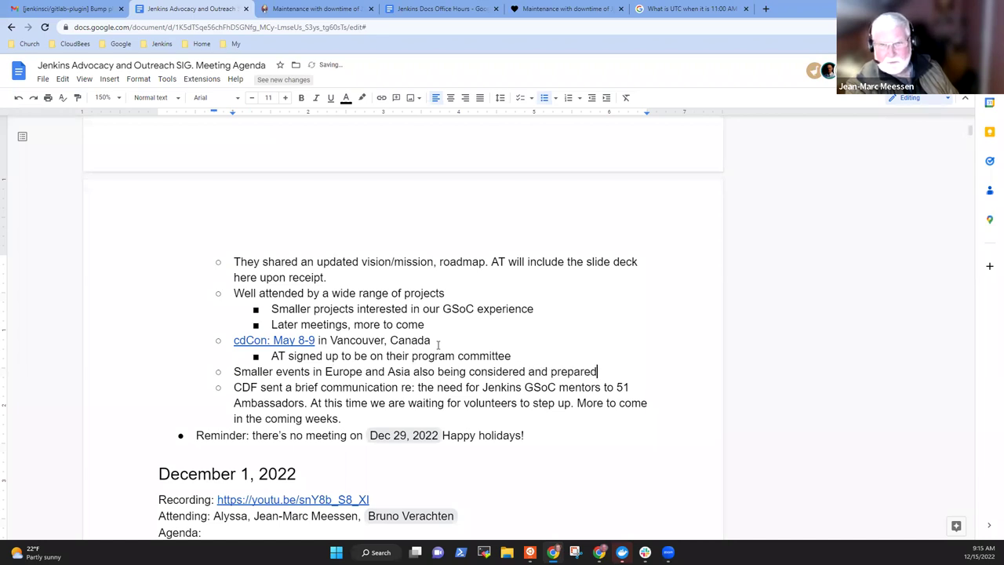
Under the smaller events bullet, add two nested bullets reading "September in Bilbao" and "Later in Japan"
key("Return")
key("Tab")
type("Septem")
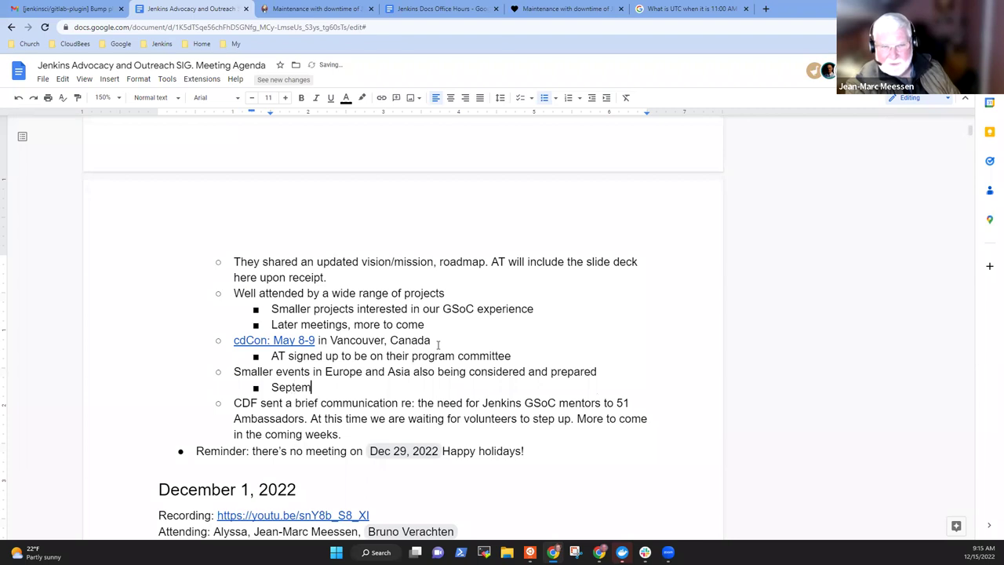
type("ber in ")
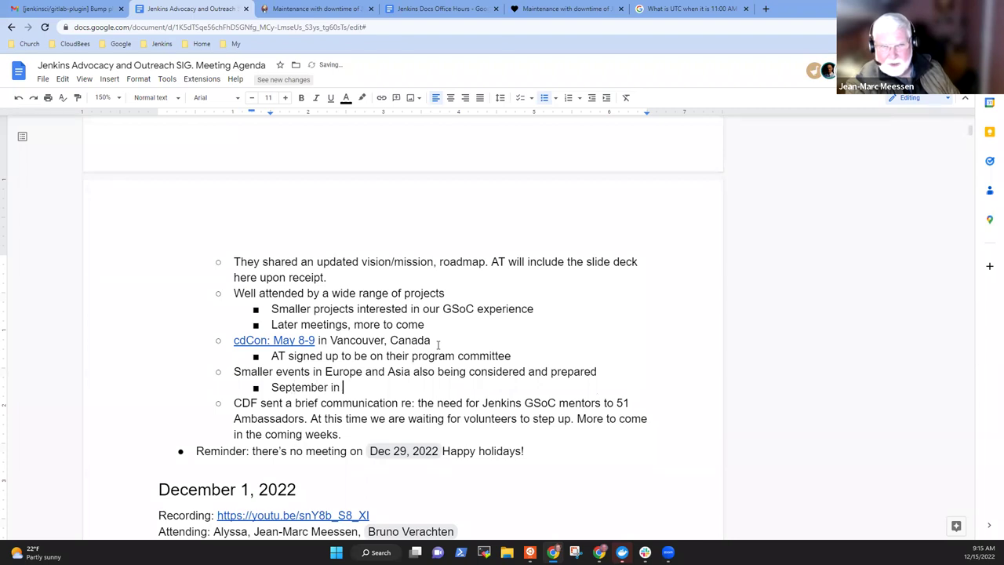
type("Bilbao")
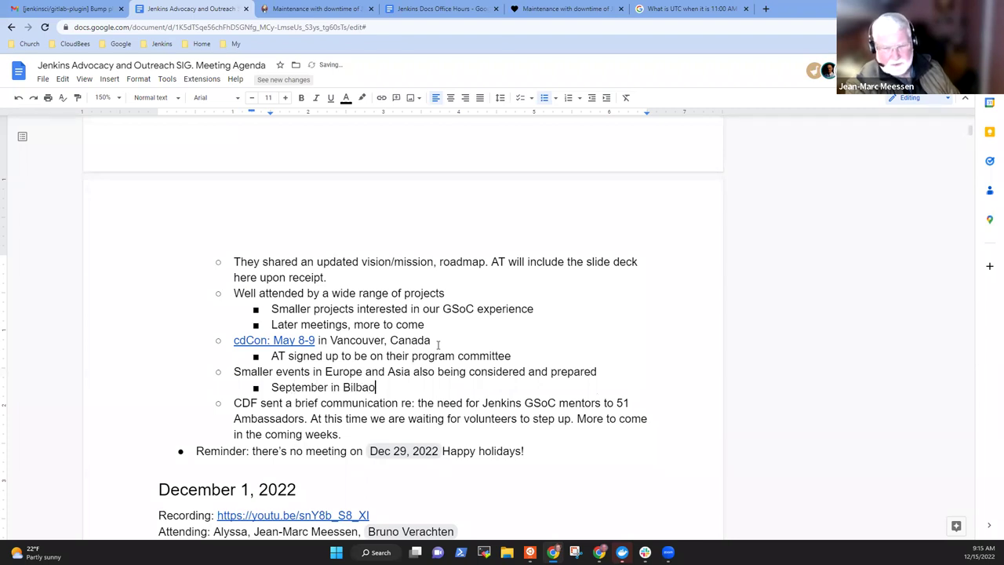
key("Return")
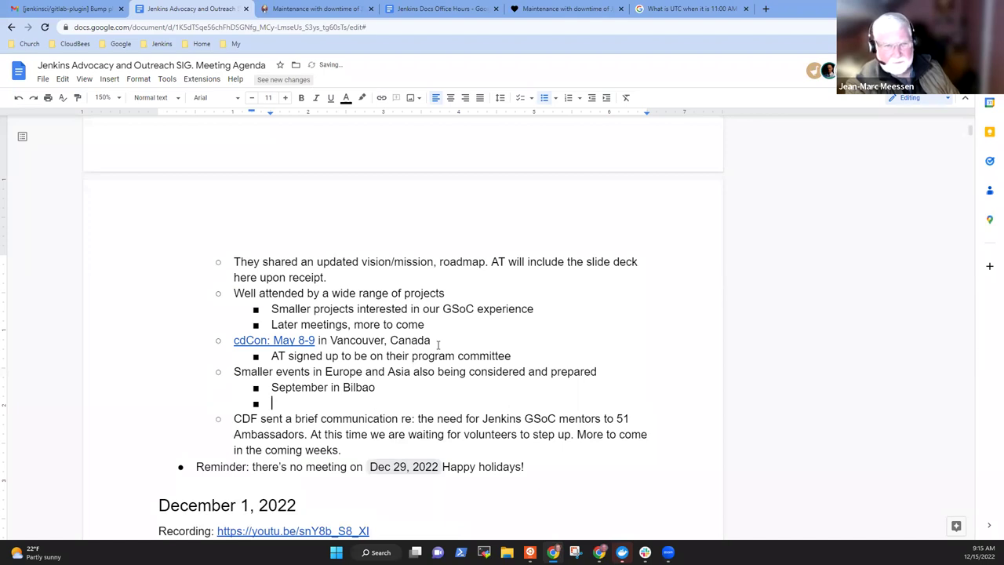
type("Later in ")
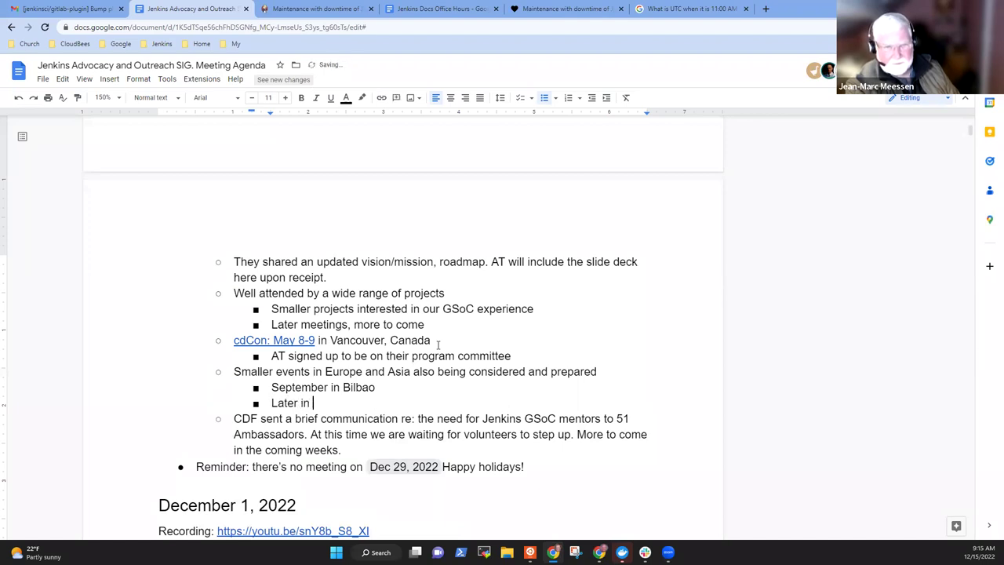
type("Japan")
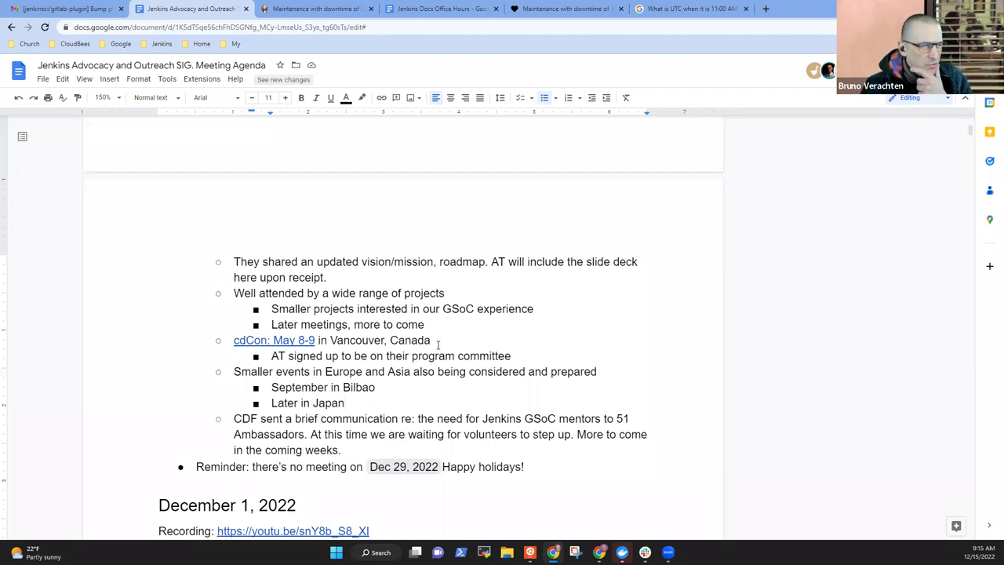
Highlight the full bullet about CDF's communication to Ambassadors on Jenkins GSoC mentors for discussion
key("Down")
key("shift+Down")
key("shift+Down")
key("shift+Down")
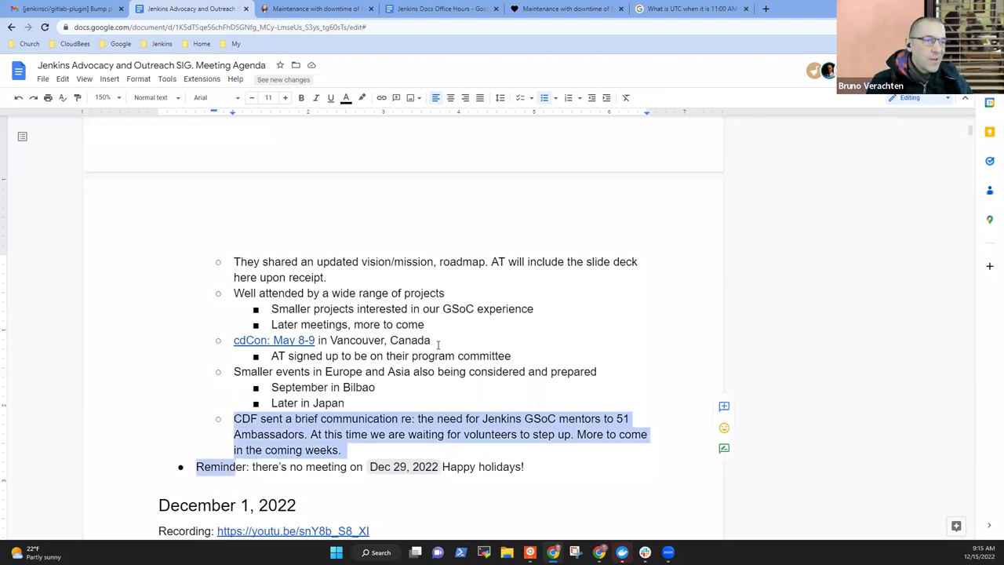
key("shift+Left")
key("shift+Left")
key("shift+Left")
key("shift+Left")
key("shift+Left")
key("shift+Left")
key("shift+Left")
key("shift+Right")
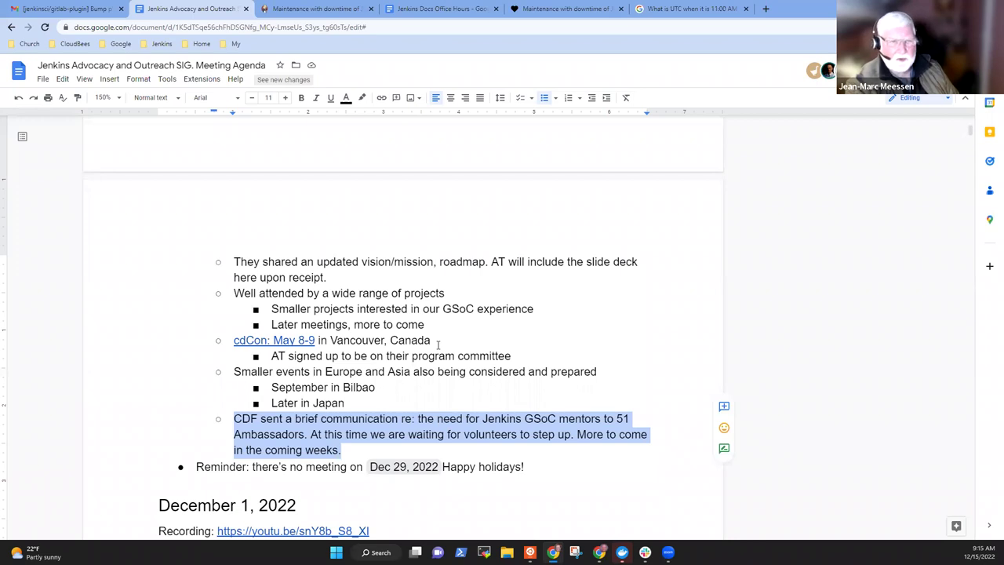
key("Up")
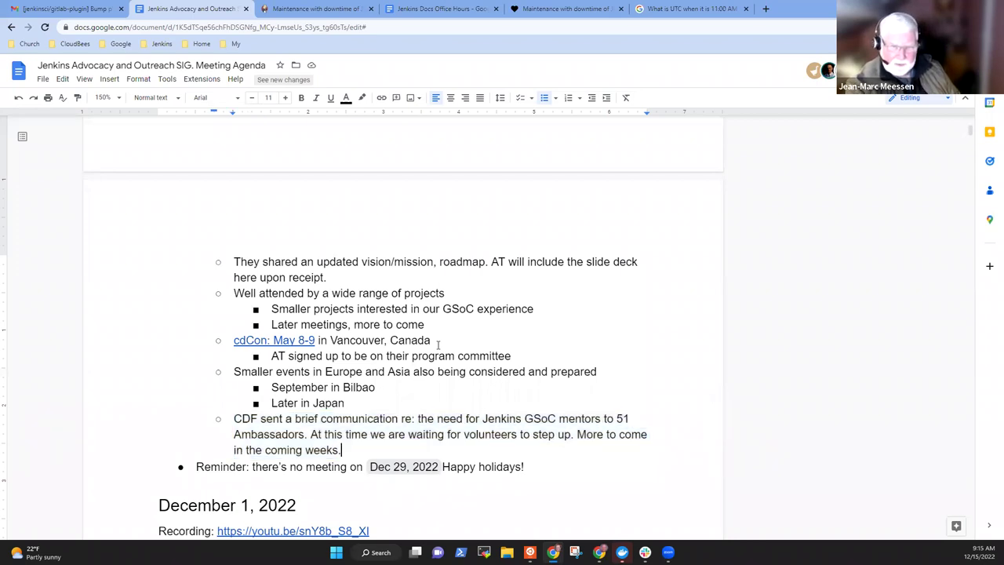
Under the CDF communication bullet, add a nested bullet reading "CDF Ambassabors are a wider ranging group than Jenkins contributors"
key("Return")
key("Tab")
type("CDF Ambassadors")
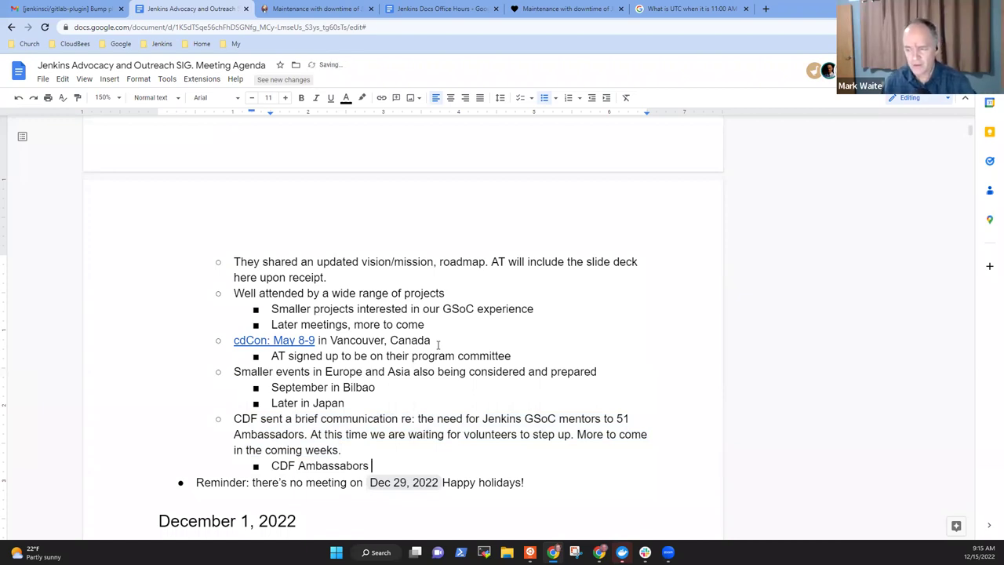
type(" are a w")
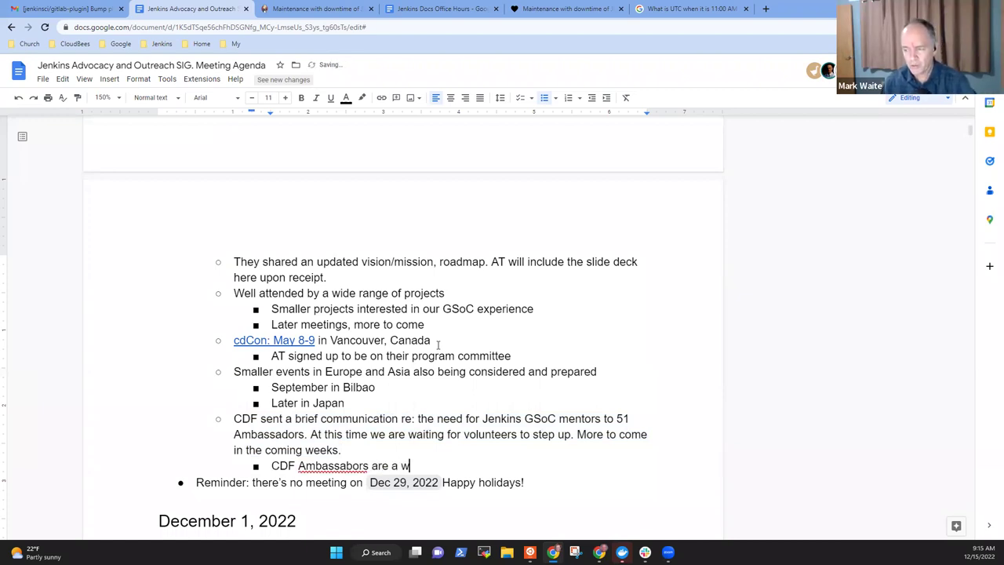
type("ider ranging ")
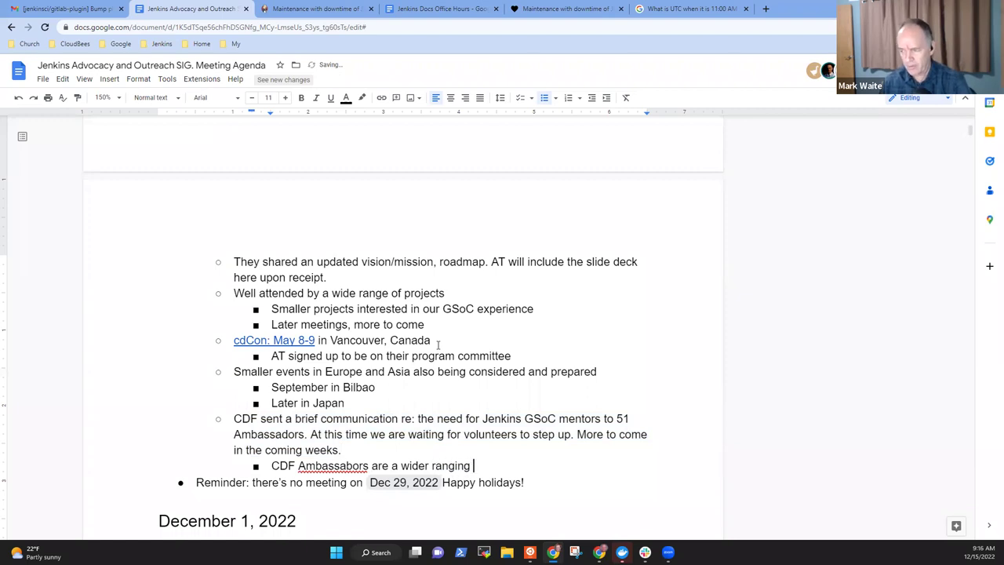
type("group than J")
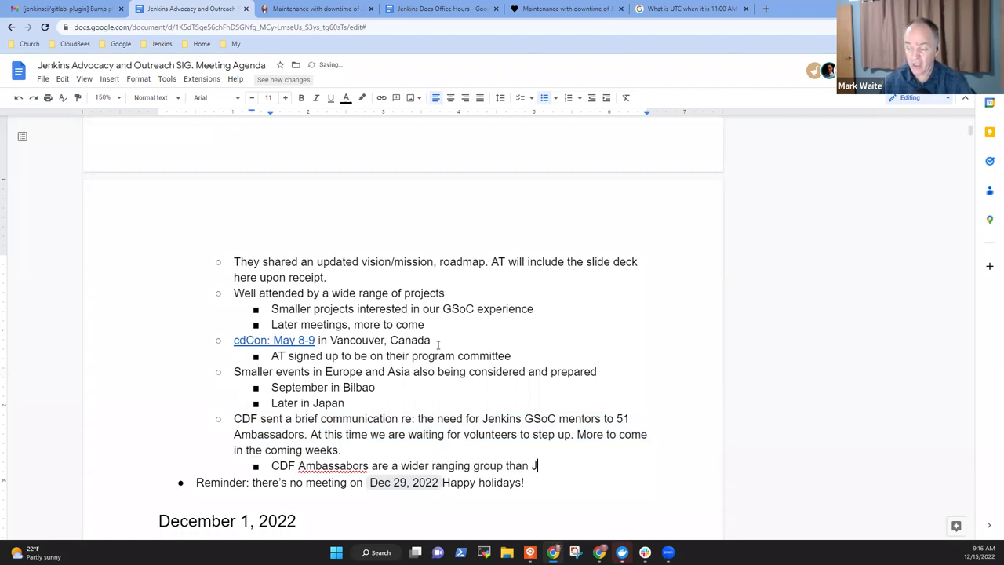
type("enkins contri")
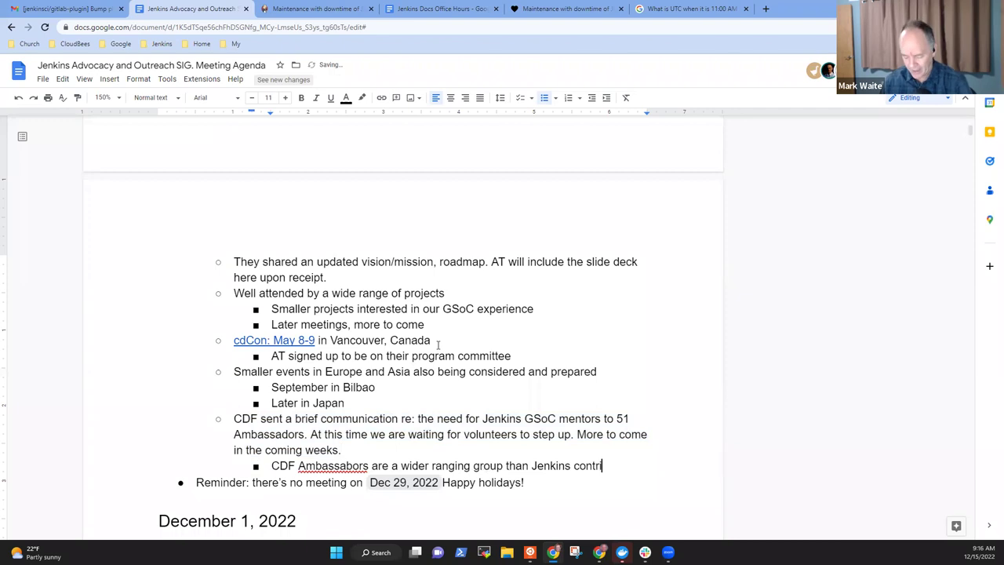
type("butors")
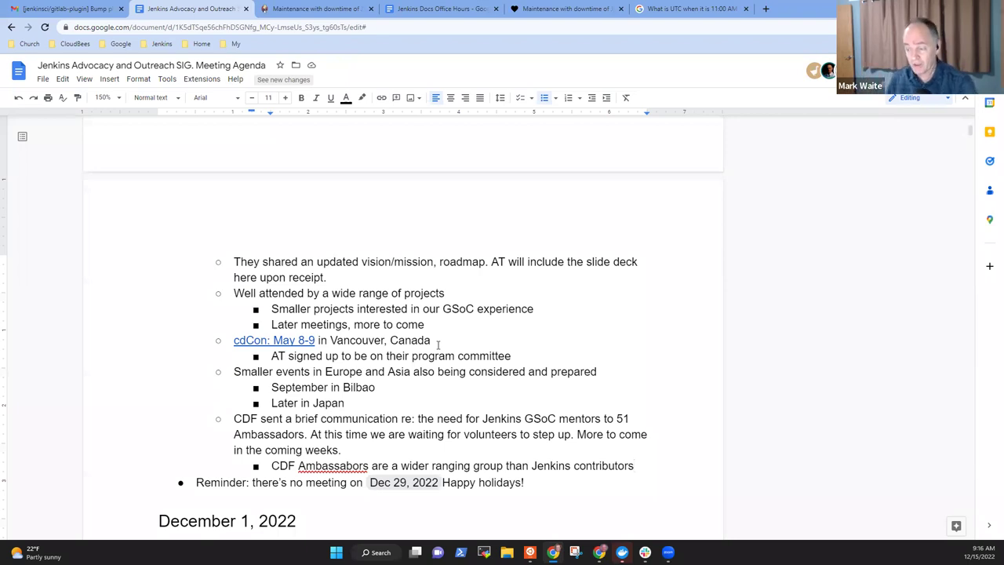
Correct the misspelled "Ambassabors" to "Ambassadors" in the nested CDF bullet
key("ctrl+Left")
key("ctrl+Left")
key("ctrl+Left")
key("ctrl+Left")
key("ctrl+Left")
key("ctrl+Left")
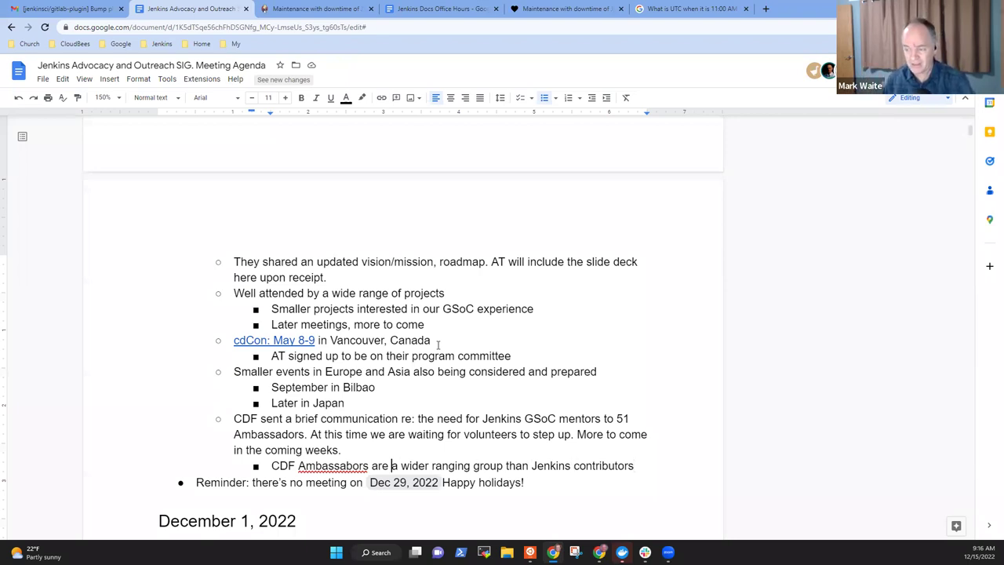
key("Left")
key("Left")
key("Left")
key("Left")
key("Left")
key("Left")
key("Left")
key("Left")
key("BackSpace")
type("d")
key("End")
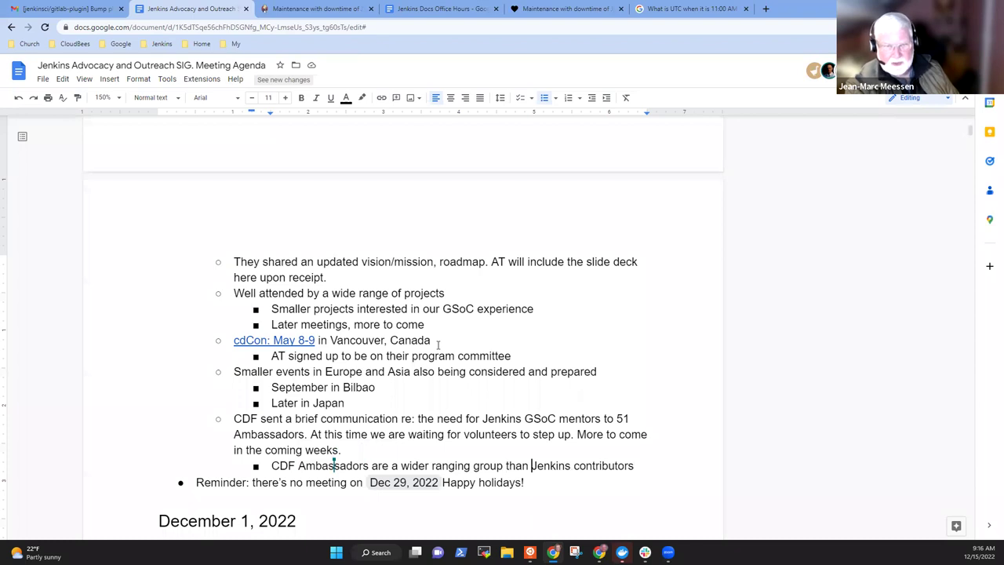
Reword the end of the CDF Ambassadors sub-bullet to "a wider ranging group, not just Jenkins"
key("ctrl+shift+Left")
type(", not just")
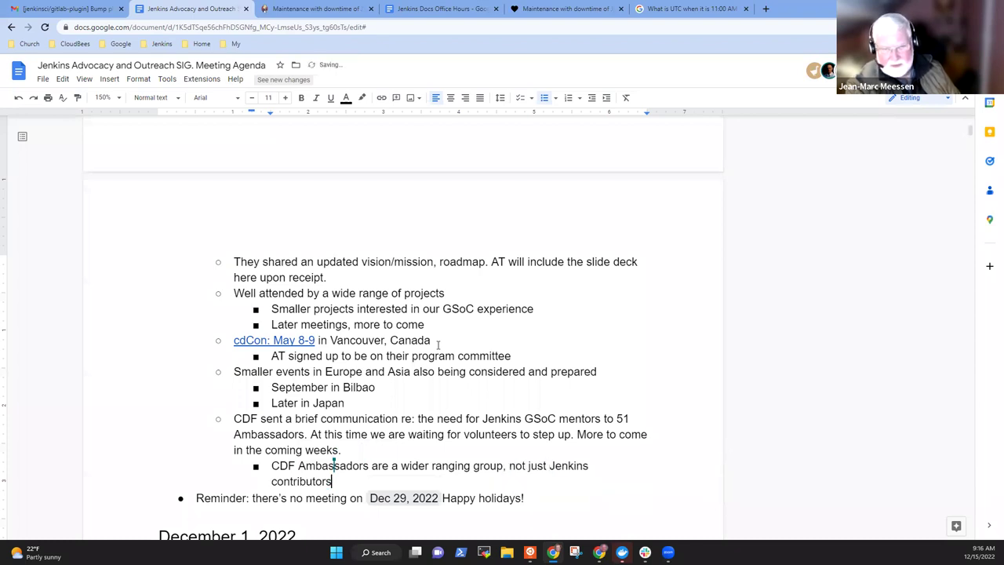
key("ctrl+shift+Left")
key("BackSpace")
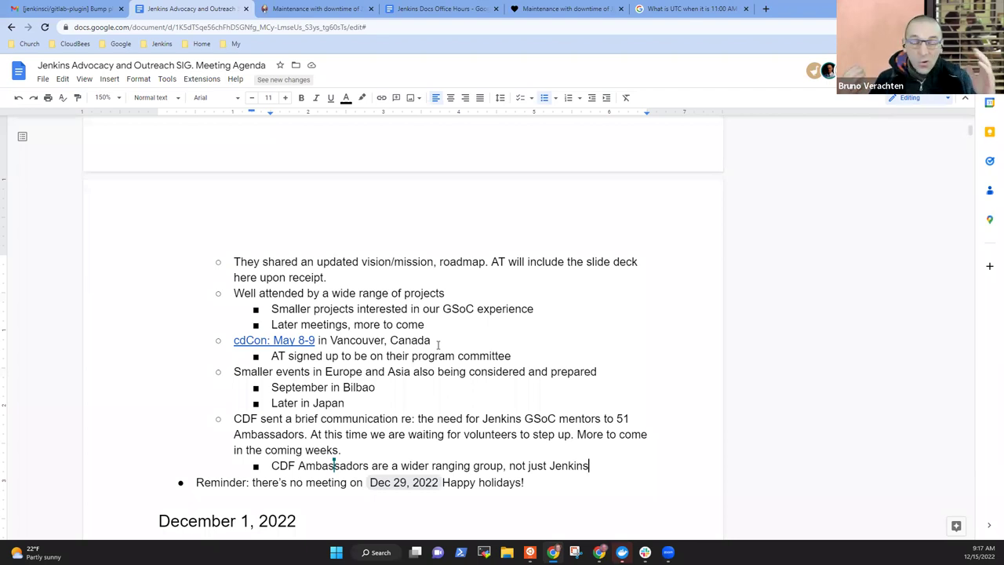
Highlight the reminder about no meeting on Dec 29, 2022 for discussion
scroll(437, 343, "down", 1)
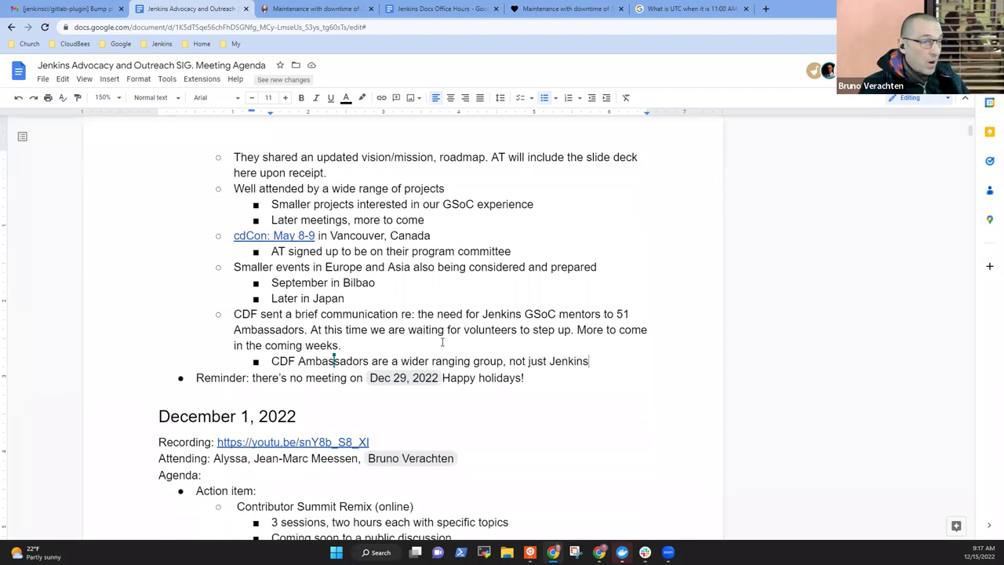
left_click(251, 378)
key("shift+End")
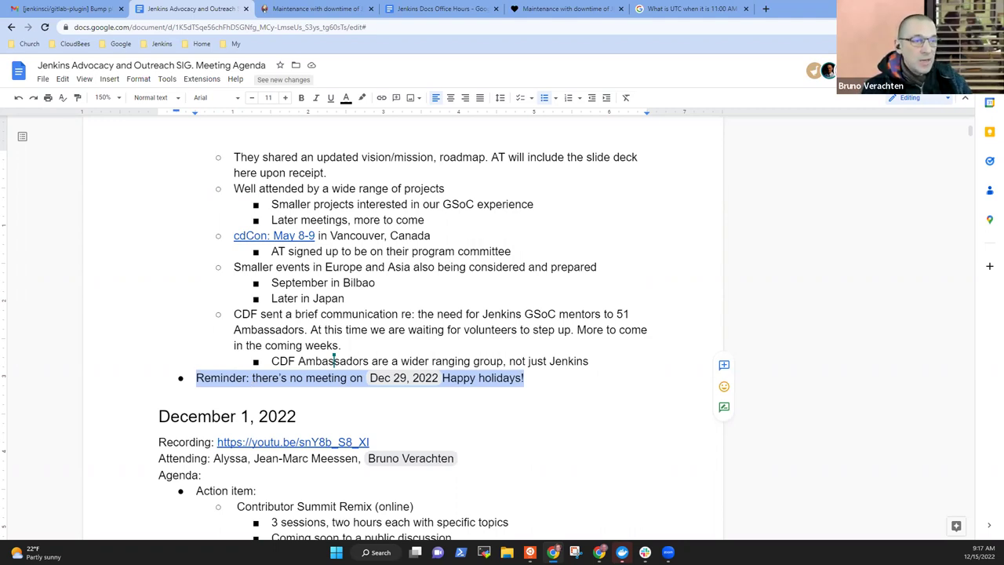
left_click(528, 379)
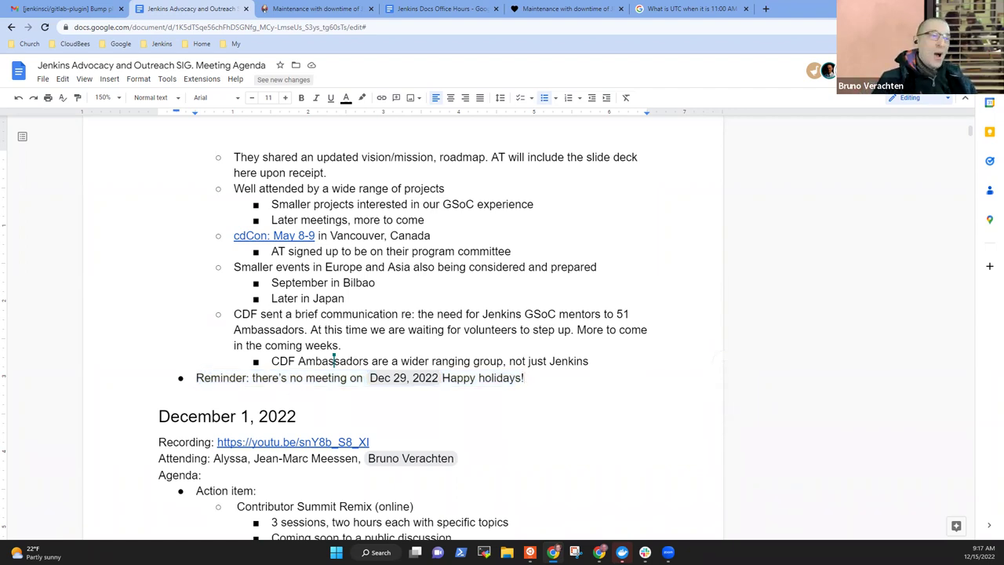